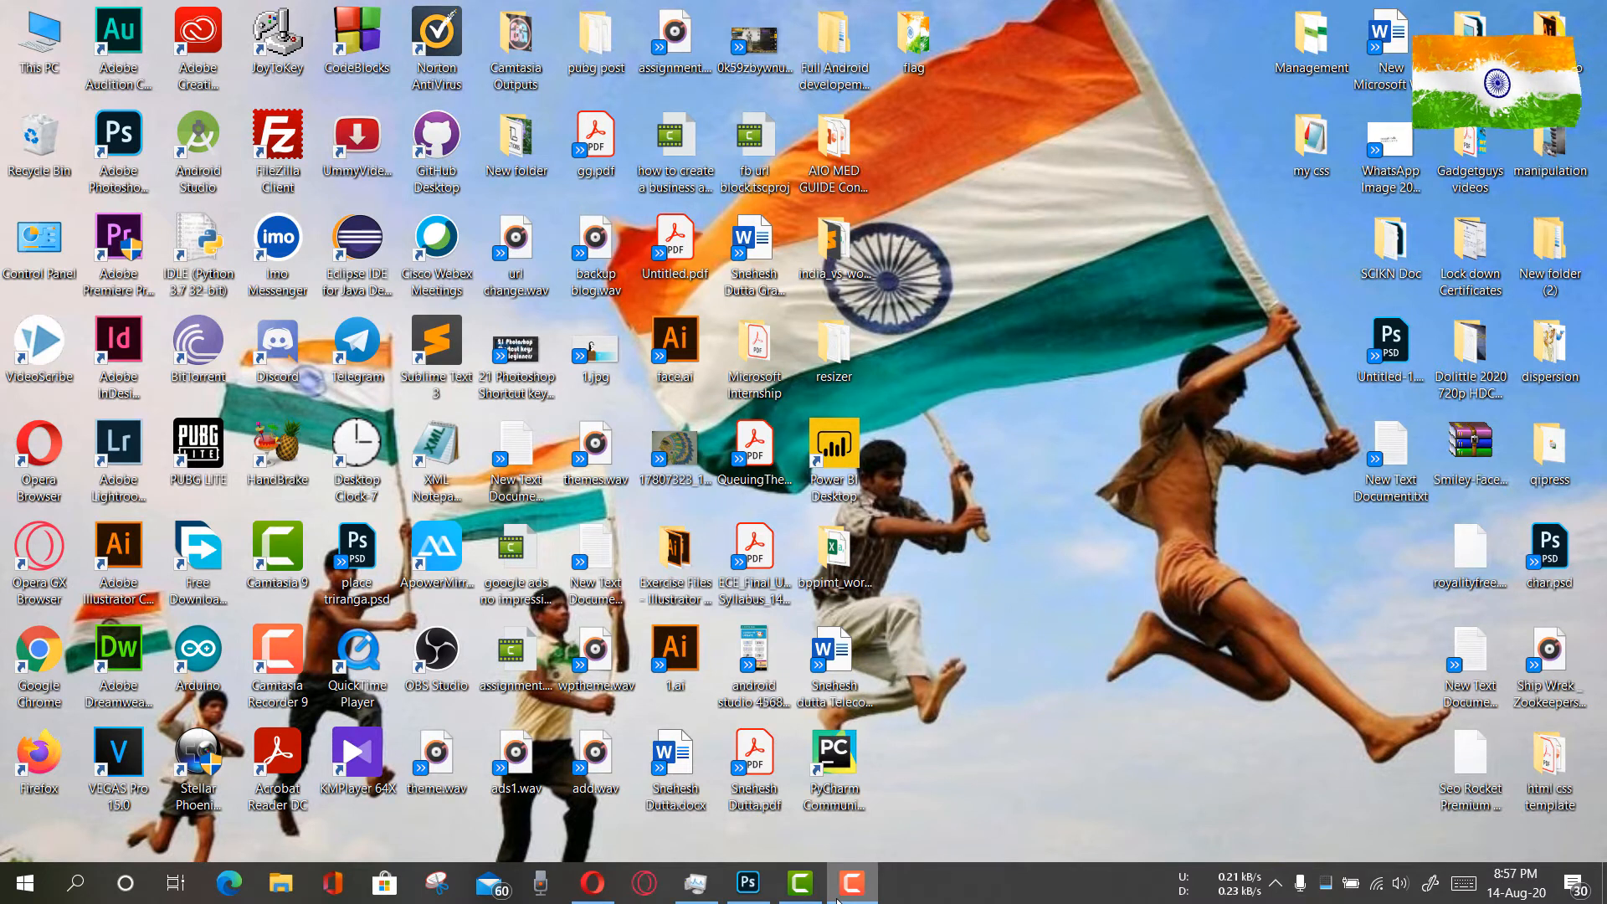
# Switch to Photoshop and compare the finished kurta design in place triranga.psd by hiding and showing Group 1
pyautogui.click(759, 888)
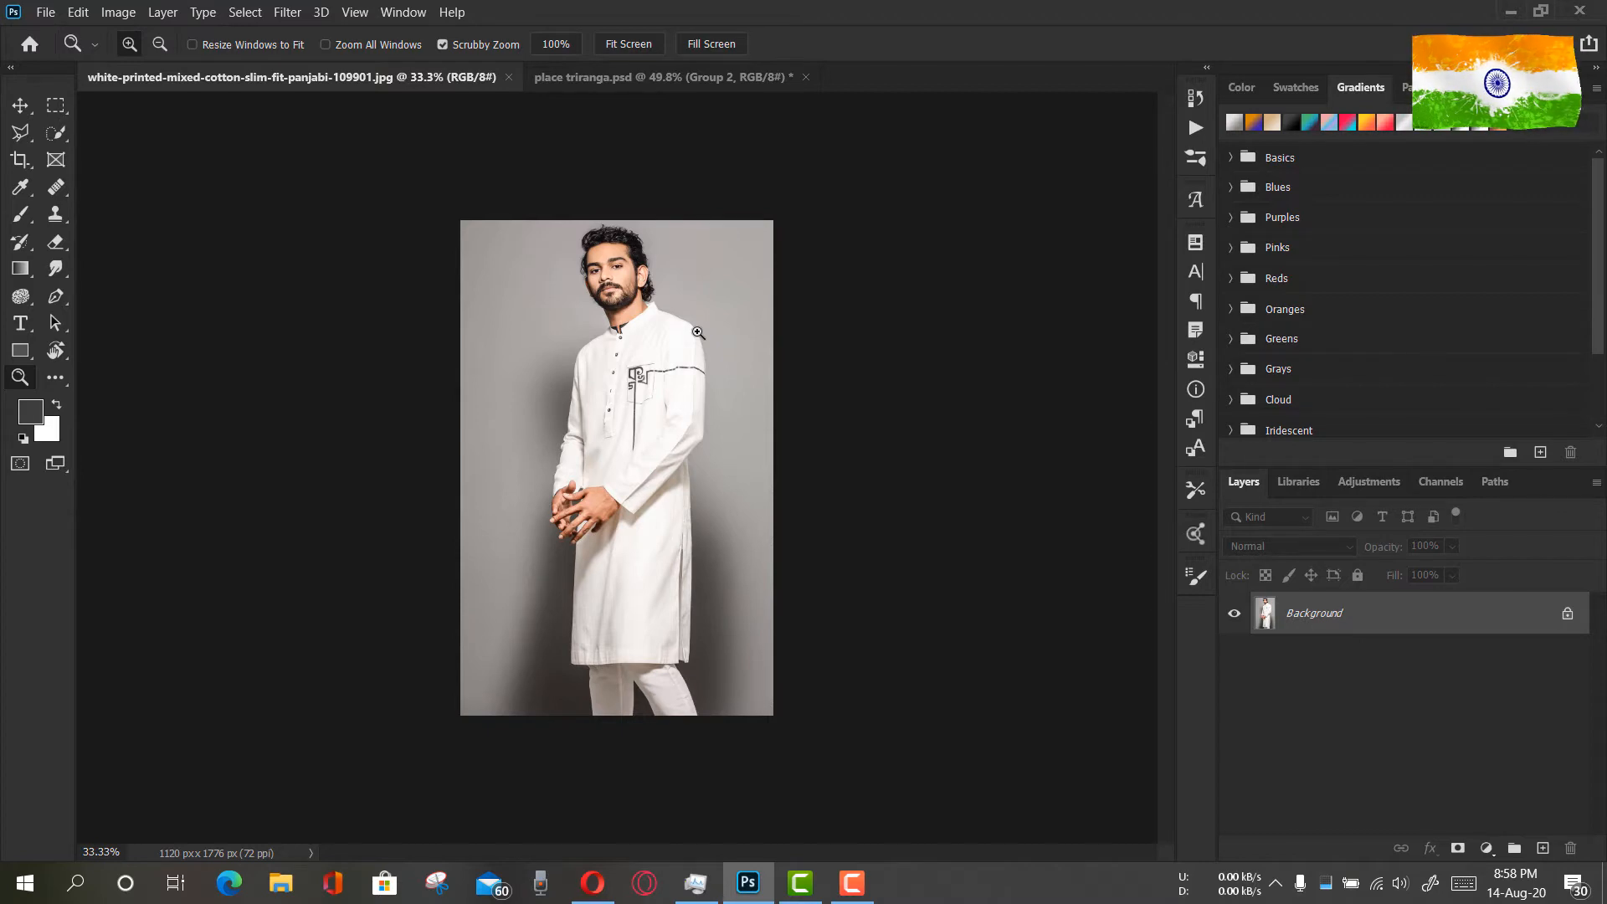
pyautogui.click(686, 79)
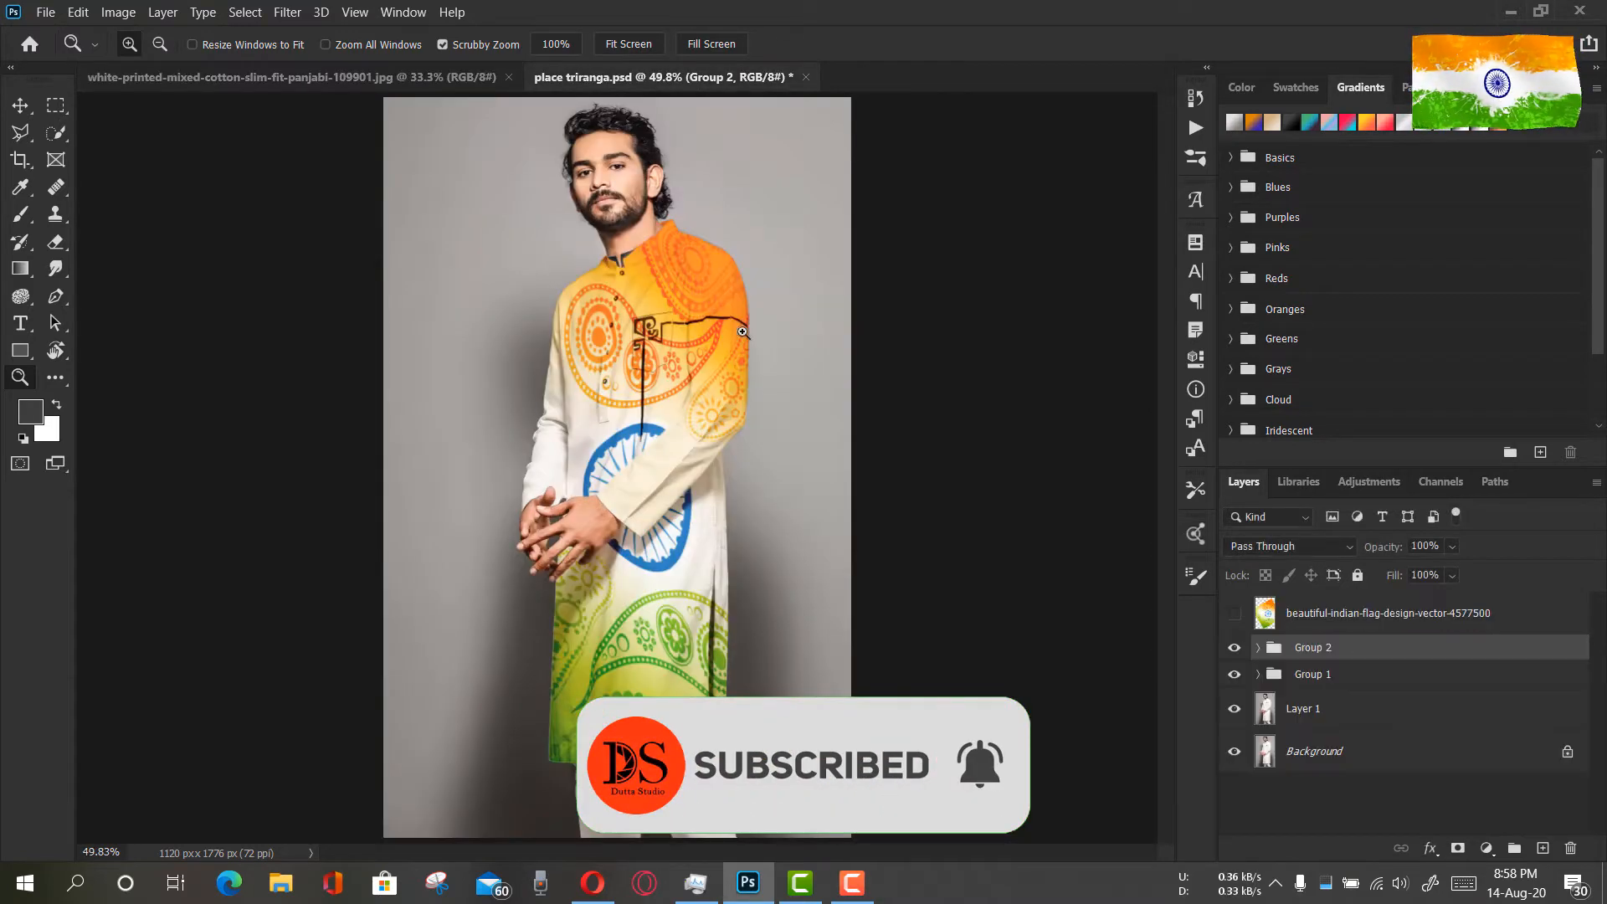
pyautogui.click(1235, 675)
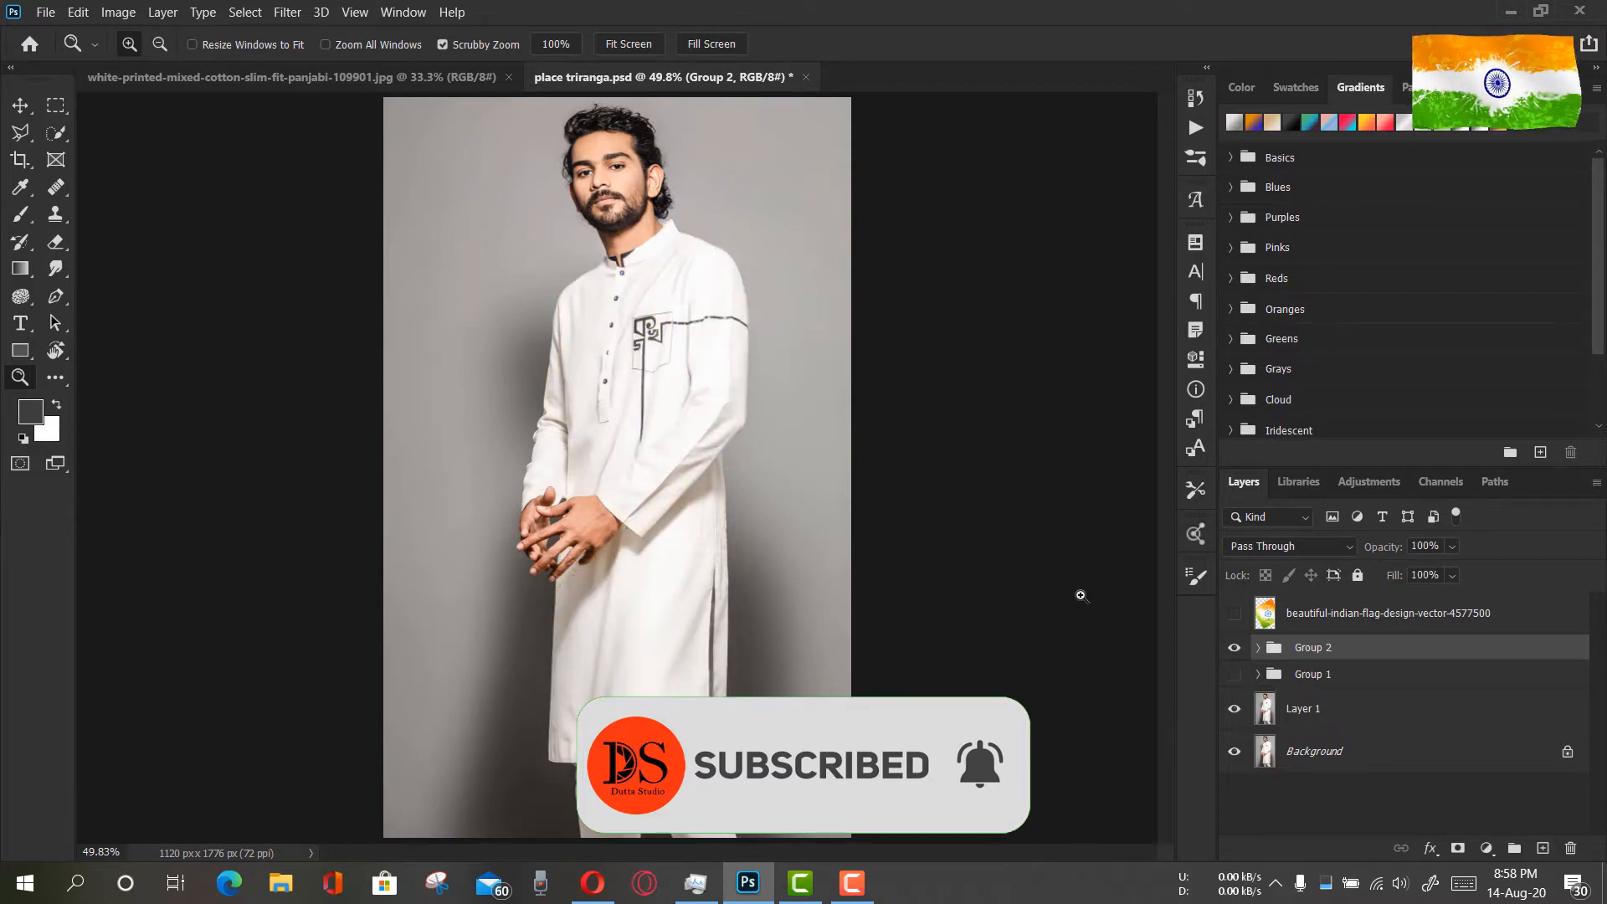
pyautogui.click(1235, 675)
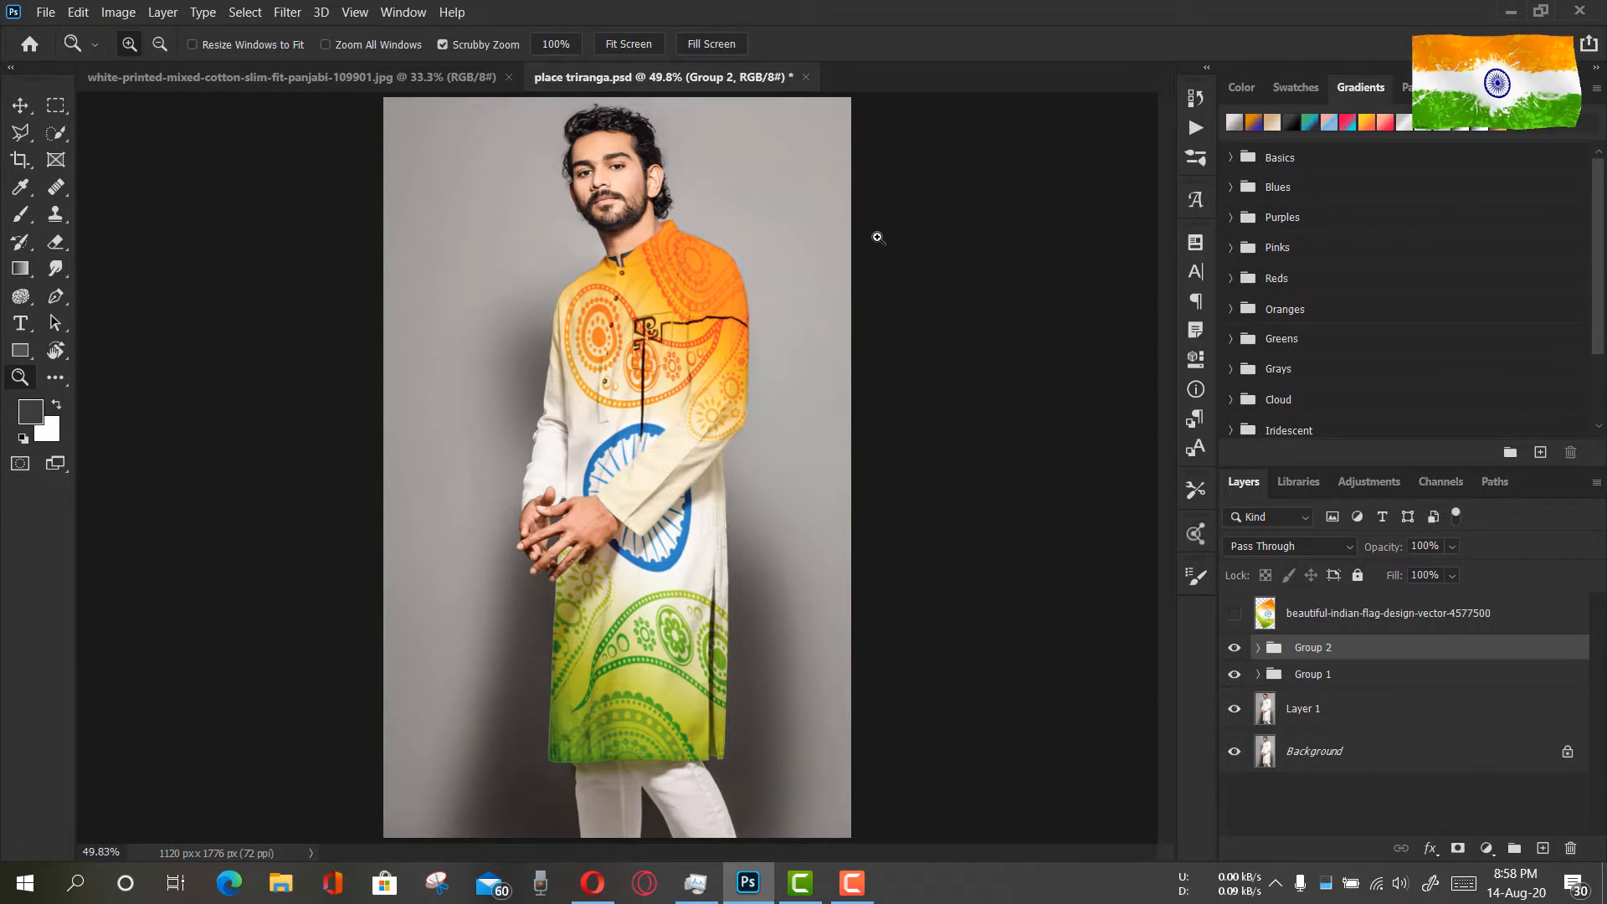
# Return to the white panjabi photo, fit it to the screen, and duplicate the Background layer
pyautogui.click(375, 84)
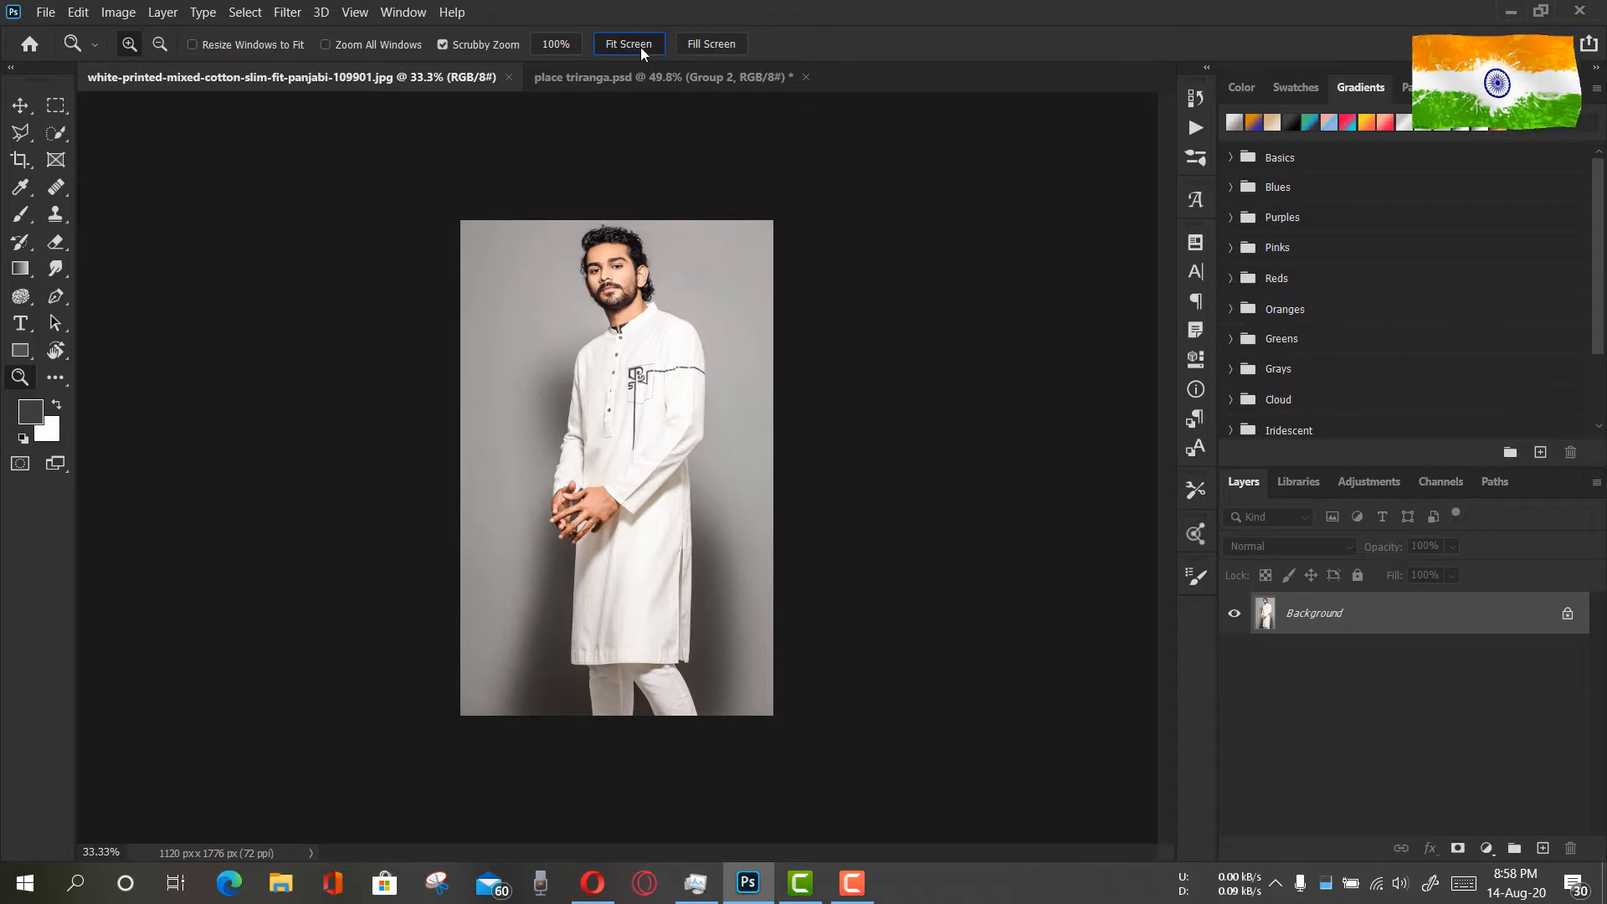
pyautogui.click(641, 47)
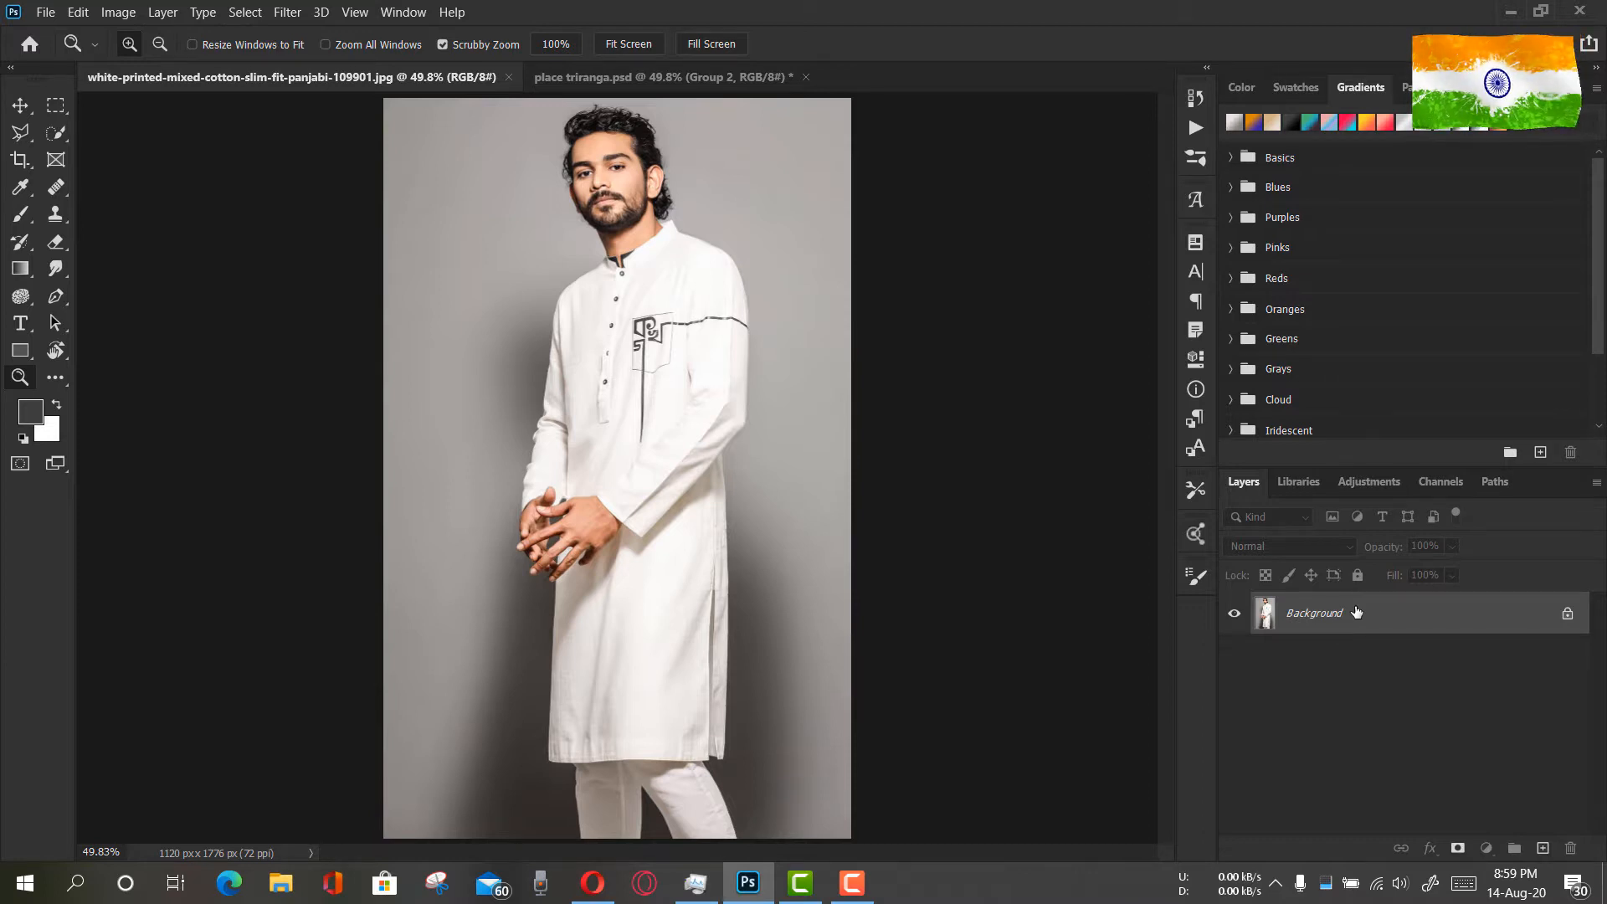
pyautogui.hotkey('ctrl', 'j')
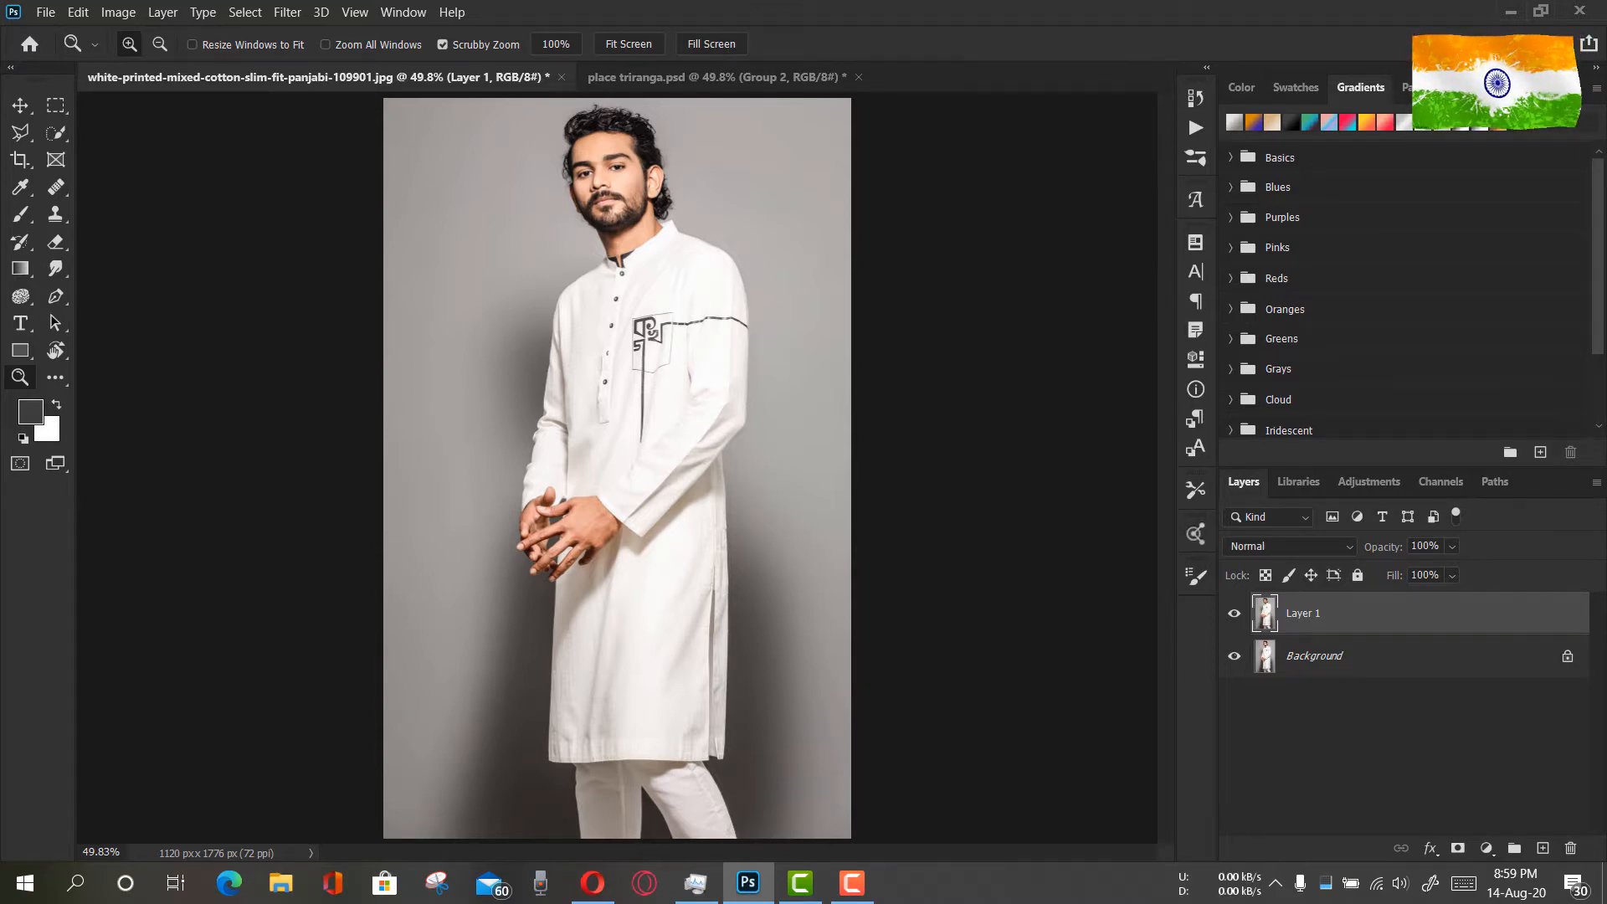
# Place beautiful-indian-flag-design-vector-4577500.jpg from the Desktop flag folder as an embedded image
pyautogui.click(37, 12)
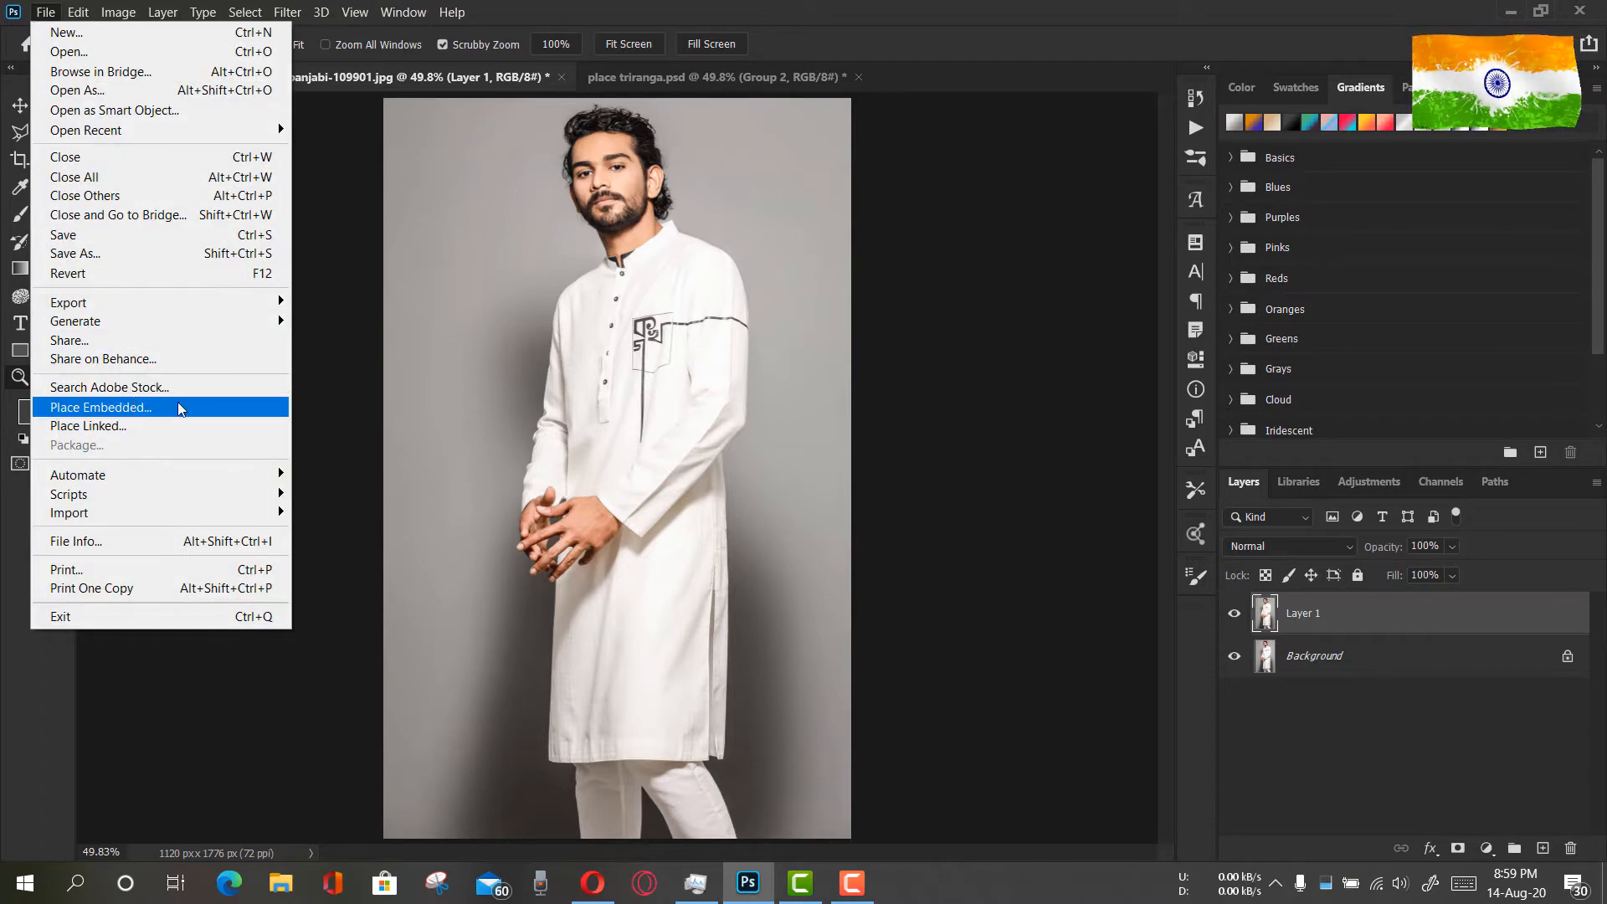
pyautogui.click(554, 574)
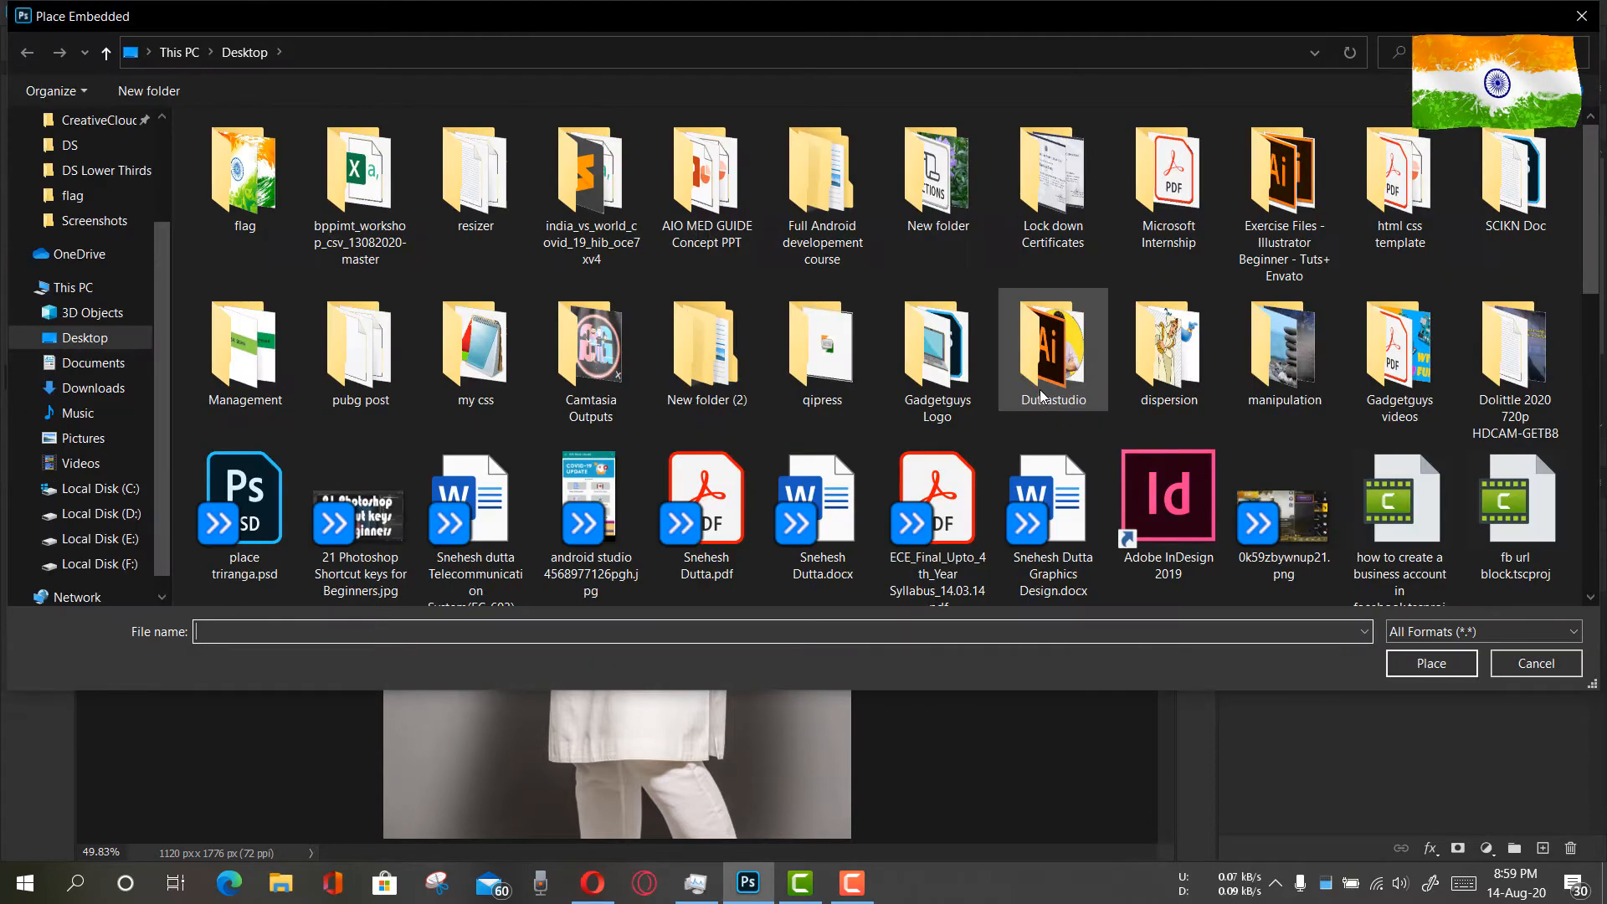
pyautogui.doubleClick(257, 197)
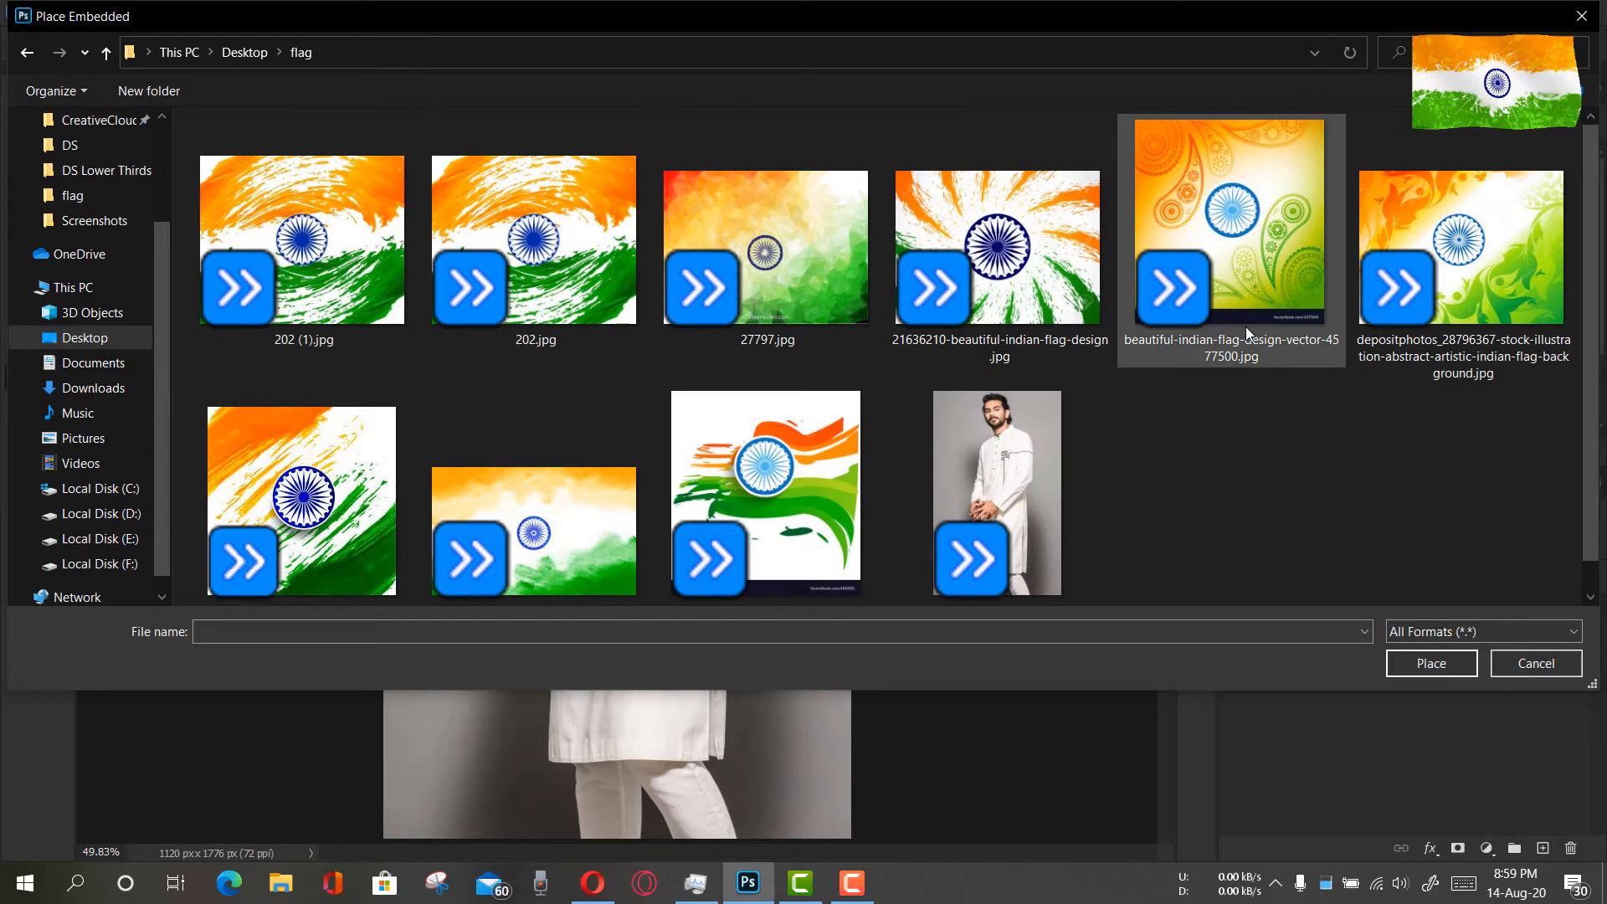
pyautogui.click(1294, 198)
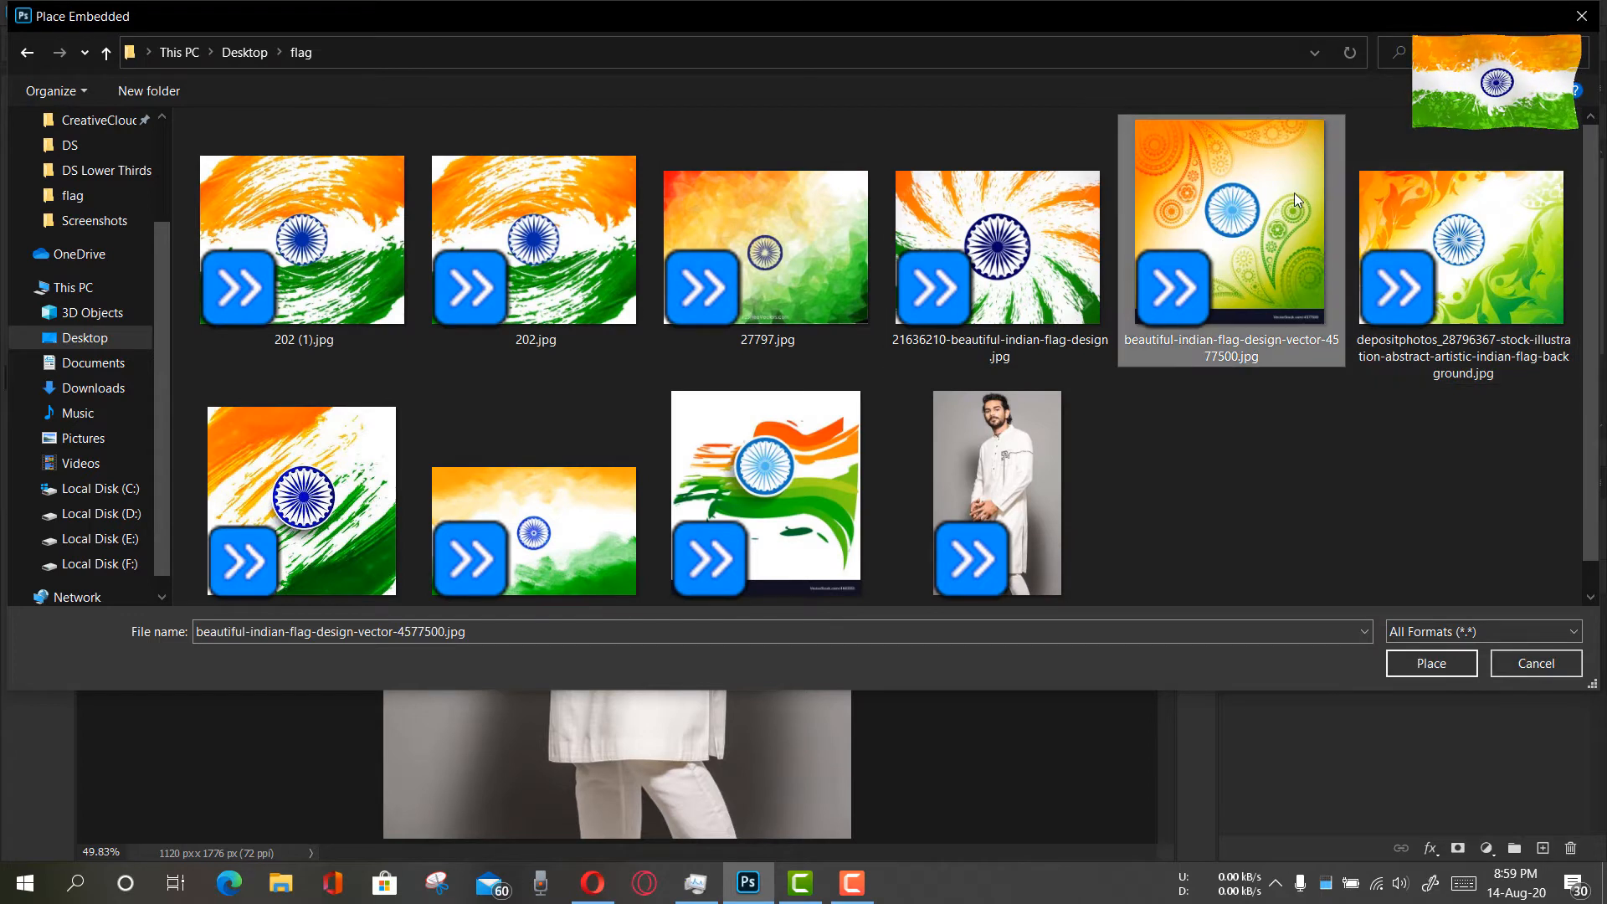
pyautogui.click(1431, 662)
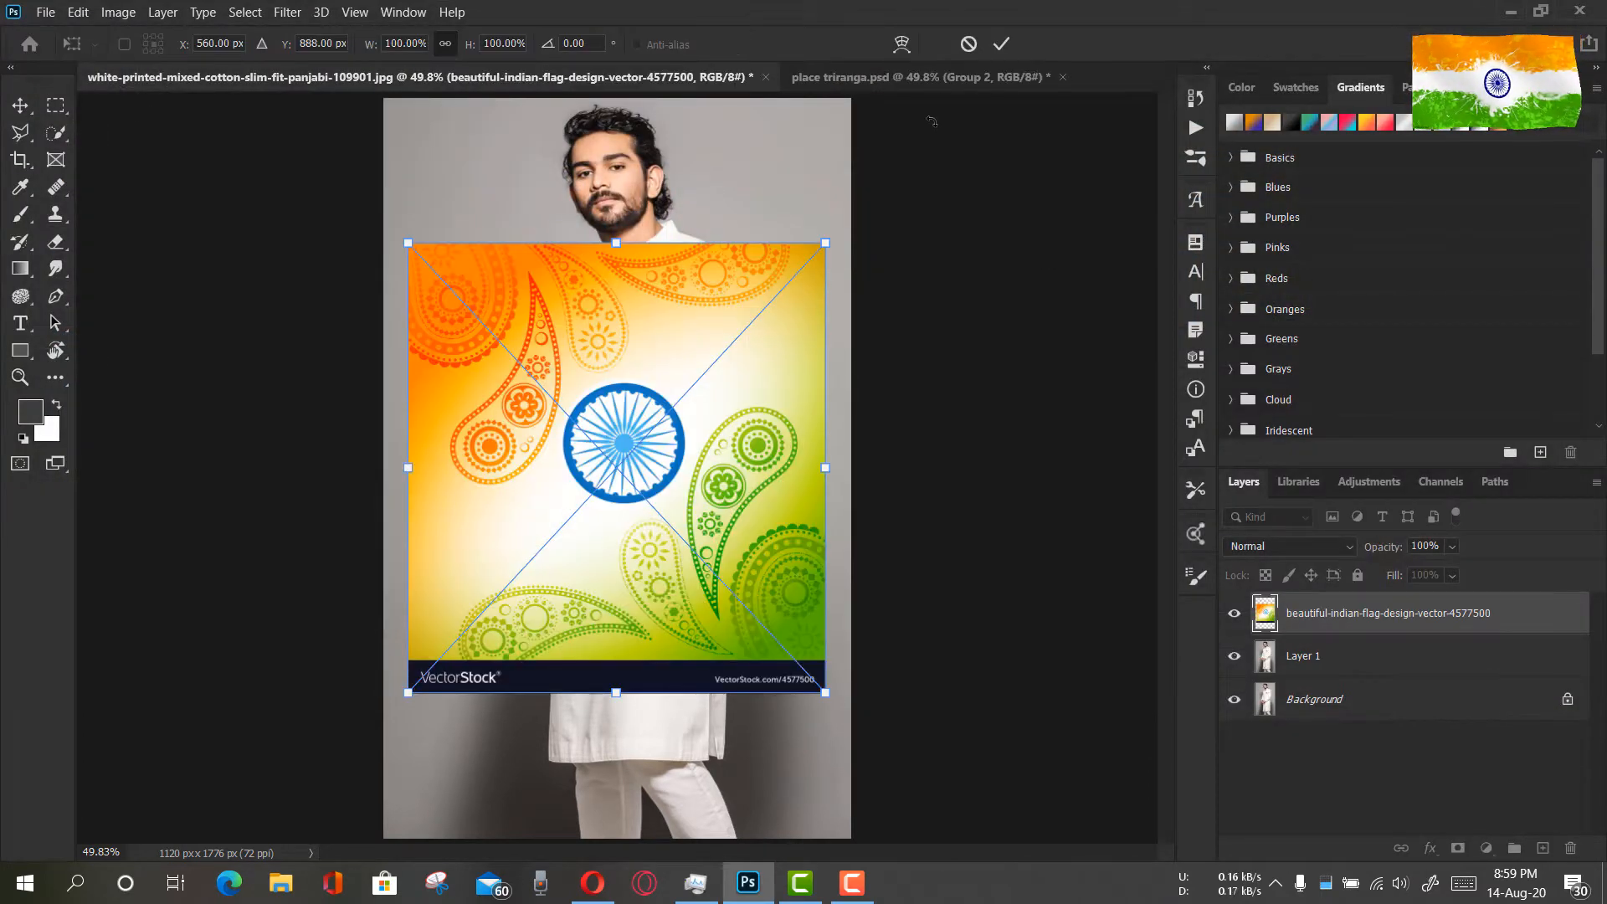
pyautogui.click(1001, 44)
pyautogui.press('z')
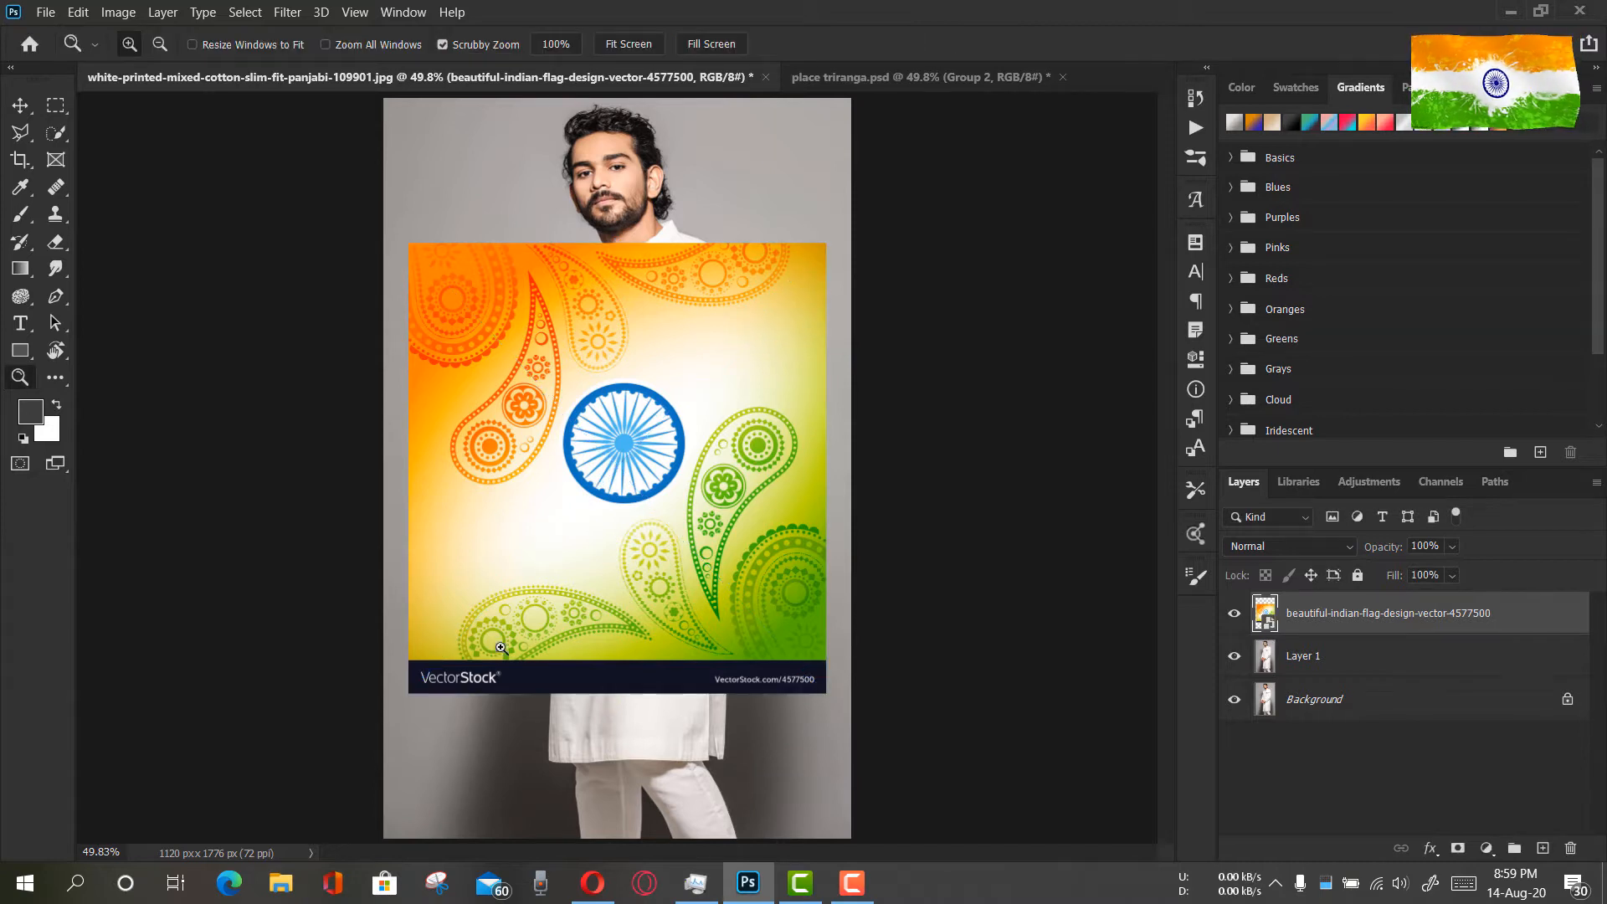
# Marquee-select the dark VectorStock strip below the flag design, rasterize the layer, and erase the strip before deselecting
pyautogui.click(56, 105)
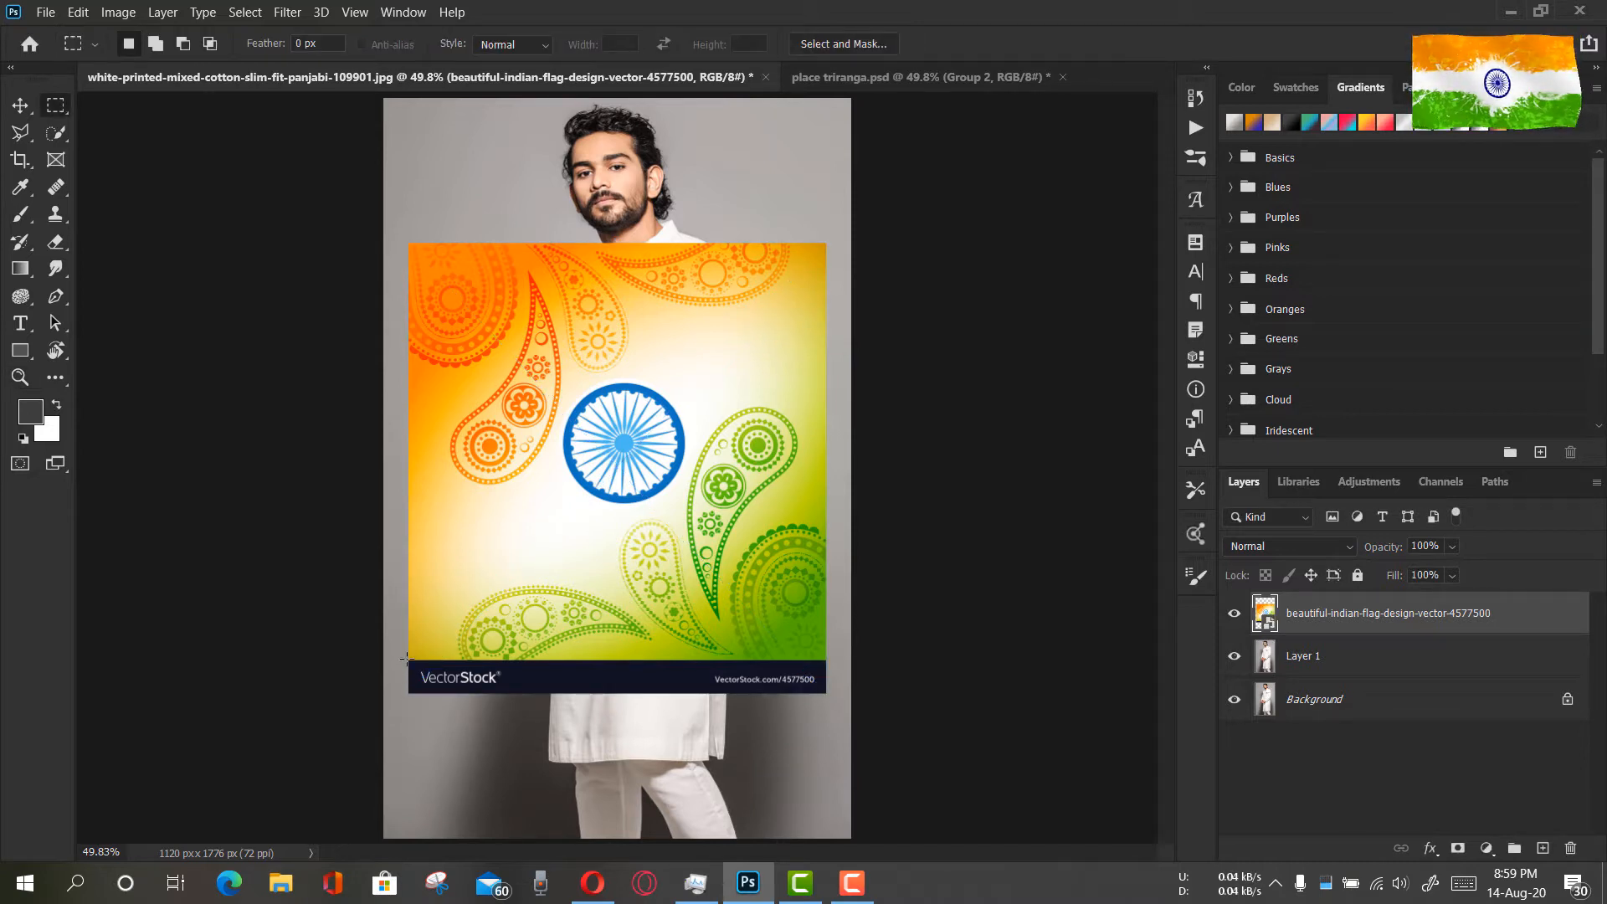
pyautogui.moveTo(406, 659); pyautogui.dragTo(870, 729)
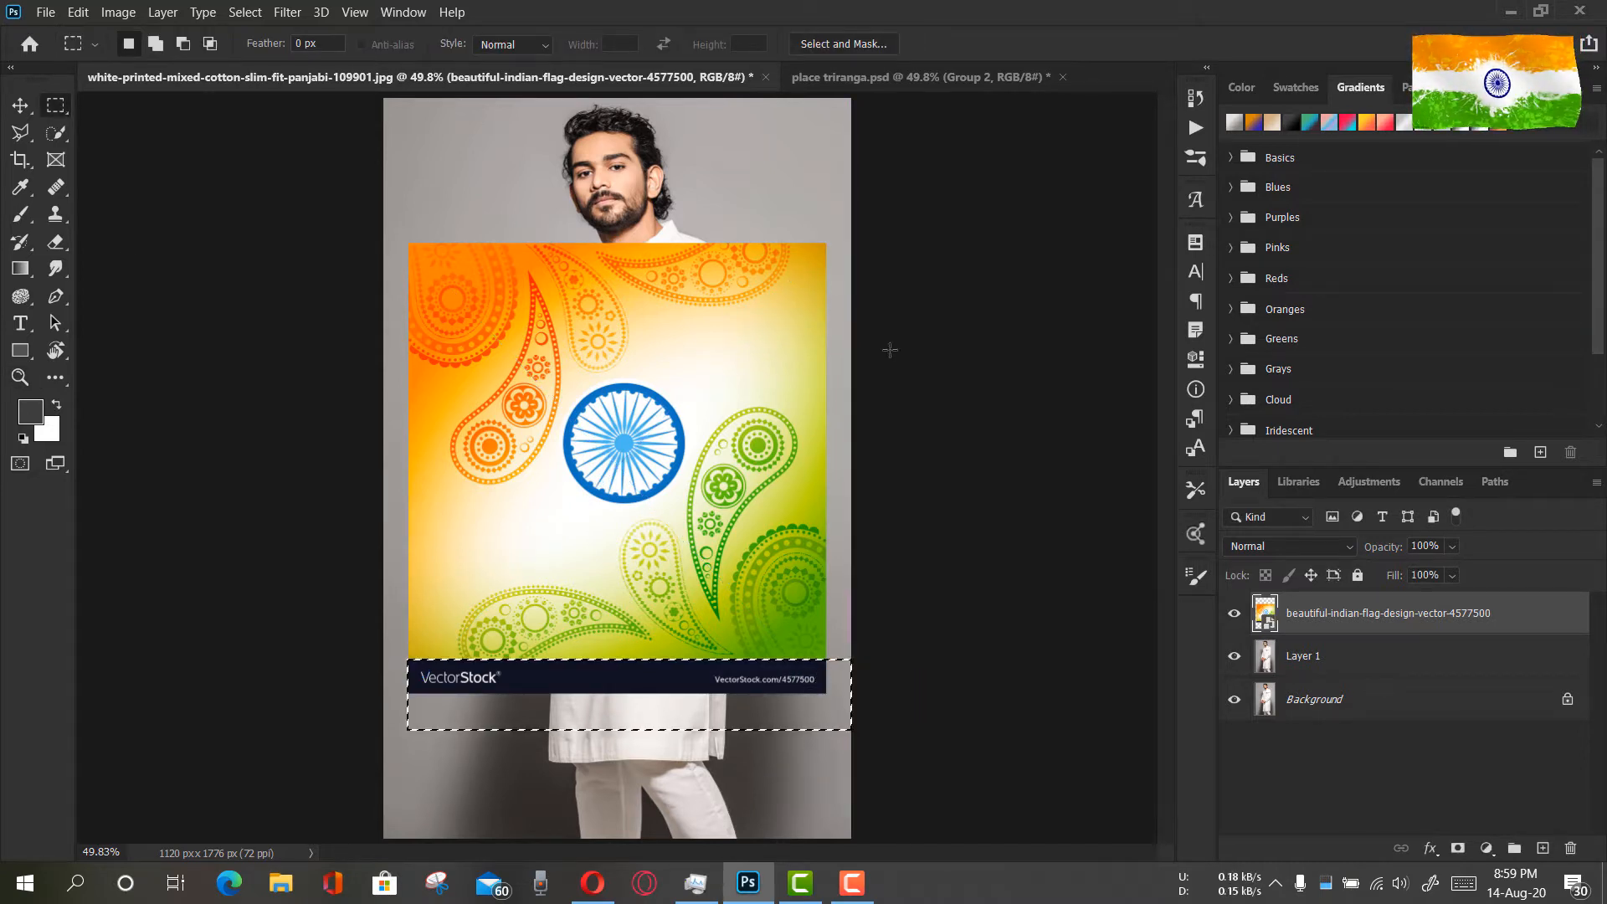
pyautogui.click(56, 242)
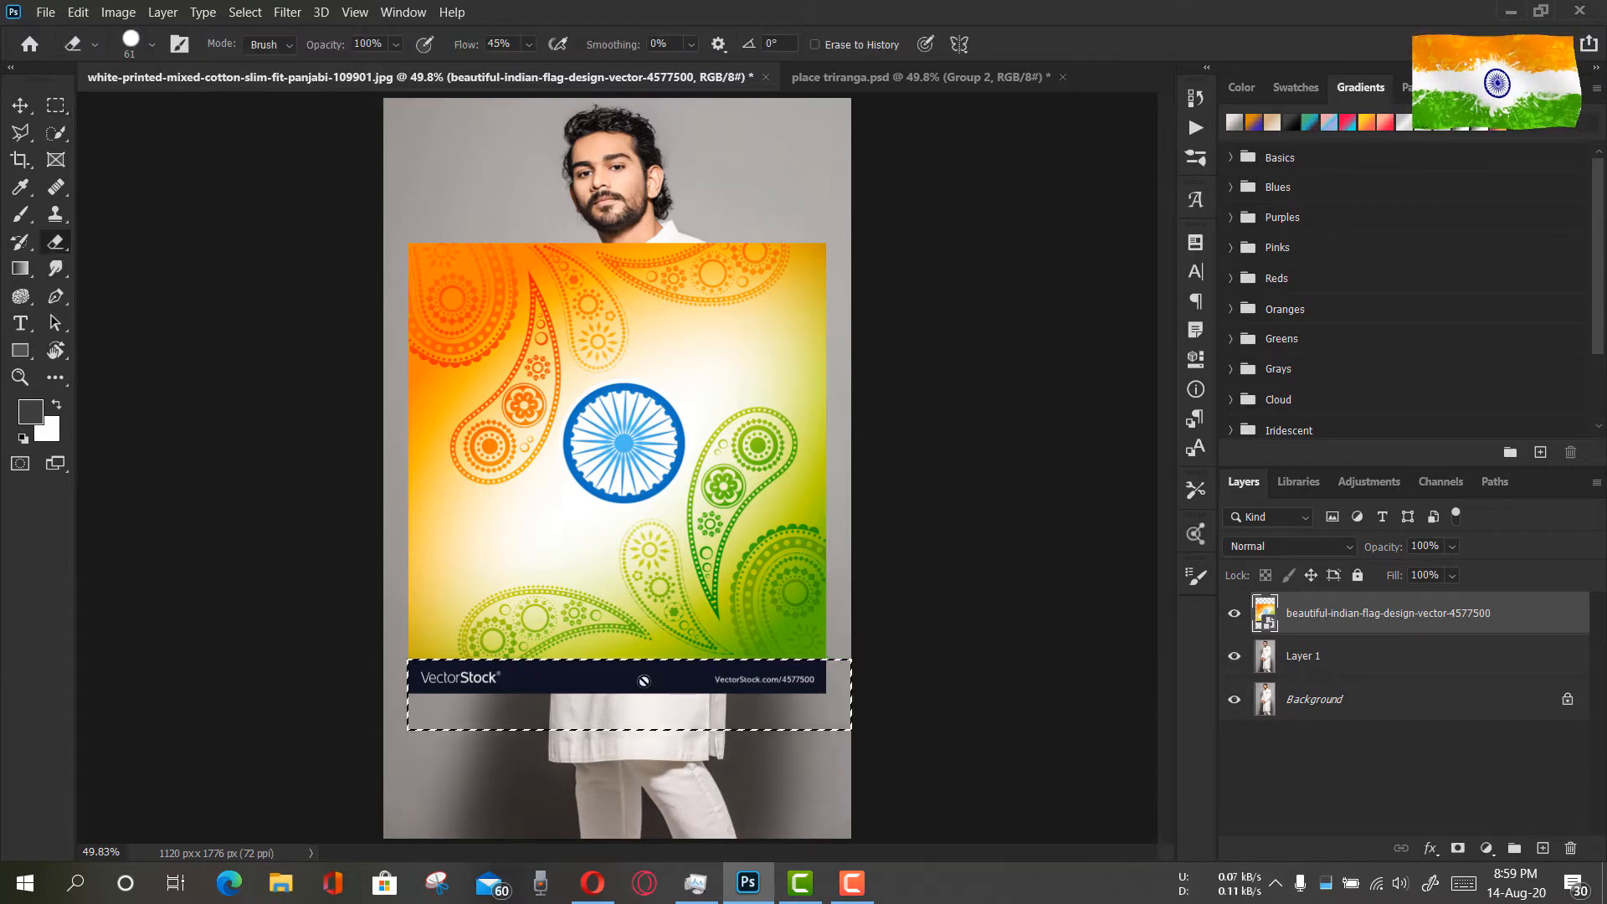
pyautogui.click(836, 442)
pyautogui.click(815, 361)
pyautogui.moveTo(746, 677); pyautogui.dragTo(355, 688)
pyautogui.moveTo(825, 665); pyautogui.dragTo(374, 656)
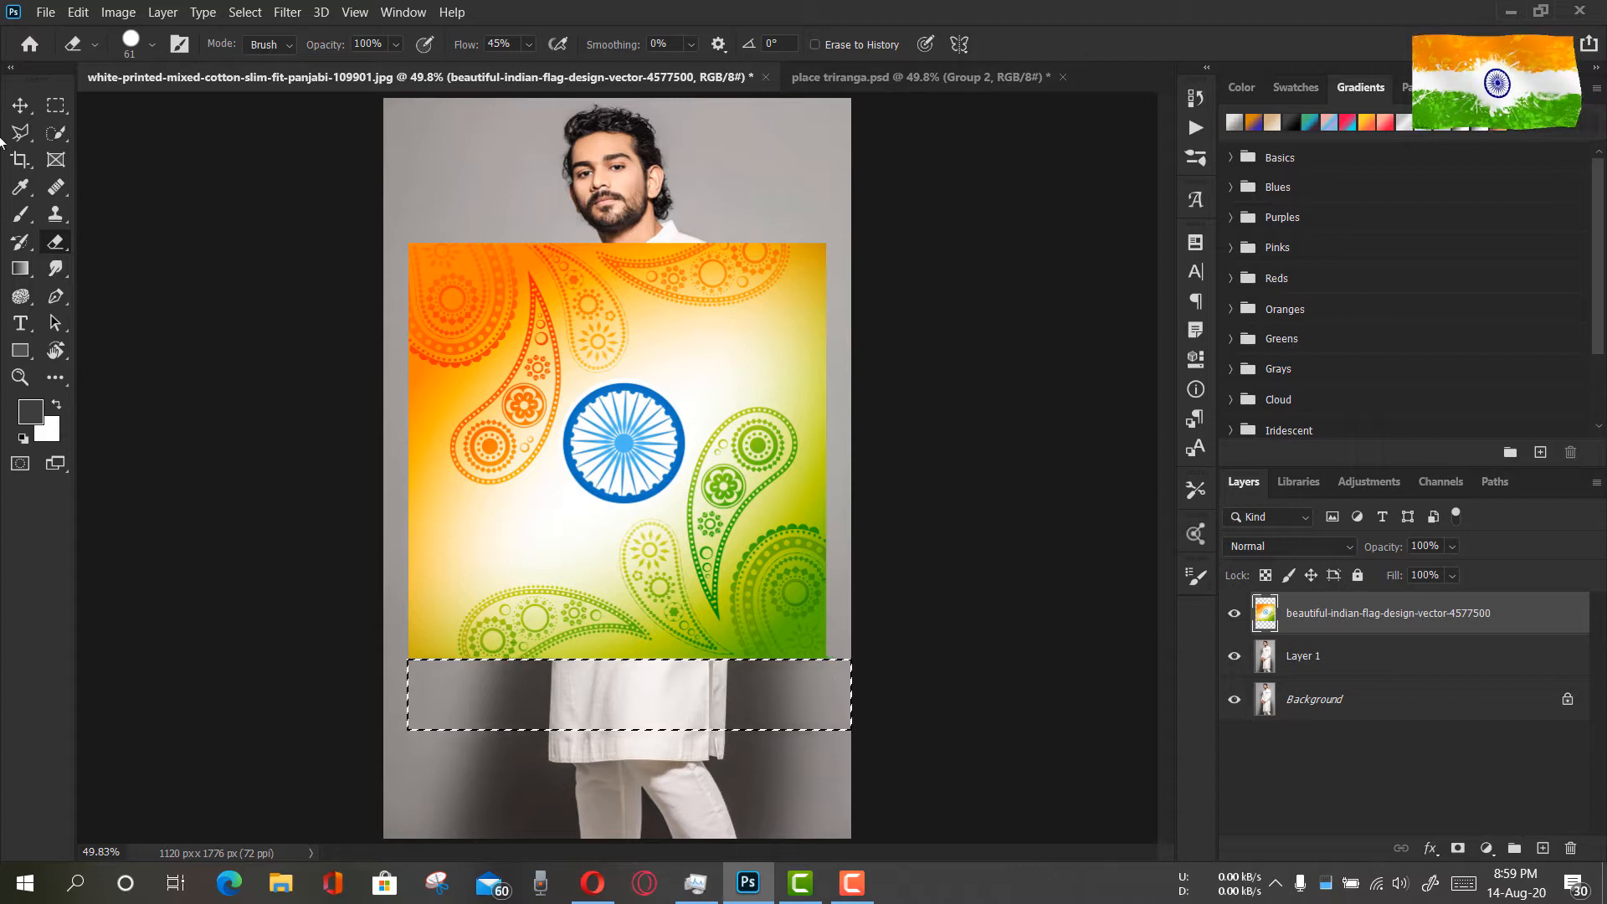
pyautogui.click(21, 106)
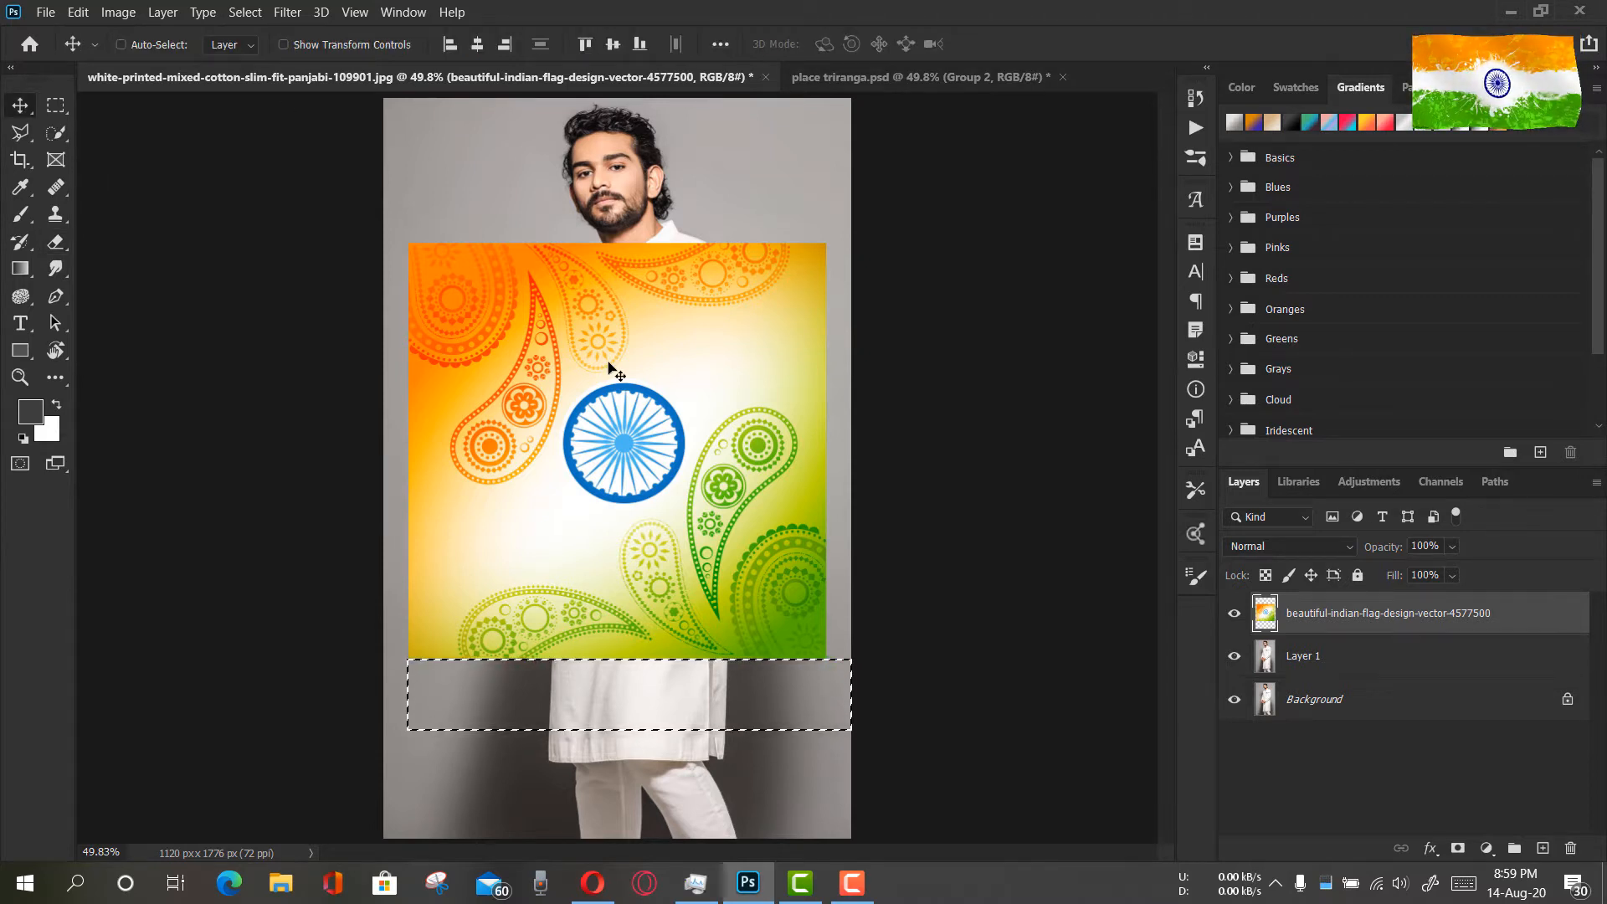
pyautogui.hotkey('ctrl', 'd')
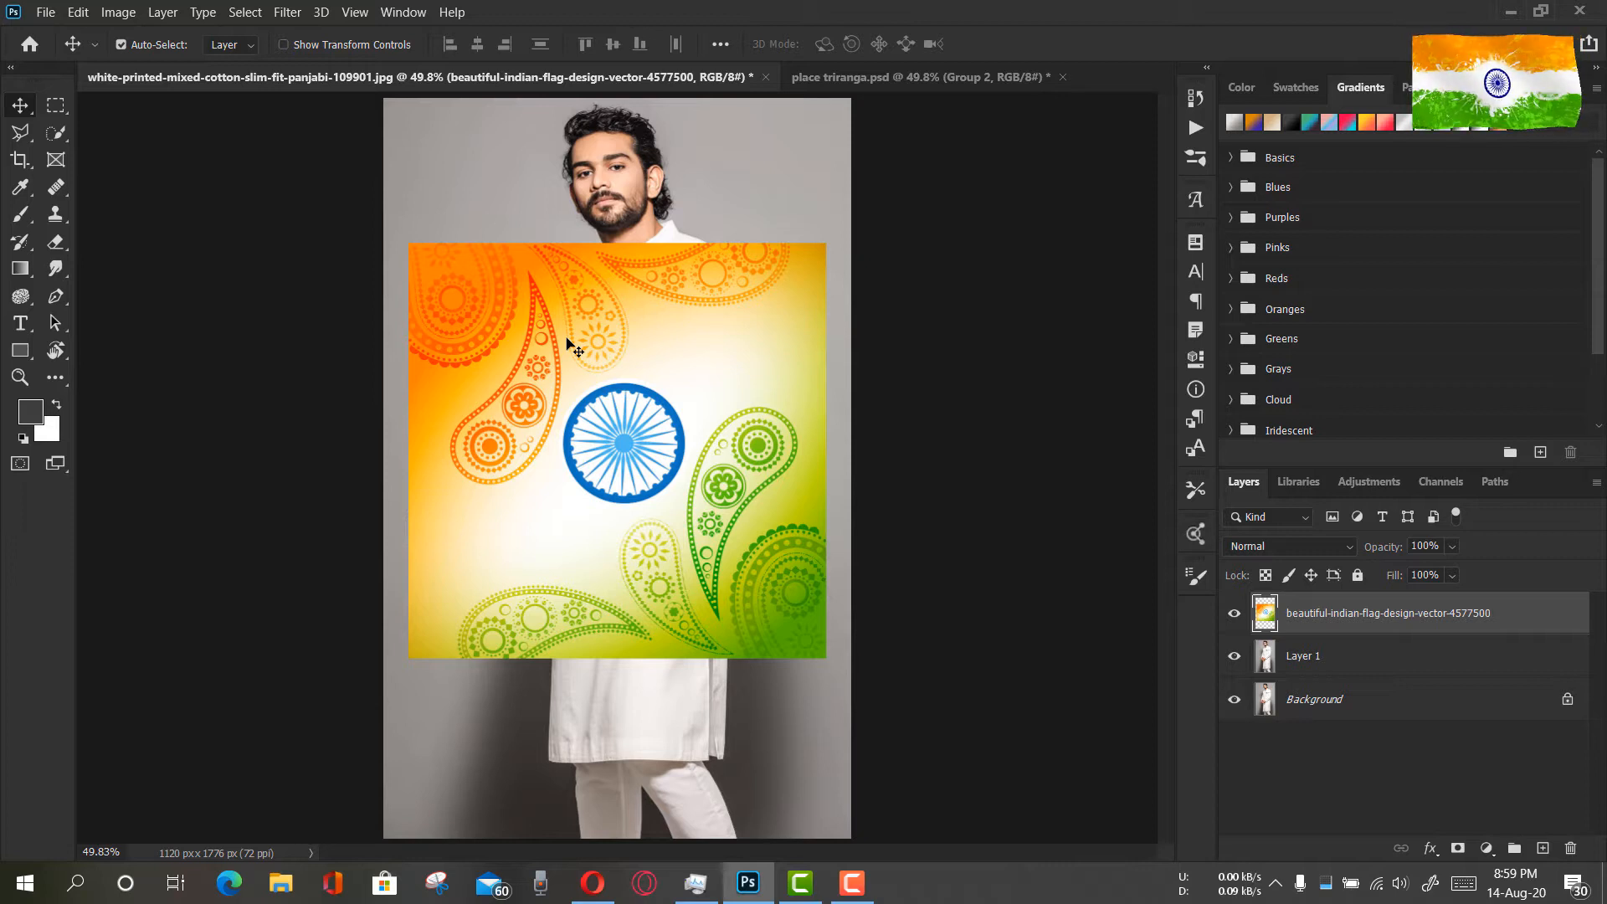
# Free-transform the flag design, rotating it about 57° clockwise and shifting it slightly down over the kurta
pyautogui.press('ctrl')
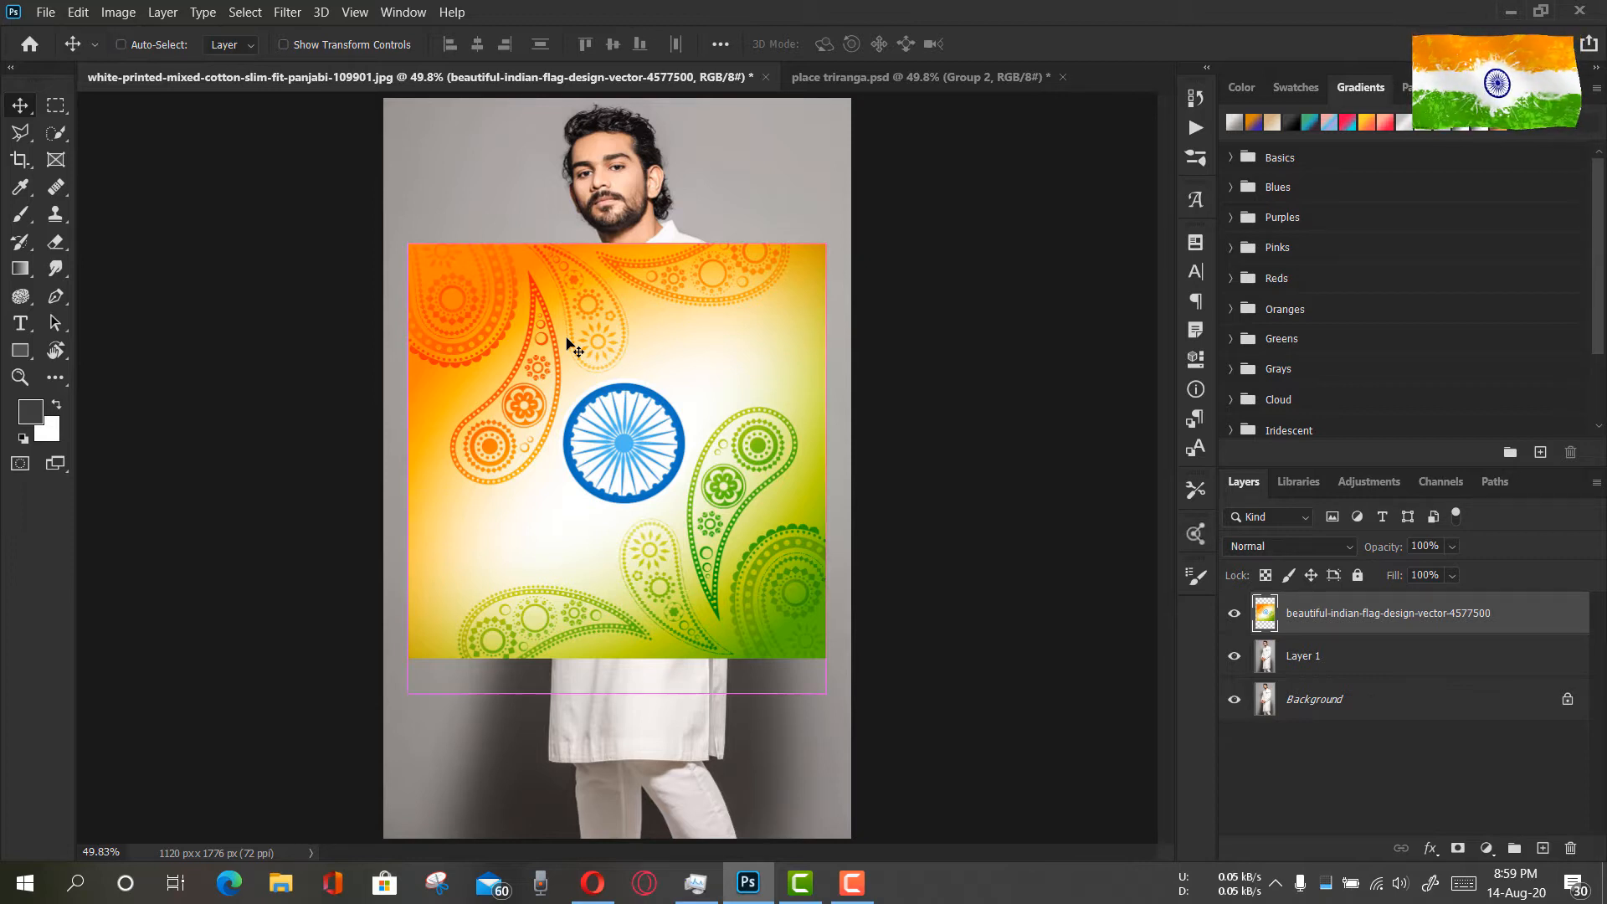
pyautogui.hotkey('ctrl', 't')
pyautogui.moveTo(846, 230); pyautogui.dragTo(876, 487)
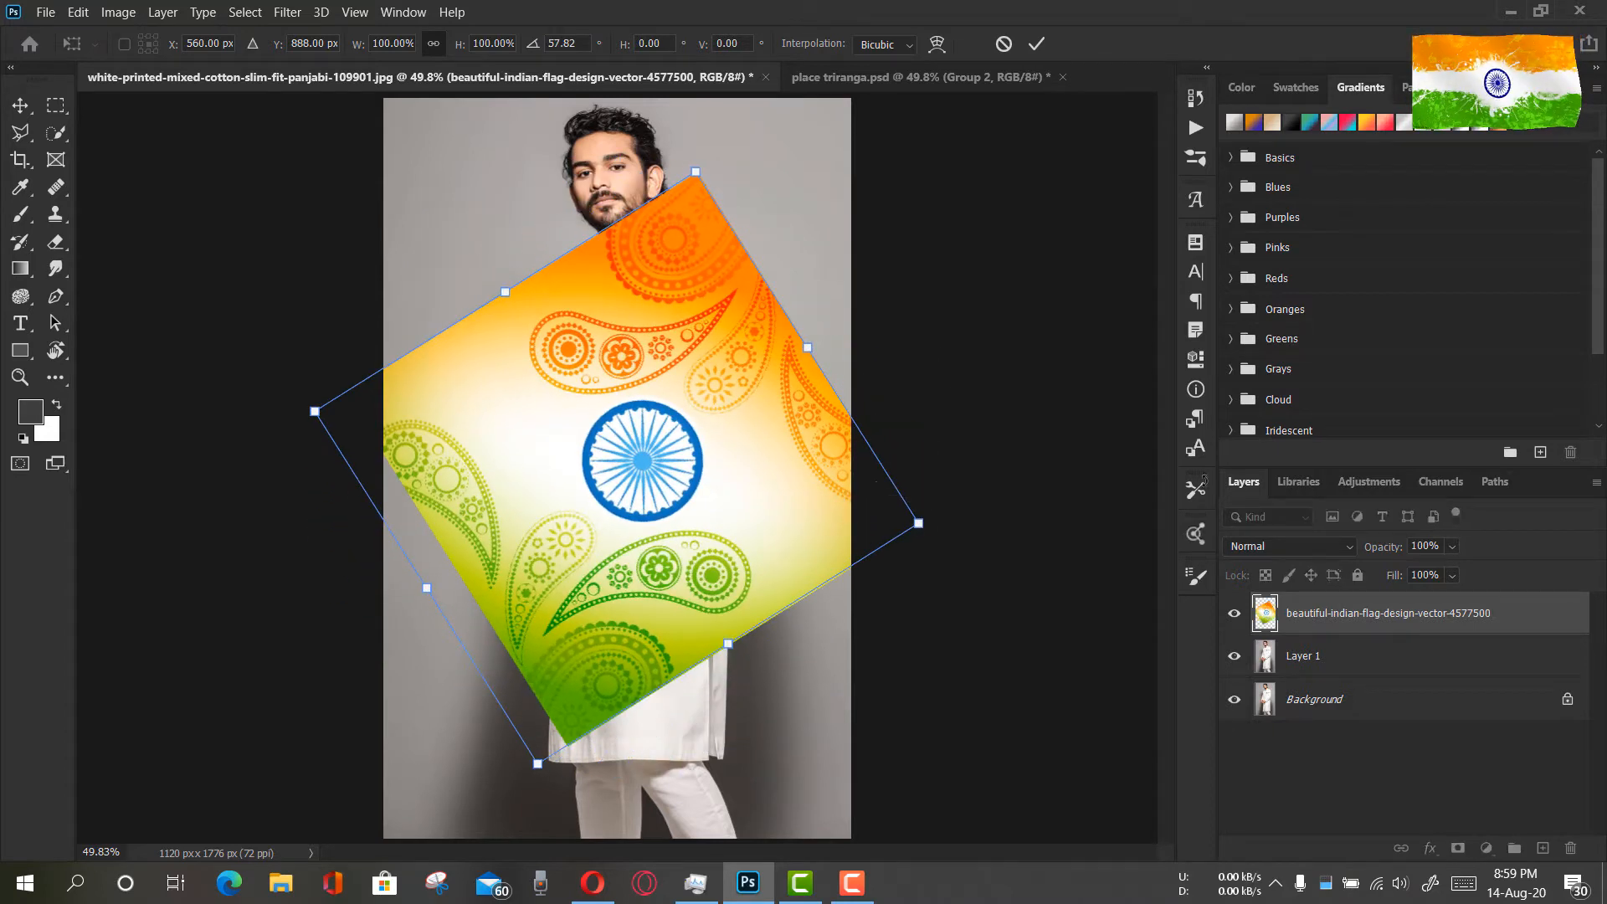
pyautogui.moveTo(640, 427)
pyautogui.mouseDown()
pyautogui.moveTo(624, 456)
pyautogui.moveTo(654, 496)
pyautogui.moveTo(637, 439)
pyautogui.mouseUp()
pyautogui.moveTo(721, 191); pyautogui.dragTo(733, 183)
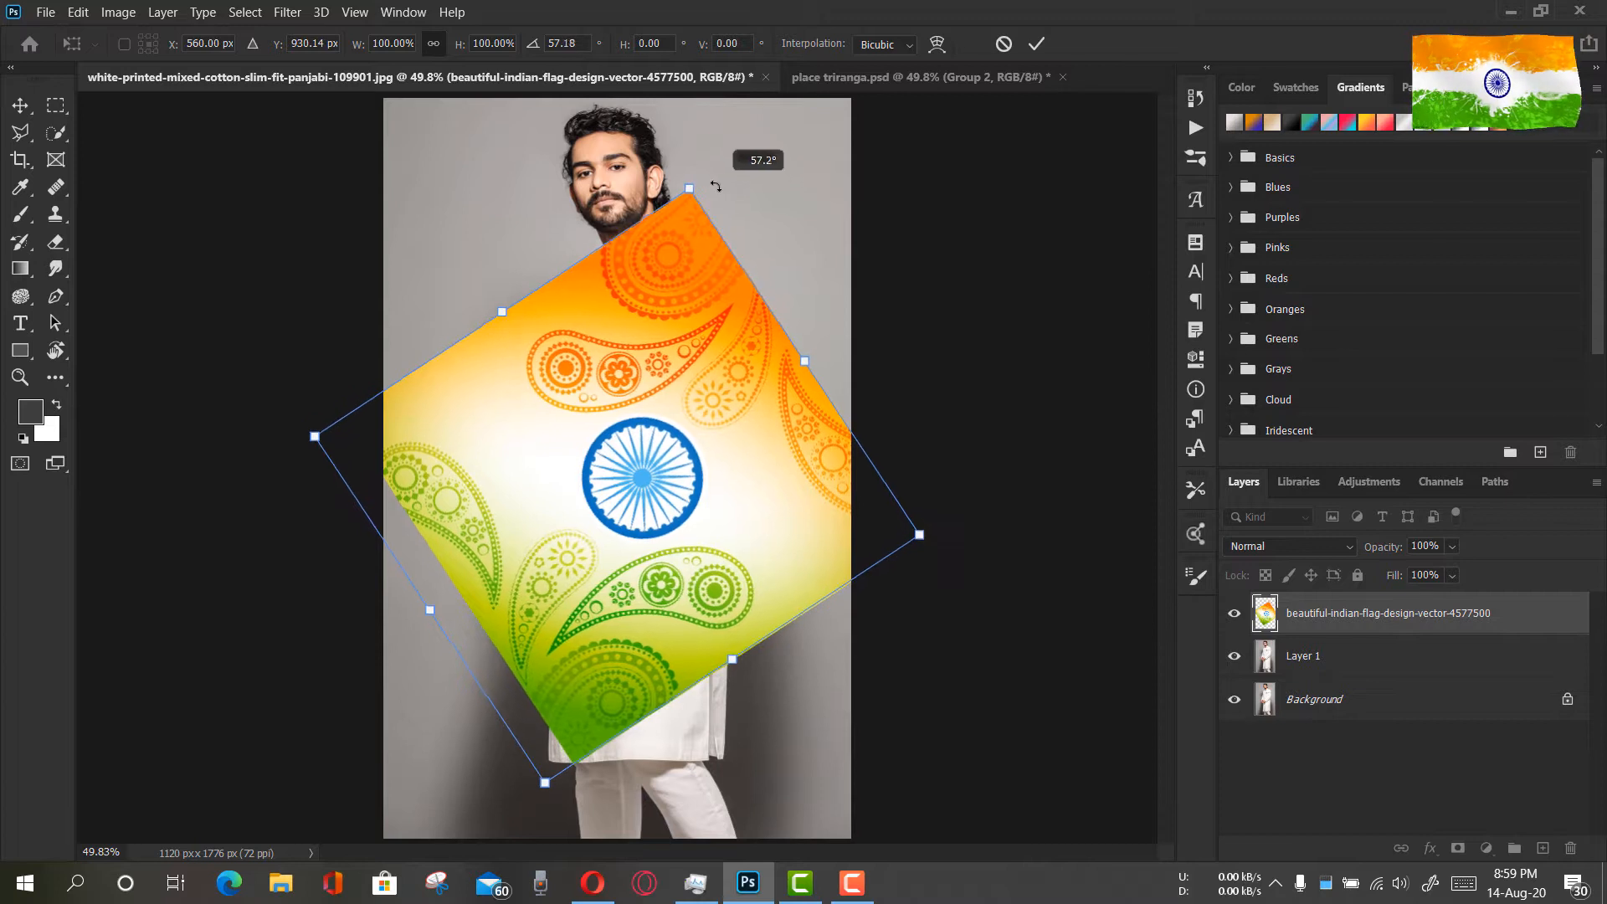
# Enlarge the flag design to about 117% width and 109% height at about 56°, covering the kurta, and apply the transform
pyautogui.moveTo(546, 789); pyautogui.dragTo(536, 862)
pyautogui.moveTo(741, 723); pyautogui.dragTo(757, 746)
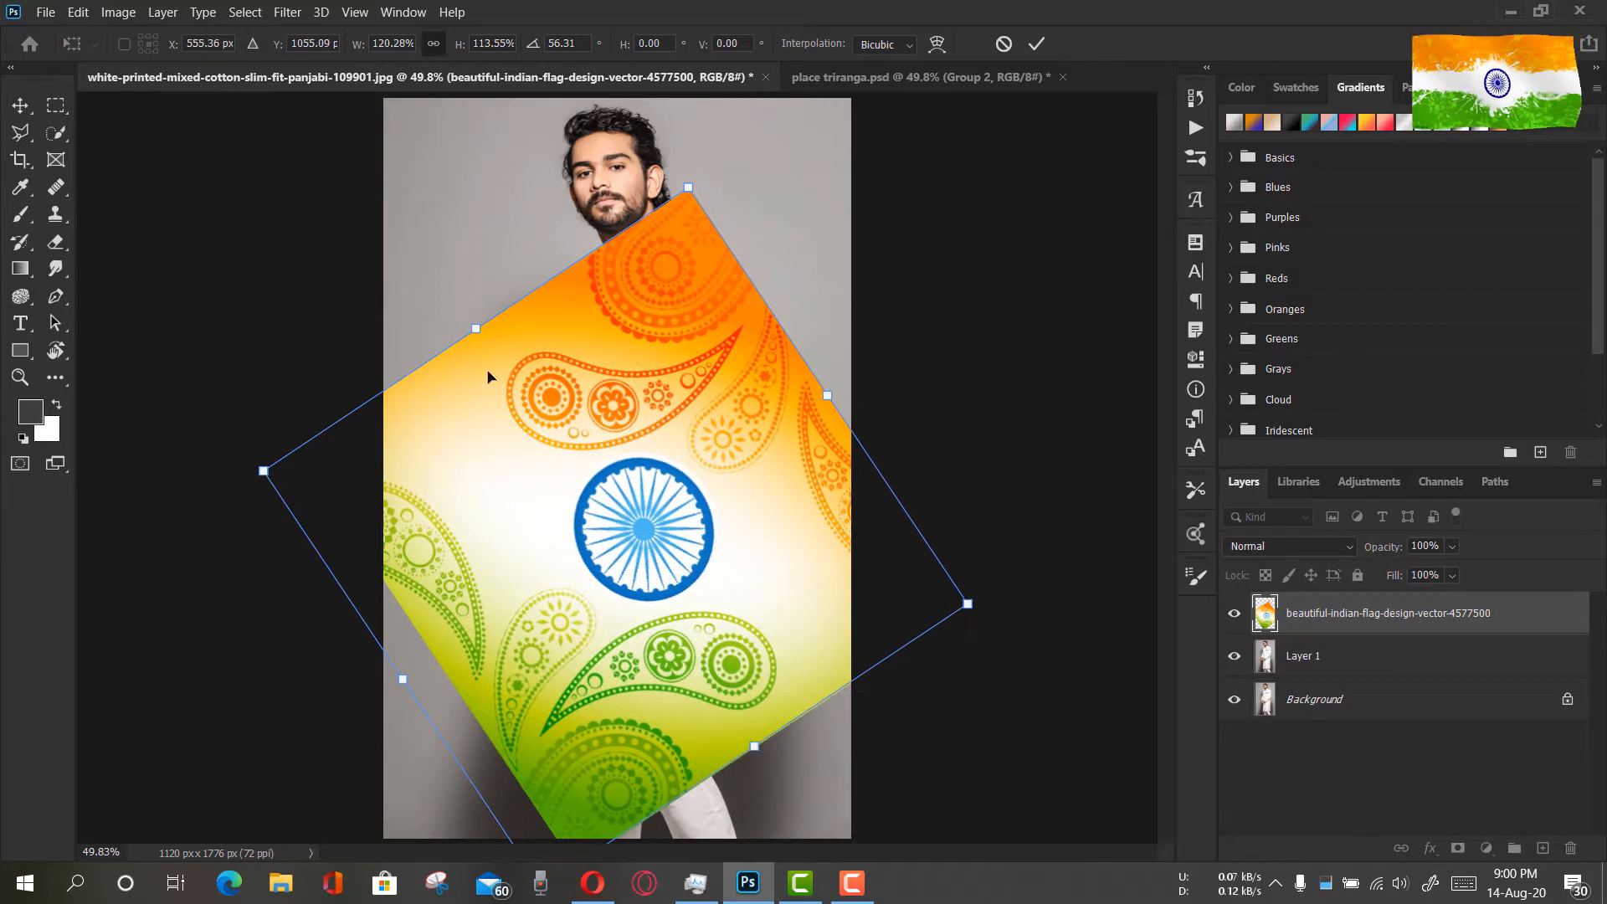
pyautogui.moveTo(620, 417); pyautogui.dragTo(635, 405)
pyautogui.moveTo(701, 185)
pyautogui.mouseDown()
pyautogui.moveTo(696, 241)
pyautogui.moveTo(691, 195)
pyautogui.mouseUp()
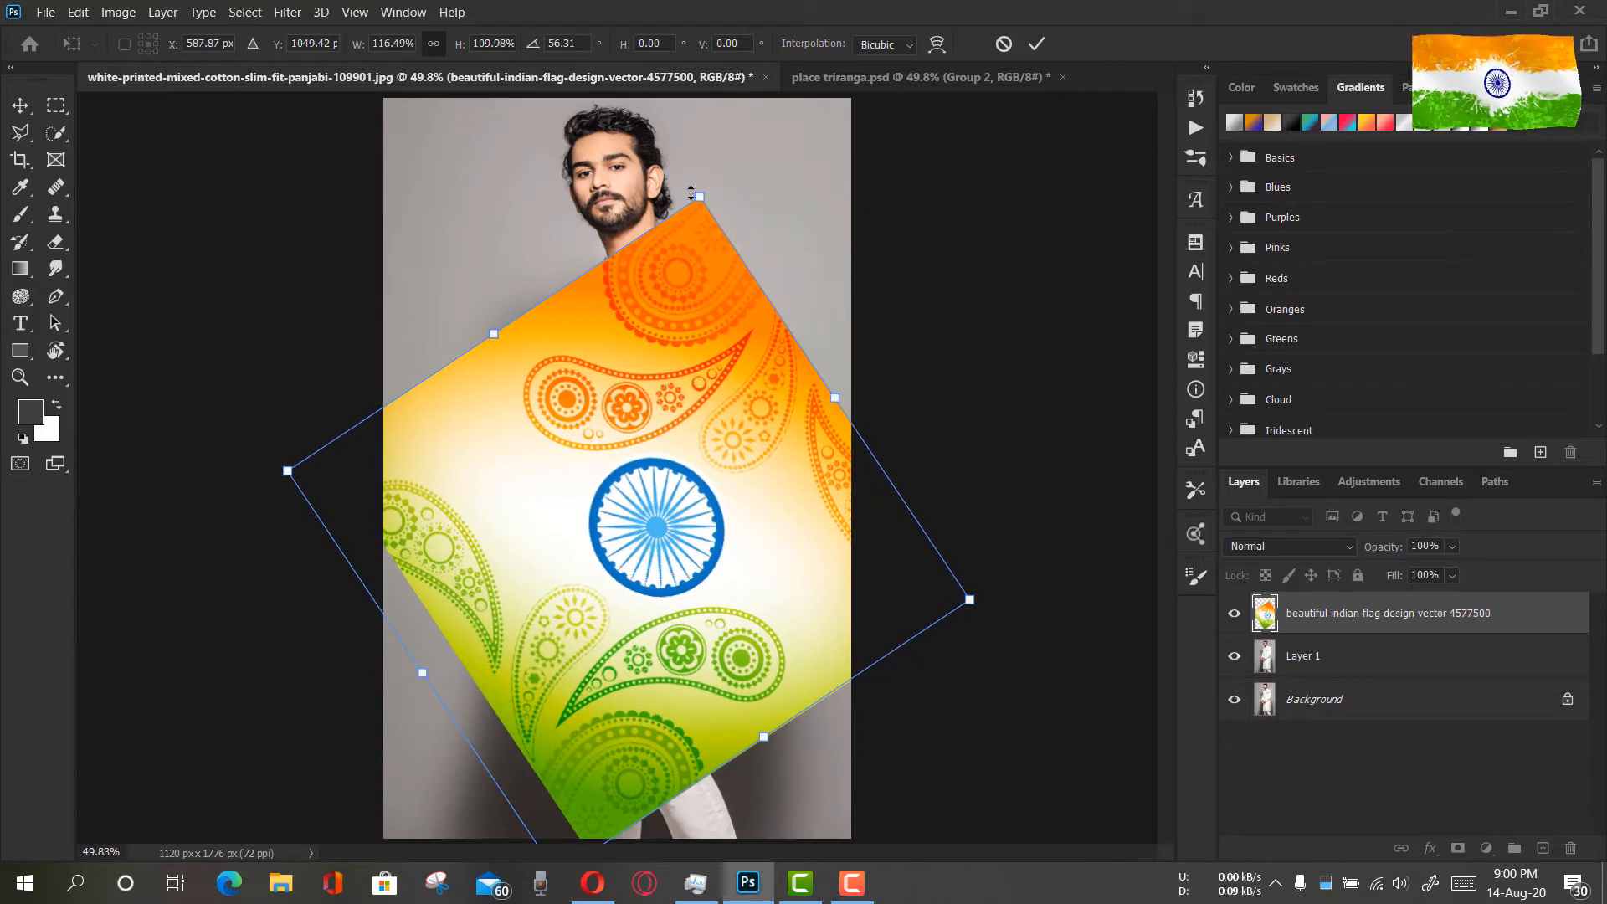
pyautogui.moveTo(835, 400); pyautogui.dragTo(836, 401)
pyautogui.moveTo(493, 336)
pyautogui.mouseDown()
pyautogui.moveTo(501, 347)
pyautogui.moveTo(490, 332)
pyautogui.mouseUp()
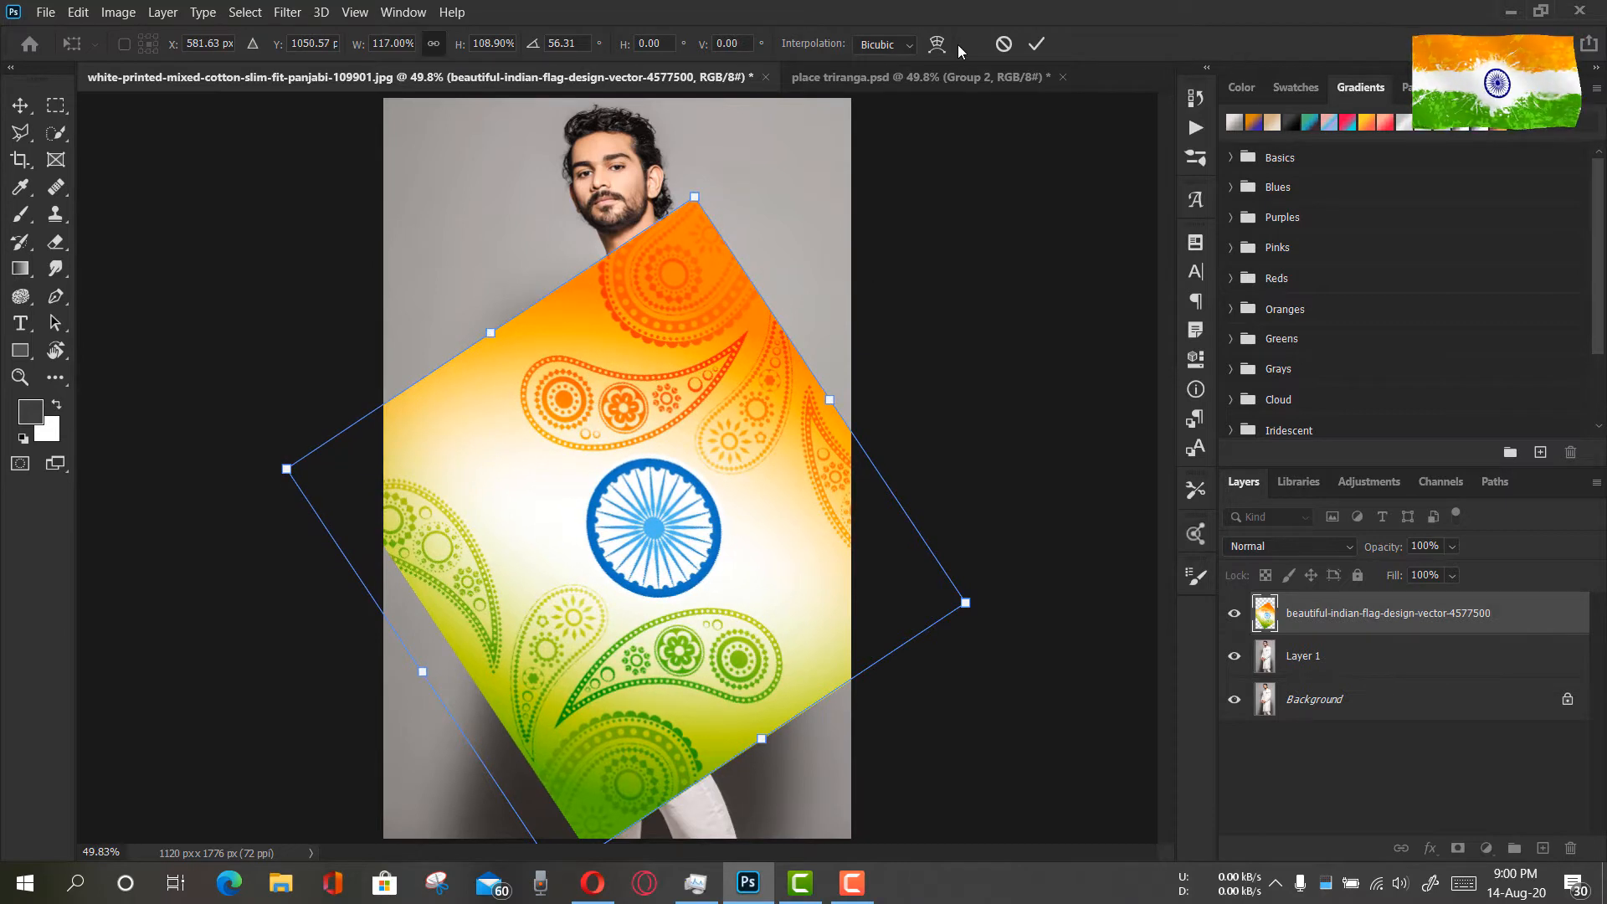
pyautogui.click(1037, 43)
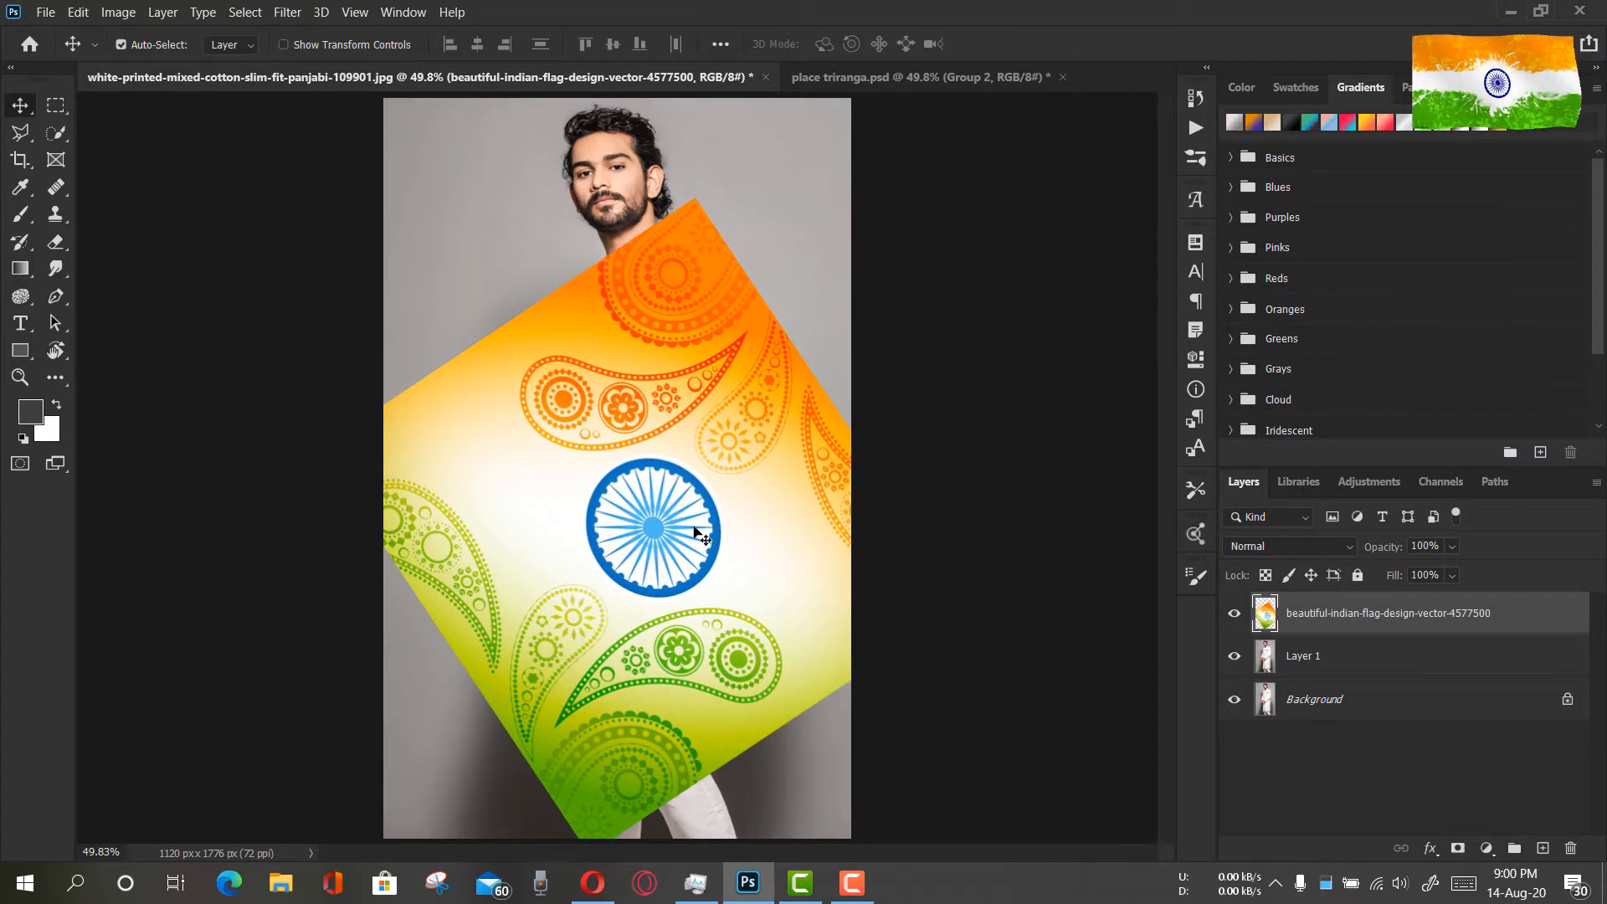
# Hide the flag layer and select the man's white kurta on Layer 1 with the Quick Selection tool
pyautogui.click(1235, 613)
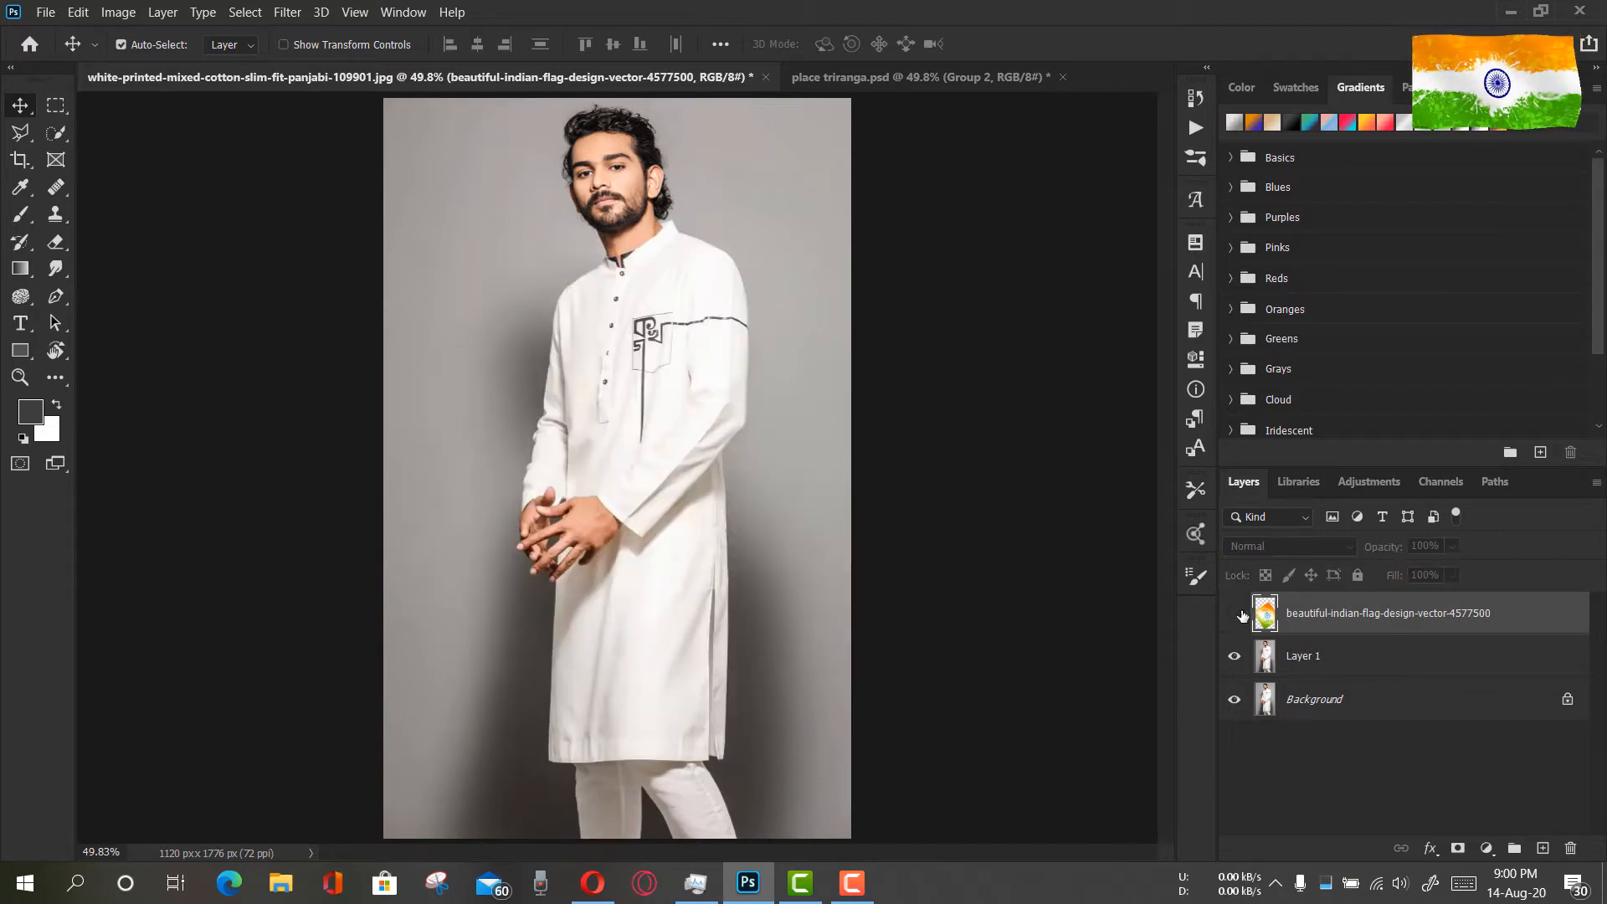
pyautogui.click(1264, 658)
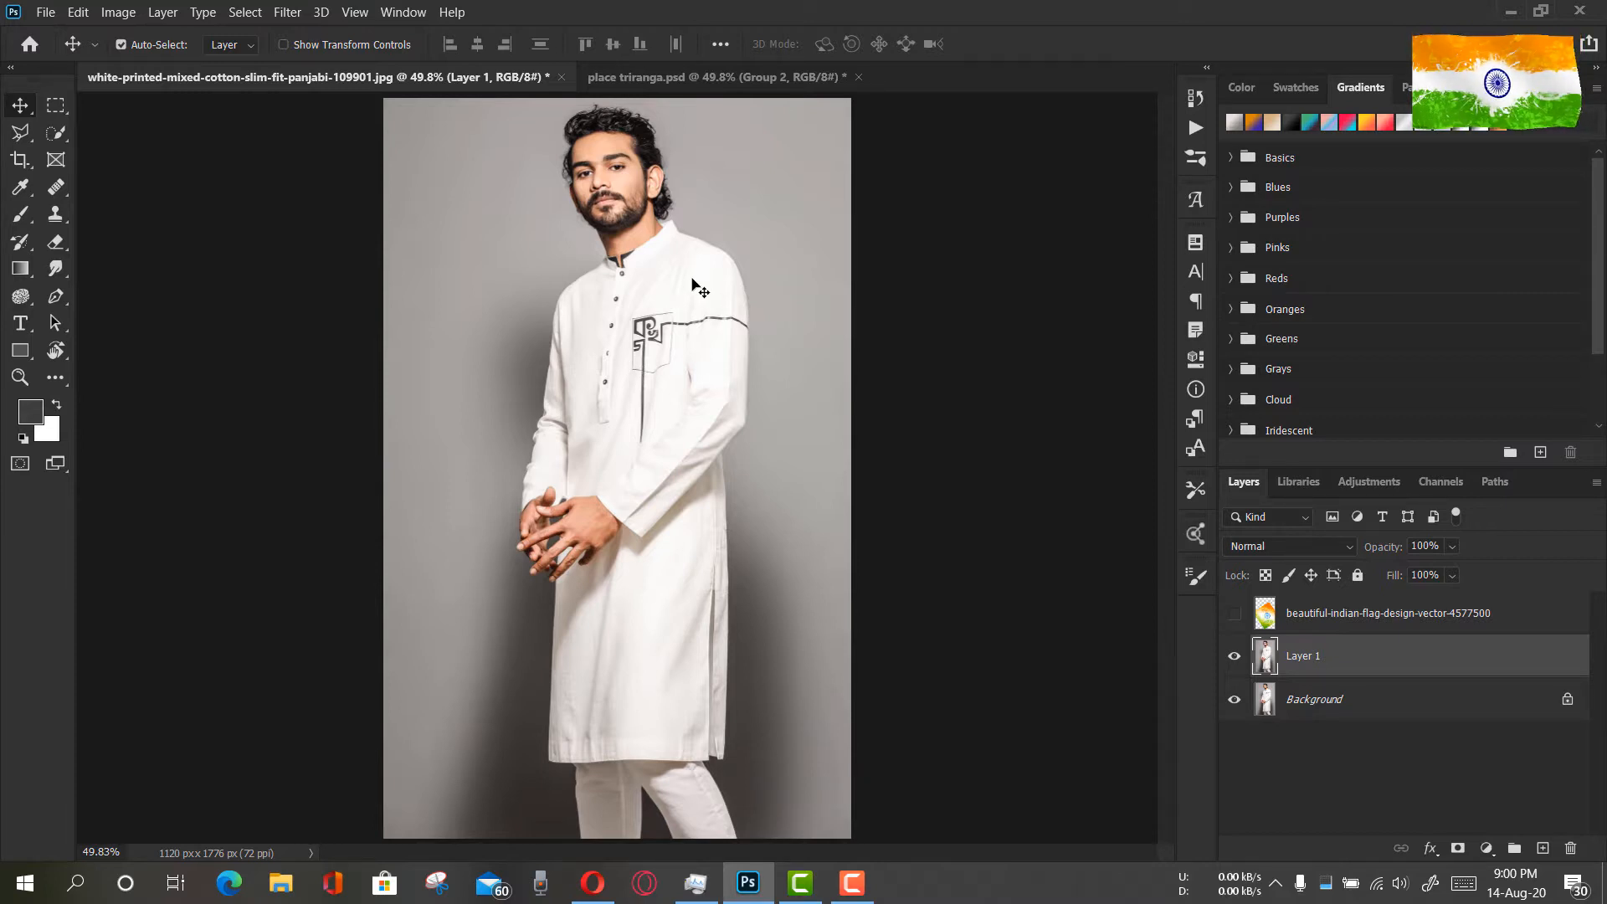
pyautogui.click(57, 133)
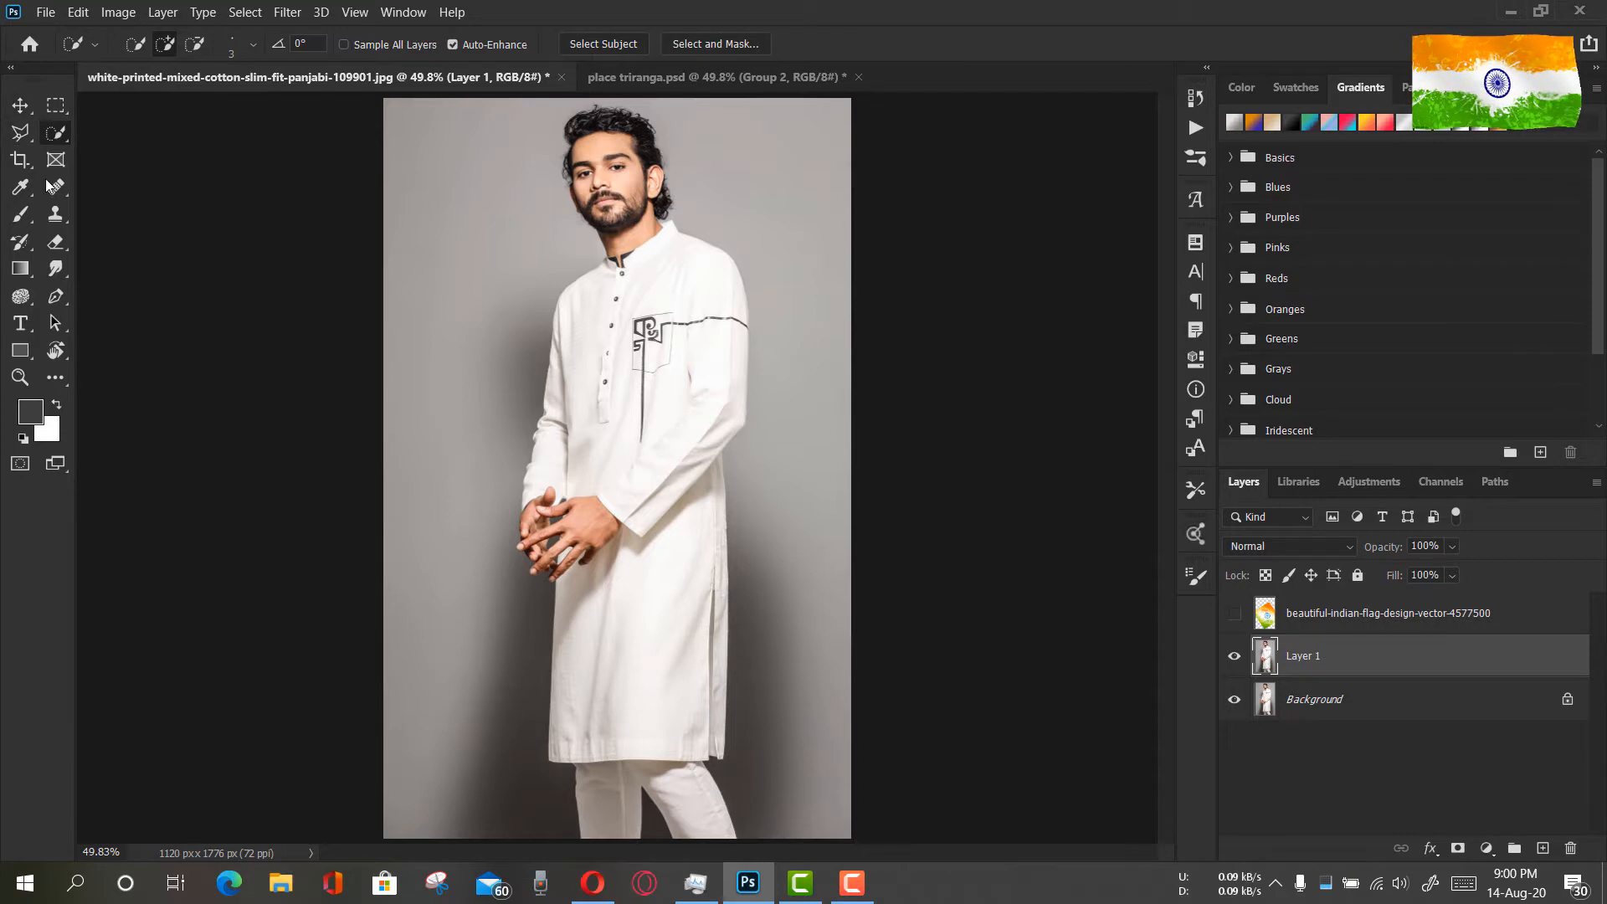
pyautogui.click(19, 377)
pyautogui.click(736, 302)
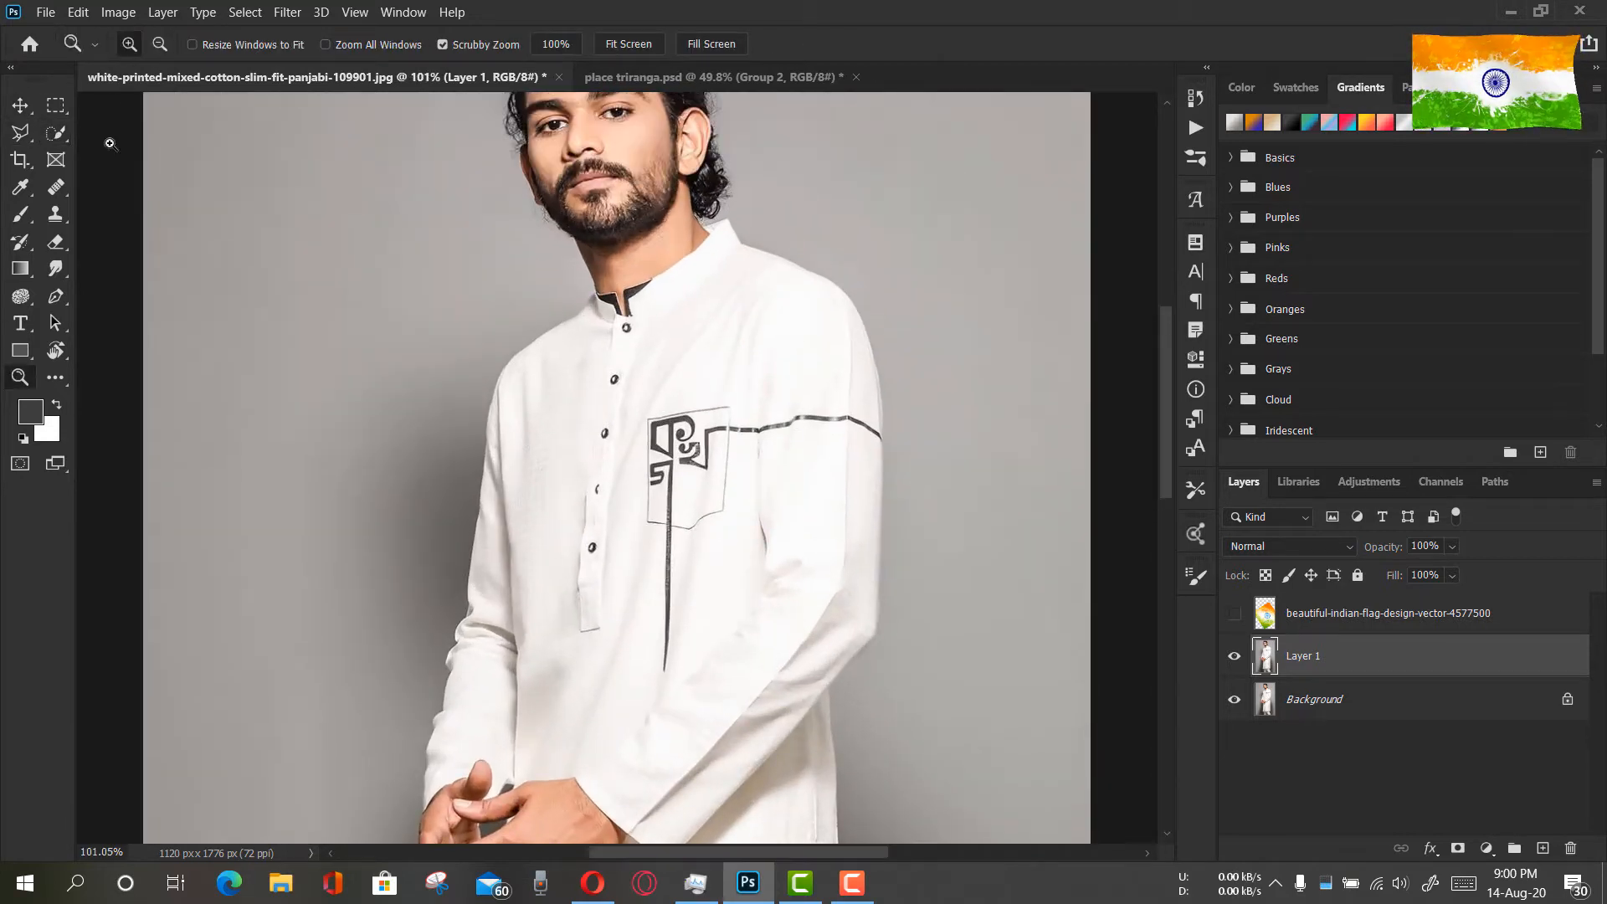
pyautogui.click(58, 132)
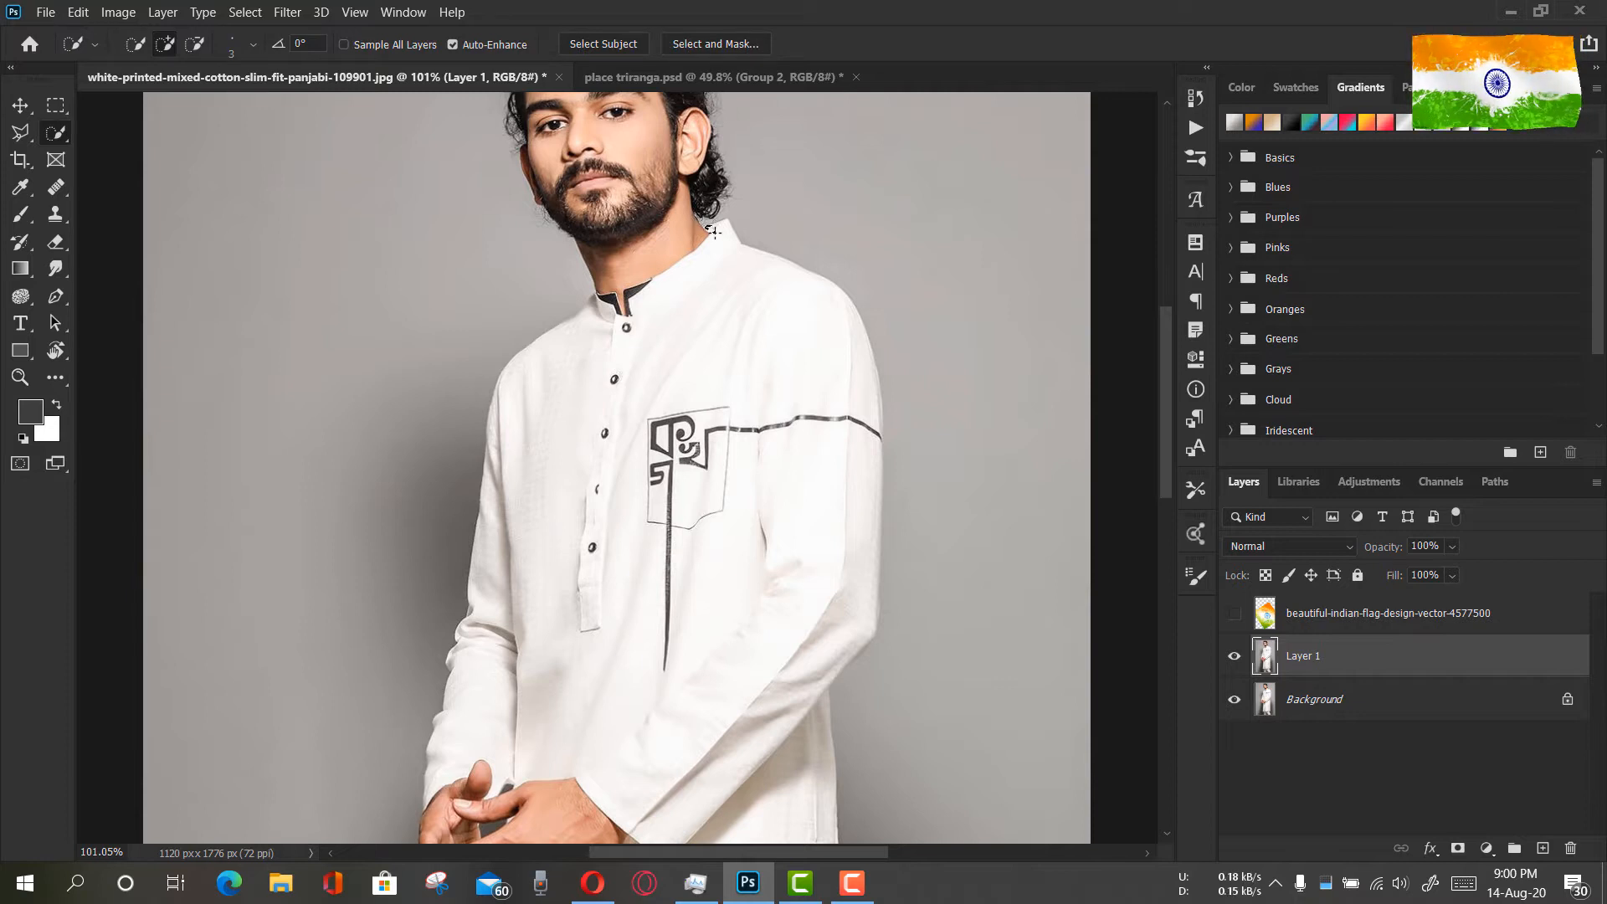
pyautogui.moveTo(725, 244); pyautogui.dragTo(715, 343)
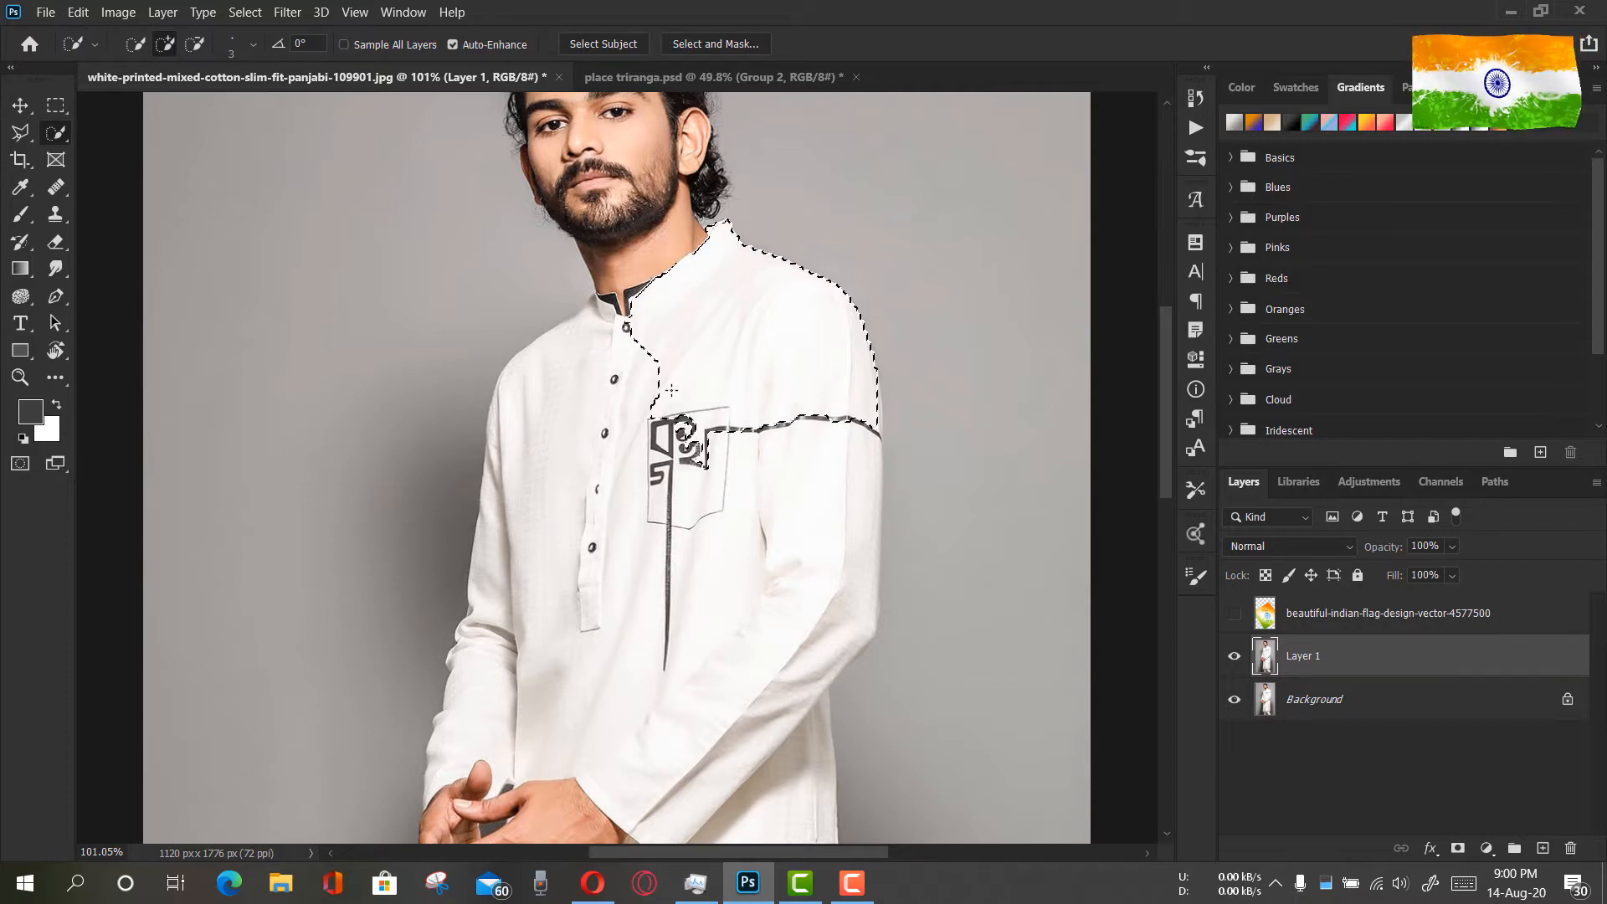
pyautogui.moveTo(610, 463); pyautogui.dragTo(601, 464)
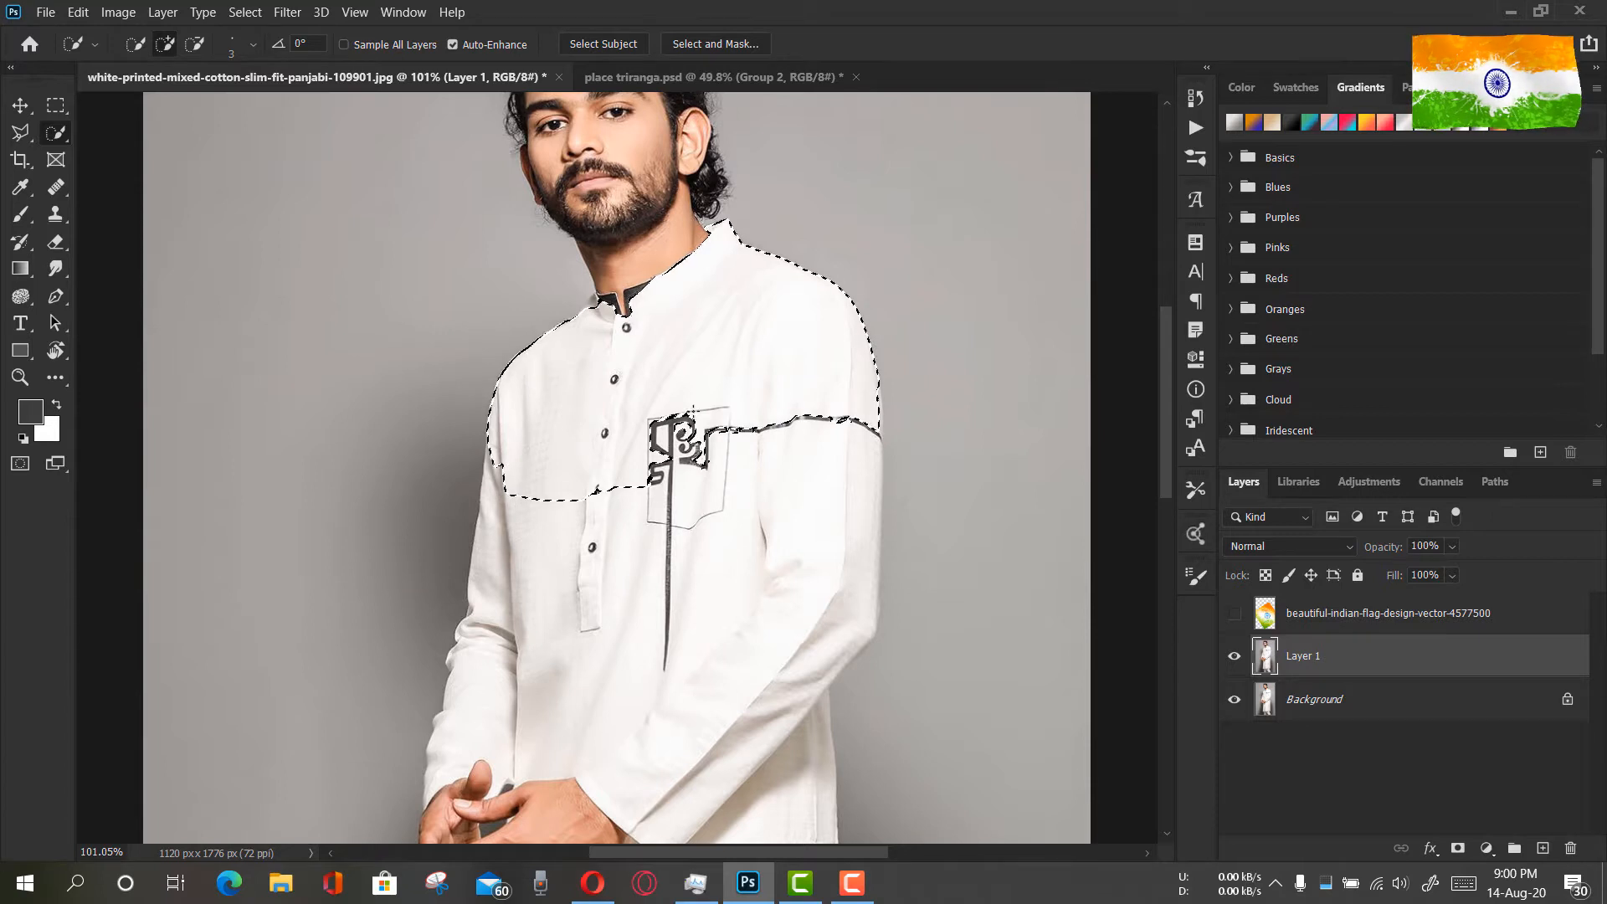
pyautogui.moveTo(729, 506)
pyautogui.mouseDown()
pyautogui.moveTo(733, 557)
pyautogui.moveTo(750, 527)
pyautogui.moveTo(764, 534)
pyautogui.moveTo(750, 746)
pyautogui.mouseUp()
# Refine the kurta selection around the hands, including the patch of white fabric between the fingers
pyautogui.scroll(-3, 726, 670)
pyautogui.scroll(-10, 699, 527)
pyautogui.scroll(5, 700, 527)
pyautogui.moveTo(456, 476); pyautogui.dragTo(578, 474)
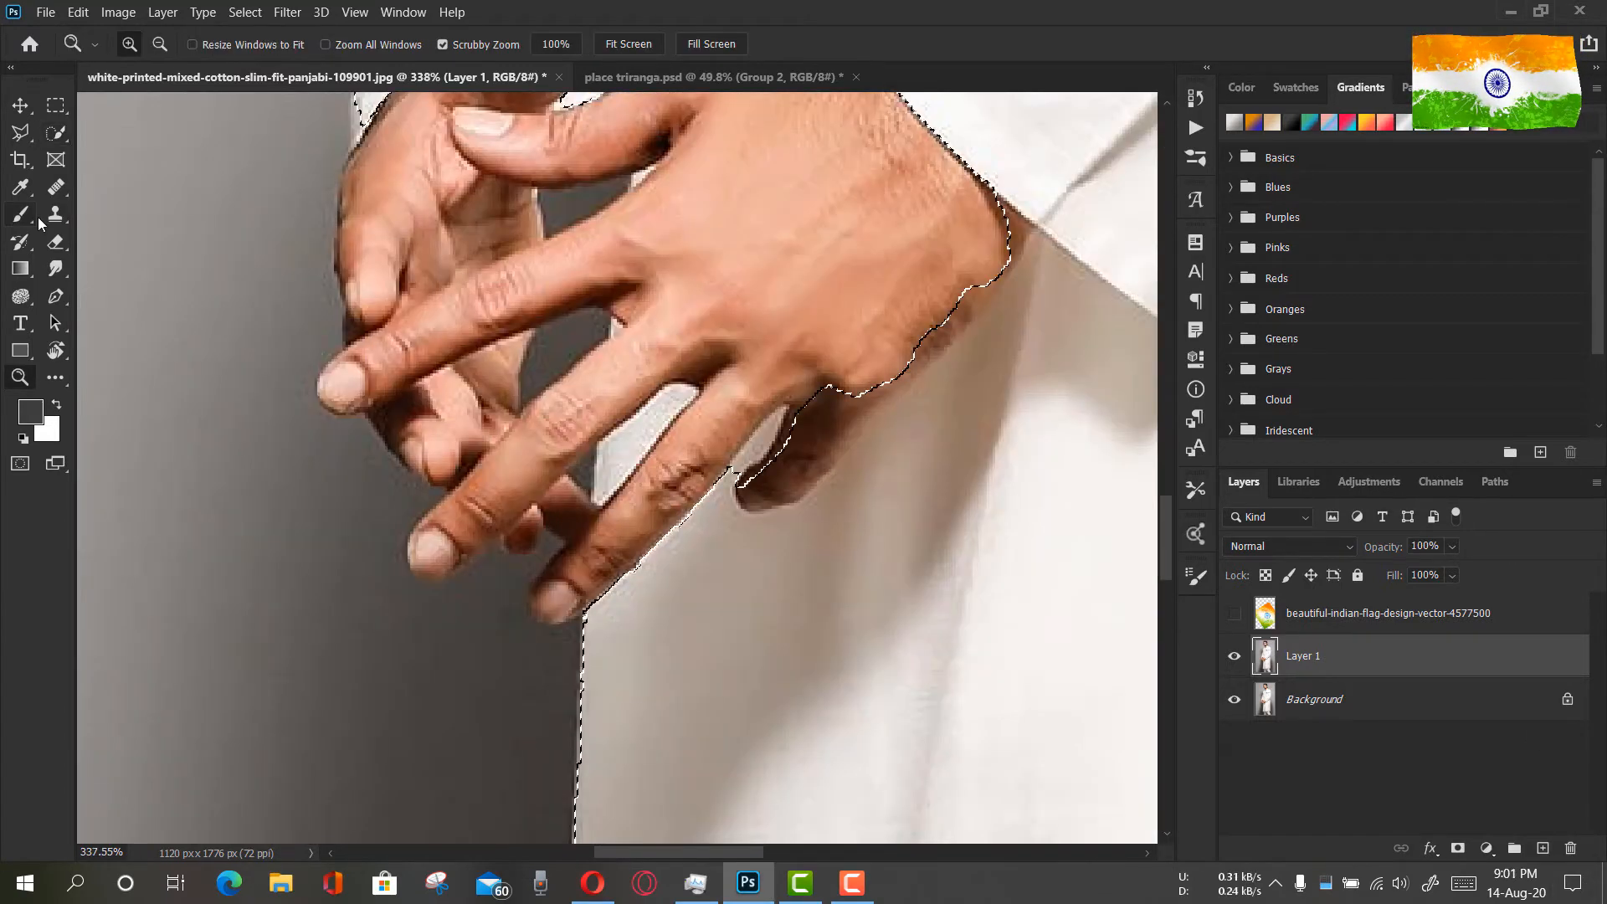
pyautogui.moveTo(671, 406); pyautogui.dragTo(627, 473)
pyautogui.scroll(1, 612, 374)
pyautogui.click(613, 375)
pyautogui.scroll(3, 624, 369)
pyautogui.click(645, 376)
pyautogui.scroll(-3, 634, 316)
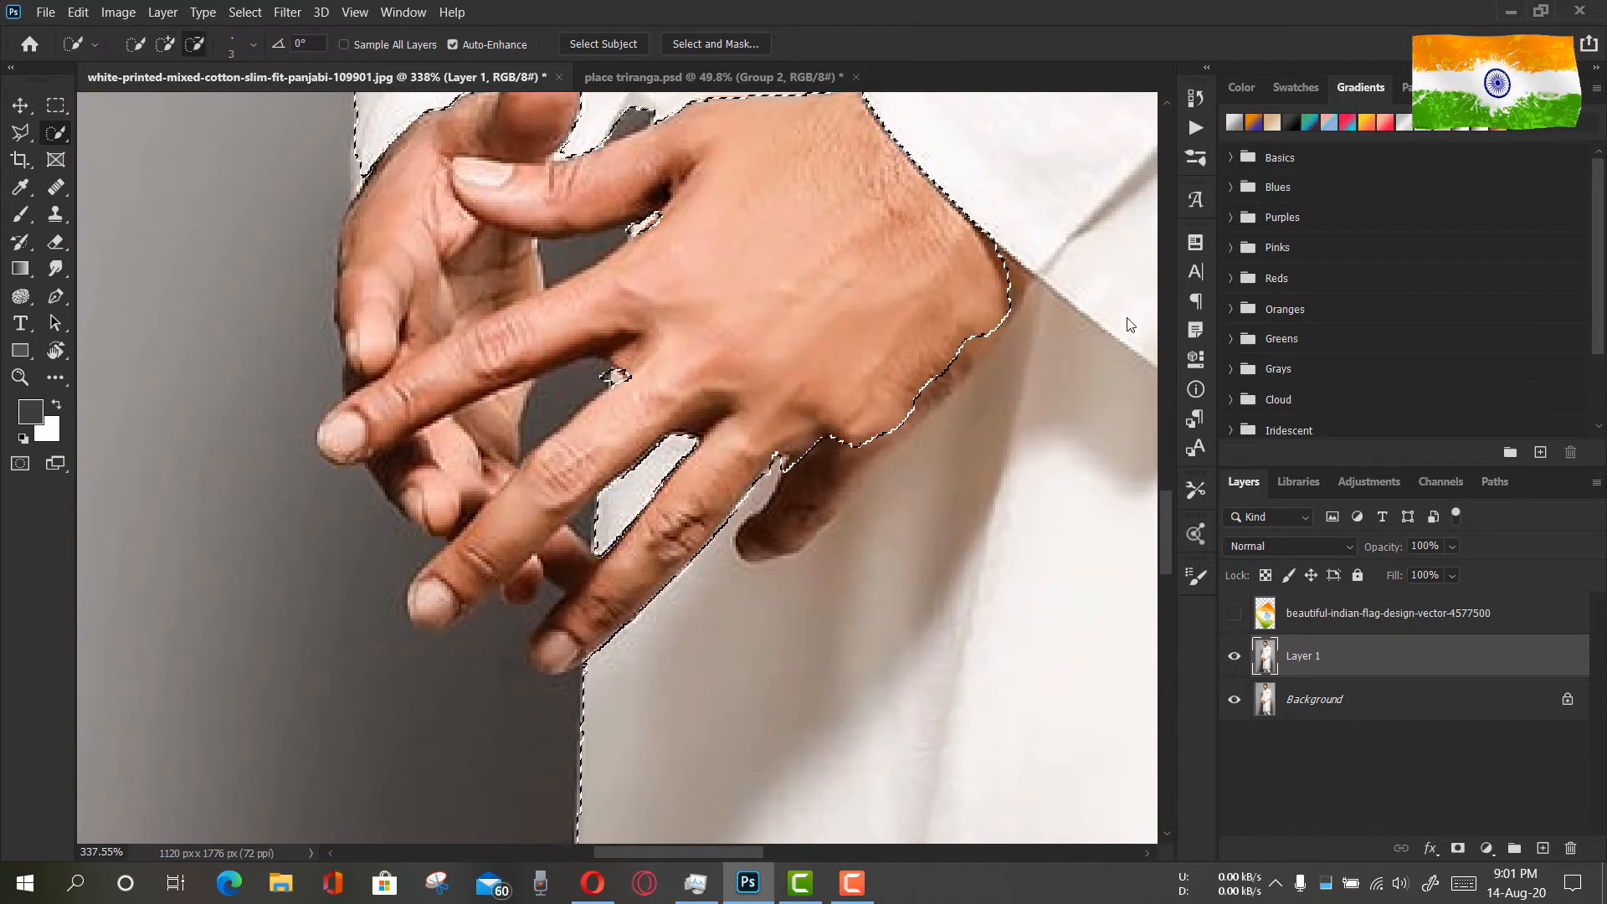
# Subtract the shaded thumb-side finger and wrist edge from the kurta selection and add back the adjoining fabric
pyautogui.click(202, 50)
pyautogui.moveTo(1000, 289)
pyautogui.mouseDown()
pyautogui.moveTo(962, 368)
pyautogui.moveTo(803, 519)
pyautogui.mouseUp()
pyautogui.click(165, 44)
pyautogui.moveTo(1017, 343); pyautogui.dragTo(857, 511)
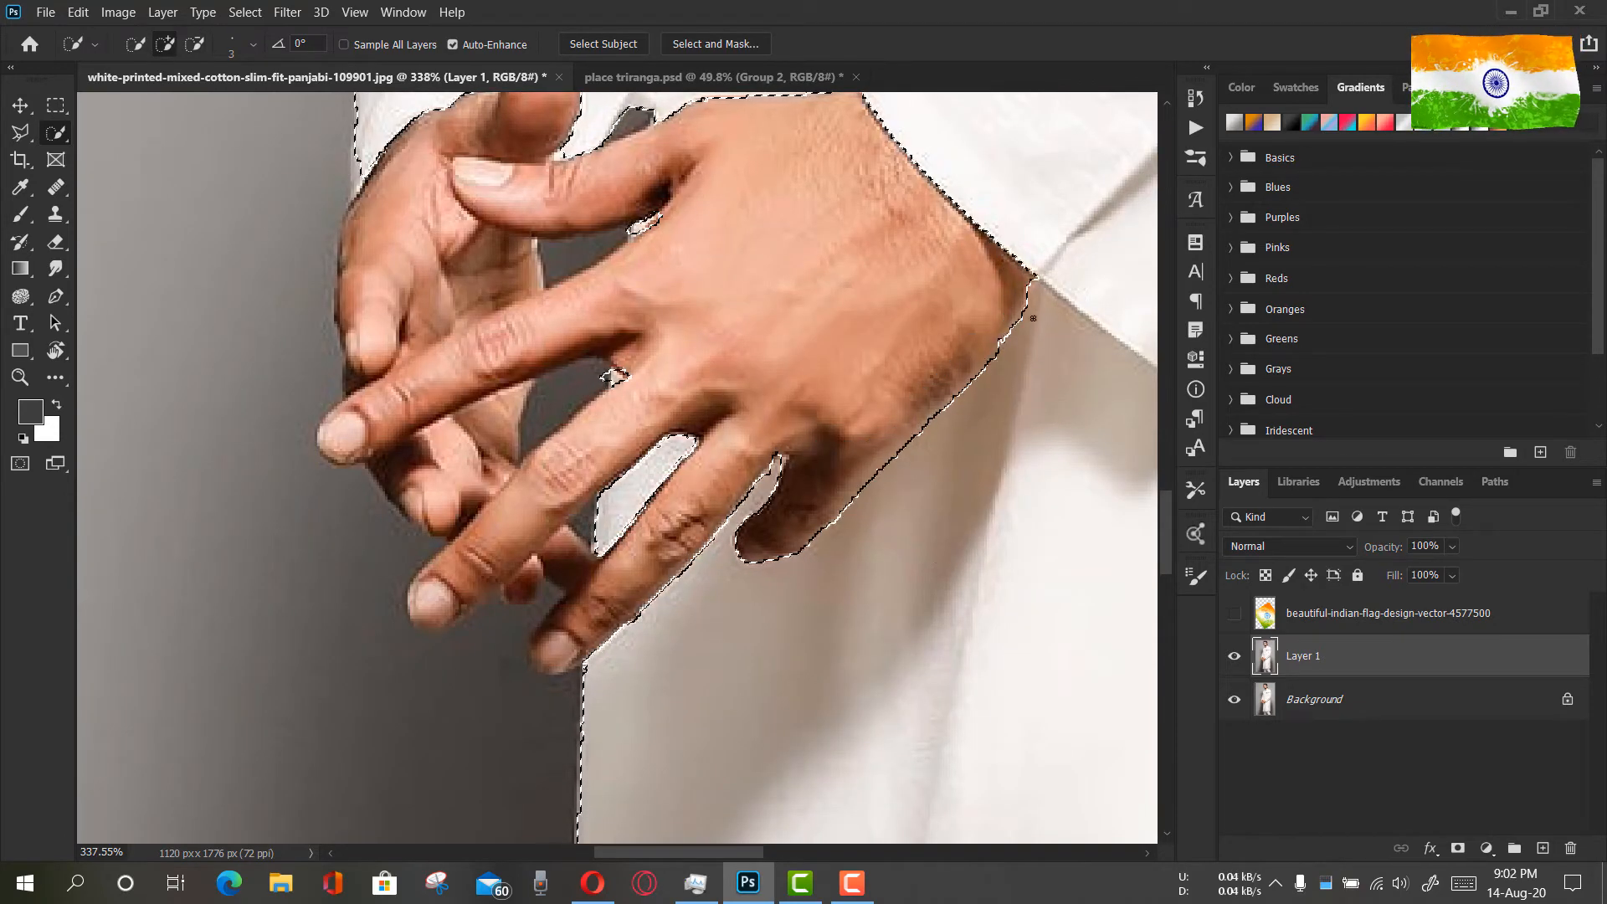
# Examine the kurta selection's outline from the hands to the collar and across the whole garment
pyautogui.scroll(3, 873, 468)
pyautogui.press('z')
pyautogui.moveTo(855, 440); pyautogui.dragTo(755, 333)
pyautogui.moveTo(599, 265); pyautogui.dragTo(697, 261)
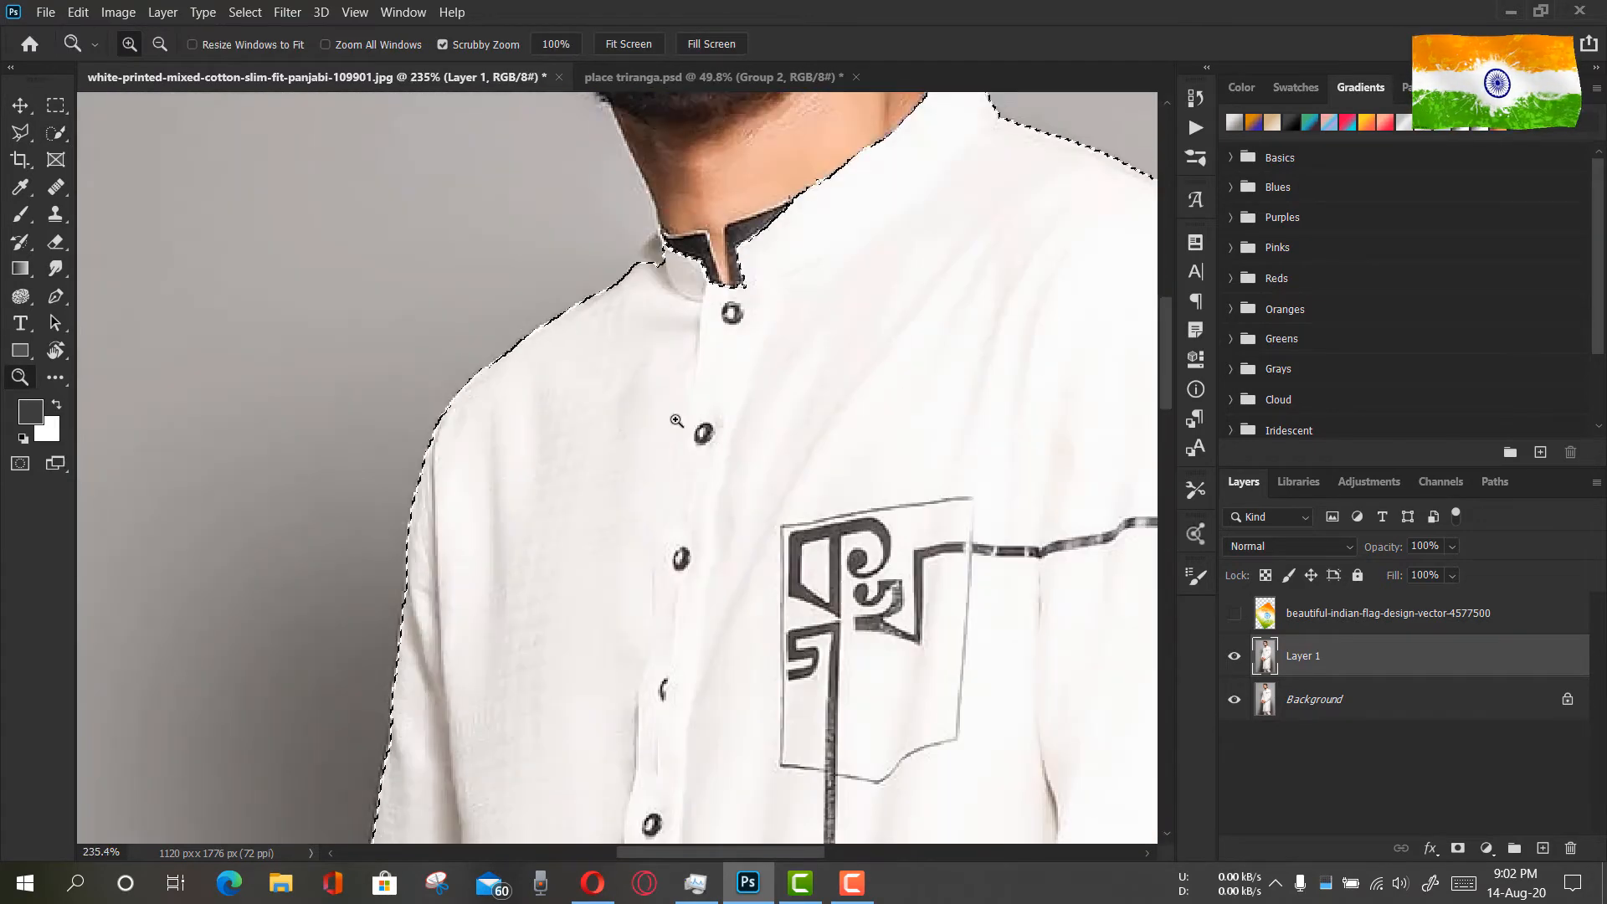
pyautogui.press('w')
pyautogui.scroll(-1, 650, 254)
pyautogui.press('z')
pyautogui.click(611, 45)
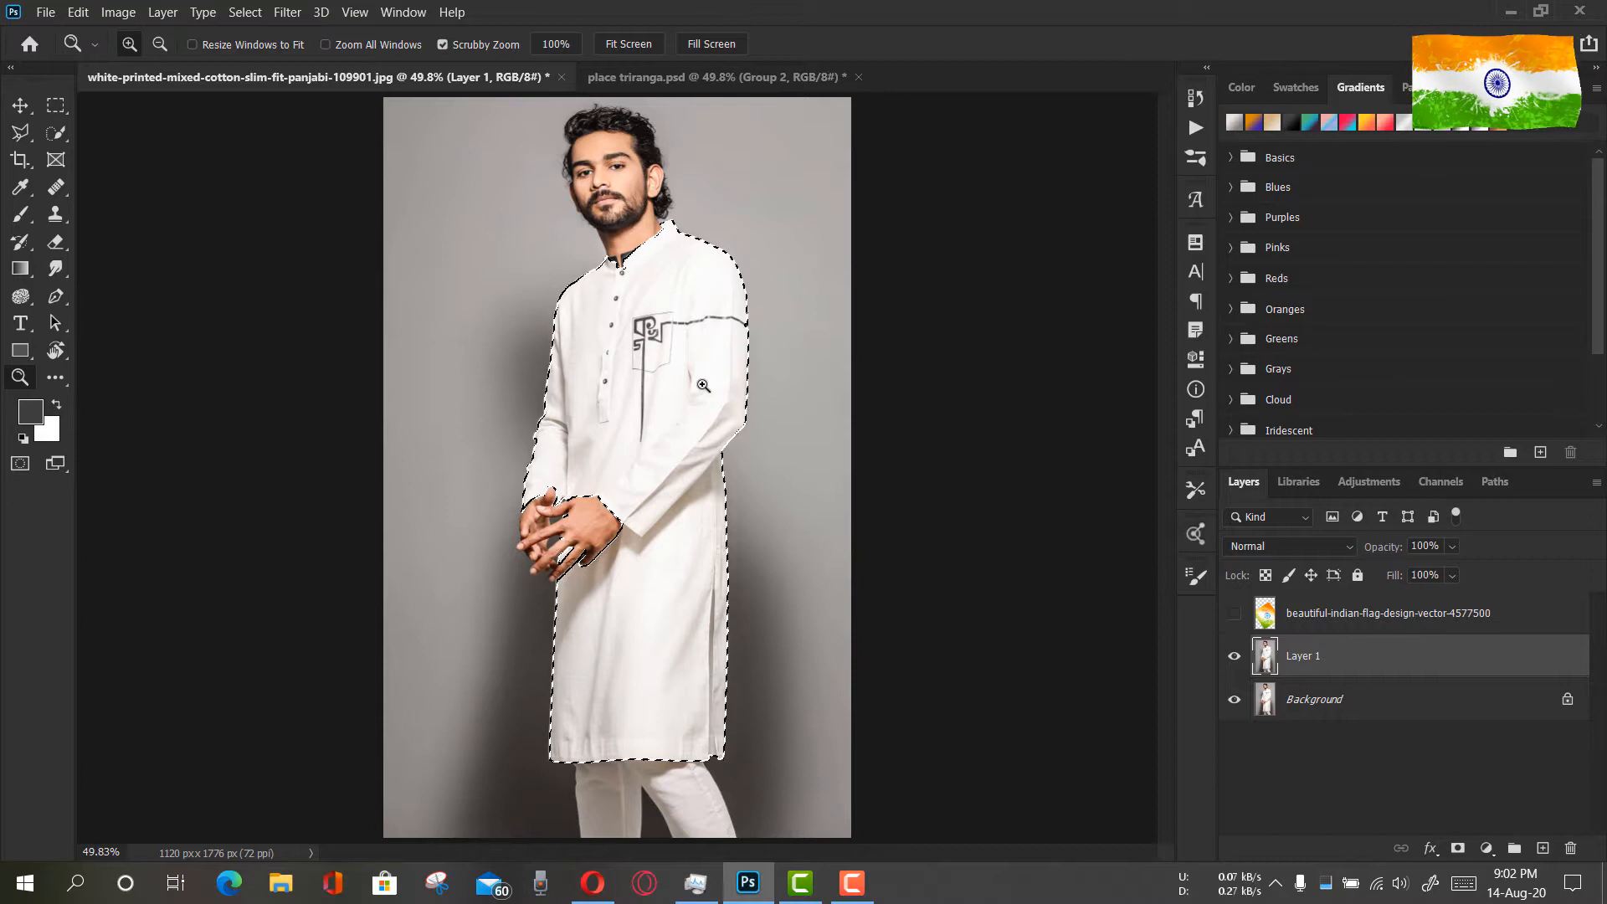
# Show the flag layer and add a layer mask to it from the kurta selection
pyautogui.click(20, 105)
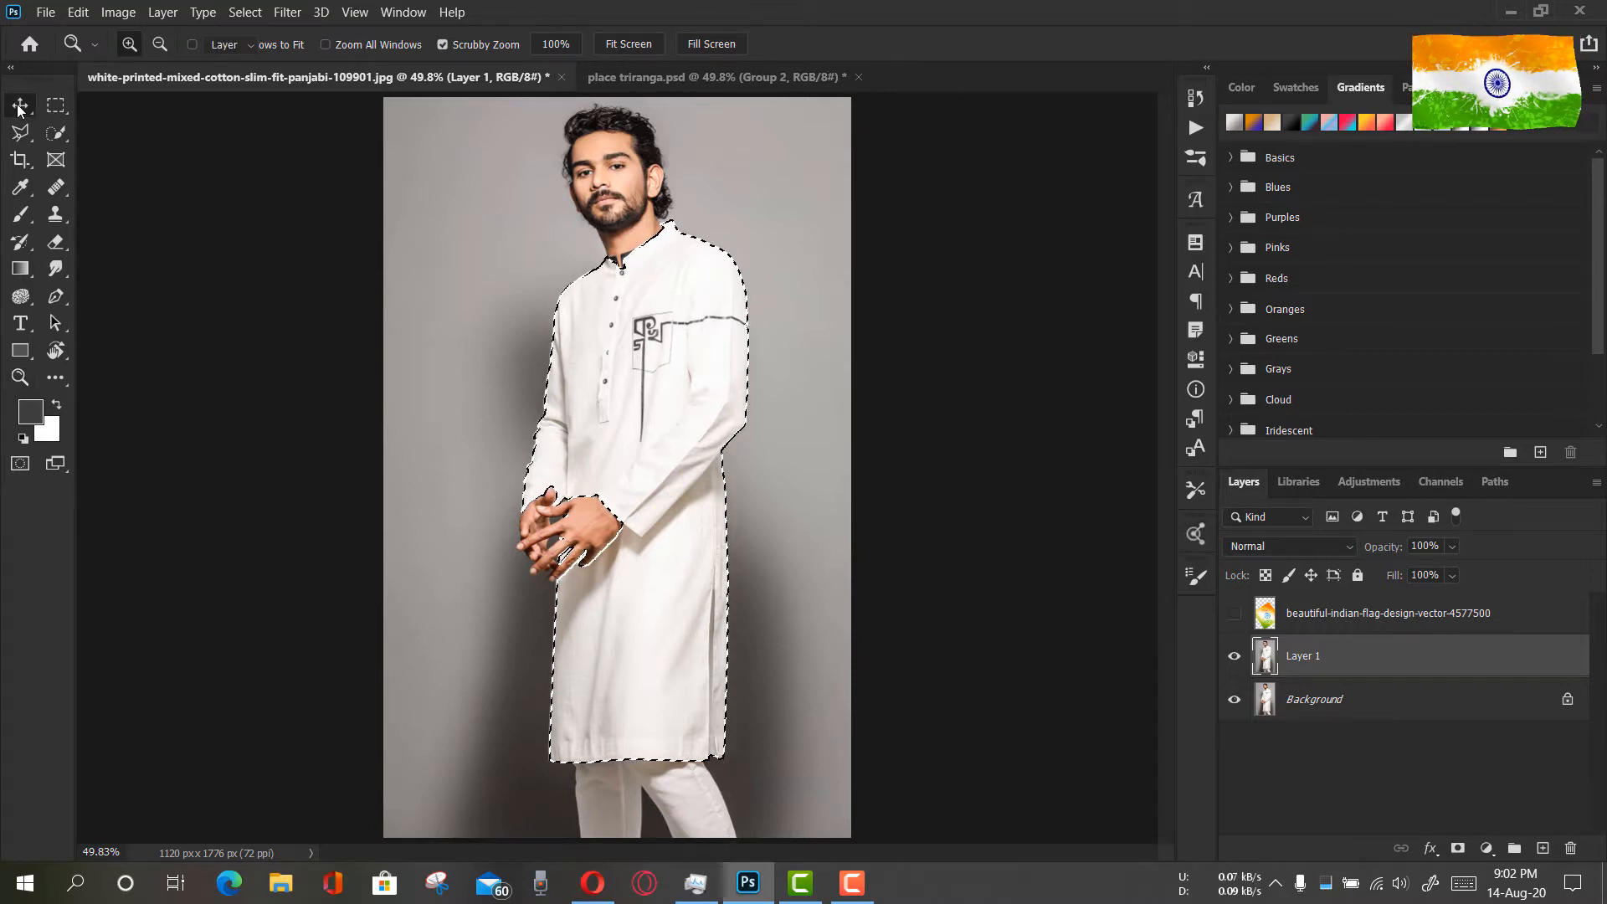
pyautogui.click(1235, 614)
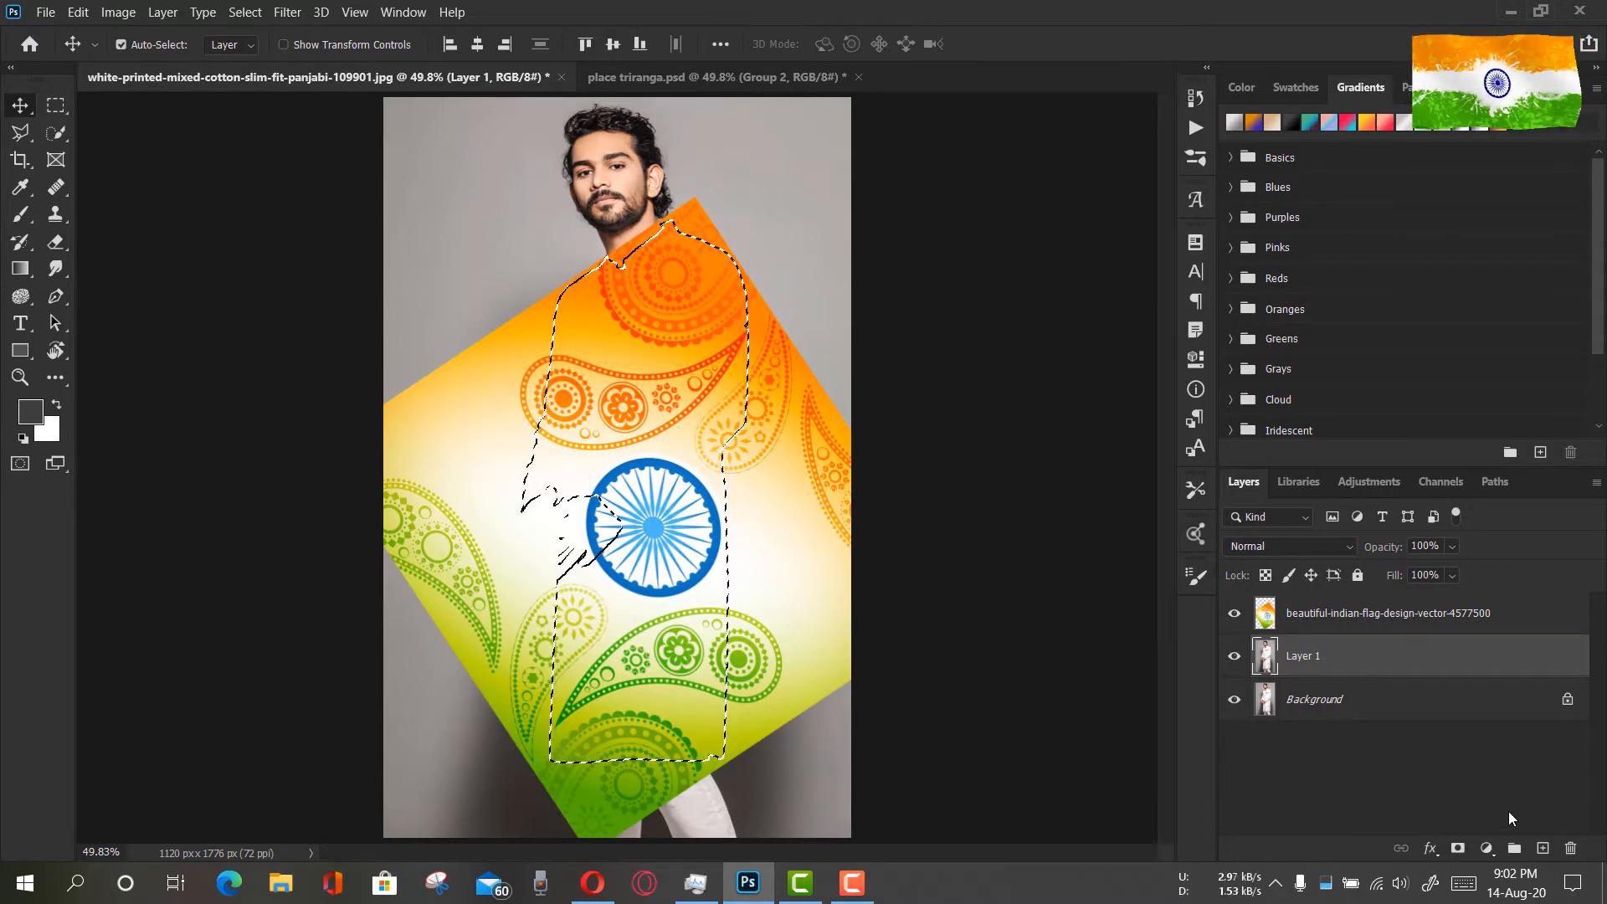
pyautogui.click(1458, 849)
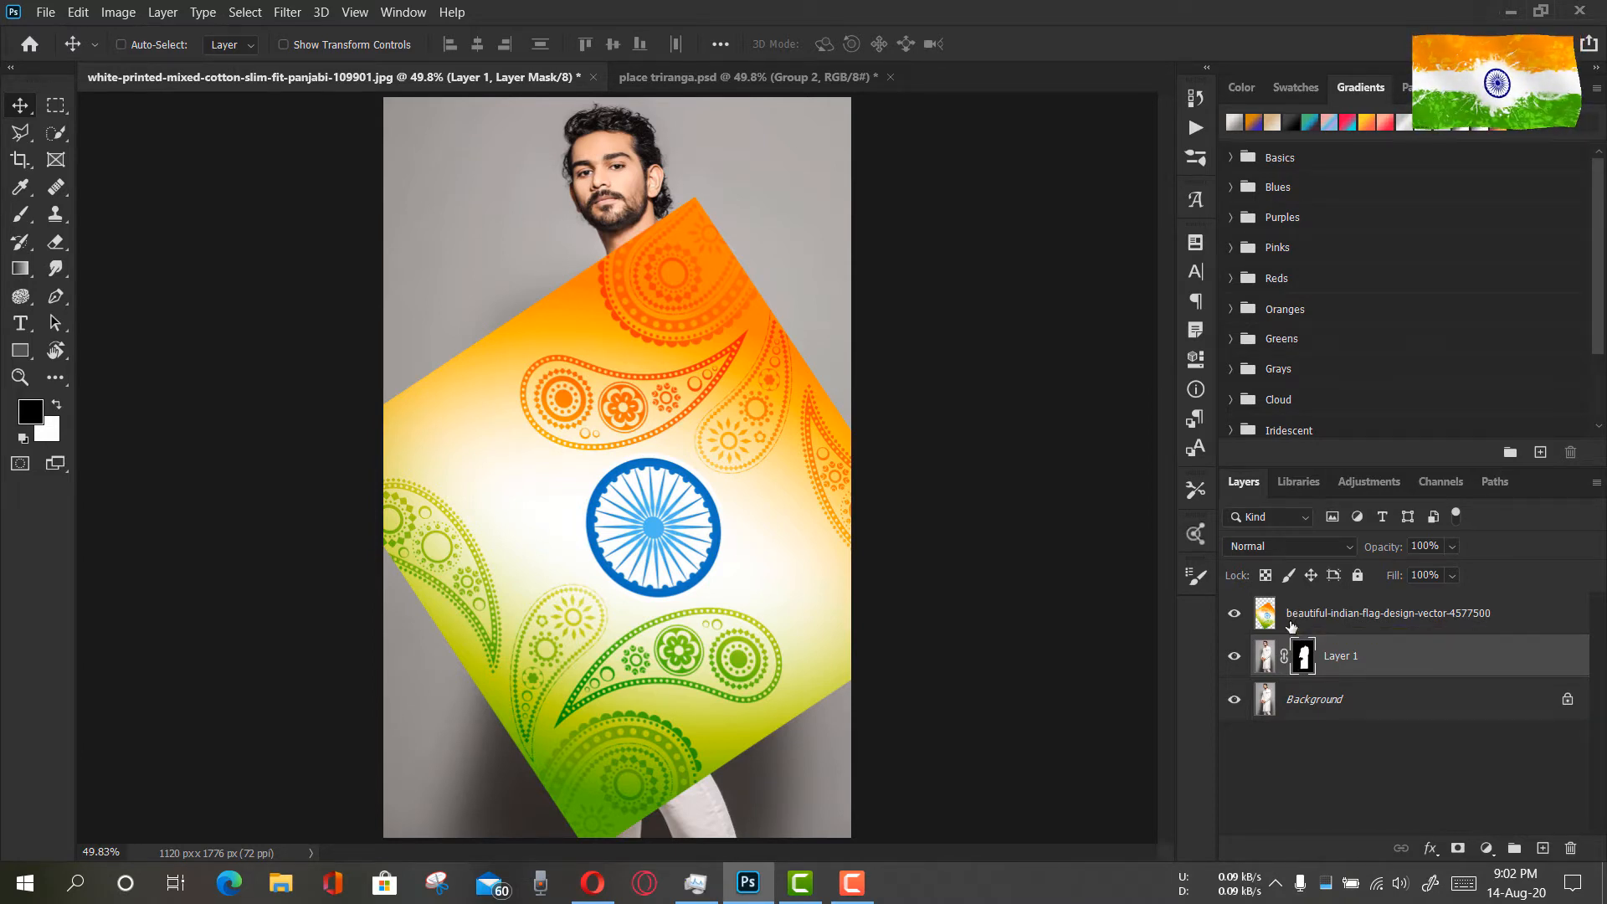
pyautogui.hotkey('ctrl', 'z')
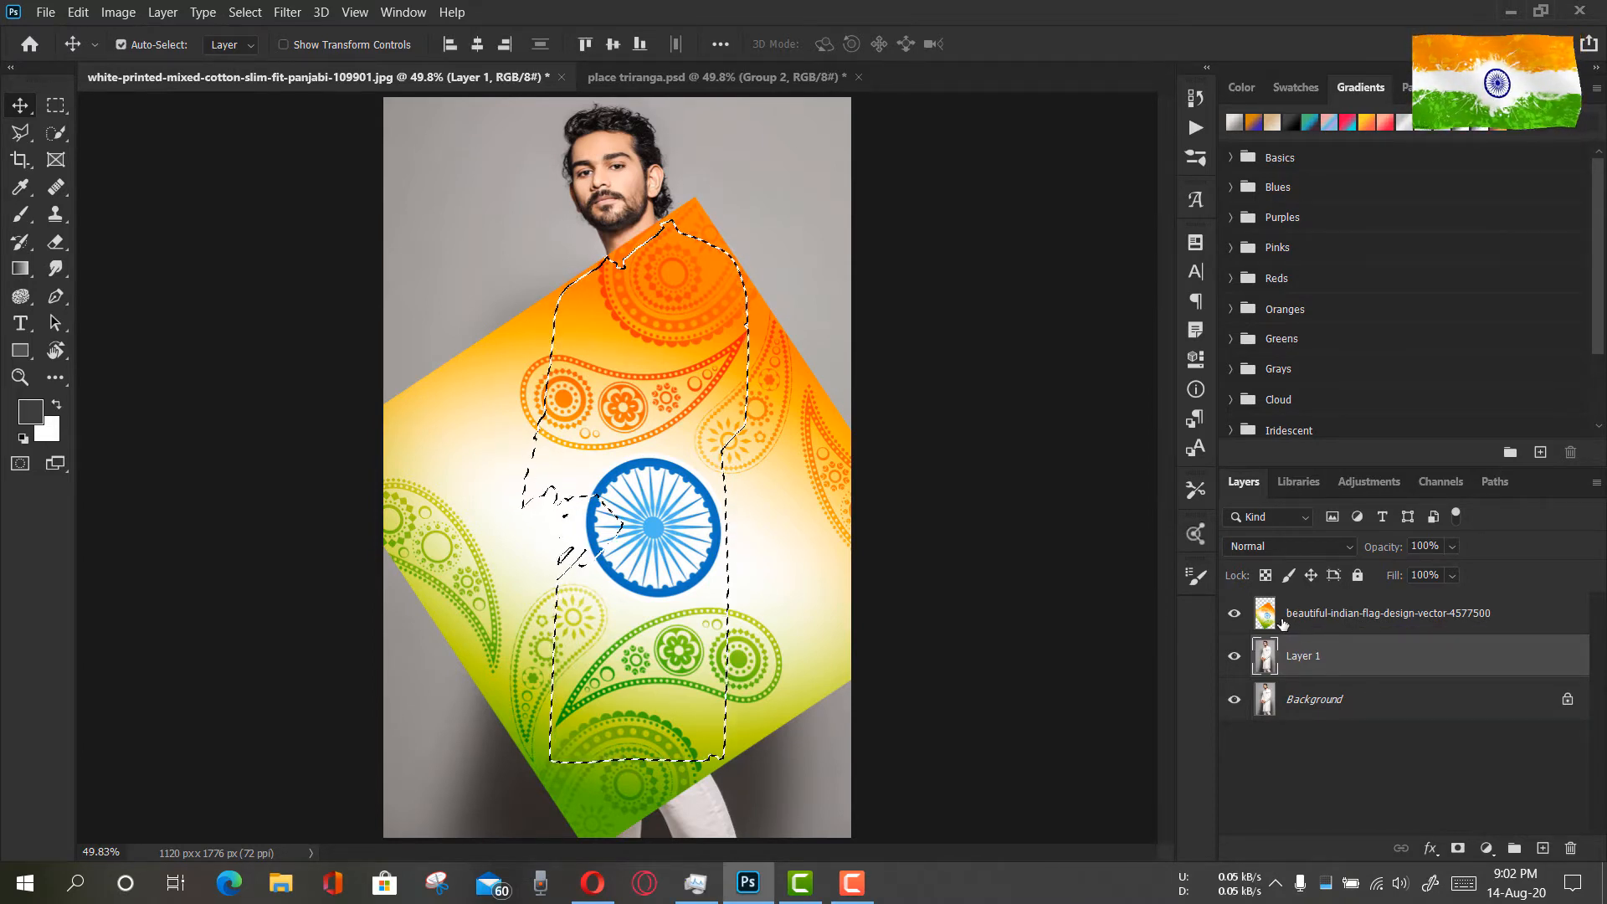
pyautogui.click(1275, 619)
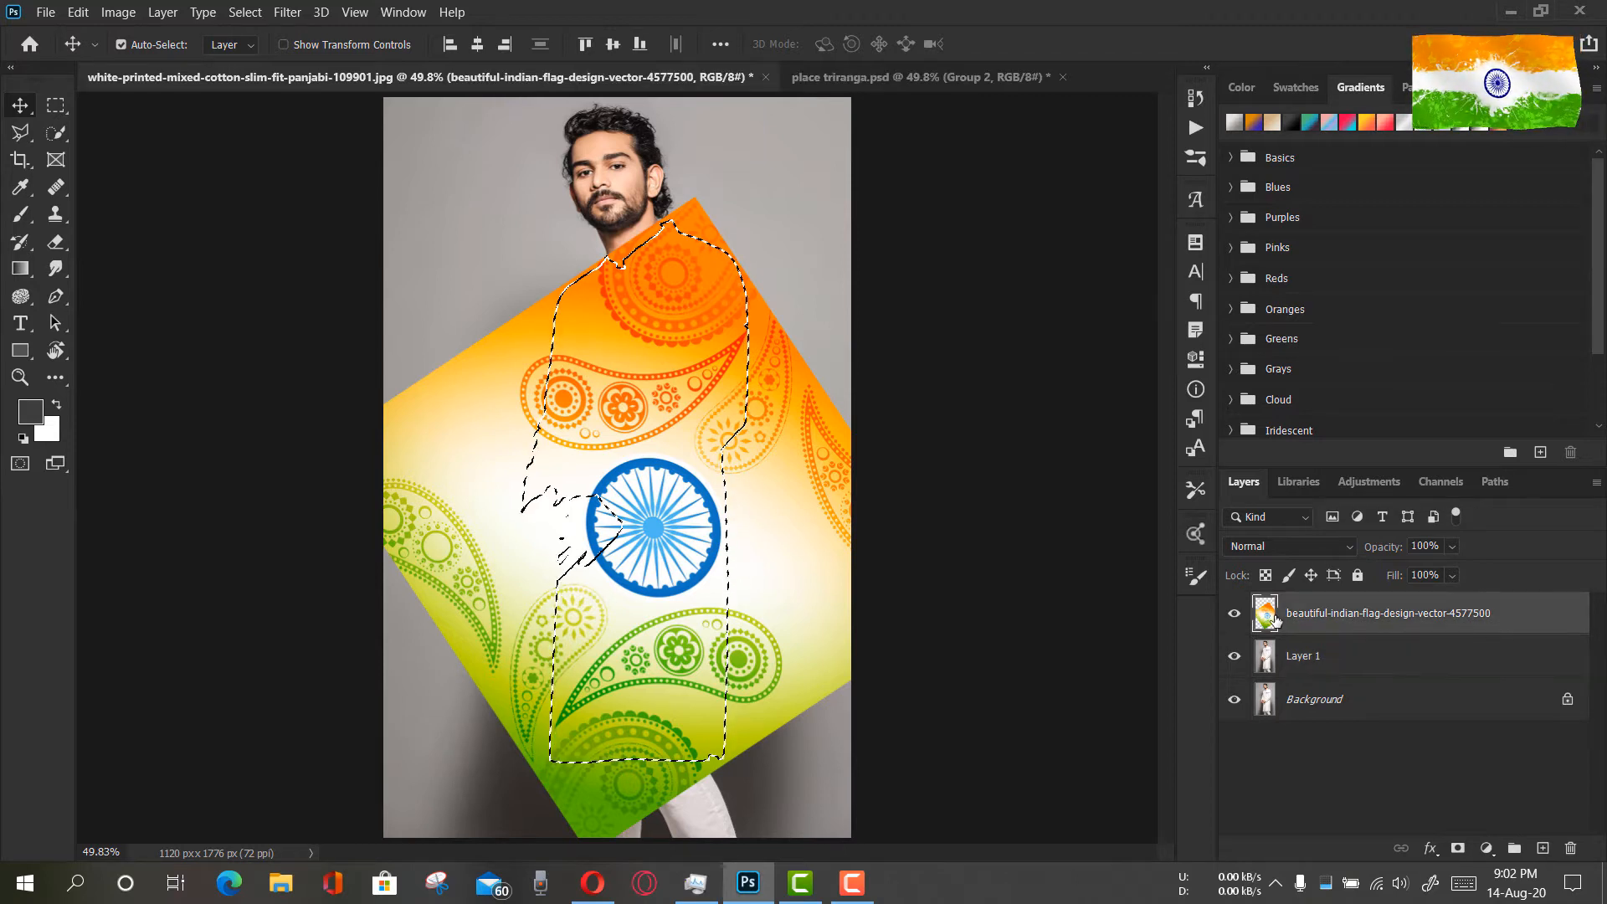
pyautogui.click(1458, 848)
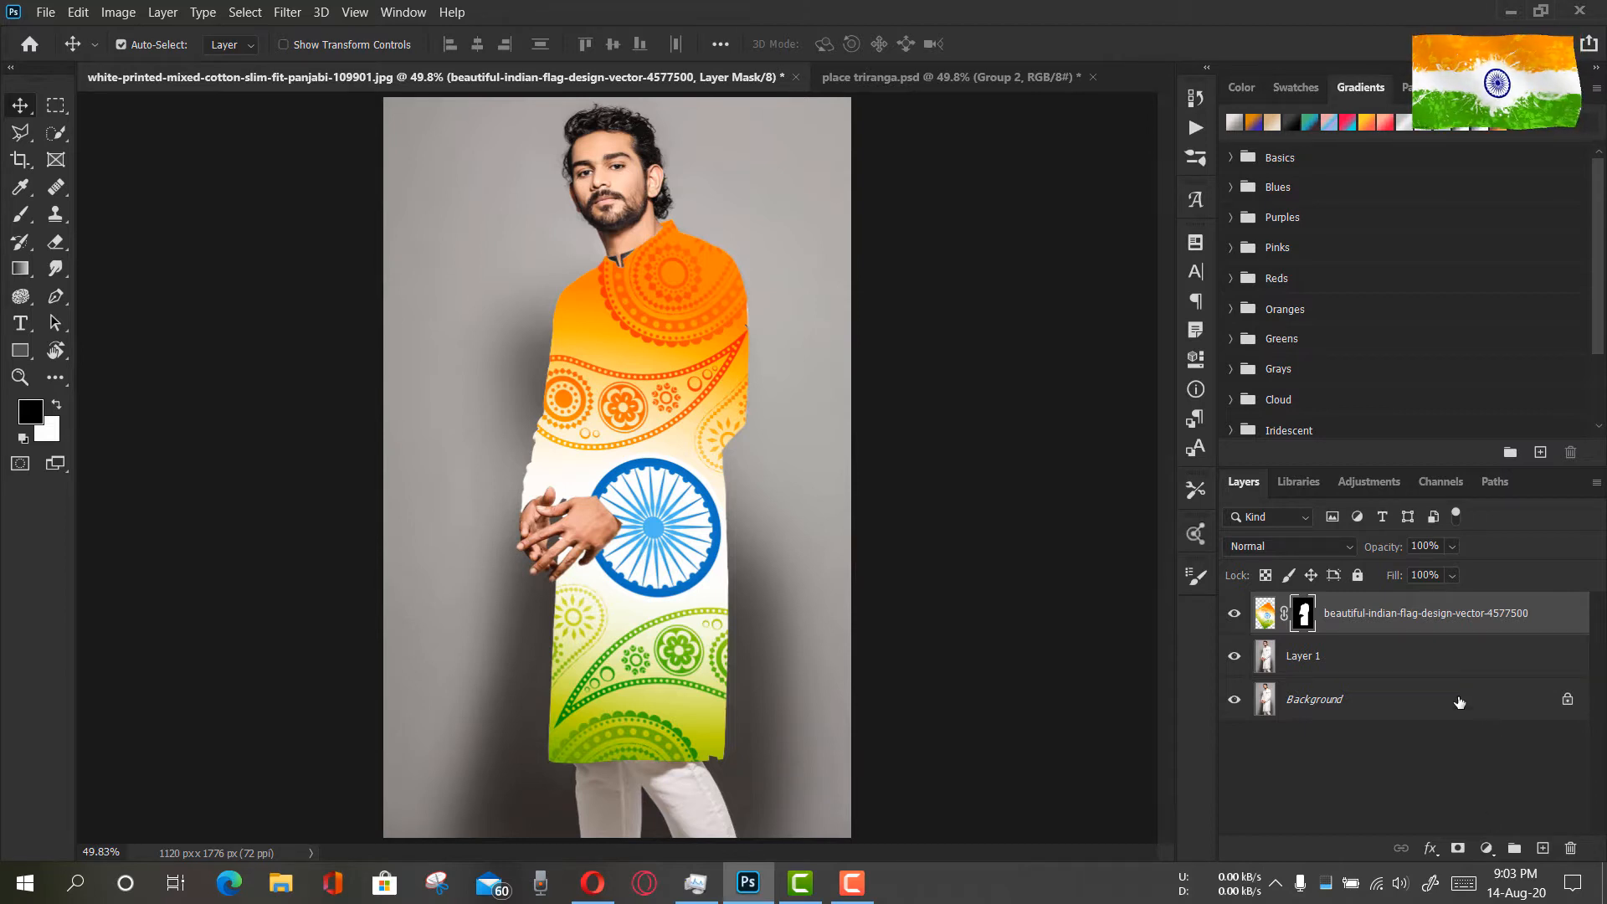
# Set the masked flag layer's blend mode to Linear Burn
pyautogui.click(1344, 545)
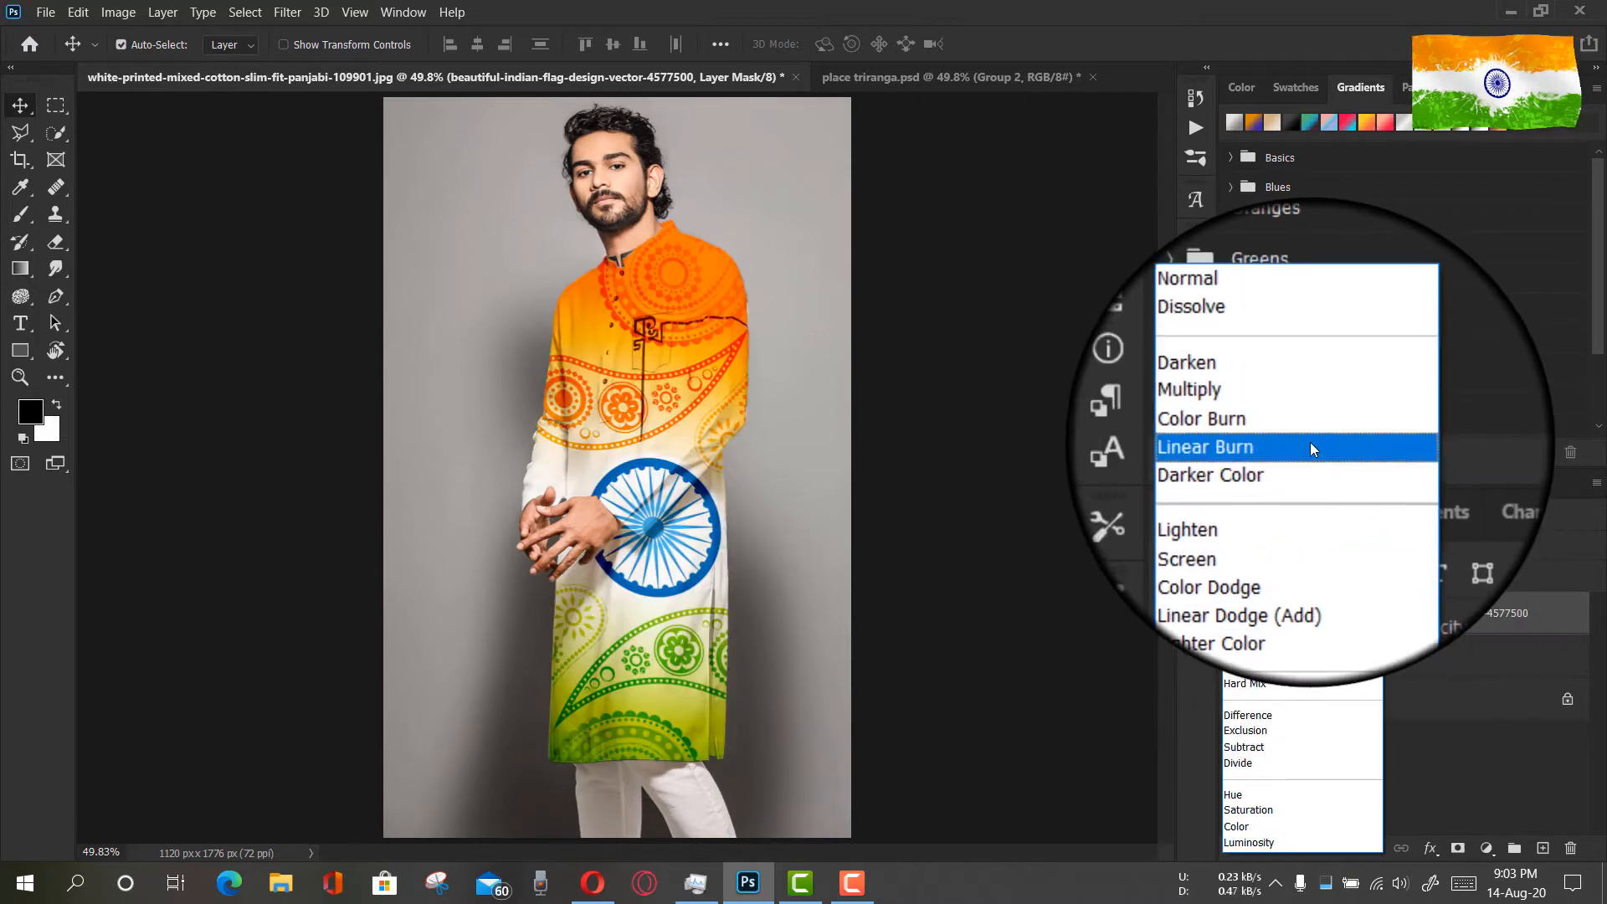
pyautogui.click(1308, 443)
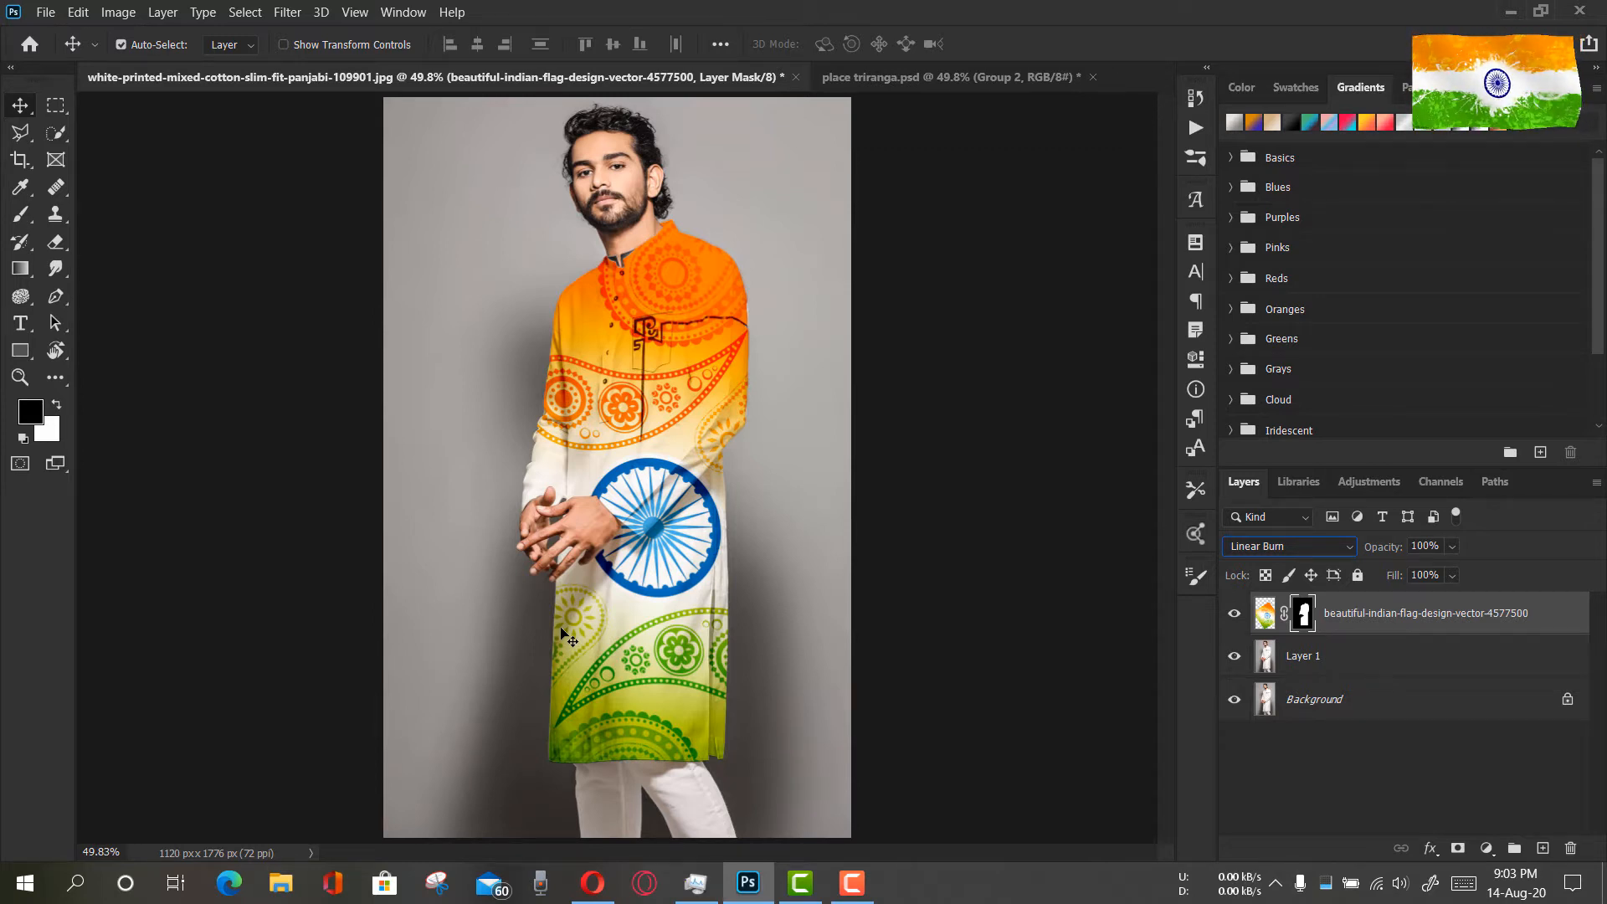
pyautogui.click(20, 377)
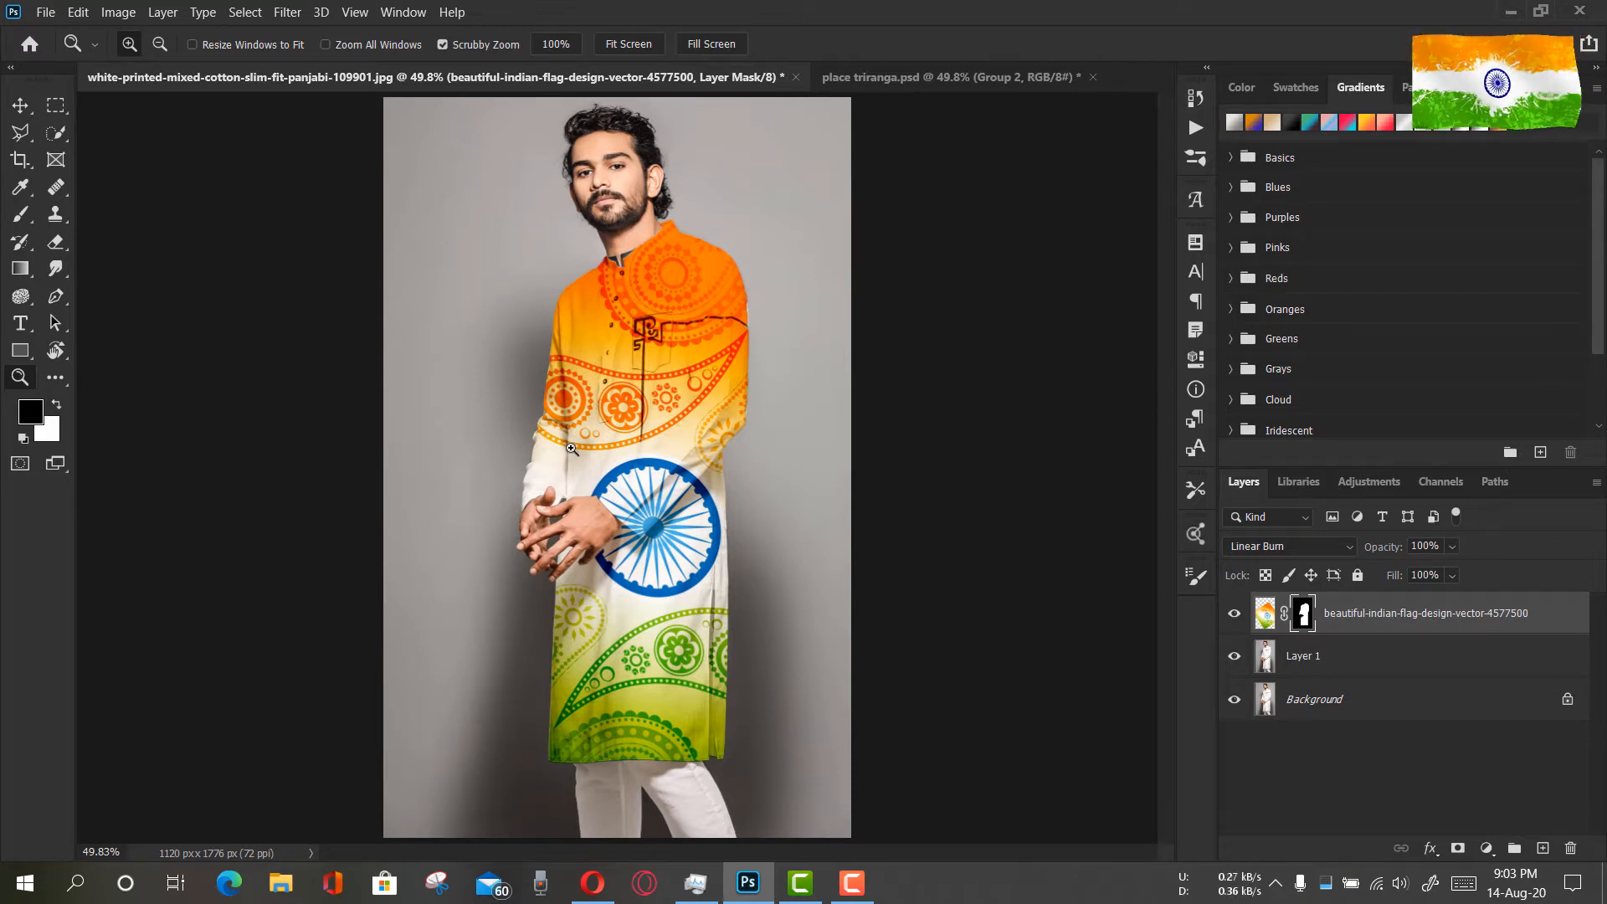
pyautogui.click(20, 104)
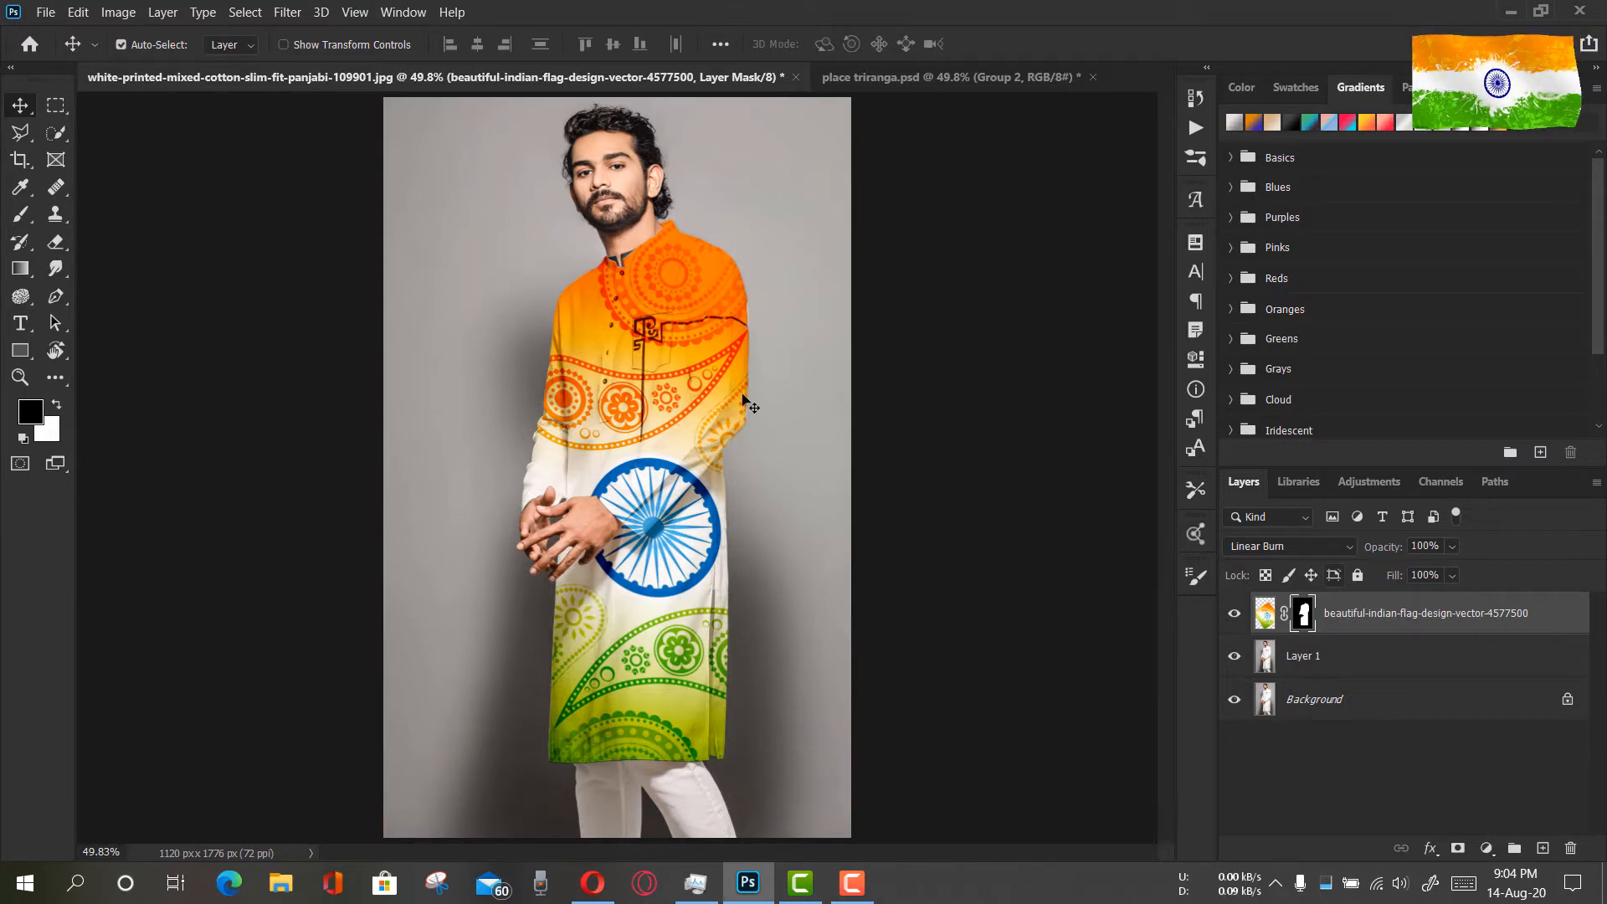
# Unlink the mask from the flag design and make the flag image, not its mask, active for editing
pyautogui.moveTo(693, 378)
pyautogui.mouseDown()
pyautogui.moveTo(626, 368)
pyautogui.moveTo(681, 422)
pyautogui.moveTo(687, 293)
pyautogui.moveTo(730, 412)
pyautogui.moveTo(766, 263)
pyautogui.moveTo(736, 360)
pyautogui.moveTo(671, 343)
pyautogui.moveTo(685, 389)
pyautogui.moveTo(724, 395)
pyautogui.moveTo(665, 428)
pyautogui.moveTo(695, 369)
pyautogui.mouseUp()
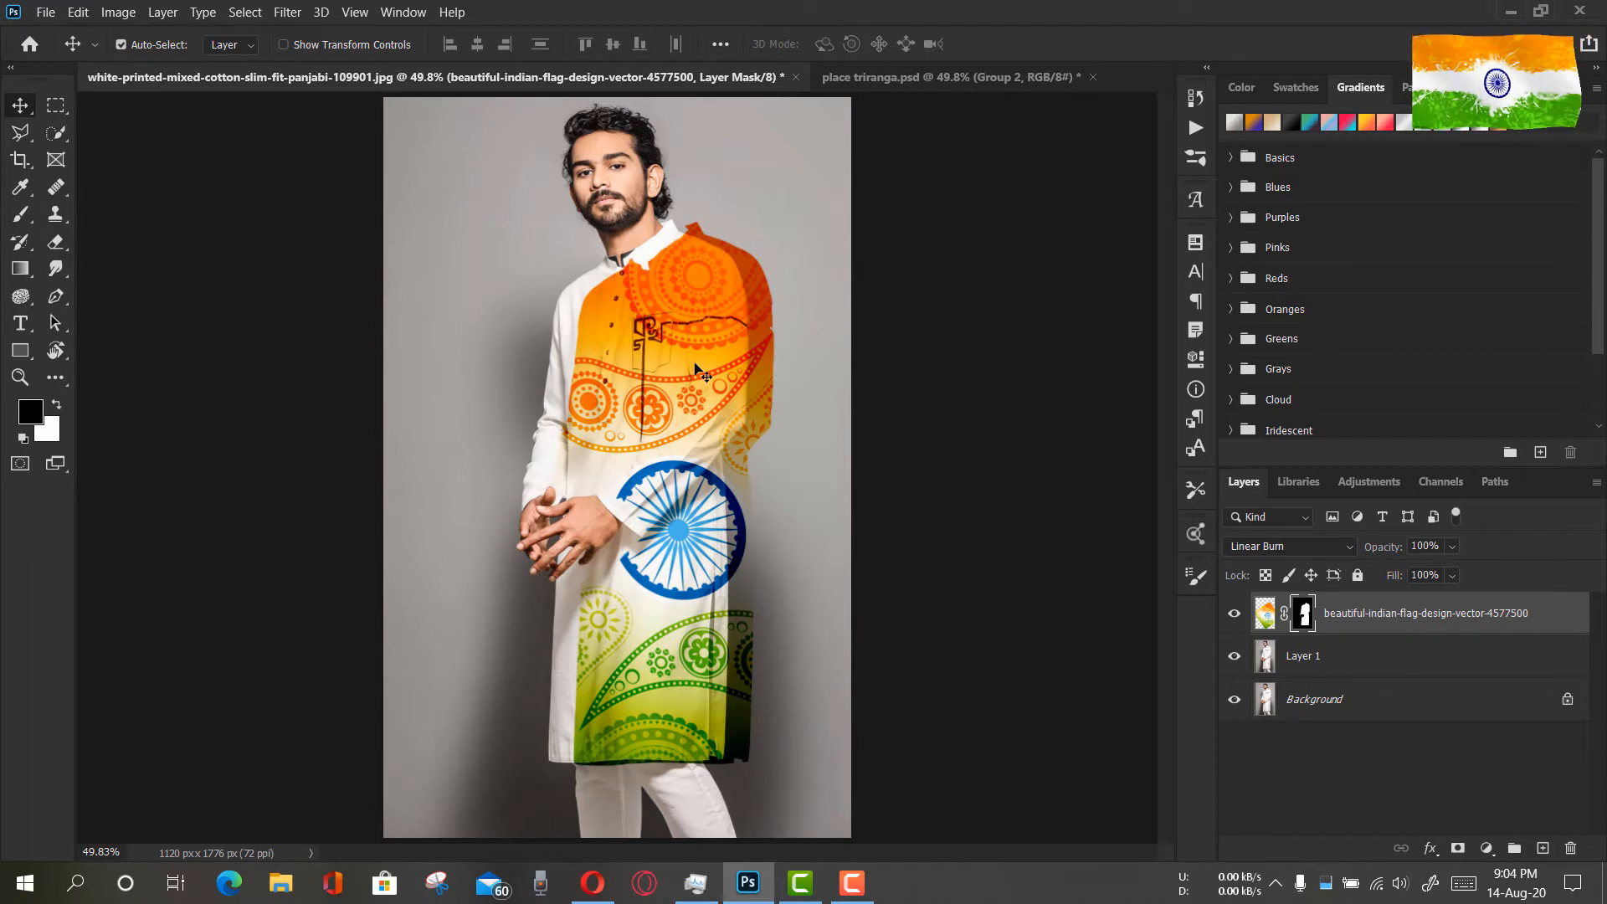
pyautogui.hotkey('ctrl', 'z')
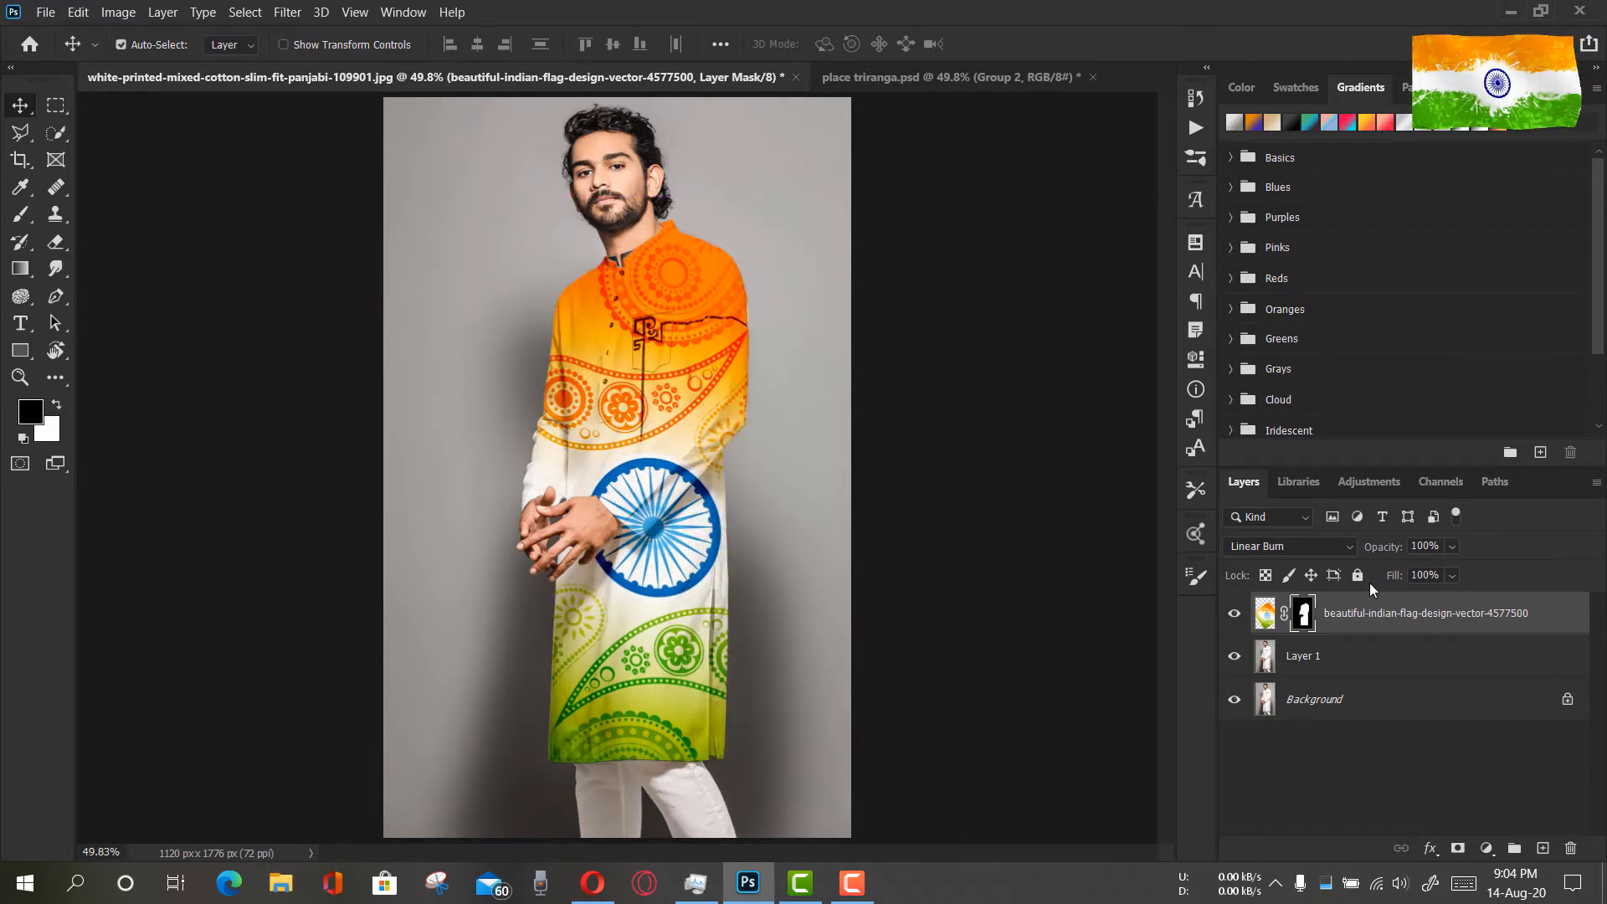
pyautogui.click(1285, 617)
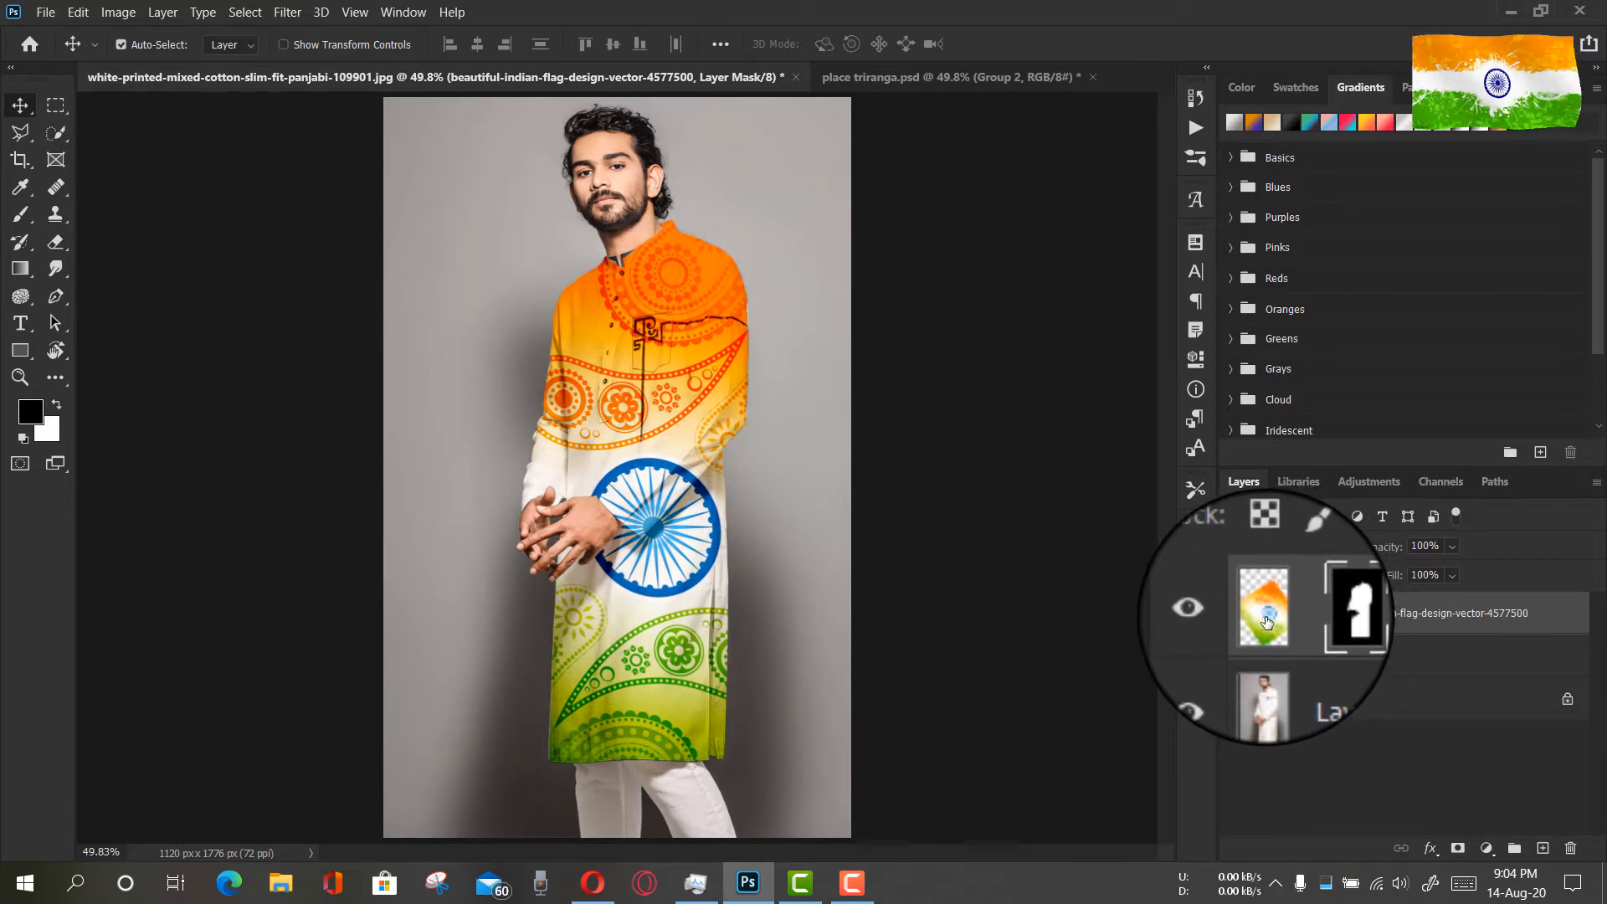
pyautogui.click(1267, 619)
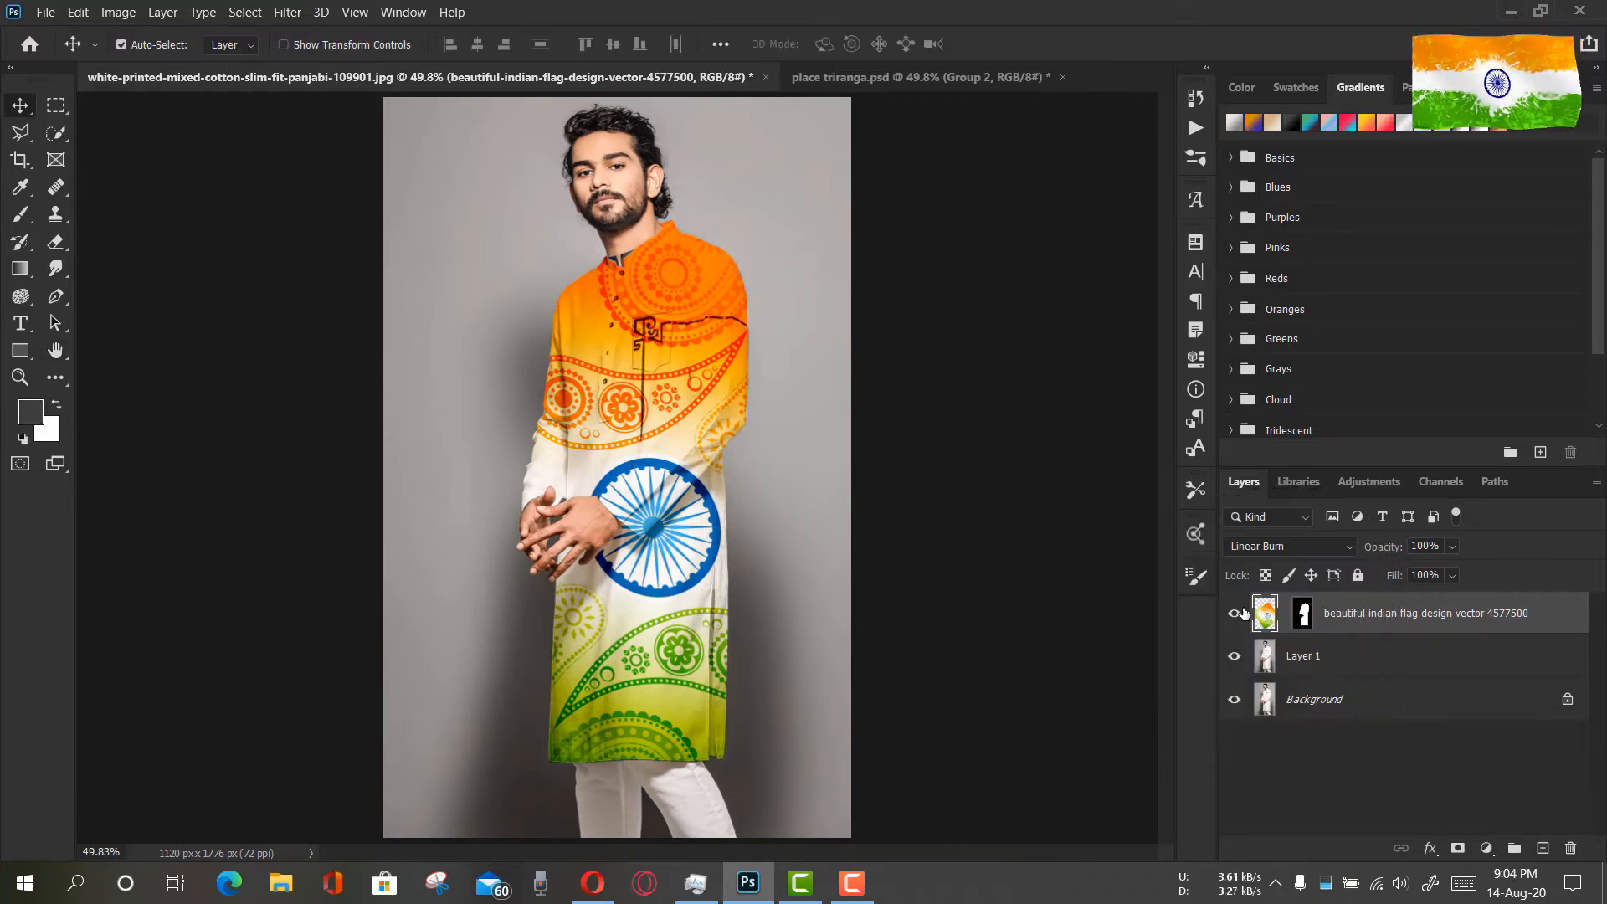
pyautogui.hotkey('ctrl', 't')
pyautogui.moveTo(661, 406)
pyautogui.mouseDown()
pyautogui.moveTo(632, 390)
pyautogui.moveTo(693, 400)
pyautogui.moveTo(691, 448)
pyautogui.moveTo(664, 407)
pyautogui.mouseUp()
pyautogui.click(1003, 47)
# Disable the flag layer's mask to show the whole flag design over the photo
pyautogui.click(20, 377)
pyautogui.moveTo(832, 341); pyautogui.dragTo(810, 316)
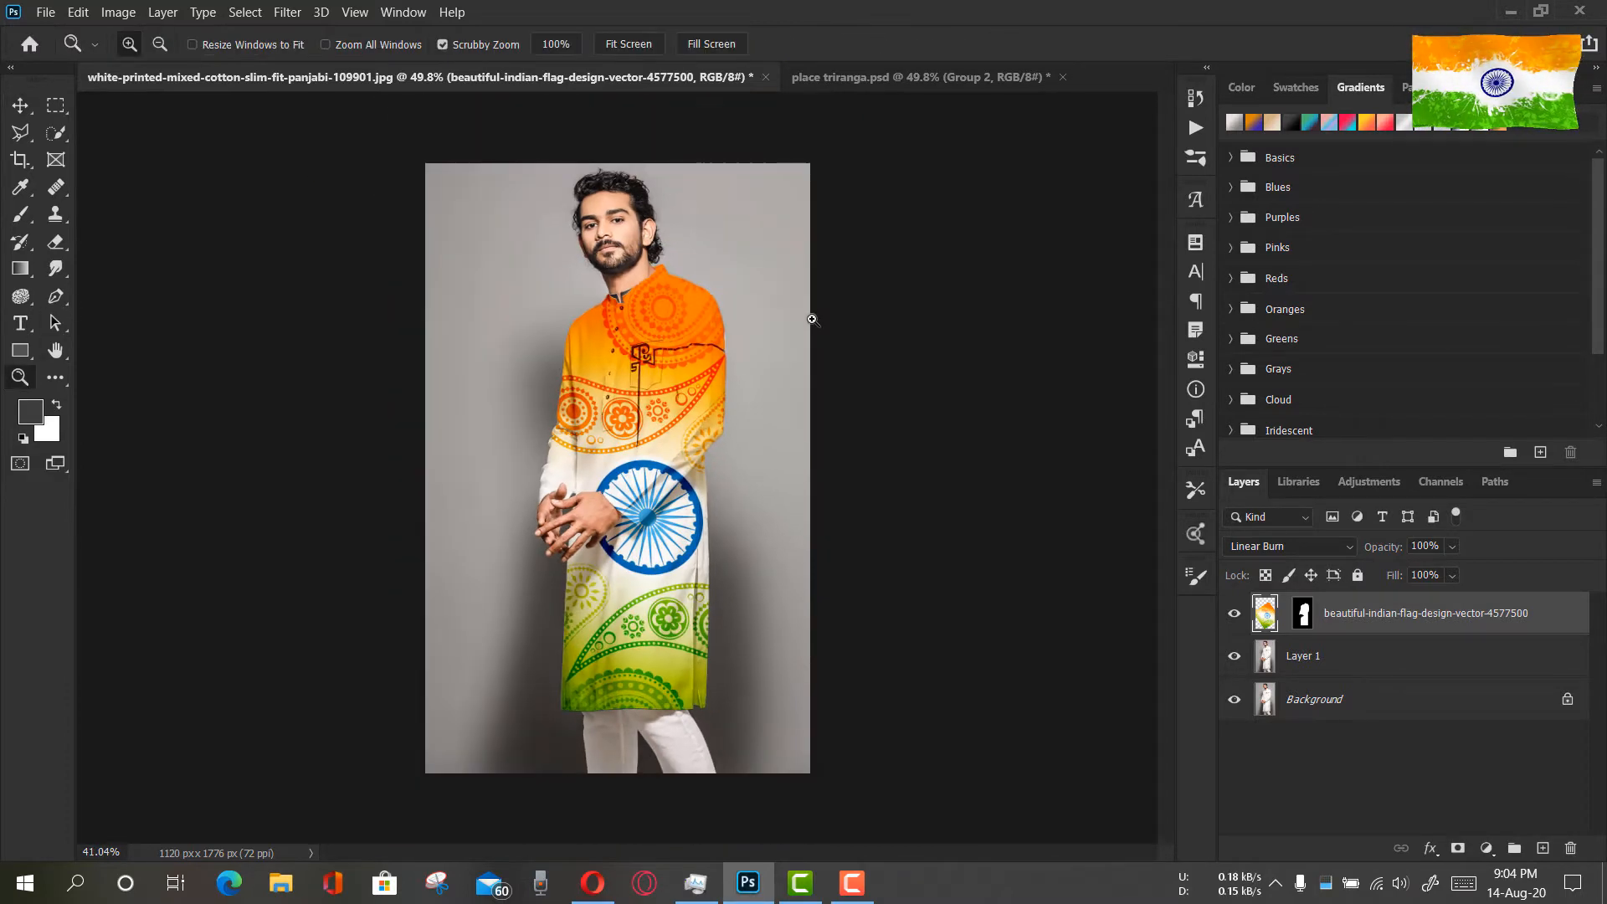
pyautogui.click(20, 105)
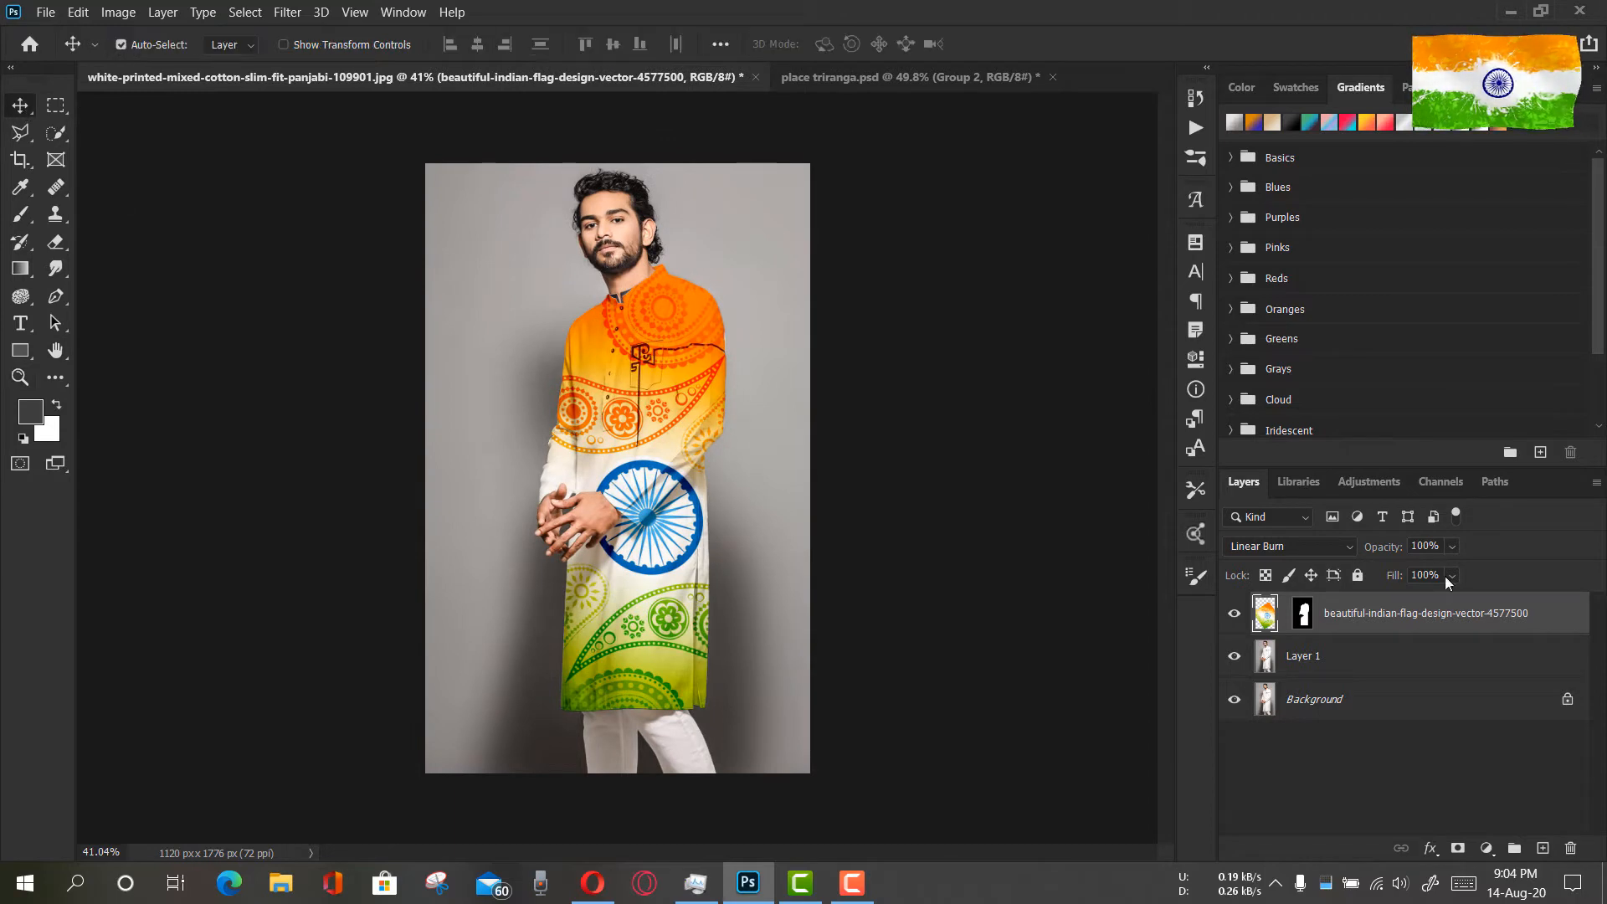
pyautogui.keyDown('shift'); pyautogui.click(1304, 615); pyautogui.keyUp('shift')
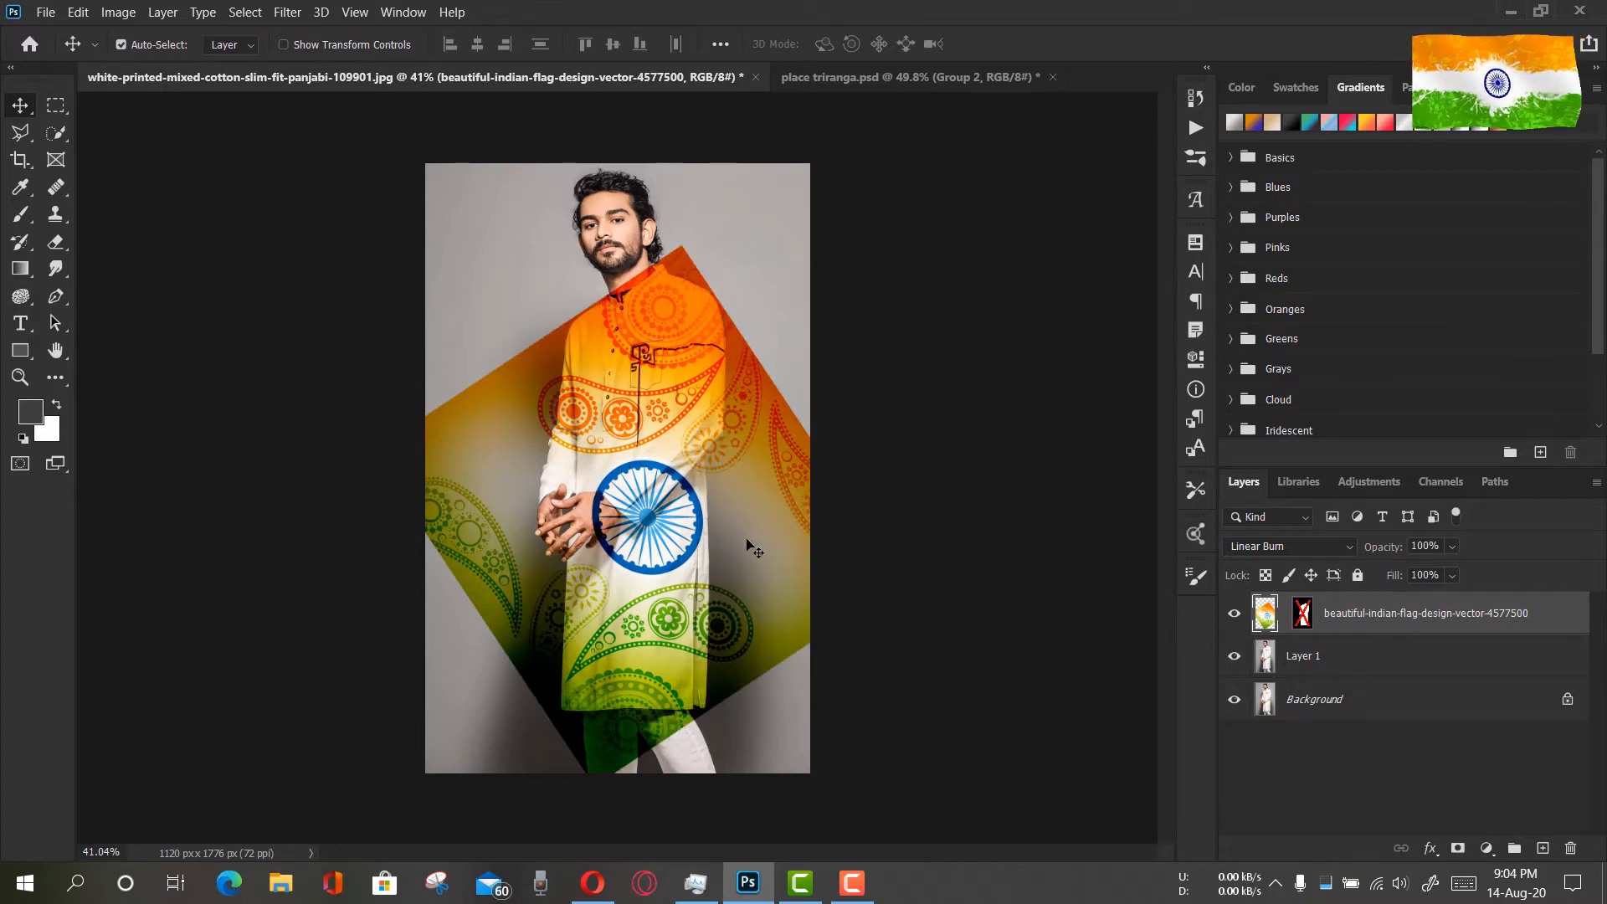
# Scale the flag design to about 102% width and 106% height, rotate it about -1.9°, and reposition it over the kurta
pyautogui.press('ctrl')
pyautogui.hotkey('ctrl', 't')
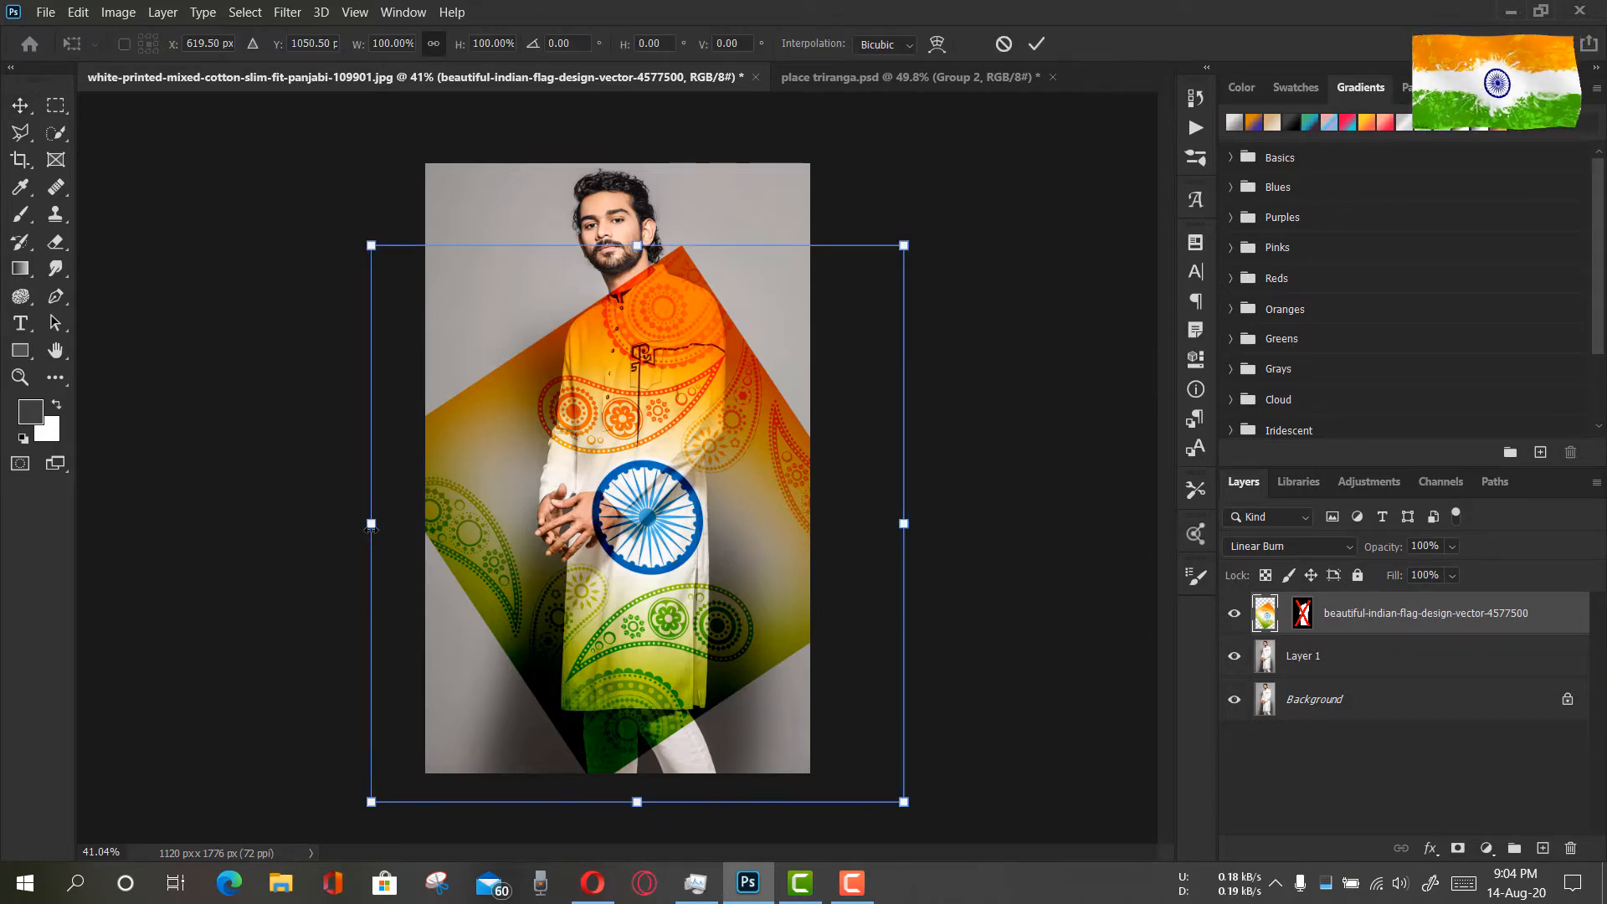
pyautogui.moveTo(371, 523); pyautogui.dragTo(361, 523)
pyautogui.moveTo(638, 241); pyautogui.dragTo(641, 206)
pyautogui.moveTo(686, 435); pyautogui.dragTo(721, 400)
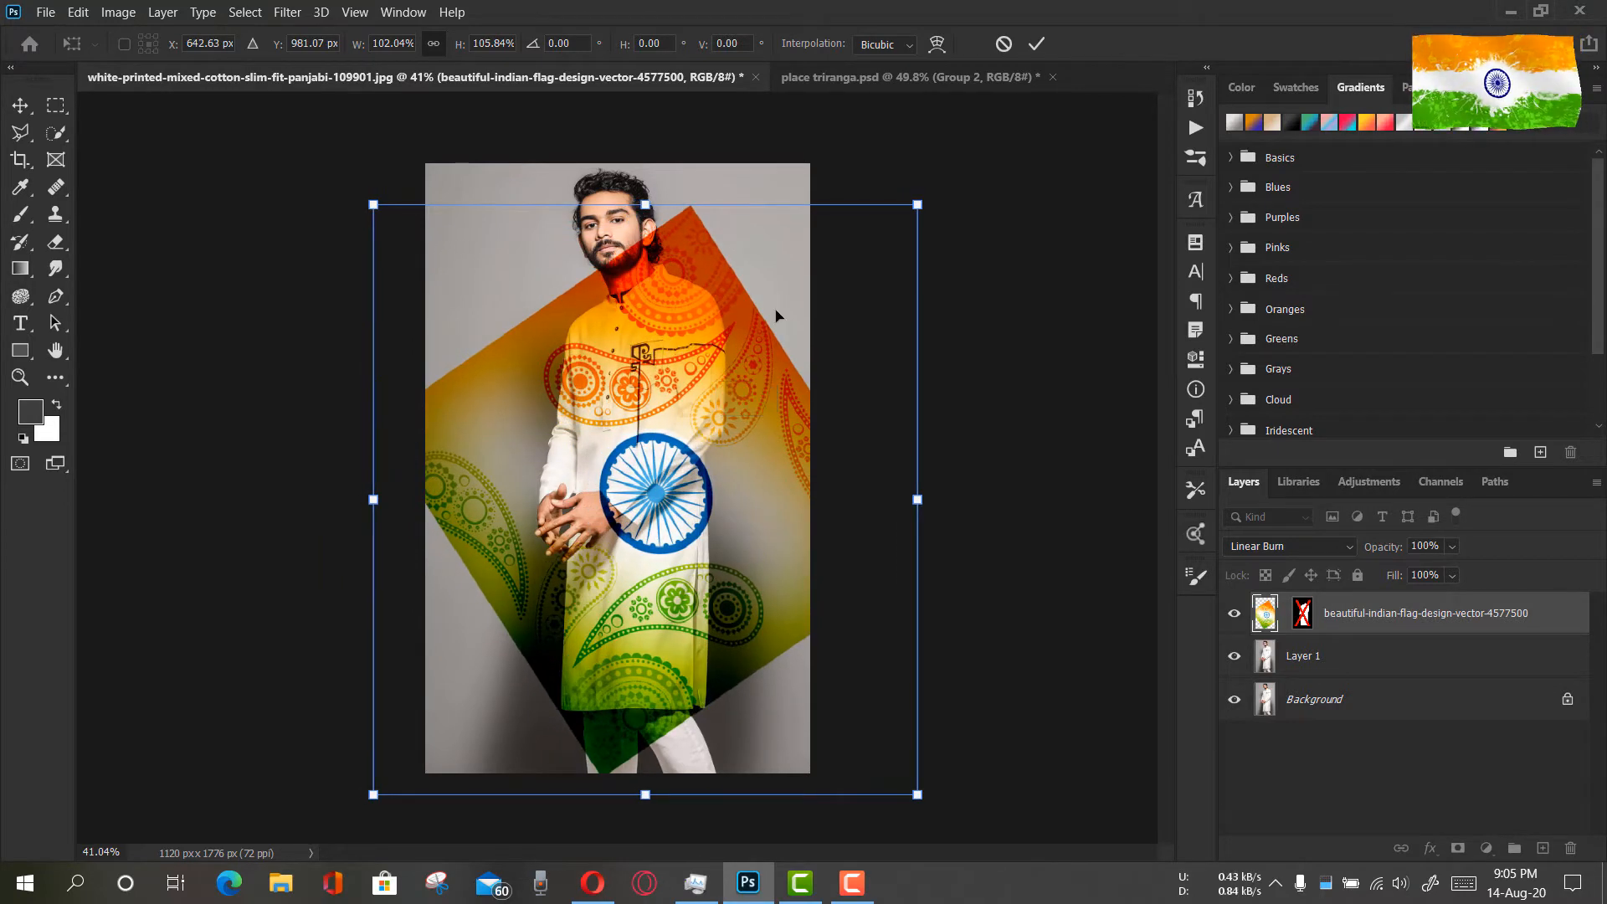
pyautogui.moveTo(939, 225); pyautogui.dragTo(946, 204)
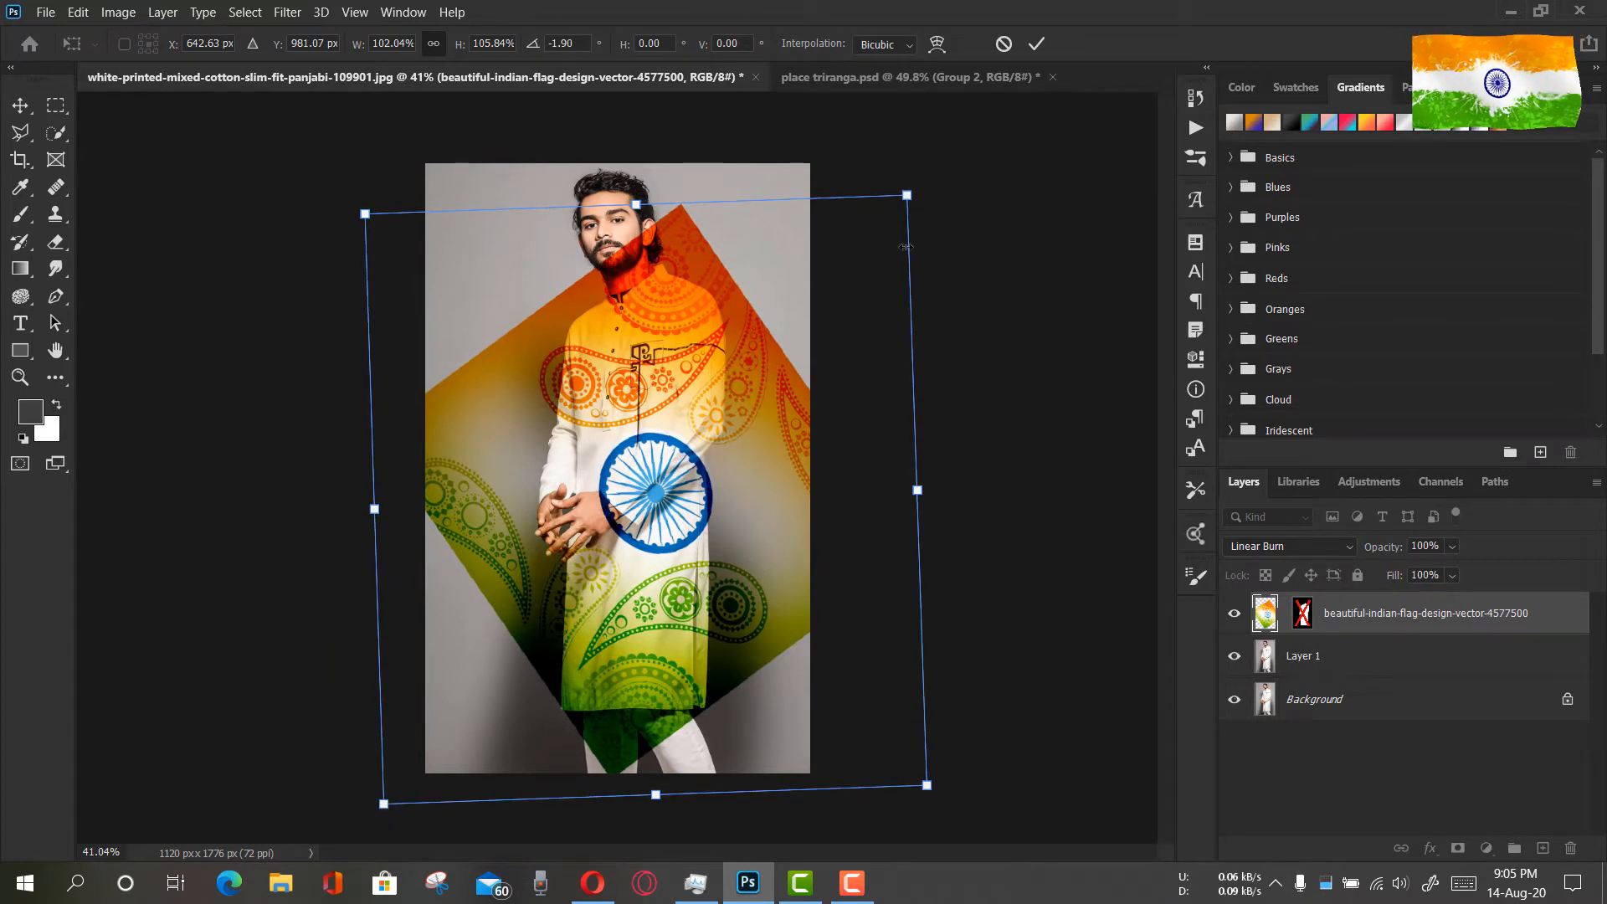
pyautogui.moveTo(804, 317); pyautogui.dragTo(788, 318)
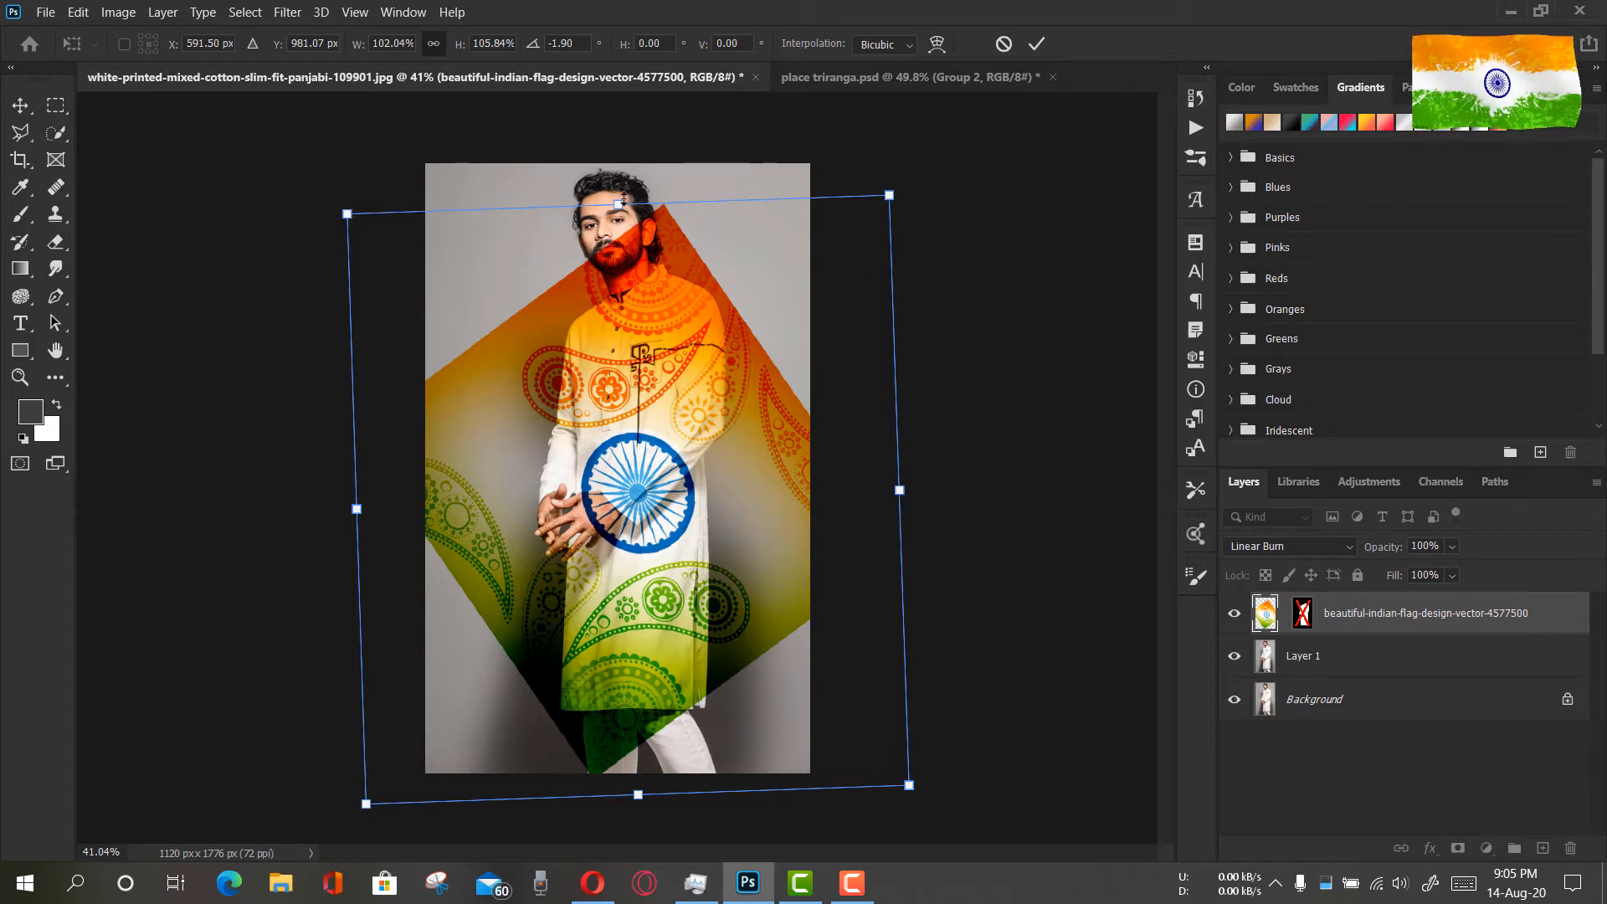
# Reduce the flag design's height to about 99.8%, move it up so the wheel sits mid-kurta, and apply the transform
pyautogui.moveTo(624, 208); pyautogui.dragTo(619, 224)
pyautogui.moveTo(655, 421); pyautogui.dragTo(661, 409)
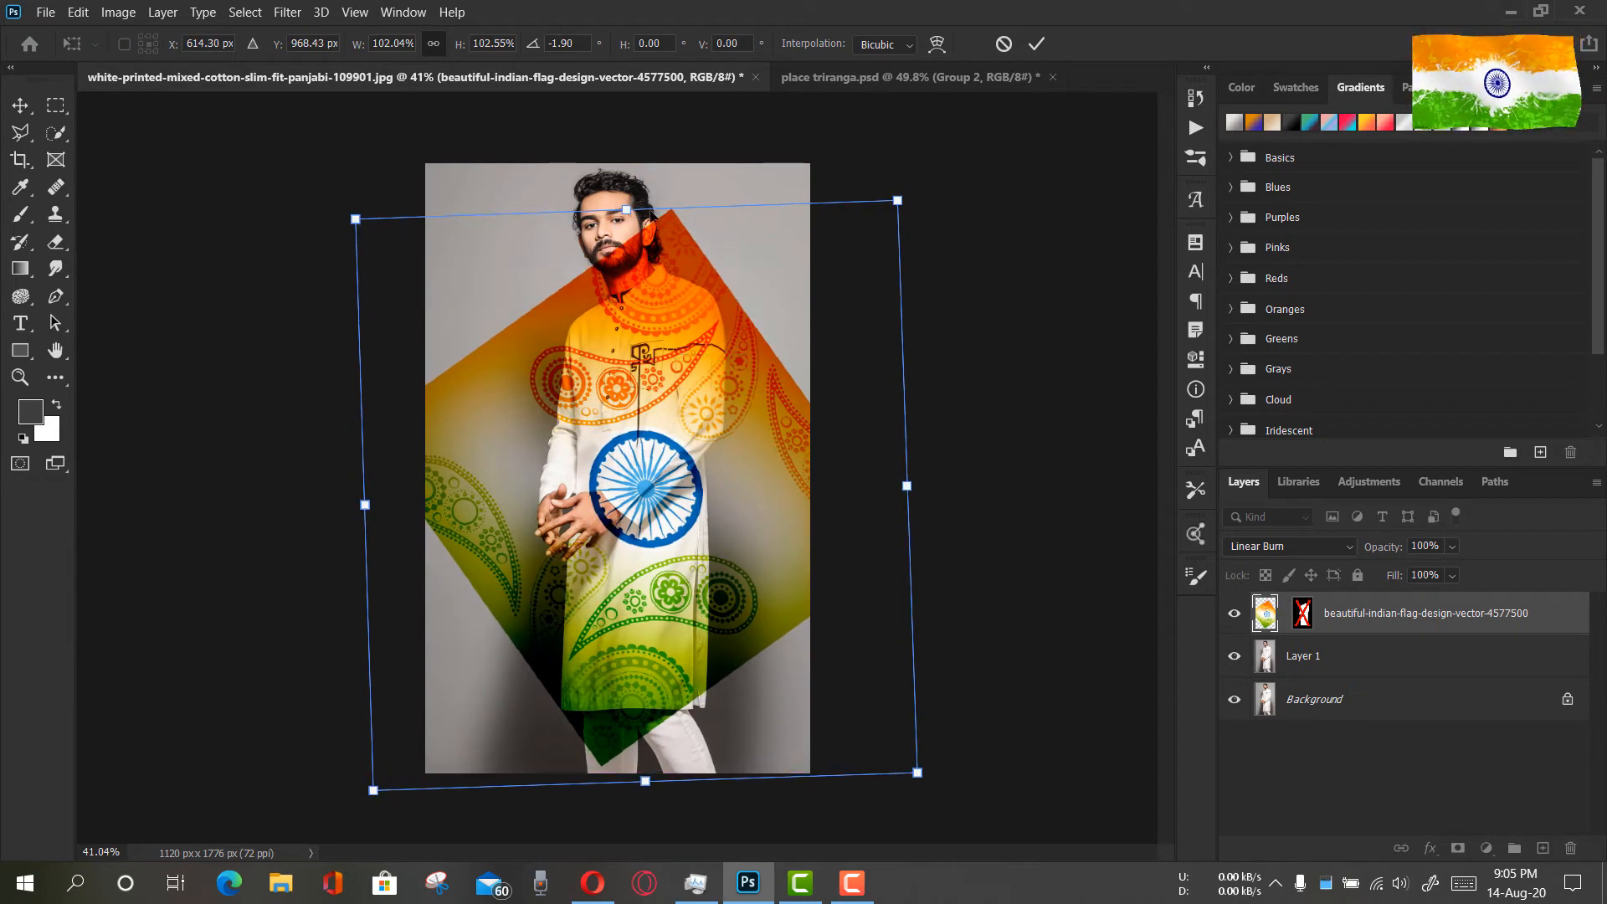
pyautogui.moveTo(633, 211); pyautogui.dragTo(634, 227)
pyautogui.moveTo(666, 425)
pyautogui.mouseDown()
pyautogui.moveTo(669, 406)
pyautogui.moveTo(652, 406)
pyautogui.mouseUp()
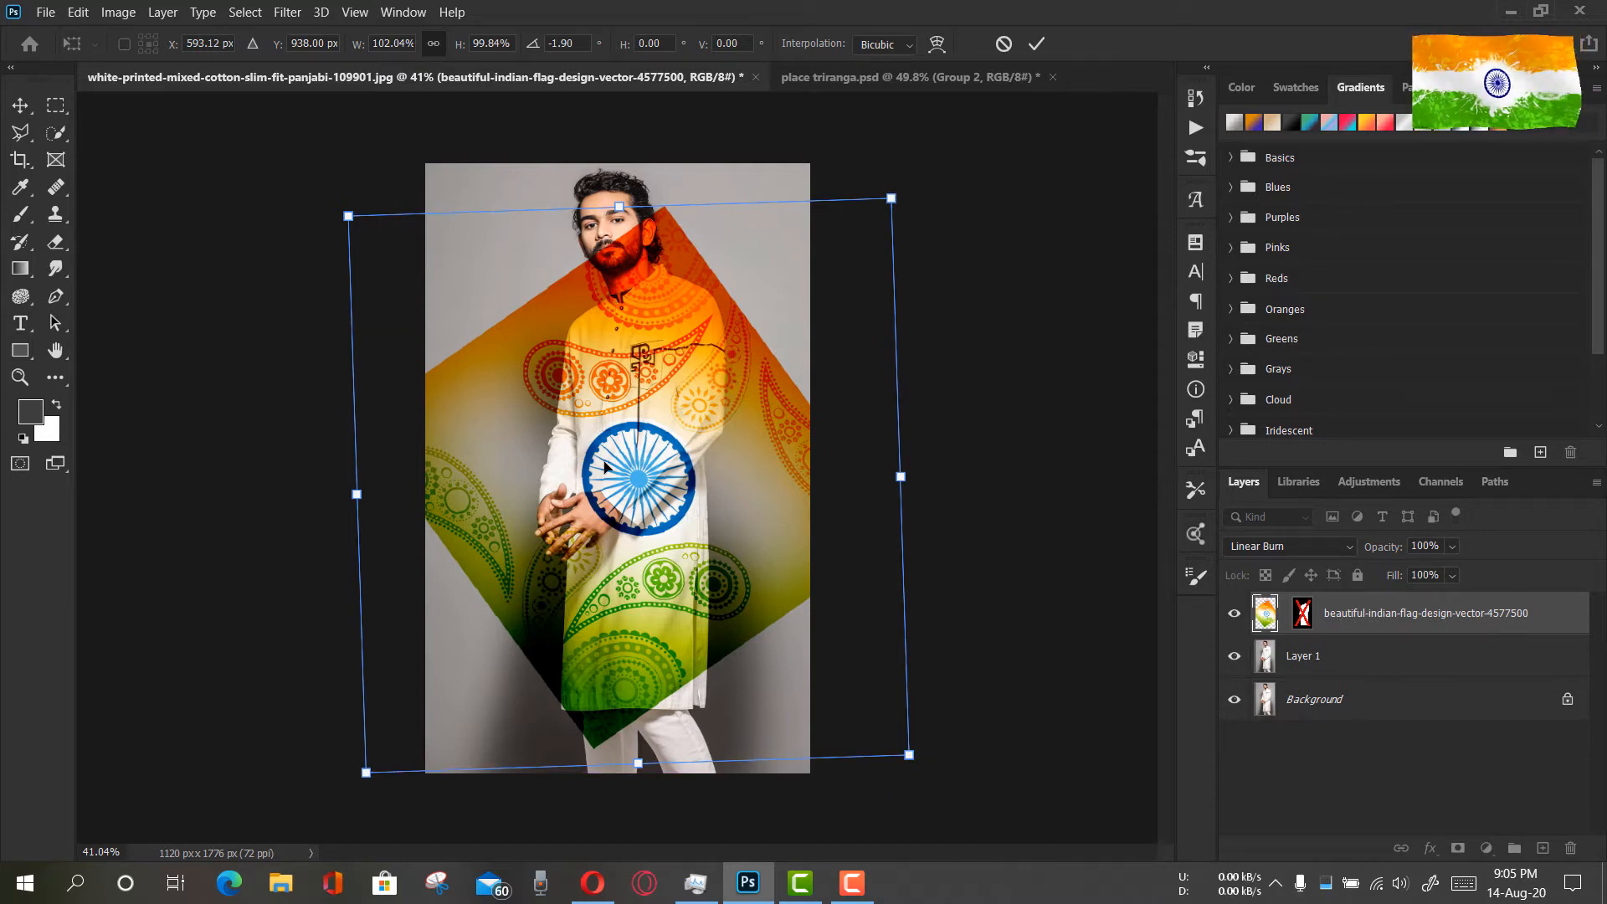
pyautogui.press('Up')
pyautogui.press('Up')
pyautogui.press('Up')
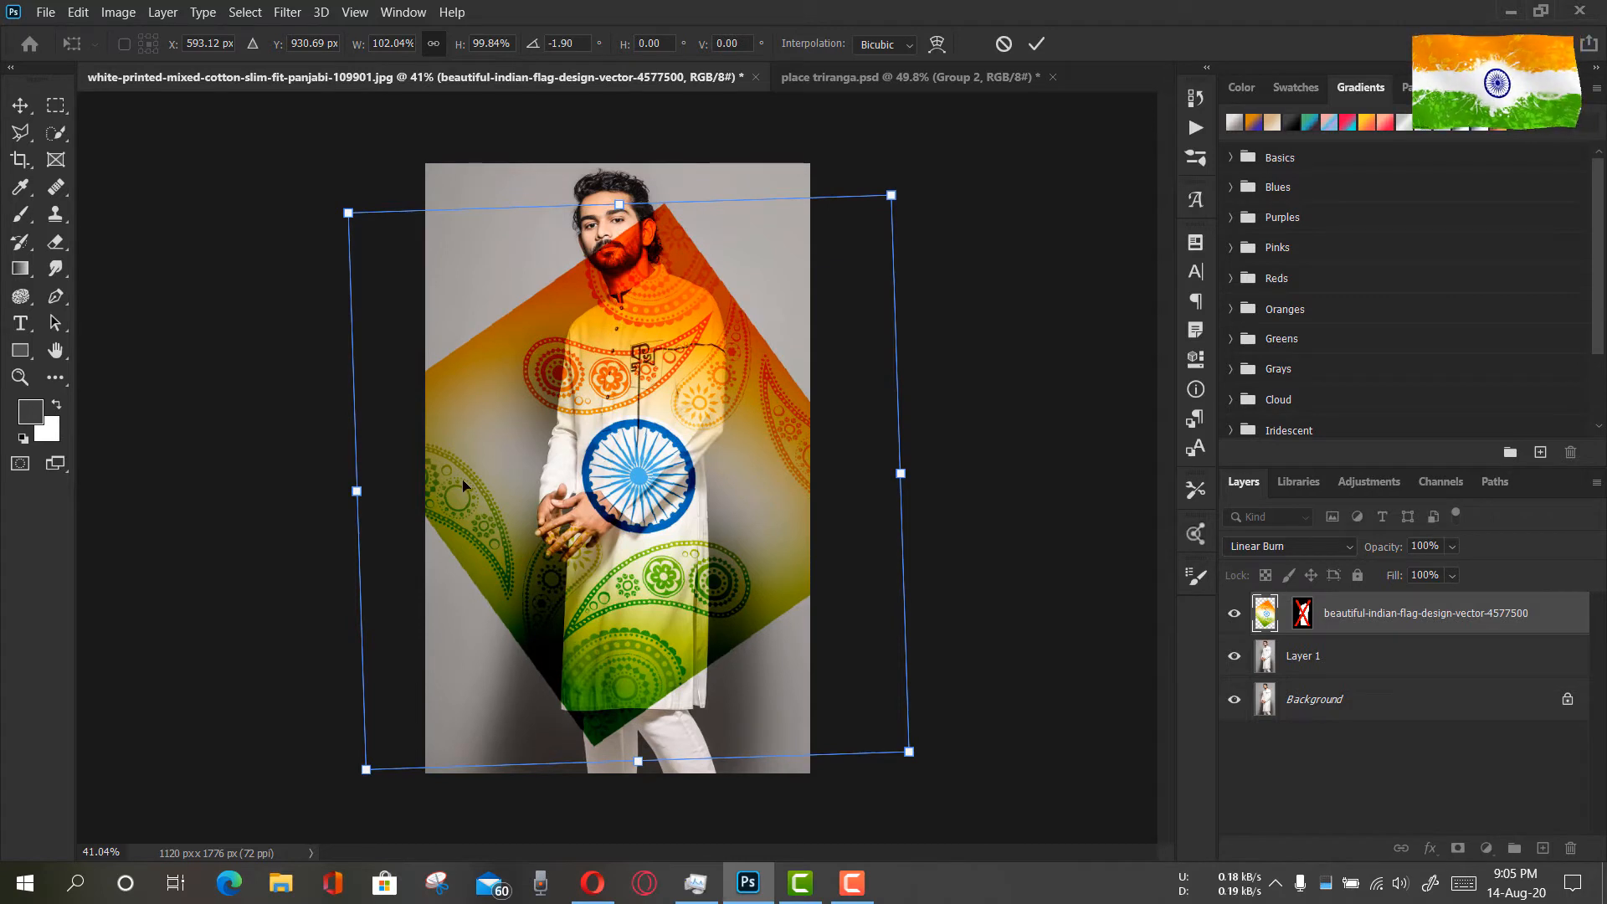
pyautogui.click(1037, 43)
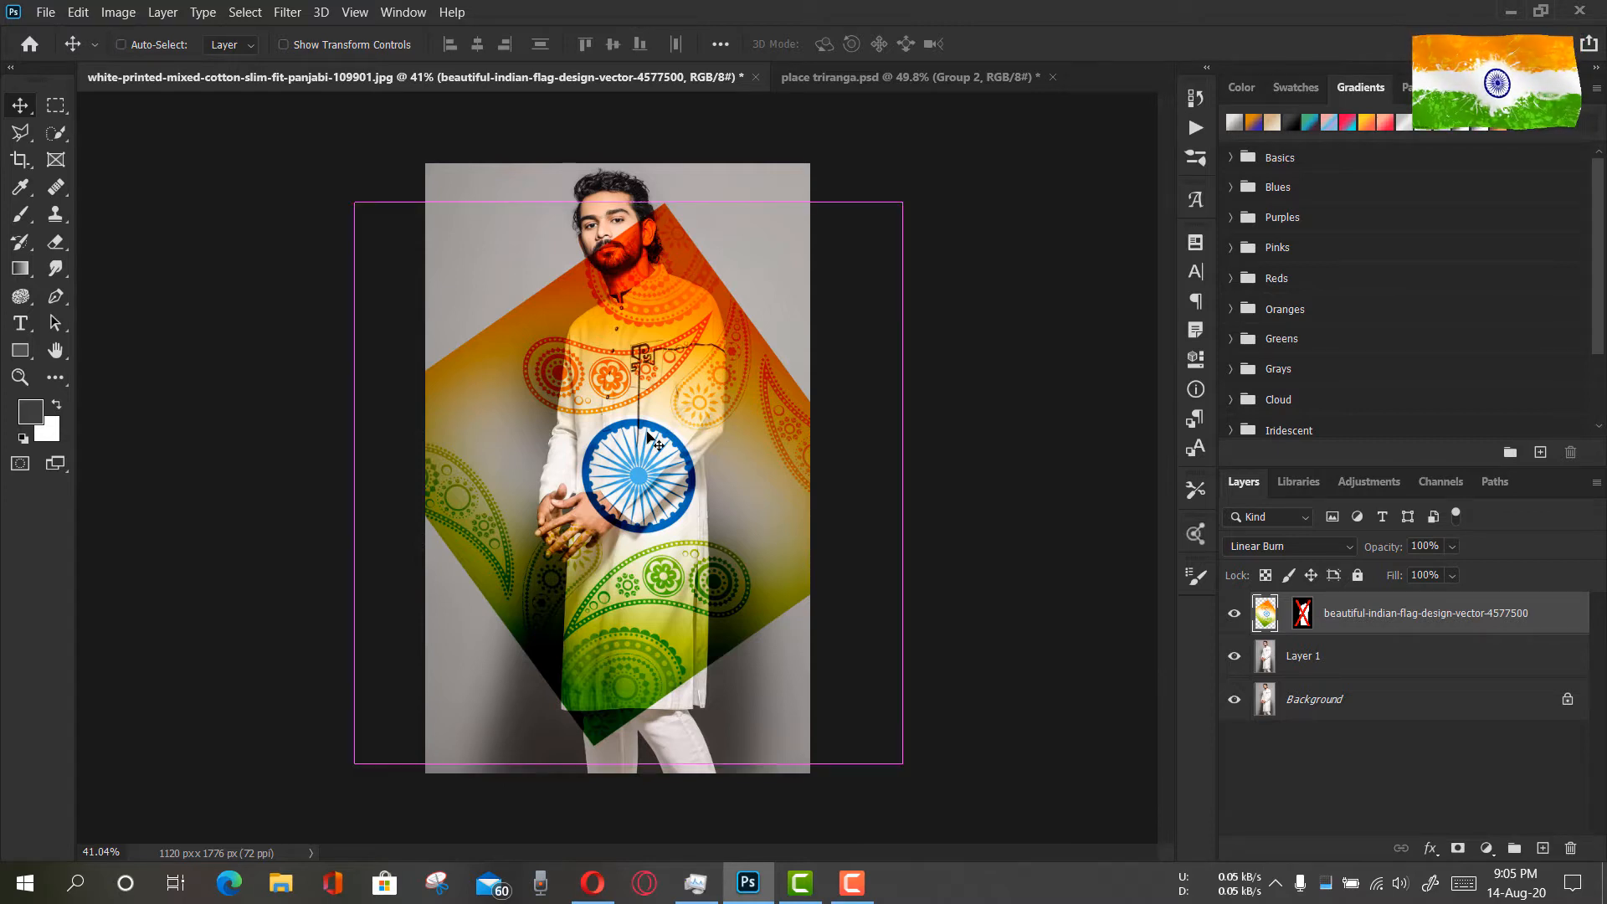
# Warp the flag design by bending its side, upper and lower edges inward to follow the kurta's shape
pyautogui.hotkey('ctrl', 't')
pyautogui.rightClick(661, 343)
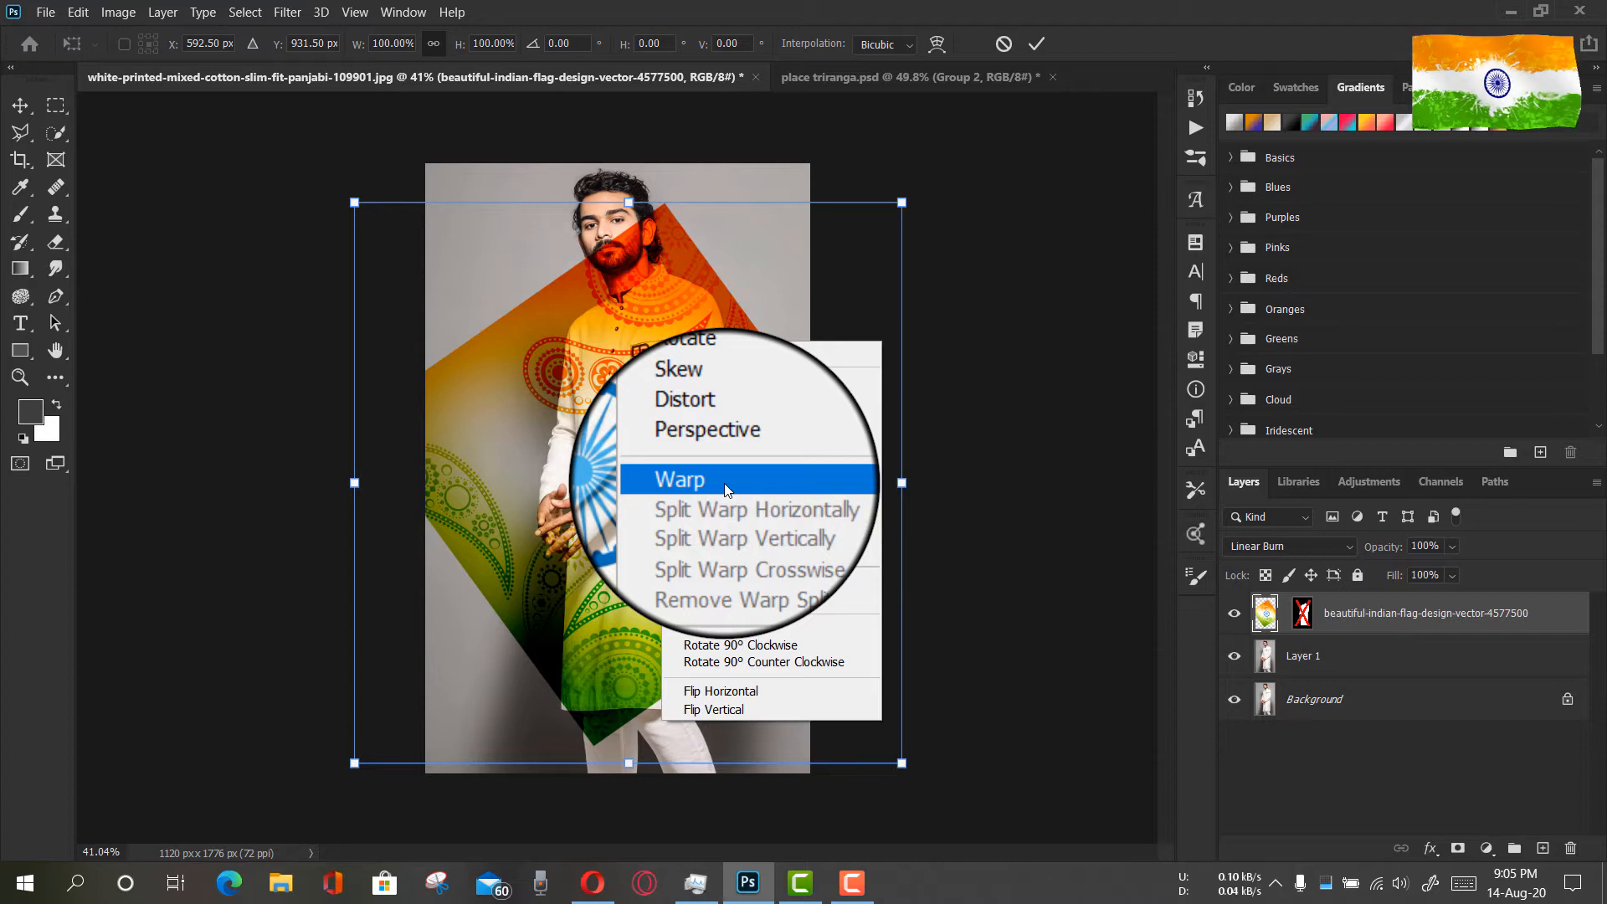
pyautogui.click(726, 490)
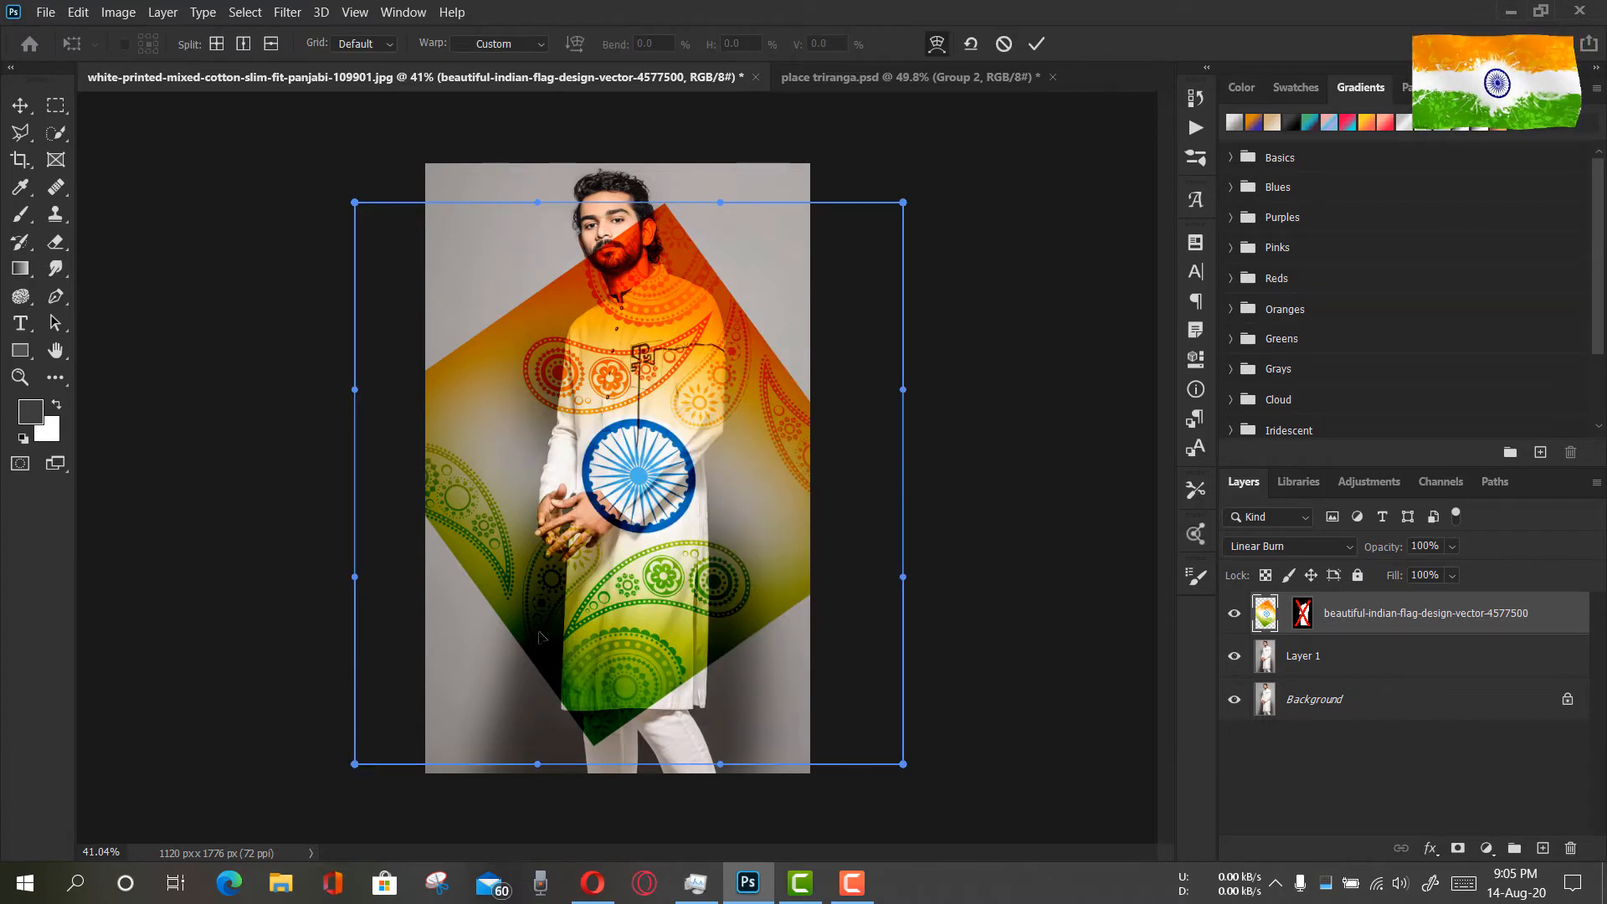
pyautogui.moveTo(354, 394); pyautogui.dragTo(549, 340)
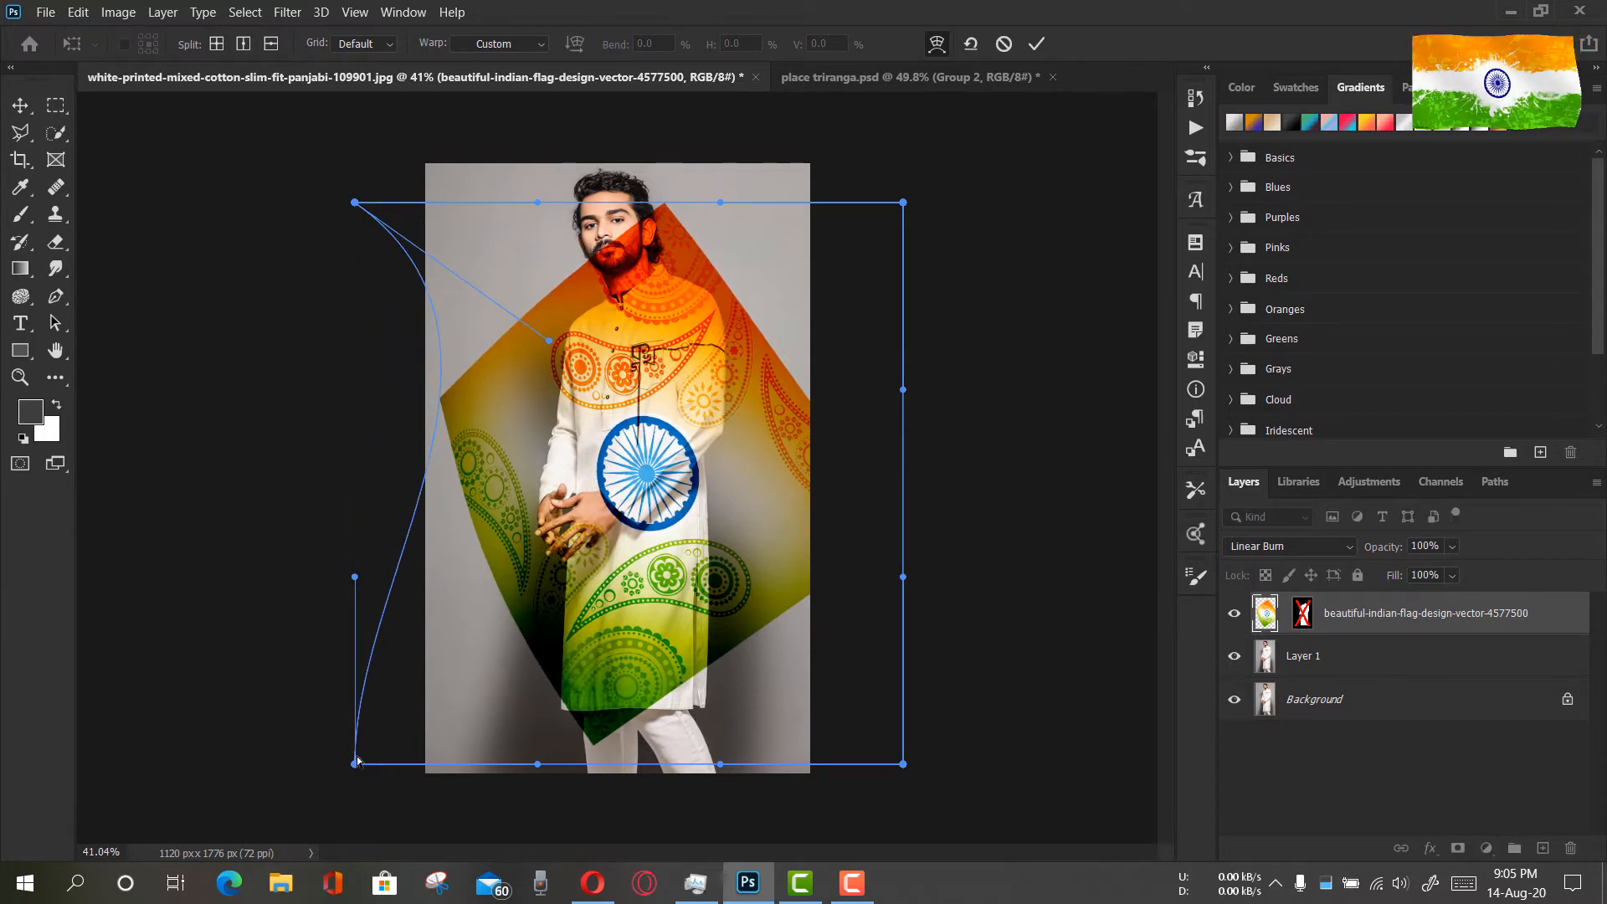
pyautogui.moveTo(358, 760); pyautogui.dragTo(470, 744)
pyautogui.moveTo(903, 390); pyautogui.dragTo(746, 505)
pyautogui.moveTo(651, 210); pyautogui.dragTo(678, 248)
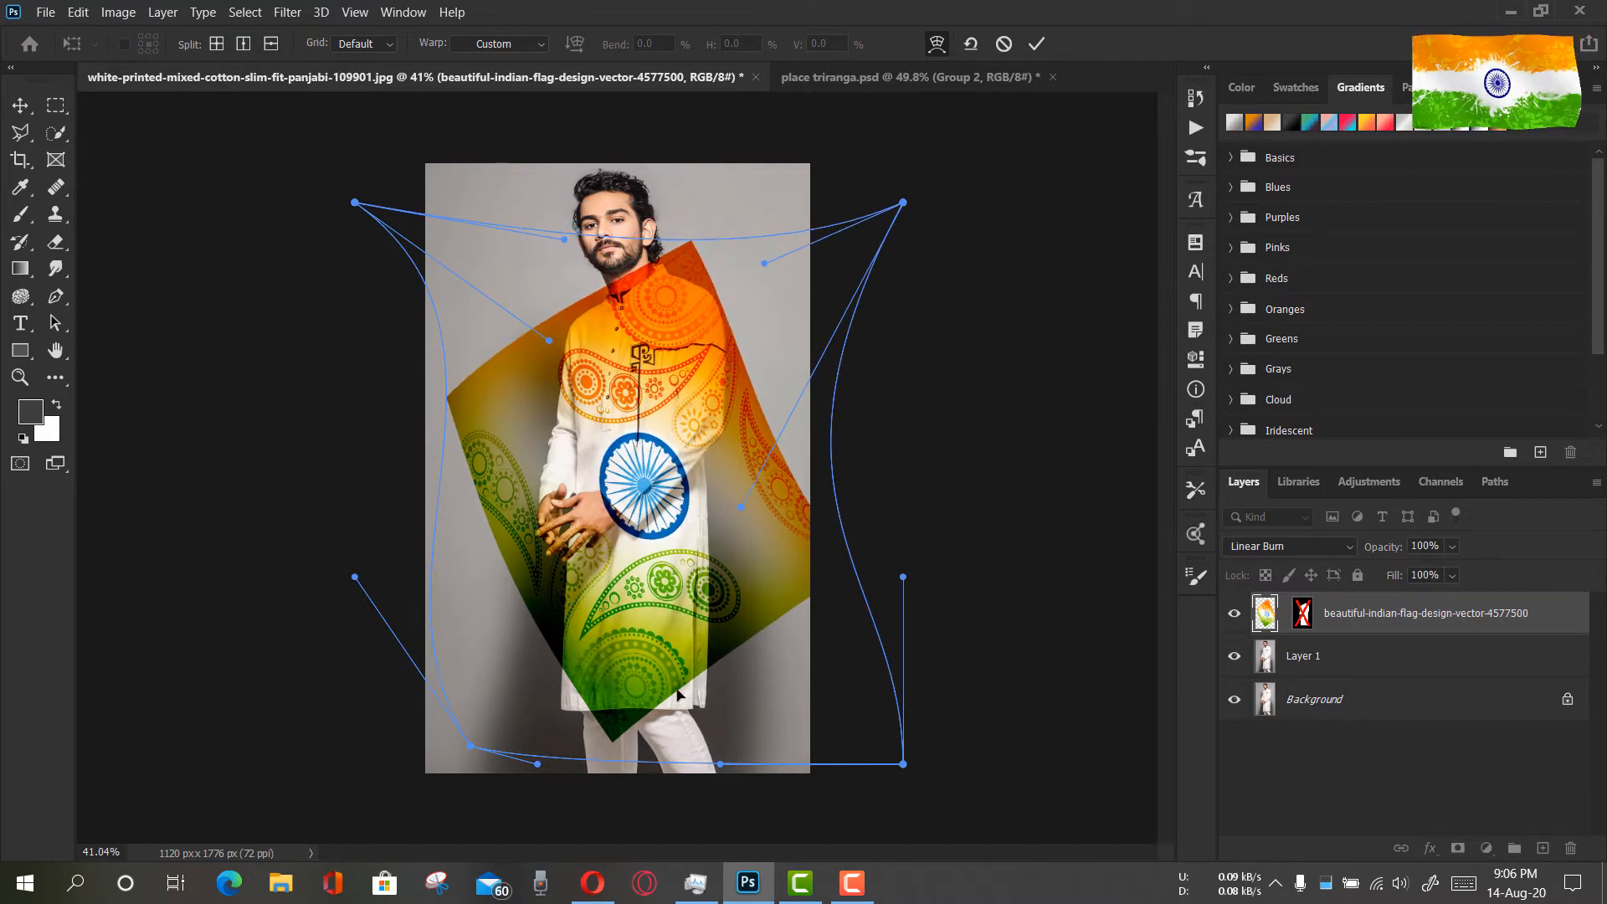
pyautogui.moveTo(631, 756); pyautogui.dragTo(620, 734)
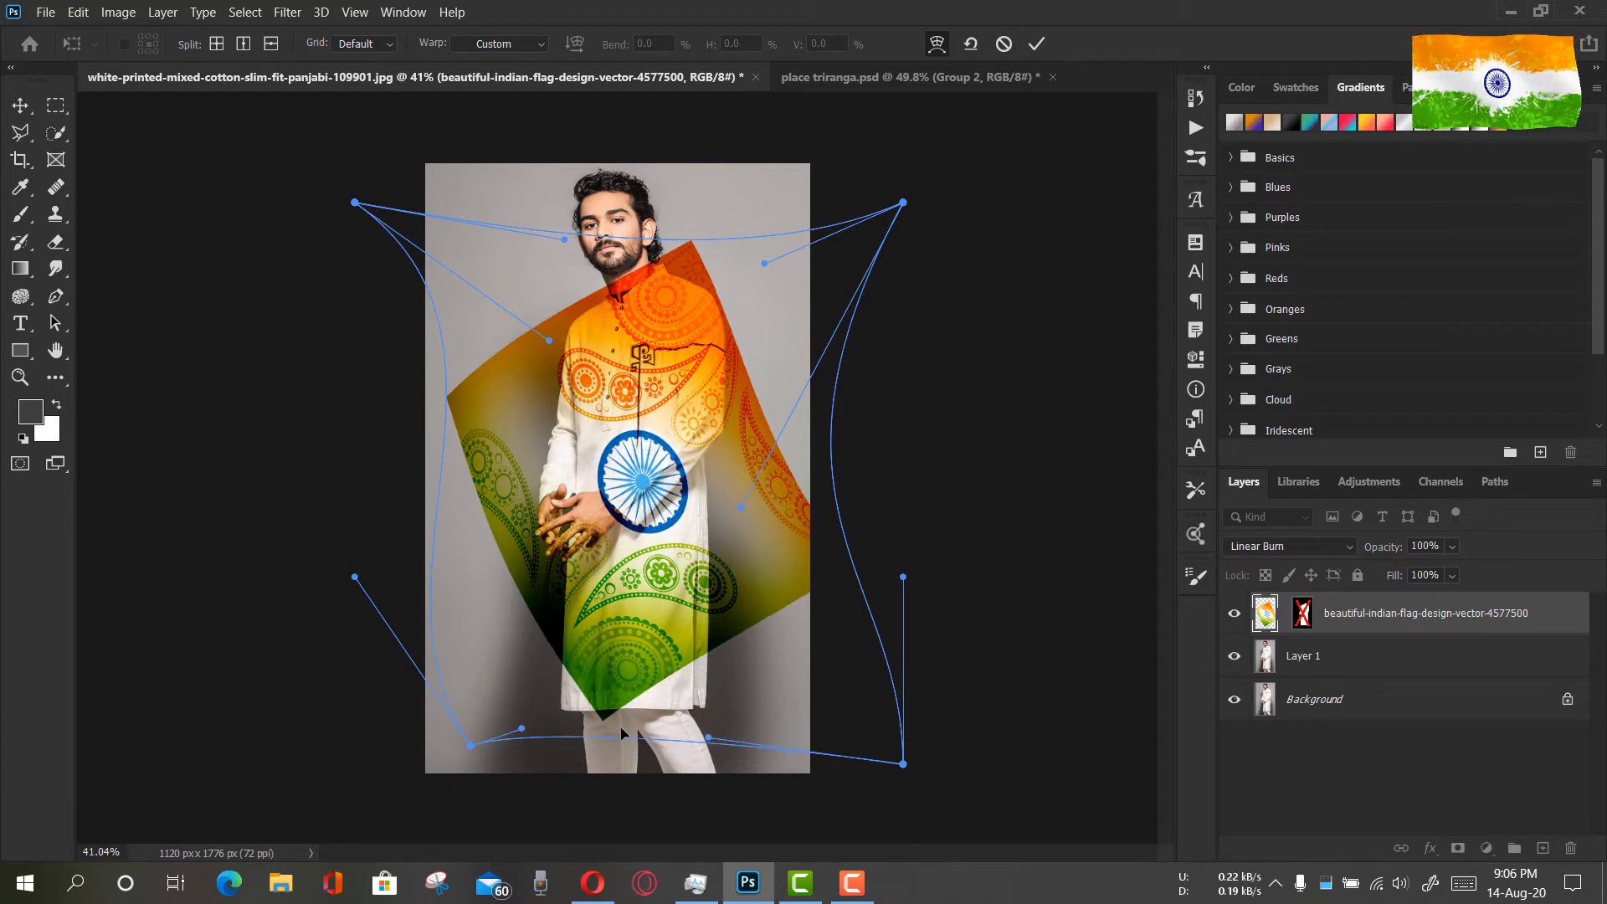
# Split the flag's warp mesh vertically and horizontally near the kurta's lower right hem, and pull the new junction slightly down and left
pyautogui.rightClick(669, 671)
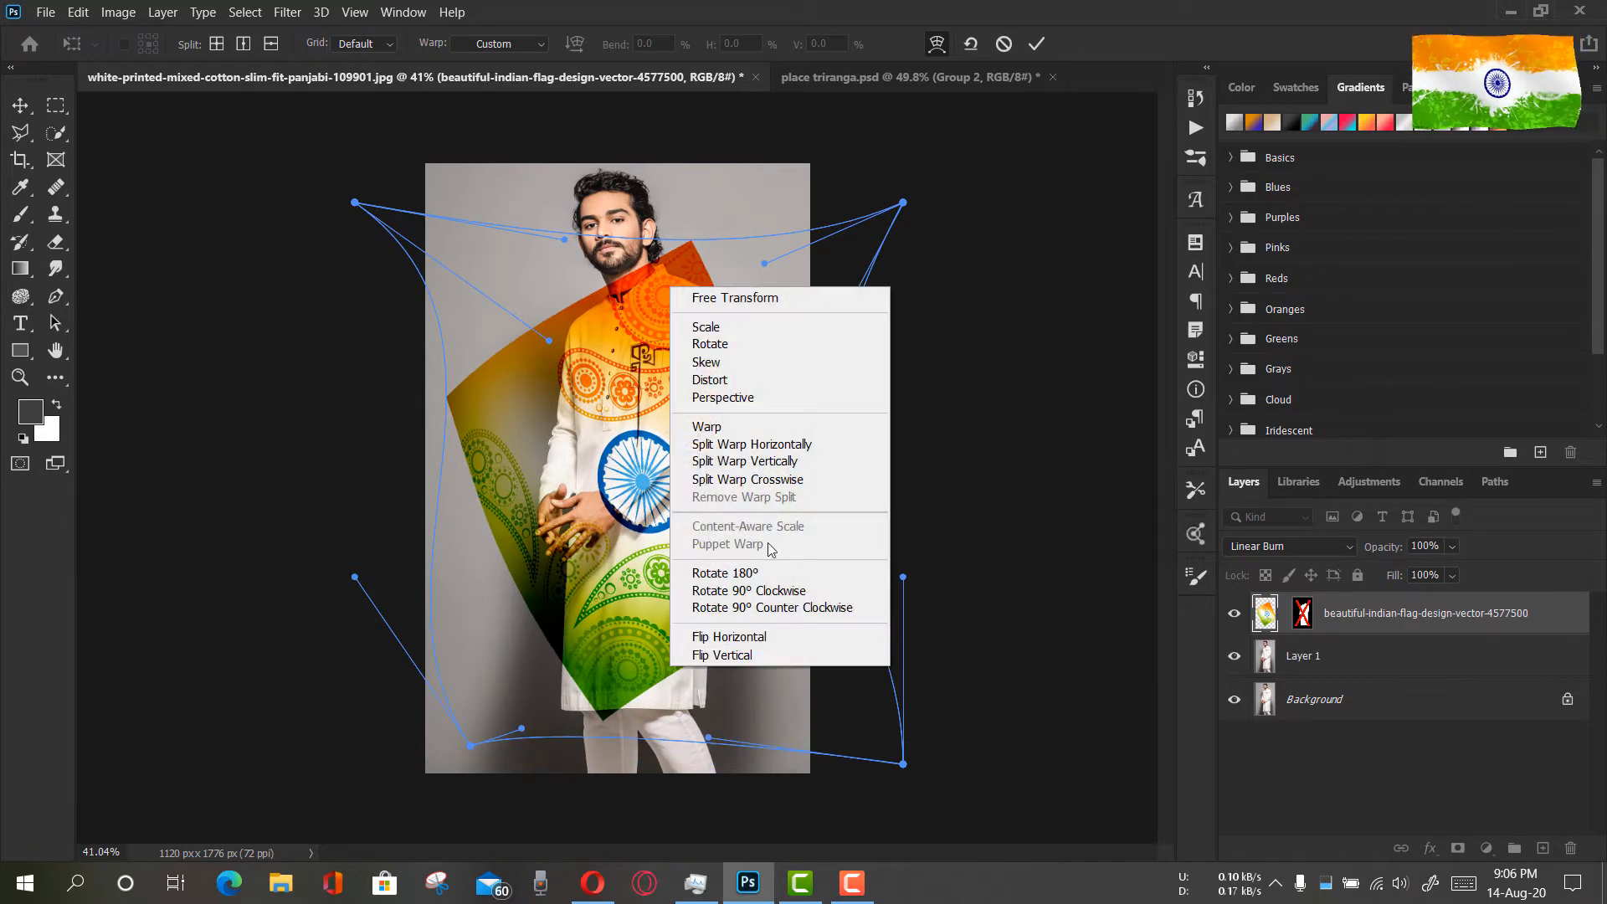
pyautogui.click(769, 464)
pyautogui.click(686, 668)
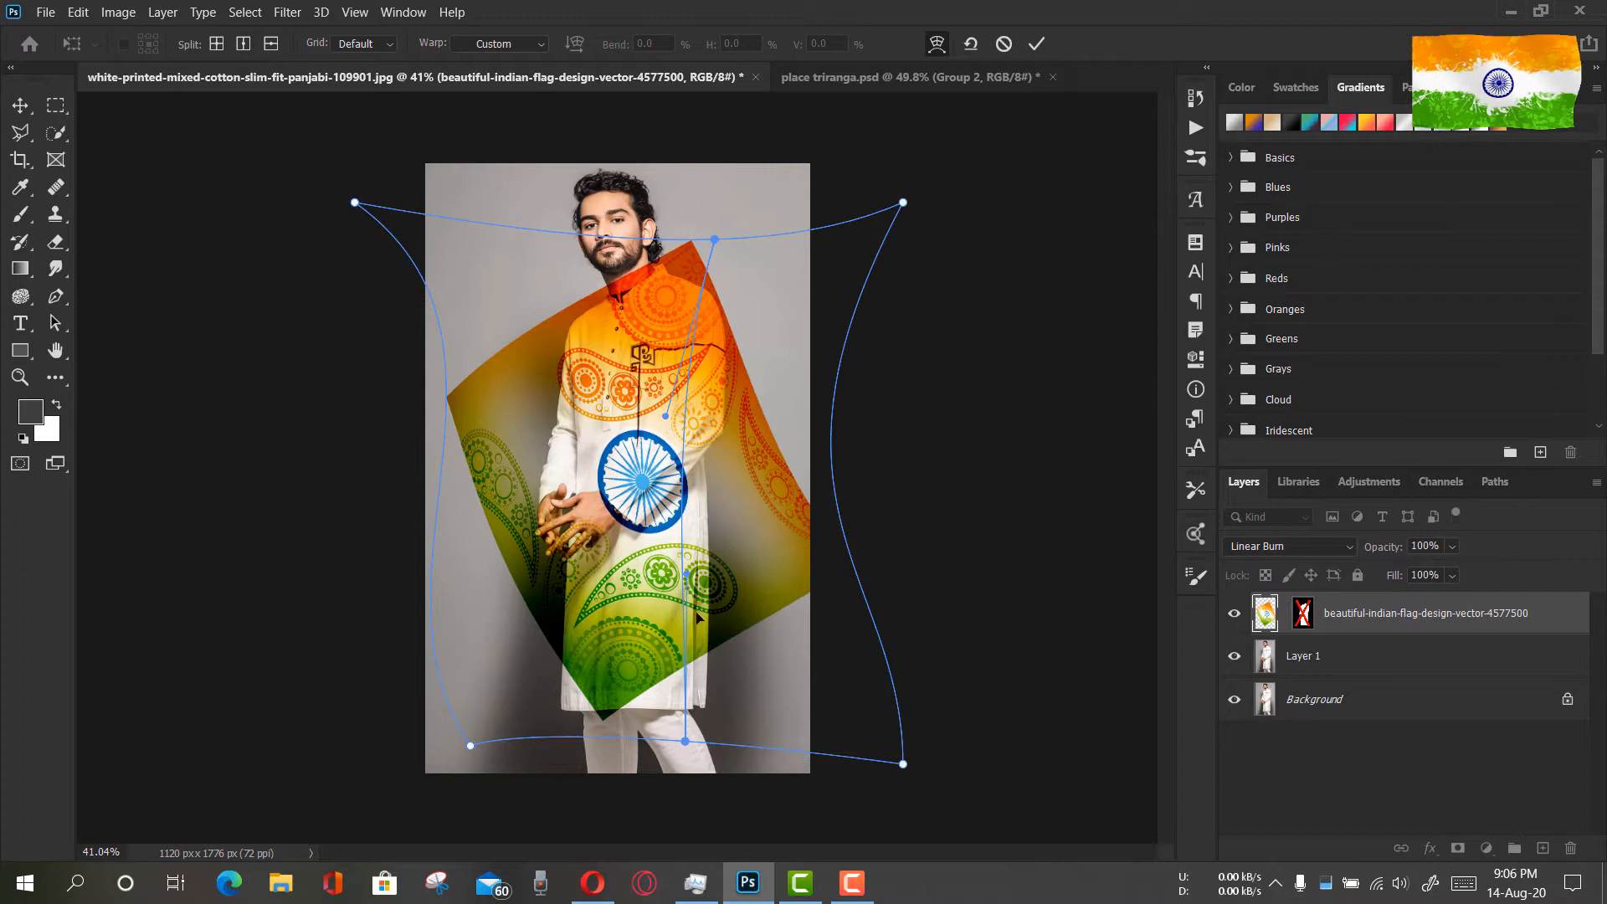
pyautogui.rightClick(684, 667)
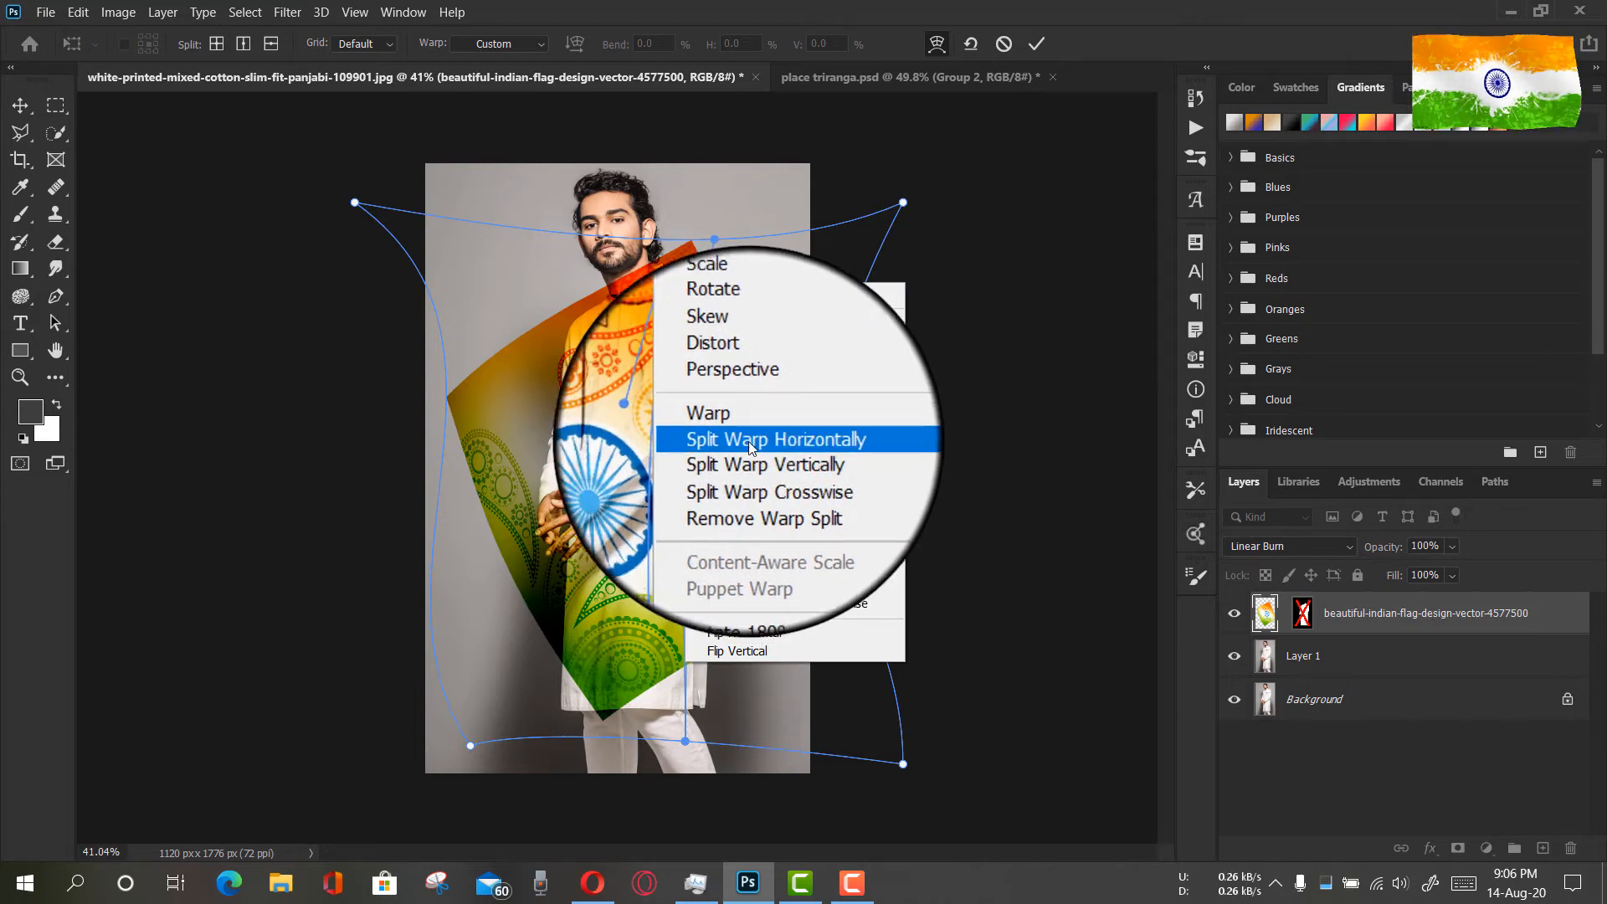
pyautogui.click(799, 442)
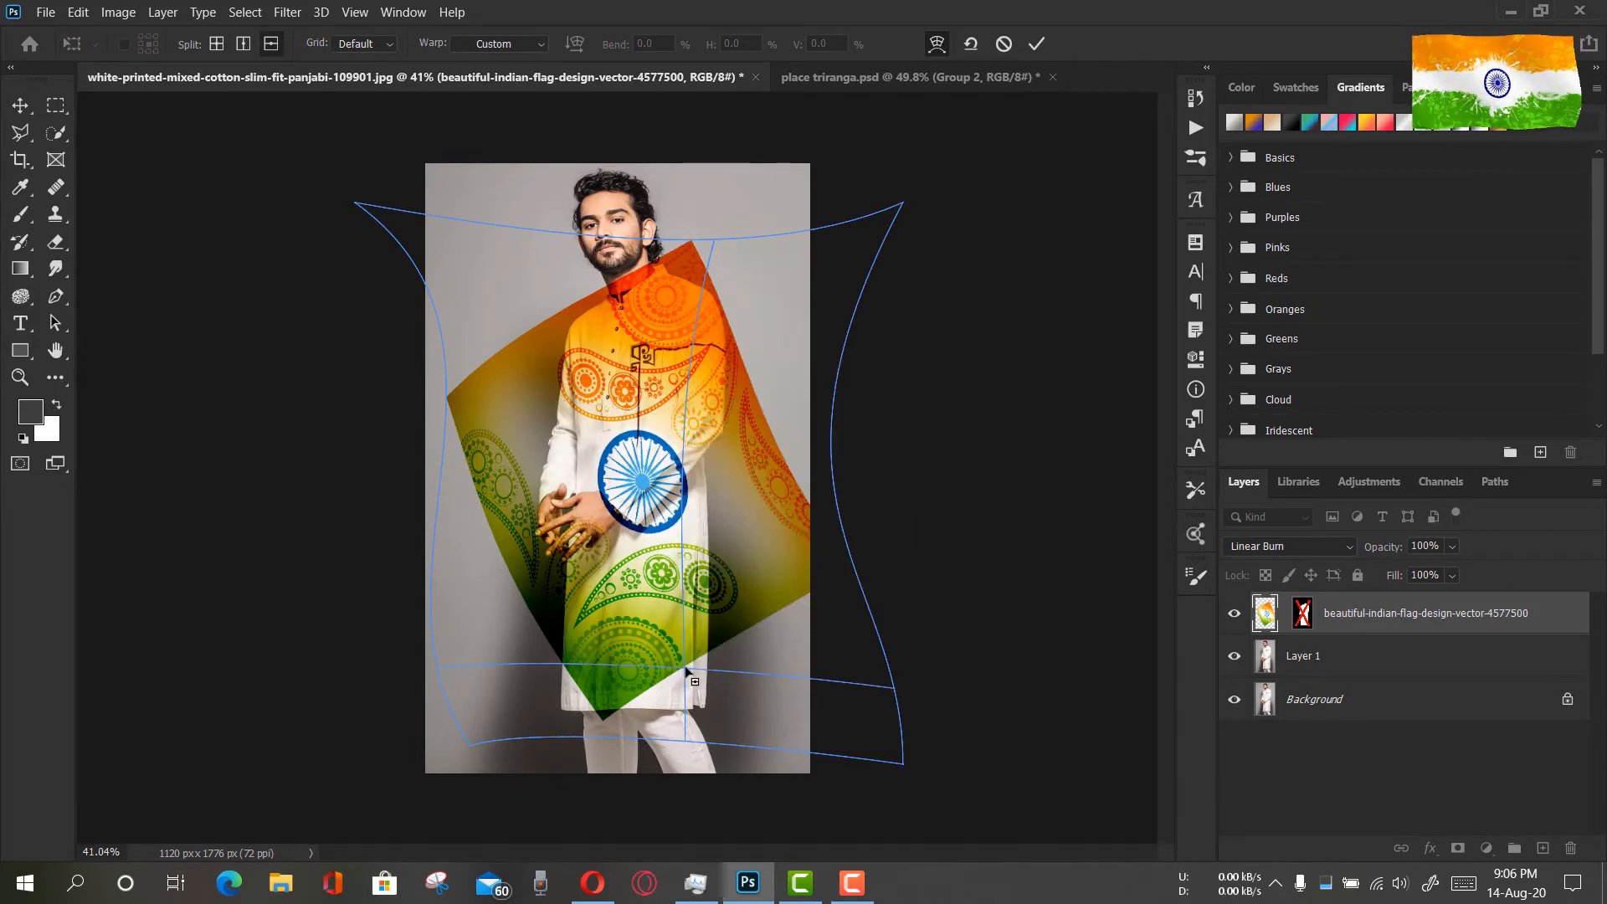
pyautogui.moveTo(685, 665)
pyautogui.mouseDown()
pyautogui.moveTo(691, 708)
pyautogui.moveTo(673, 683)
pyautogui.mouseUp()
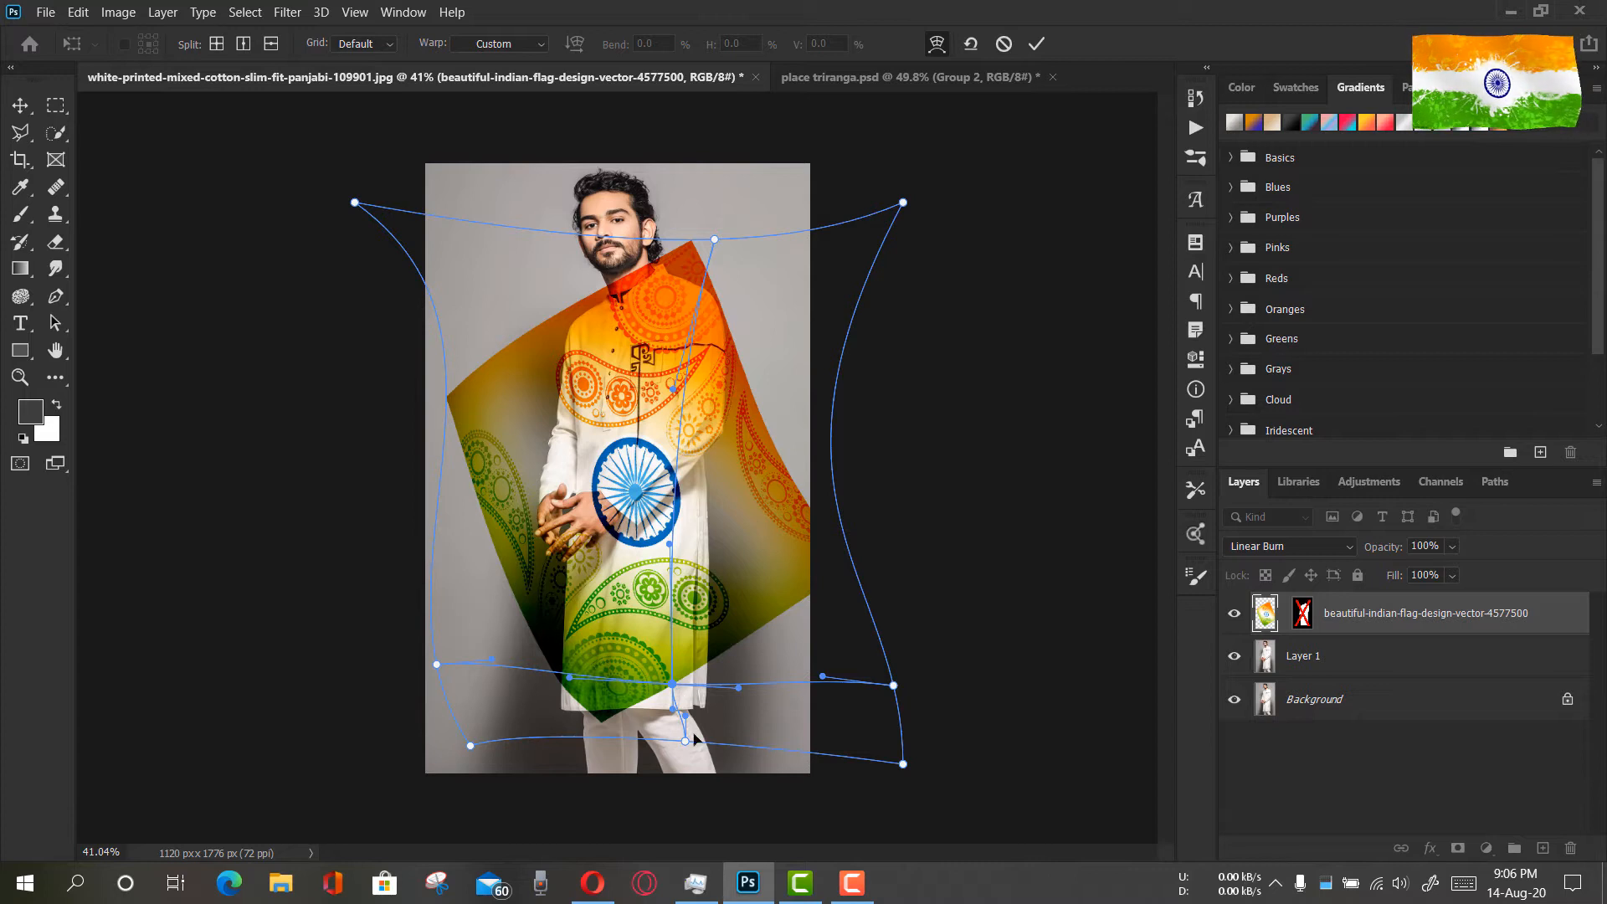
# Bend both side edges of the flag design inward toward the kurta and lift its lower left part slightly
pyautogui.moveTo(449, 401); pyautogui.dragTo(498, 435)
pyautogui.moveTo(821, 564); pyautogui.dragTo(768, 613)
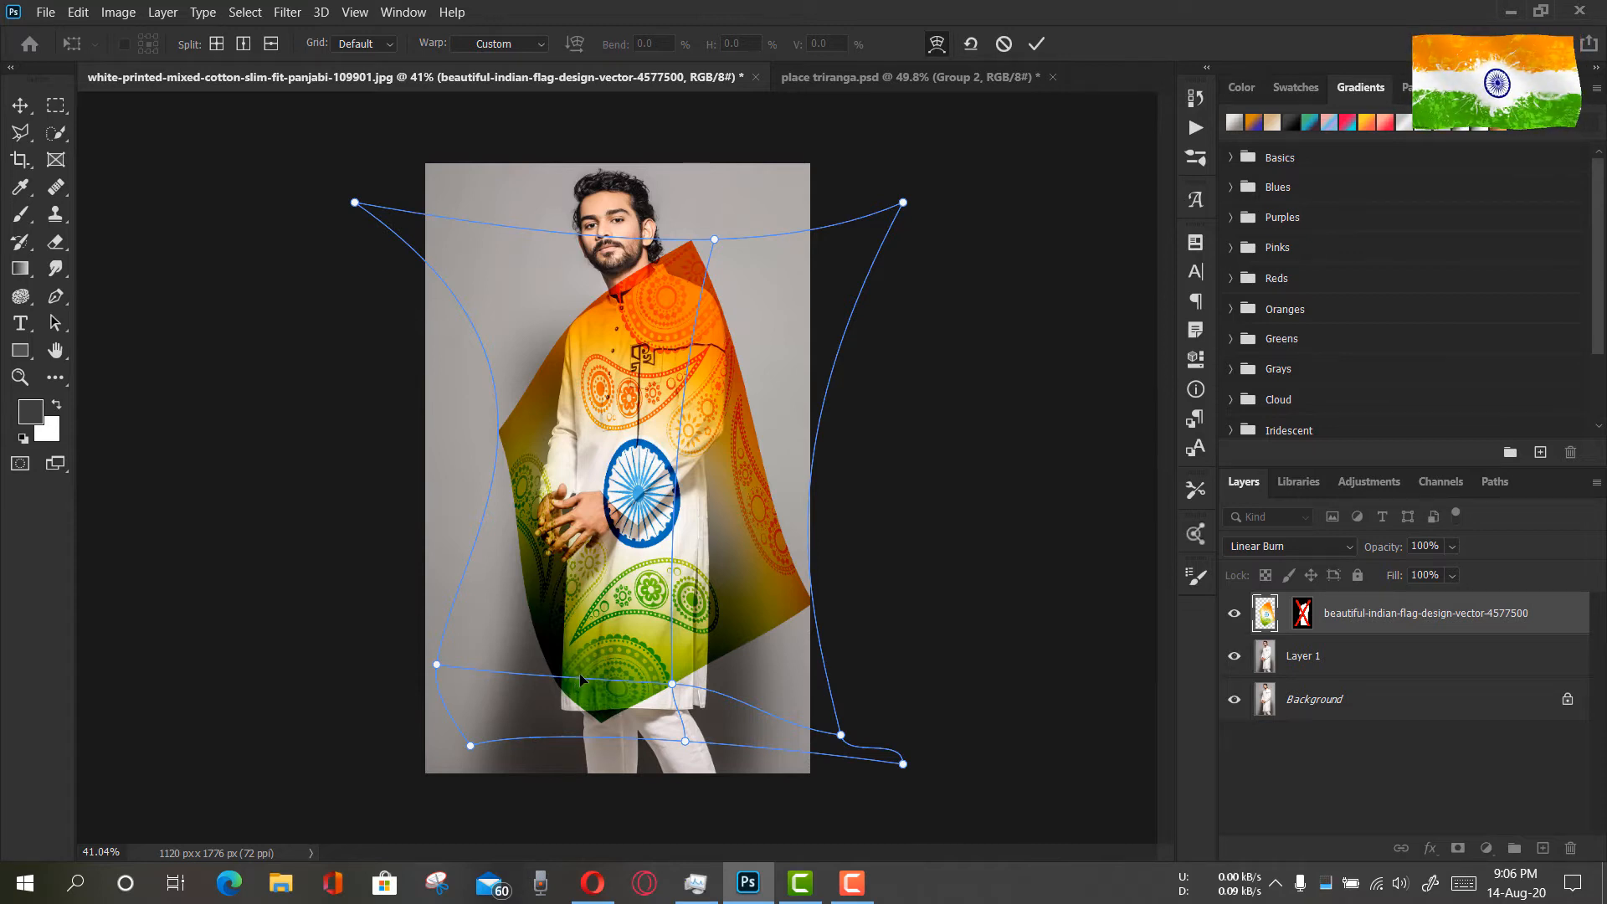
pyautogui.moveTo(574, 700)
pyautogui.mouseDown()
pyautogui.moveTo(574, 718)
pyautogui.moveTo(566, 678)
pyautogui.mouseUp()
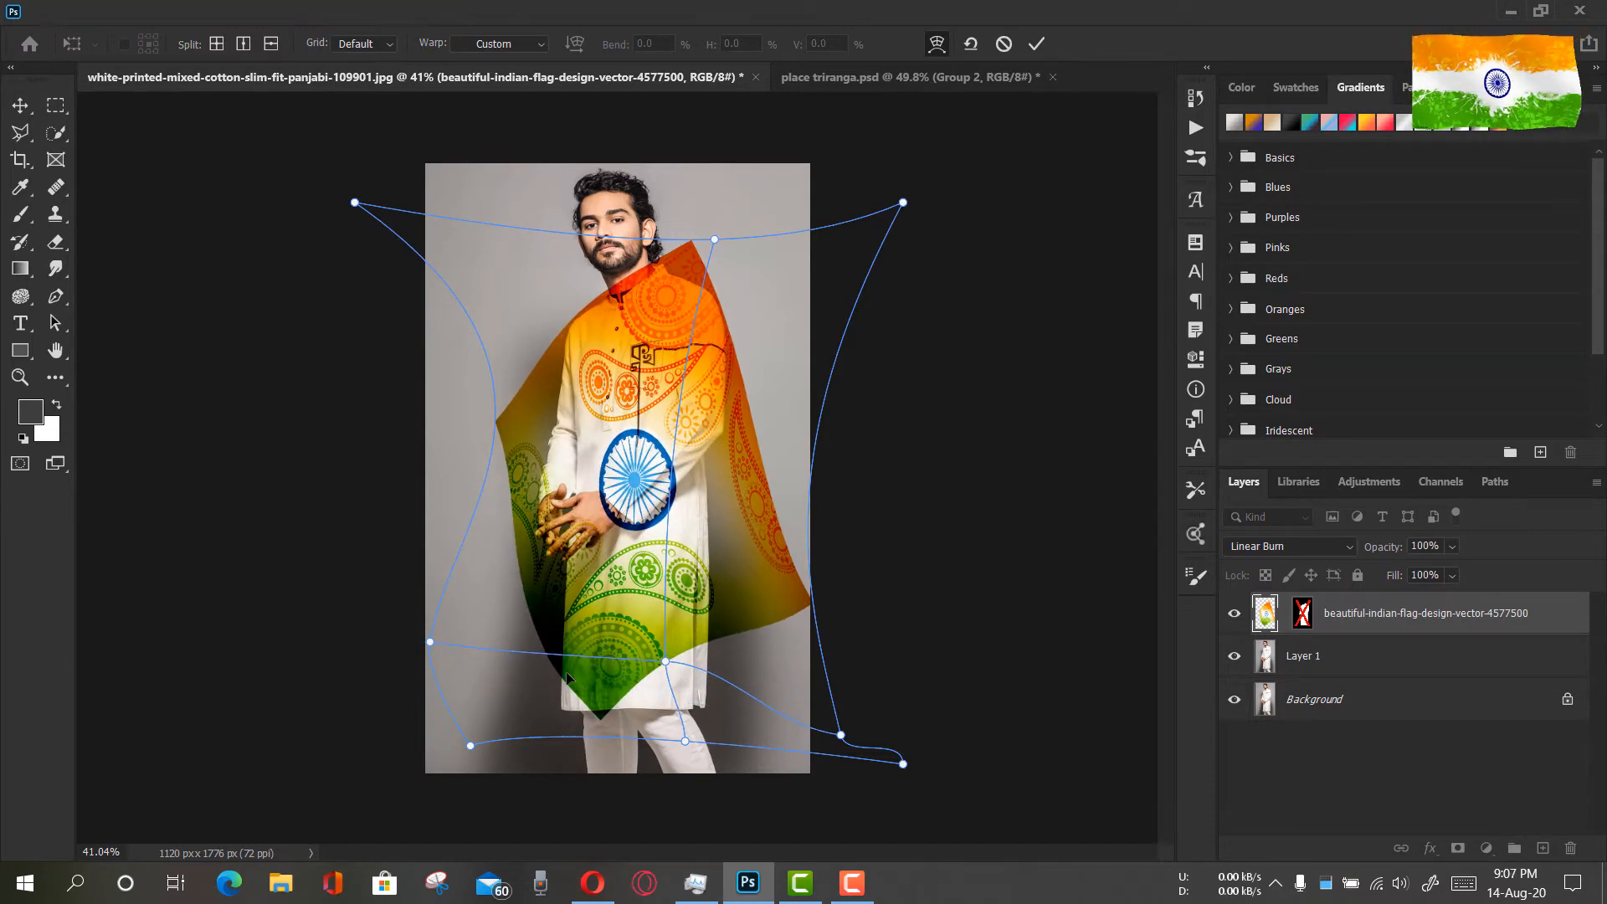
# Add two vertical splits and one horizontal split to the flag's warp mesh around the kurta's lower left hem corner
pyautogui.rightClick(566, 678)
pyautogui.click(667, 467)
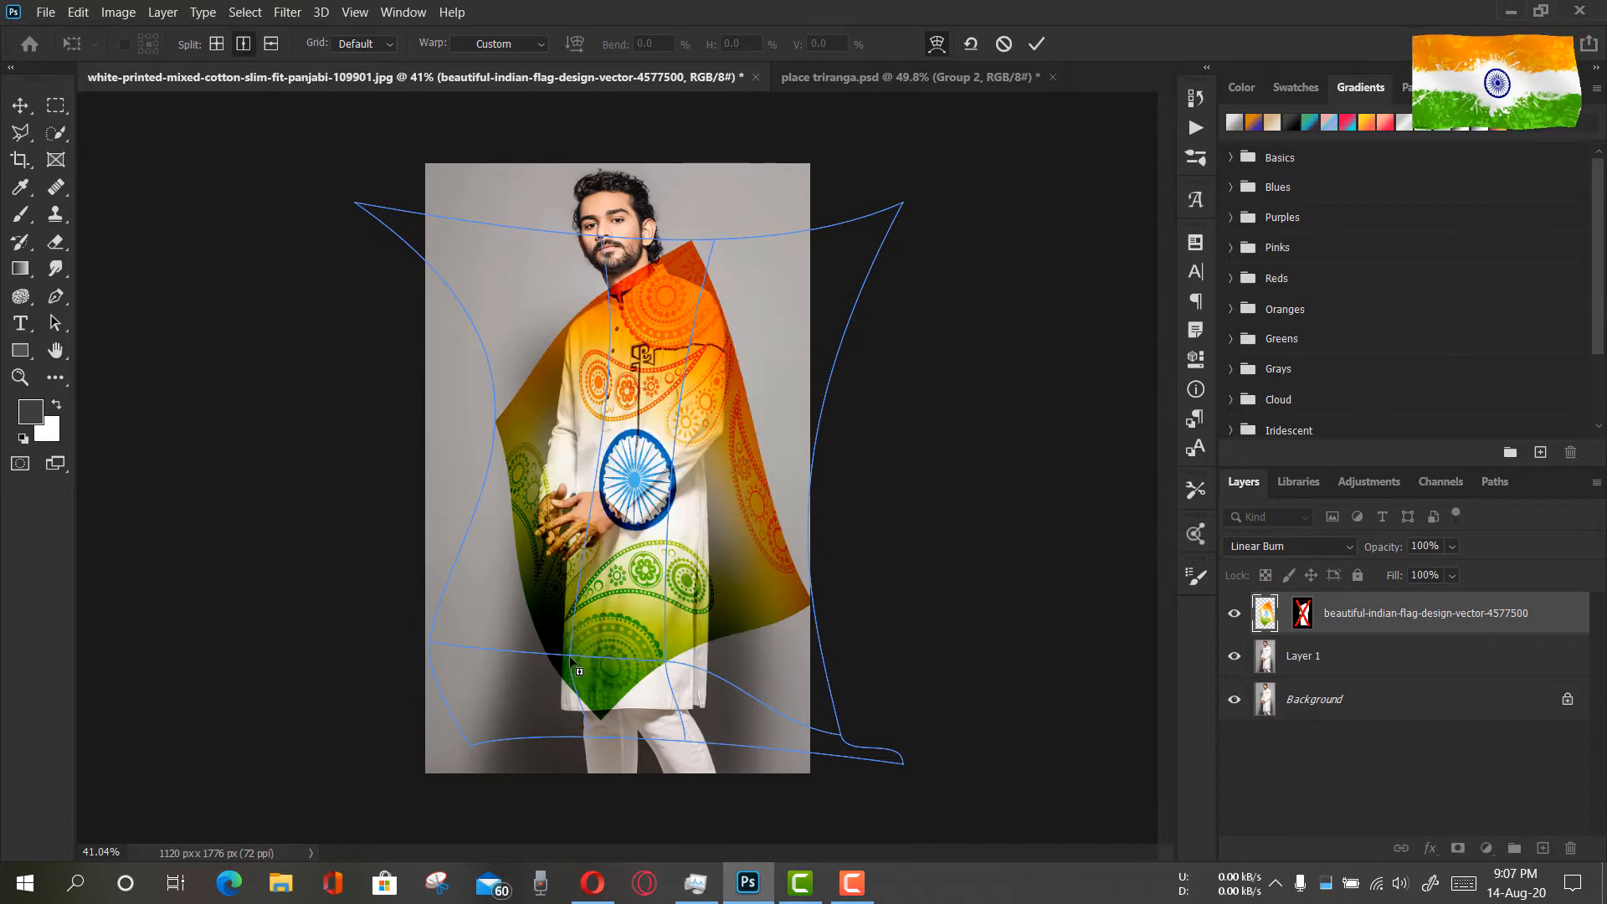
pyautogui.click(579, 649)
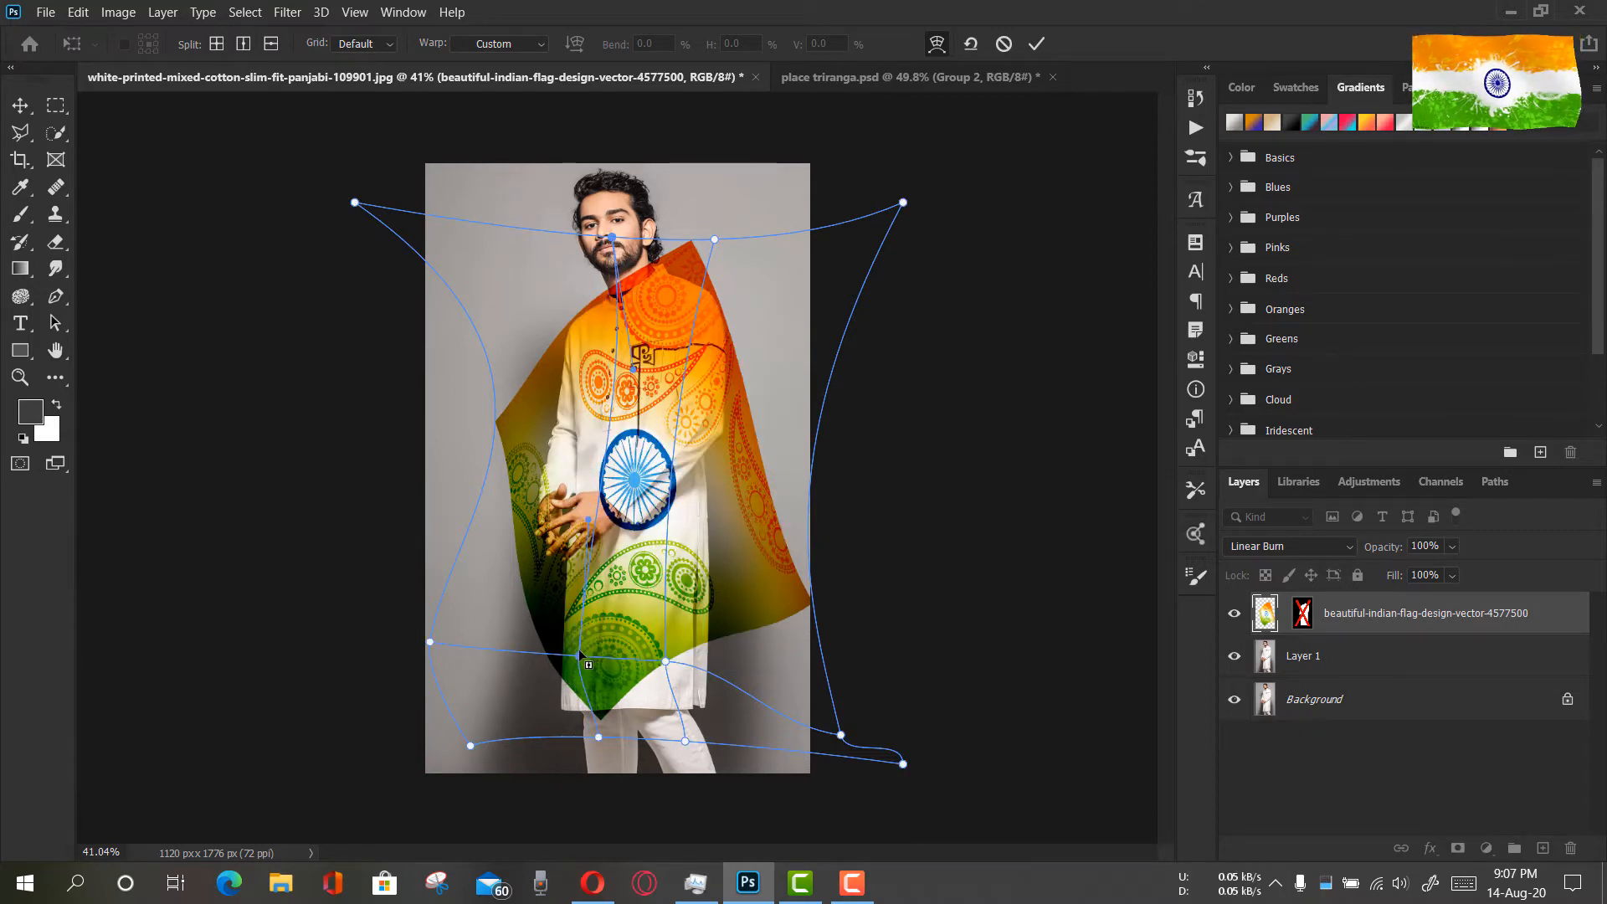
pyautogui.rightClick(579, 651)
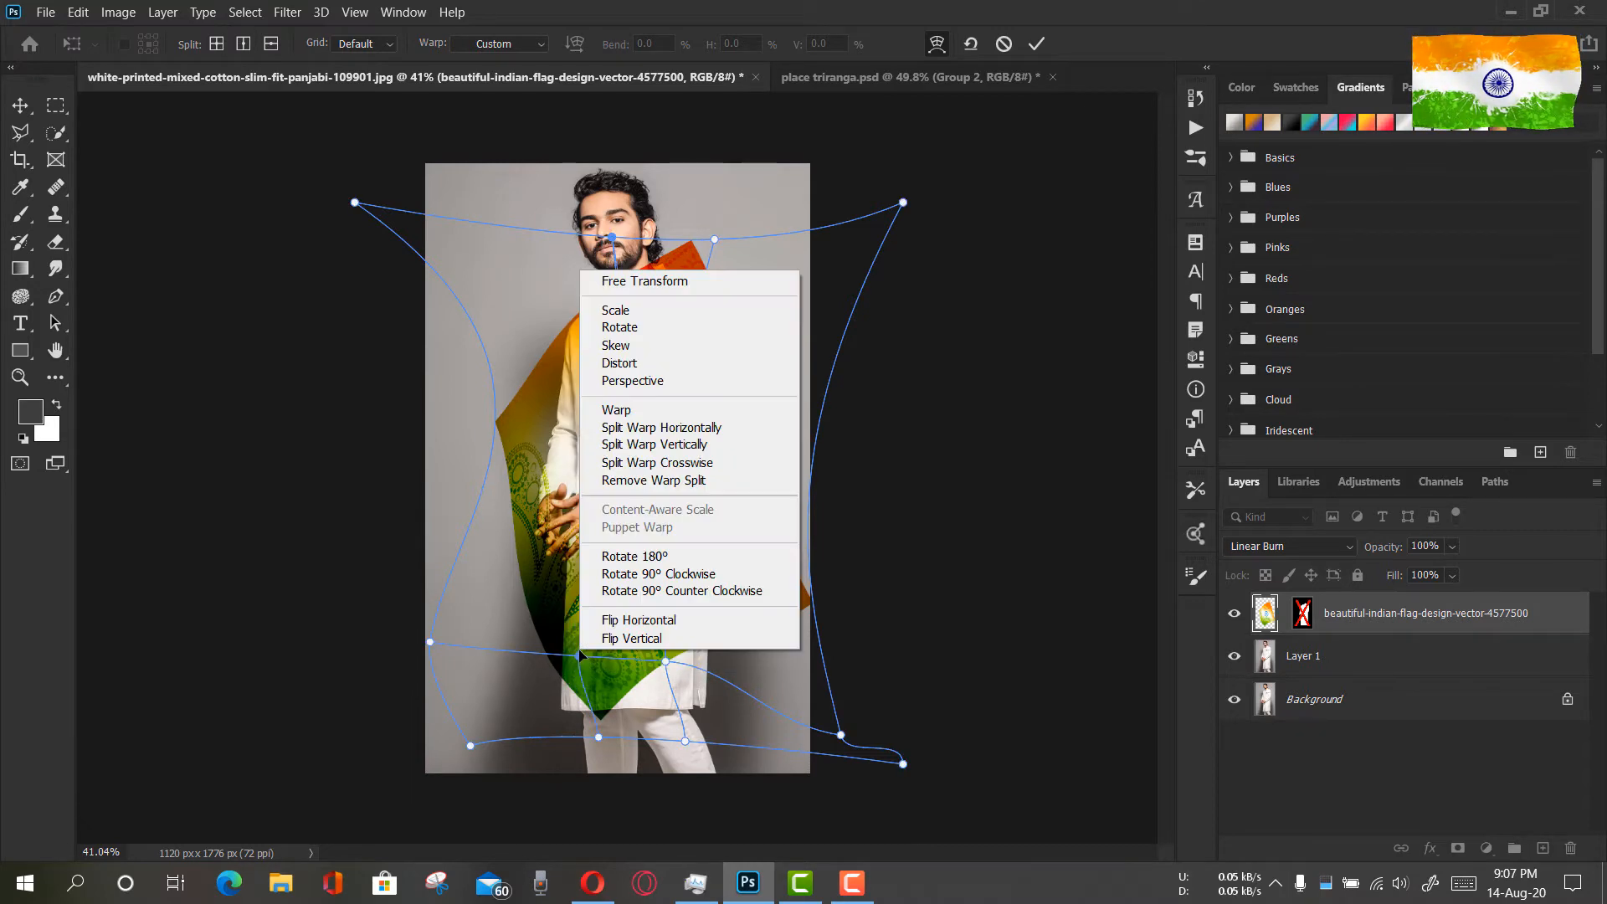
pyautogui.rightClick(566, 708)
pyautogui.click(657, 497)
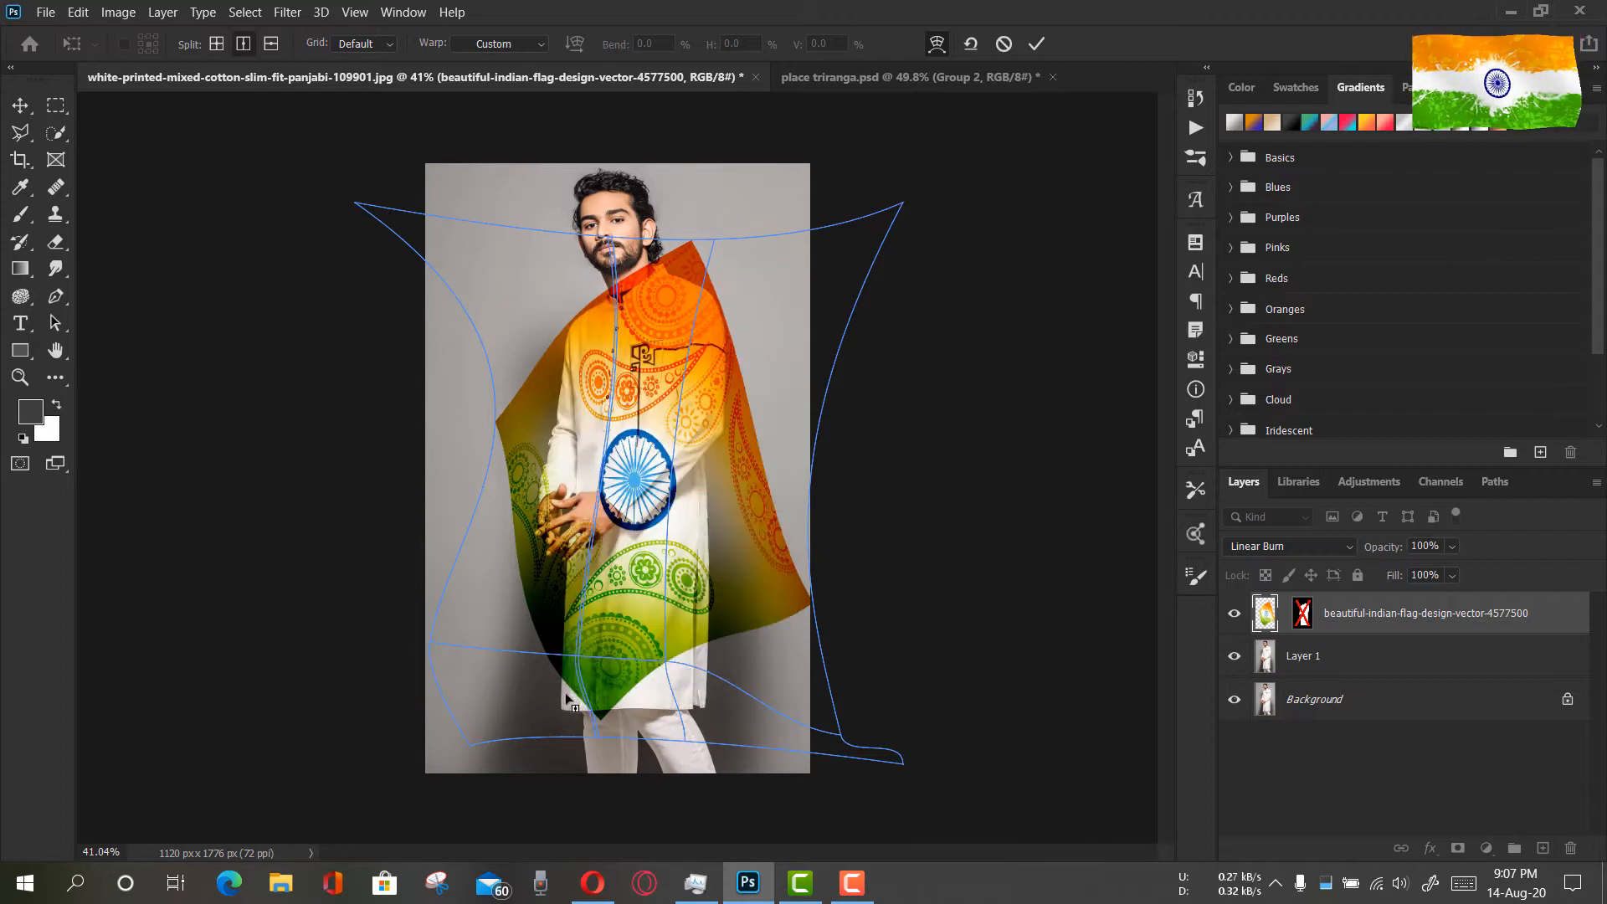
pyautogui.click(567, 714)
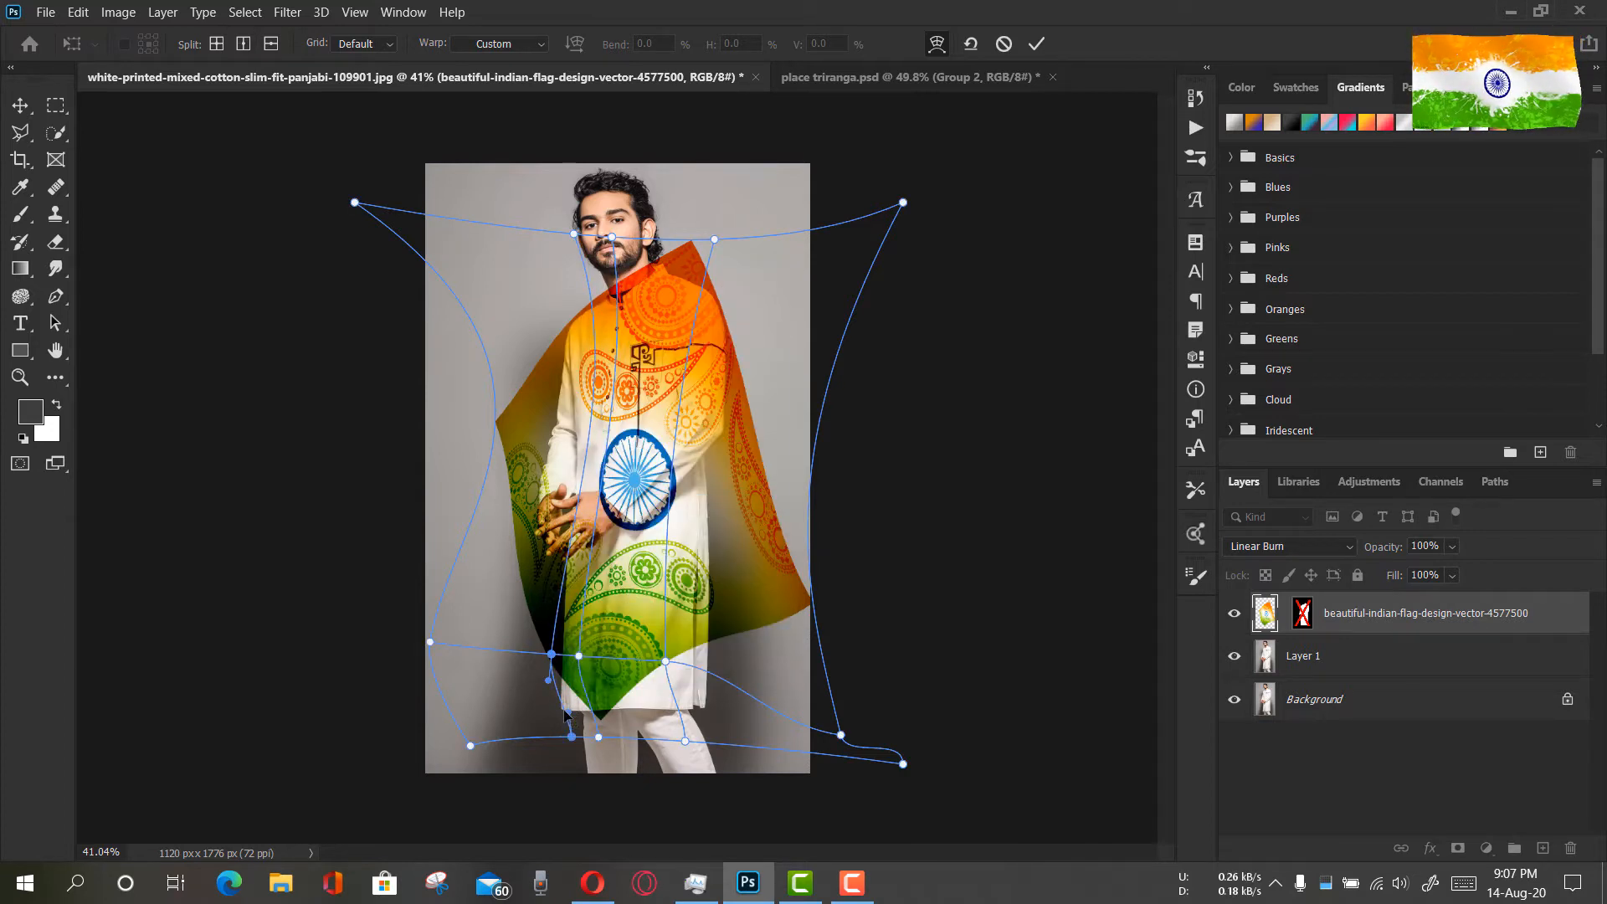
pyautogui.rightClick(567, 713)
pyautogui.click(657, 487)
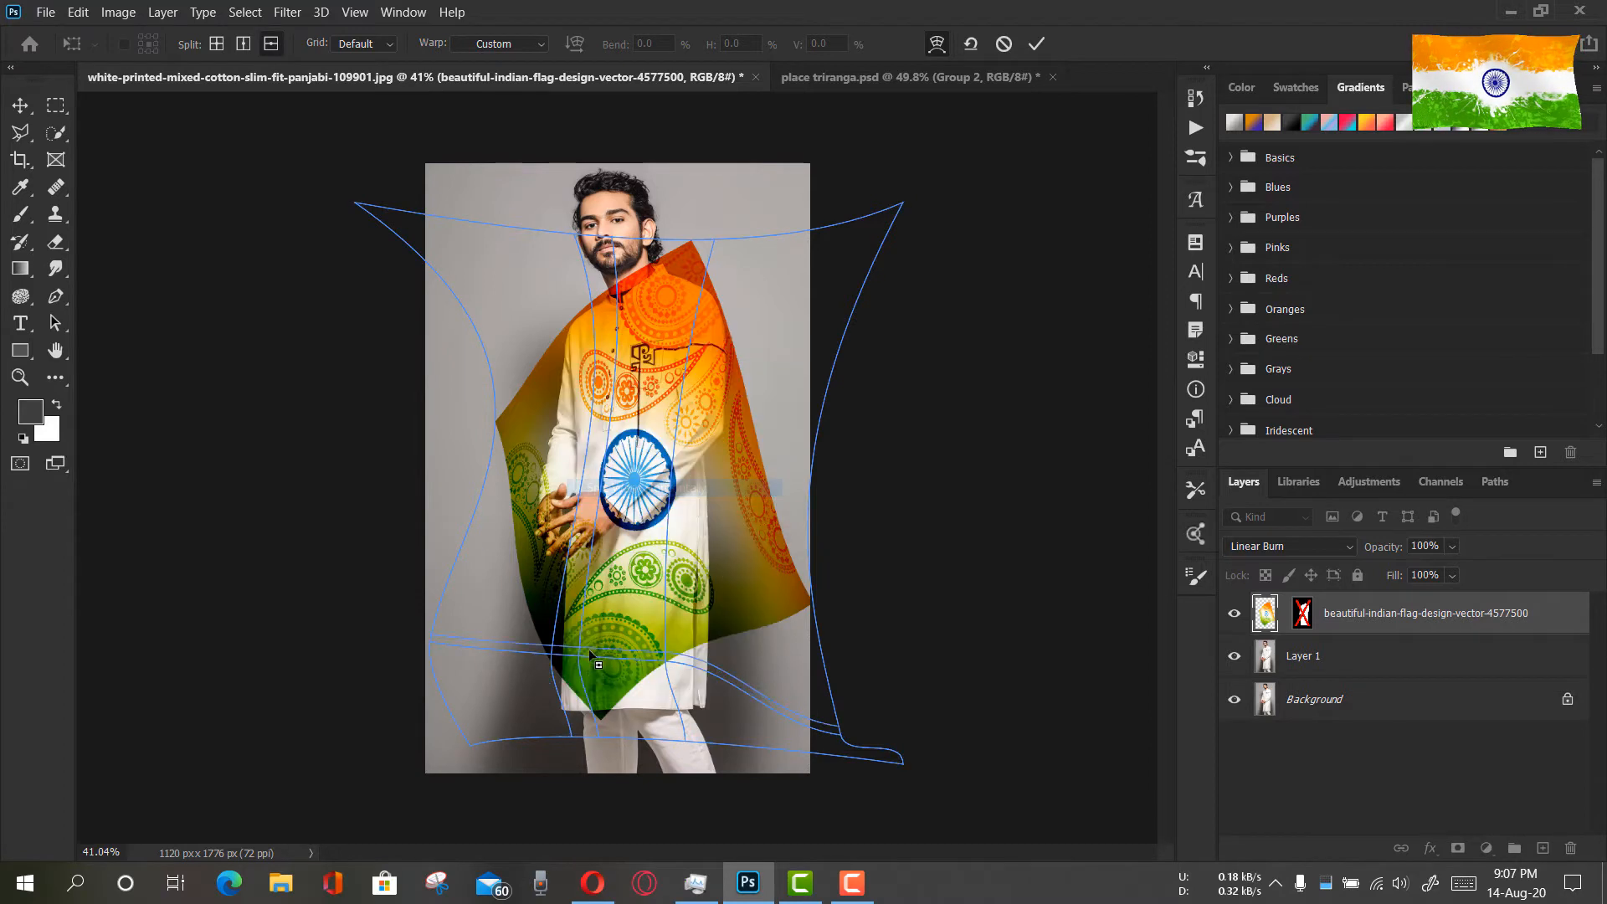
pyautogui.click(563, 710)
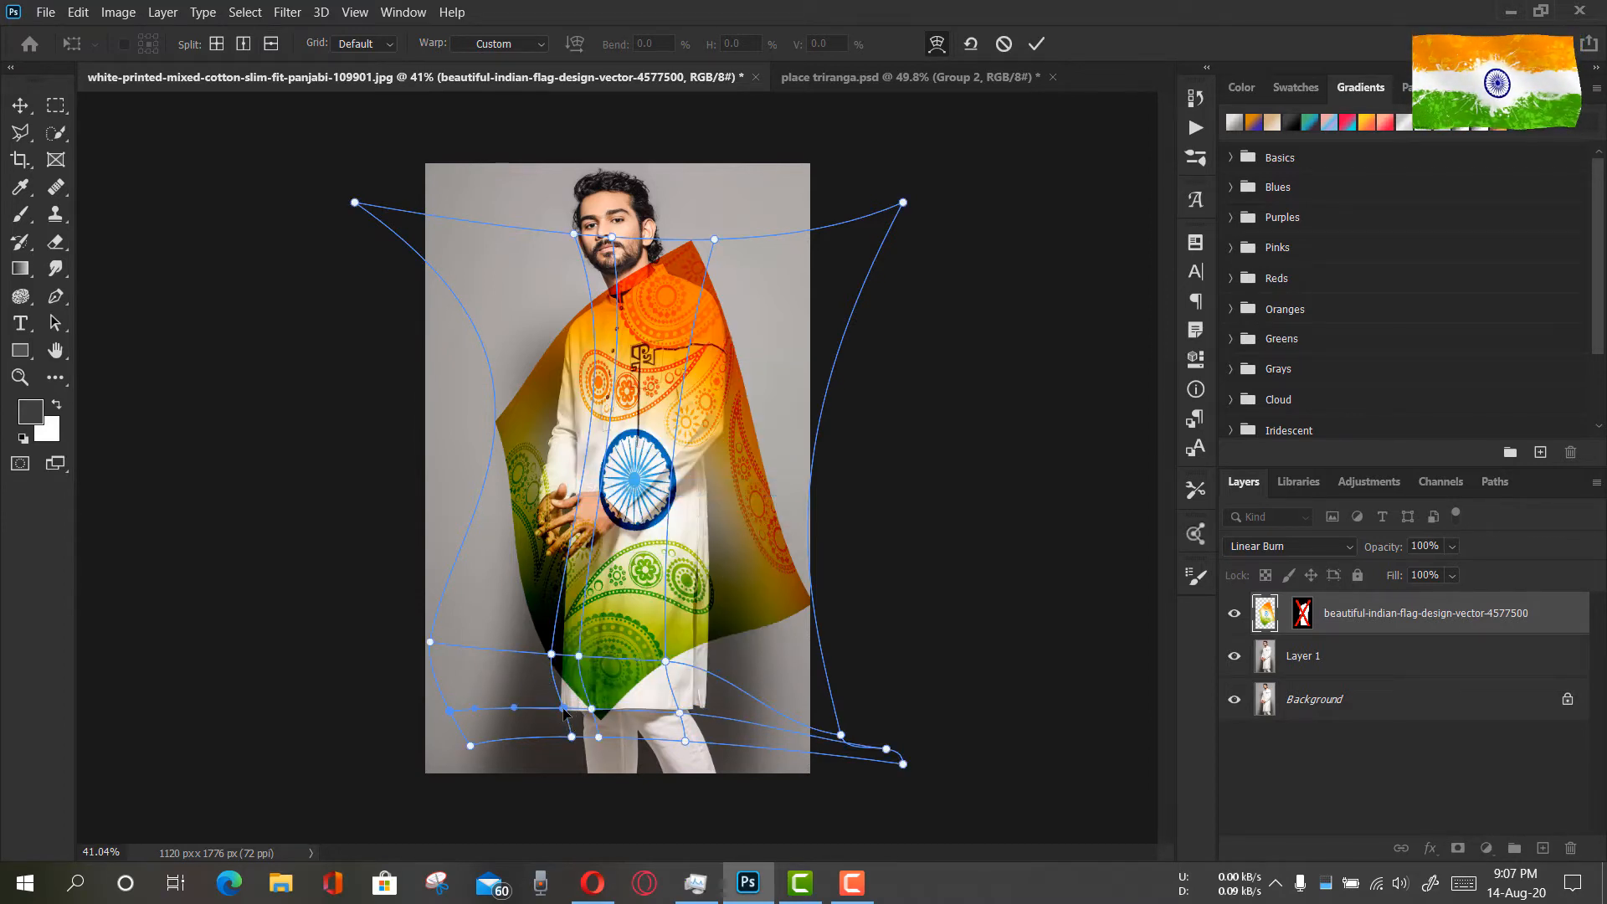
# Pull the mesh junctions near the hem outward so the flag covers more of the kurta's lower corners, and apply the warp
pyautogui.moveTo(564, 712); pyautogui.dragTo(531, 785)
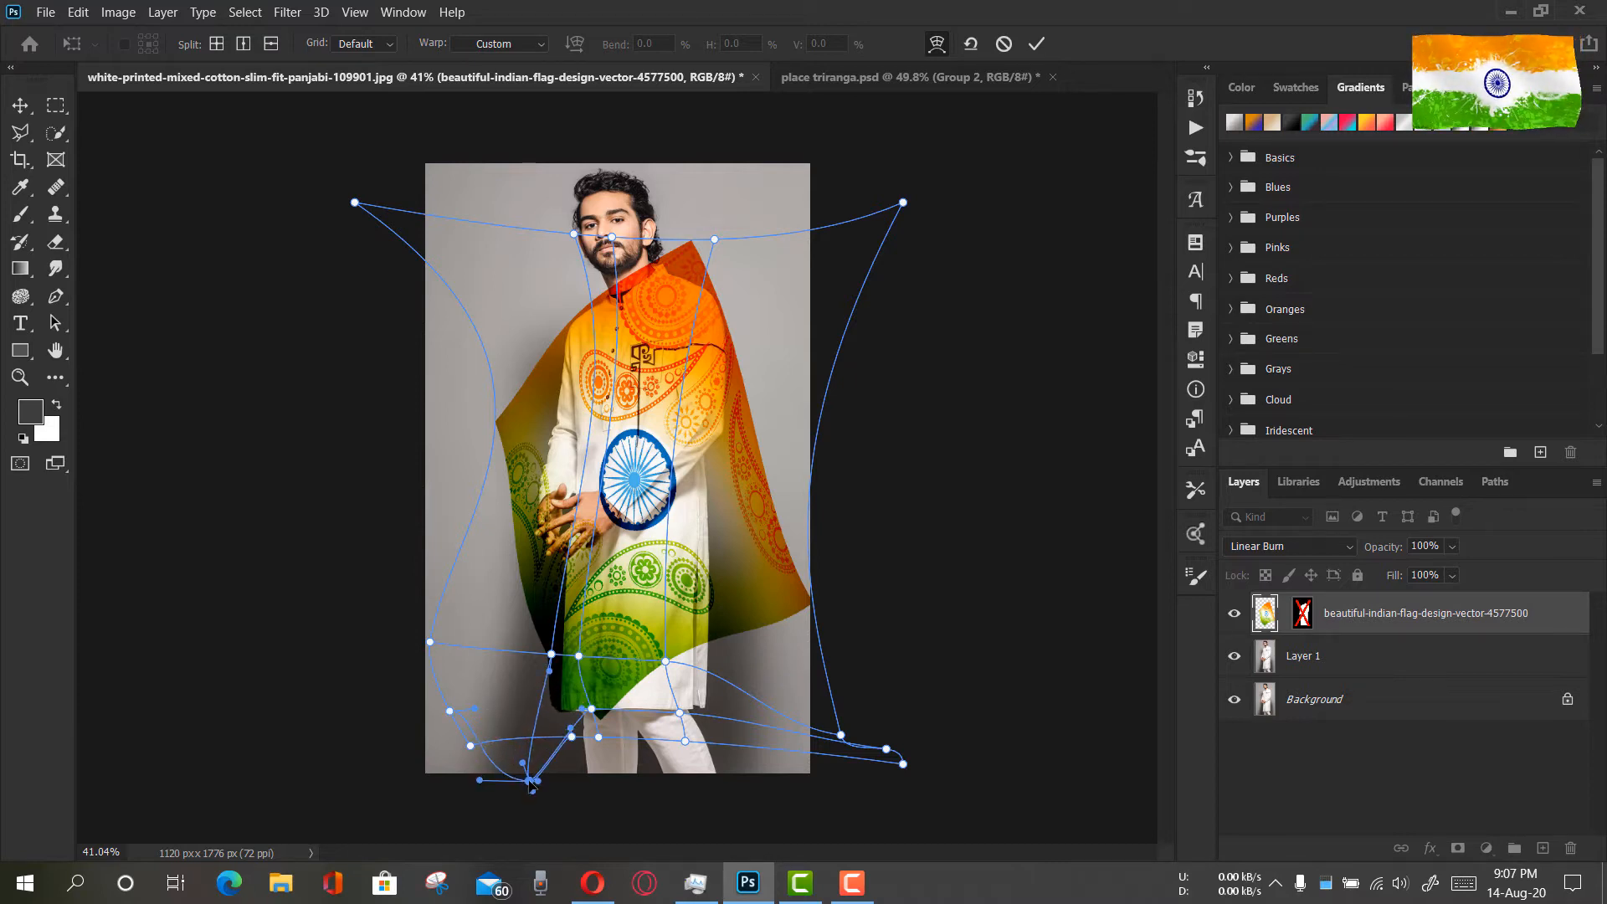
pyautogui.click(587, 709)
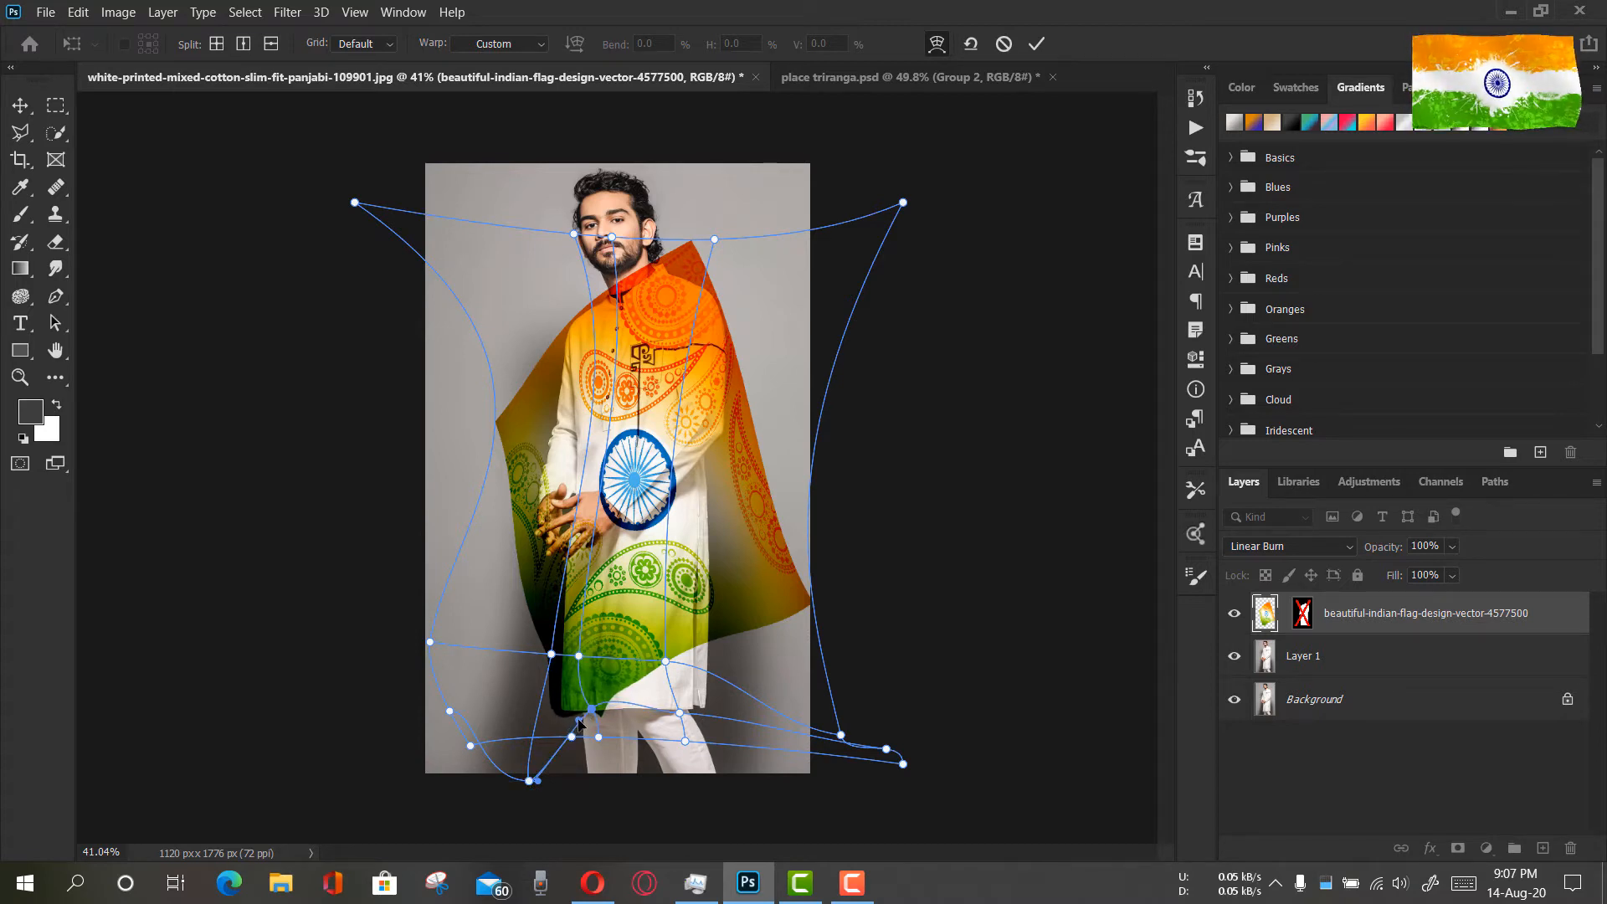
pyautogui.click(677, 714)
pyautogui.moveTo(682, 723); pyautogui.dragTo(702, 749)
pyautogui.moveTo(667, 666); pyautogui.dragTo(678, 669)
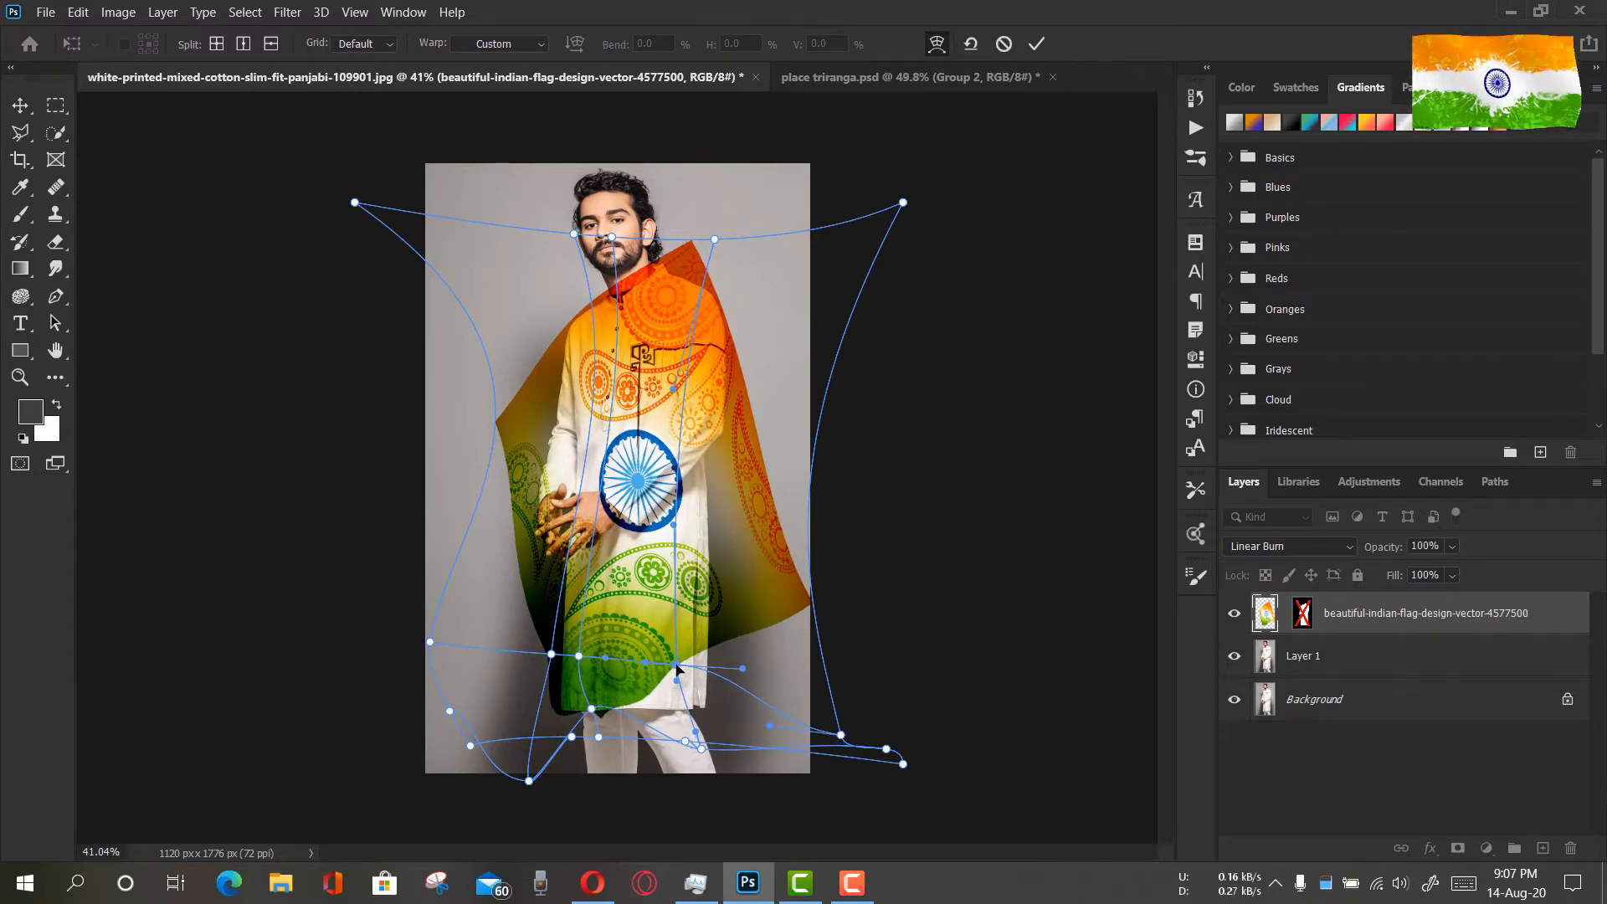
pyautogui.moveTo(615, 492); pyautogui.dragTo(611, 489)
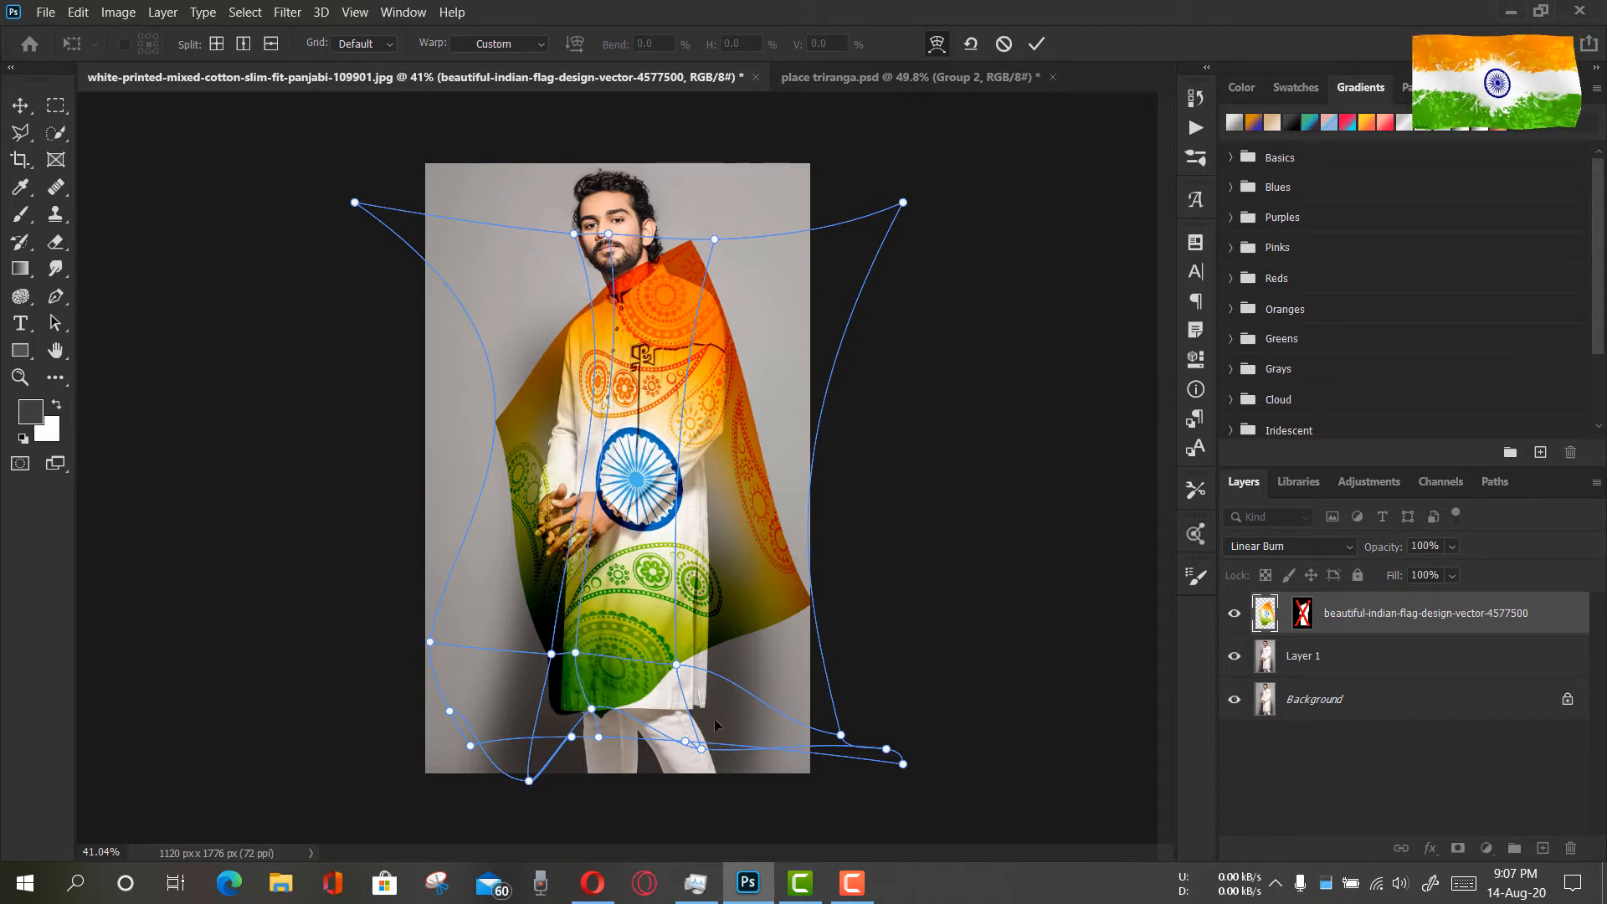
pyautogui.click(1038, 44)
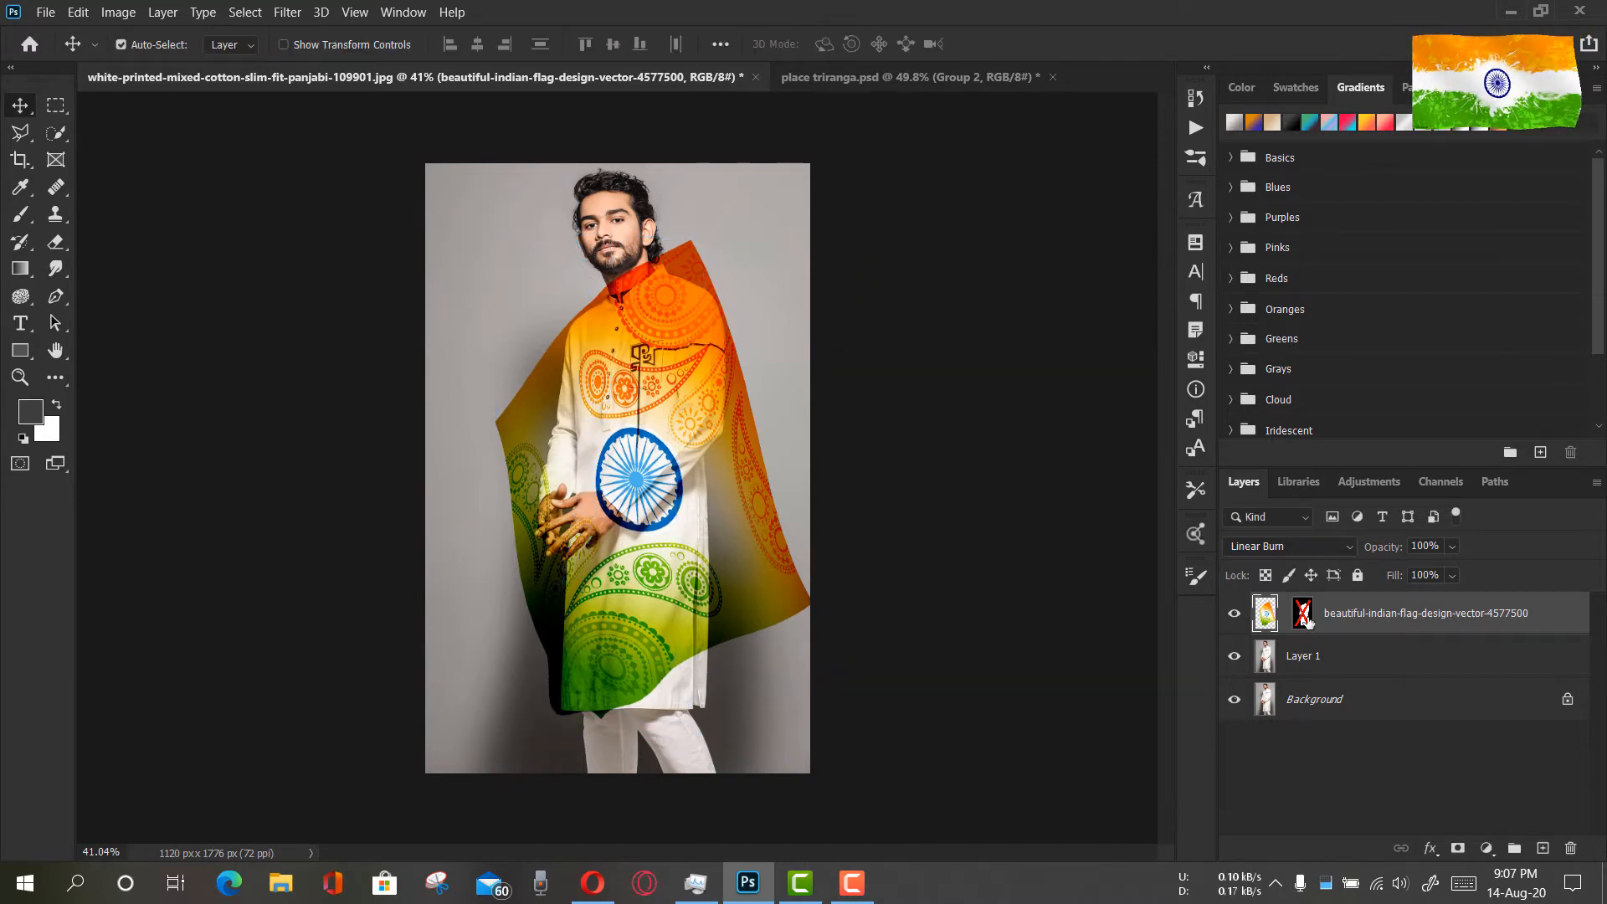
# Re-enable the flag layer's mask to check the fit on the kurta, and disable it again
pyautogui.keyDown('shift'); pyautogui.click(1307, 620); pyautogui.keyUp('shift')
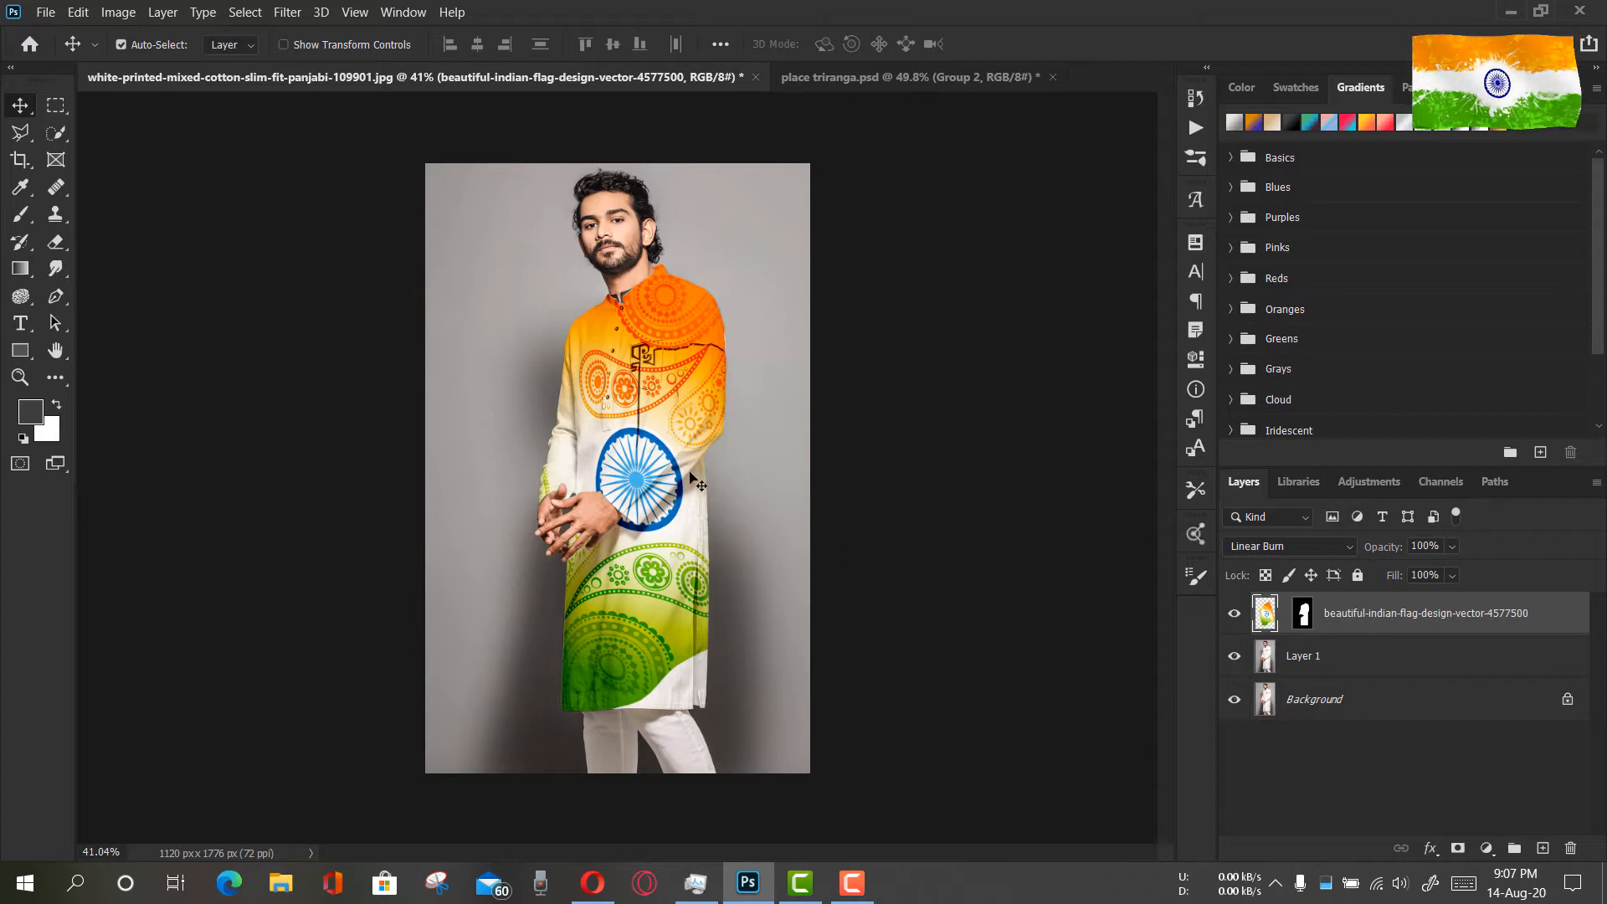
pyautogui.keyDown('shift'); pyautogui.click(1304, 618); pyautogui.keyUp('shift')
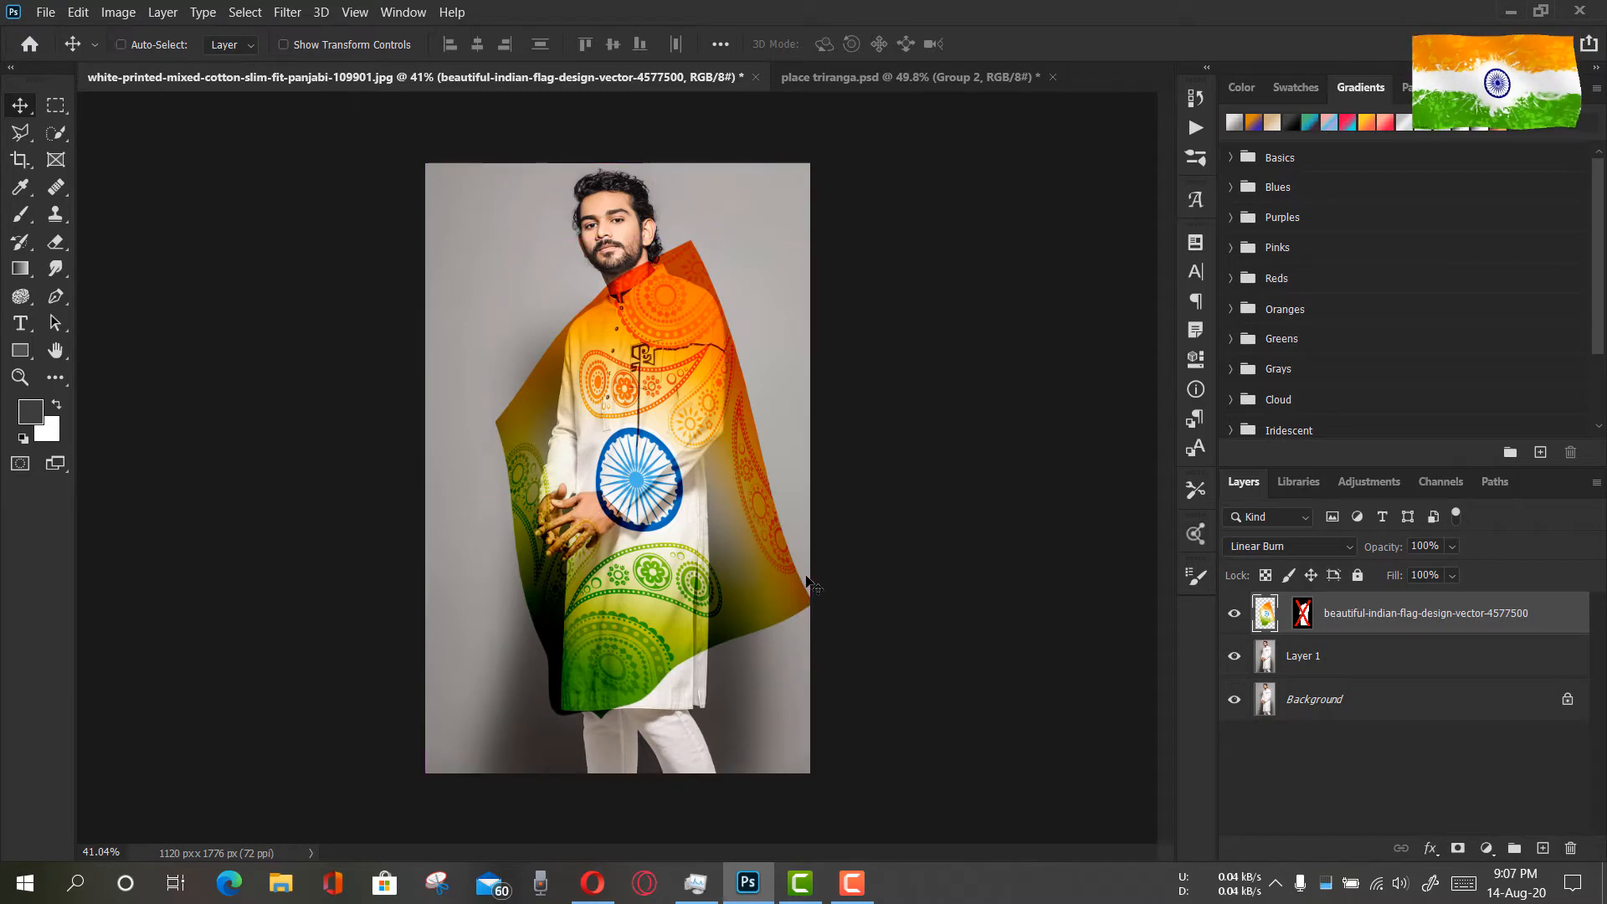
# Start another warp on the flag design, splitting its mesh horizontally below the wheel and twice vertically through the kurta's middle and right part
pyautogui.hotkey('ctrl', 't')
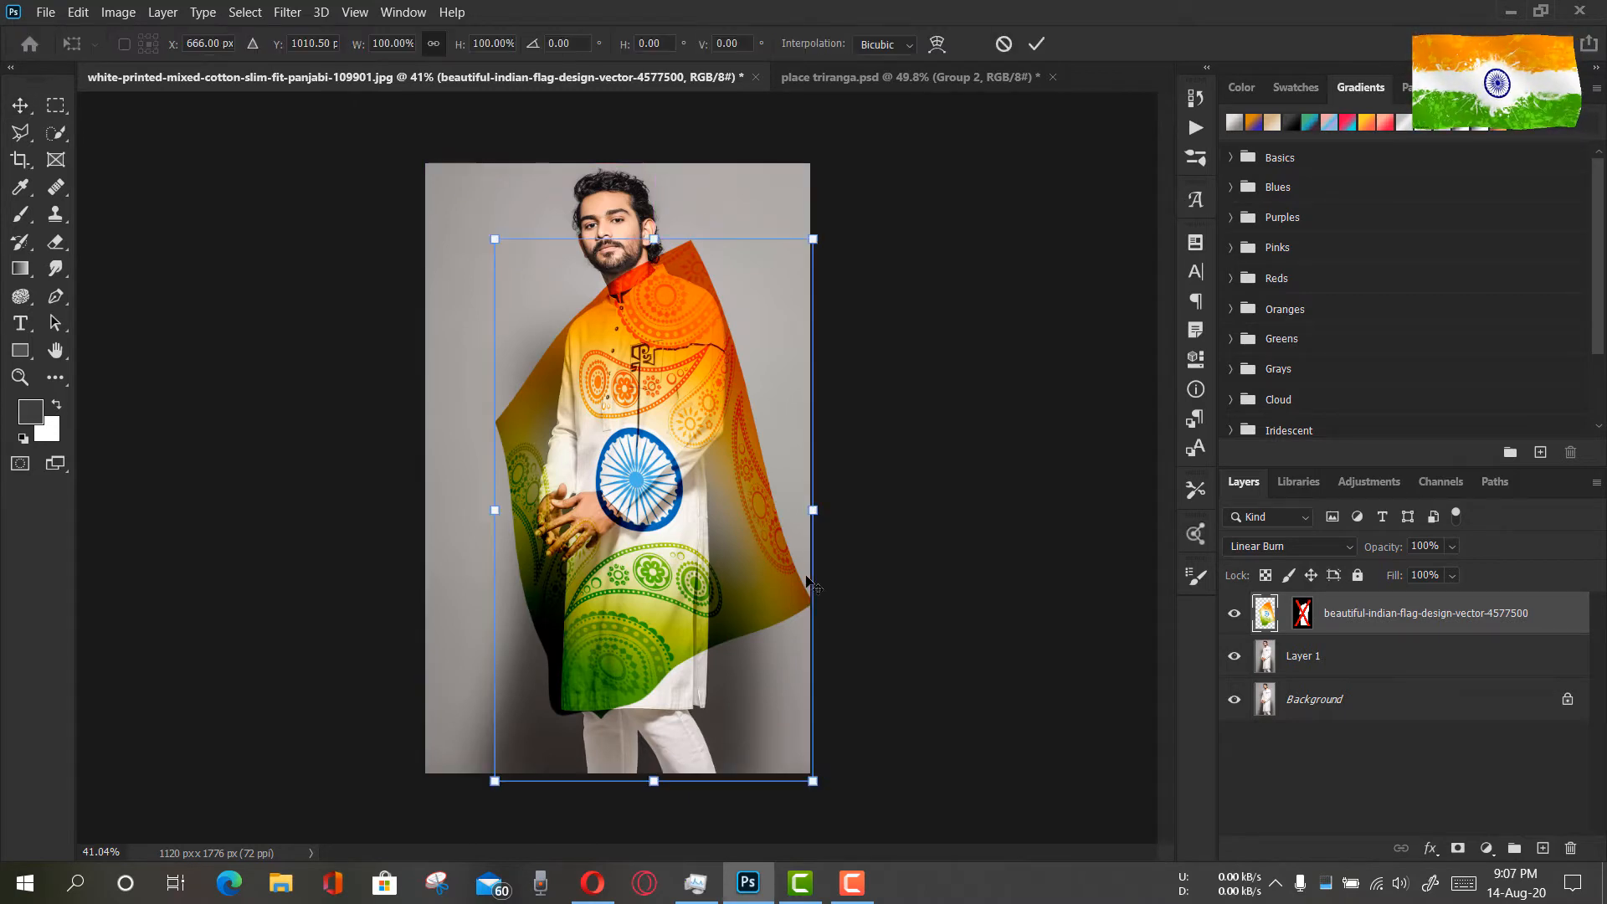
pyautogui.rightClick(676, 661)
pyautogui.click(751, 417)
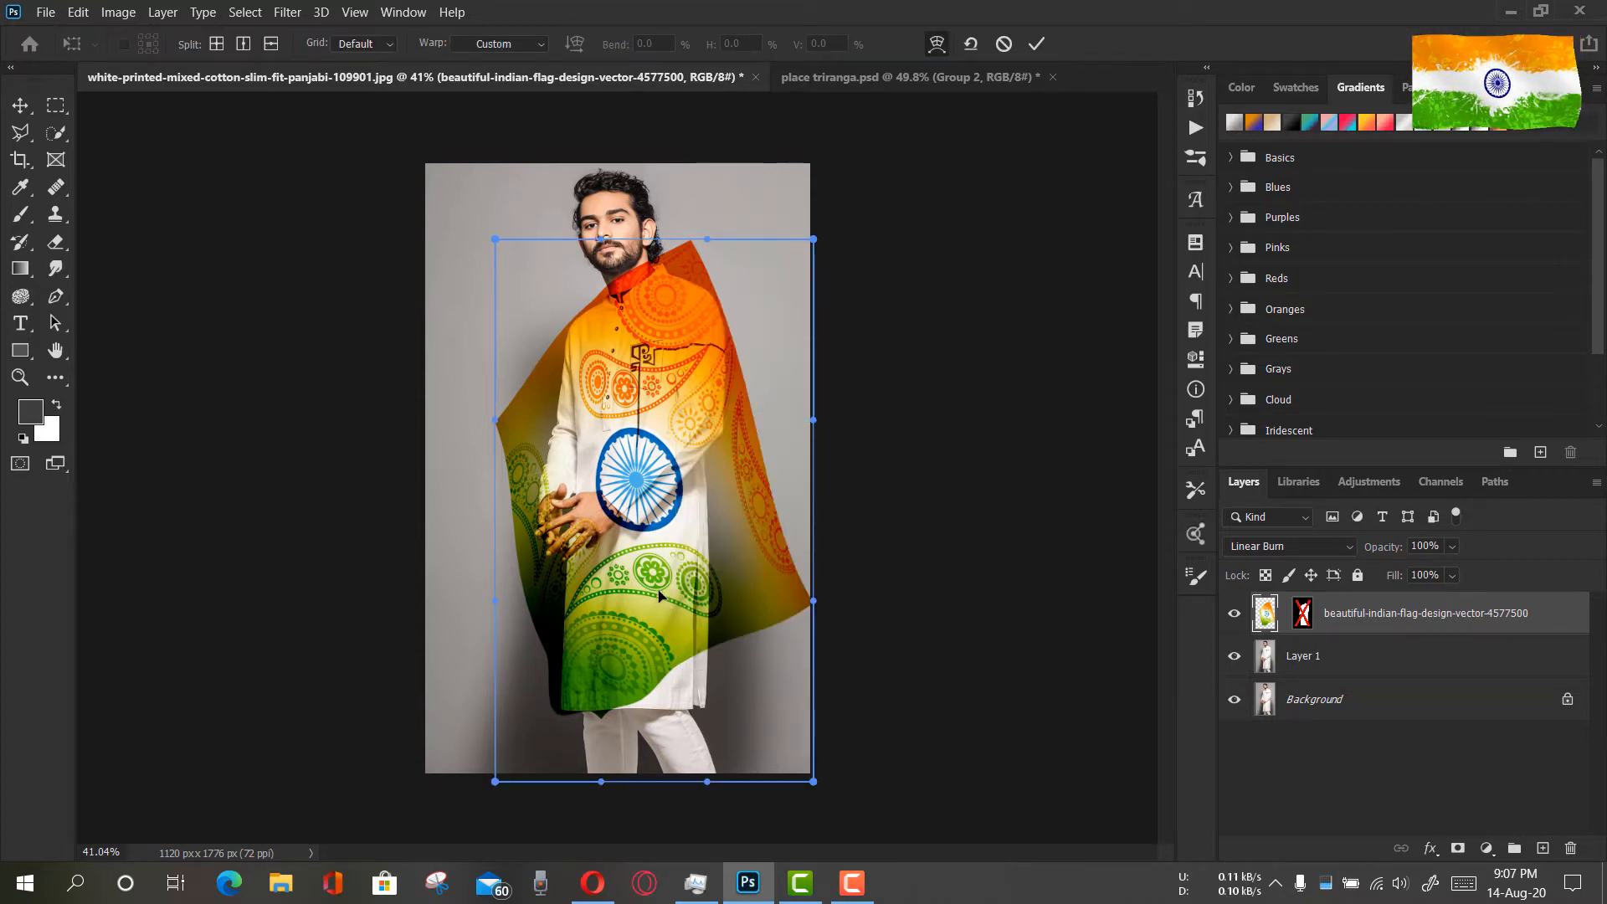
pyautogui.rightClick(639, 571)
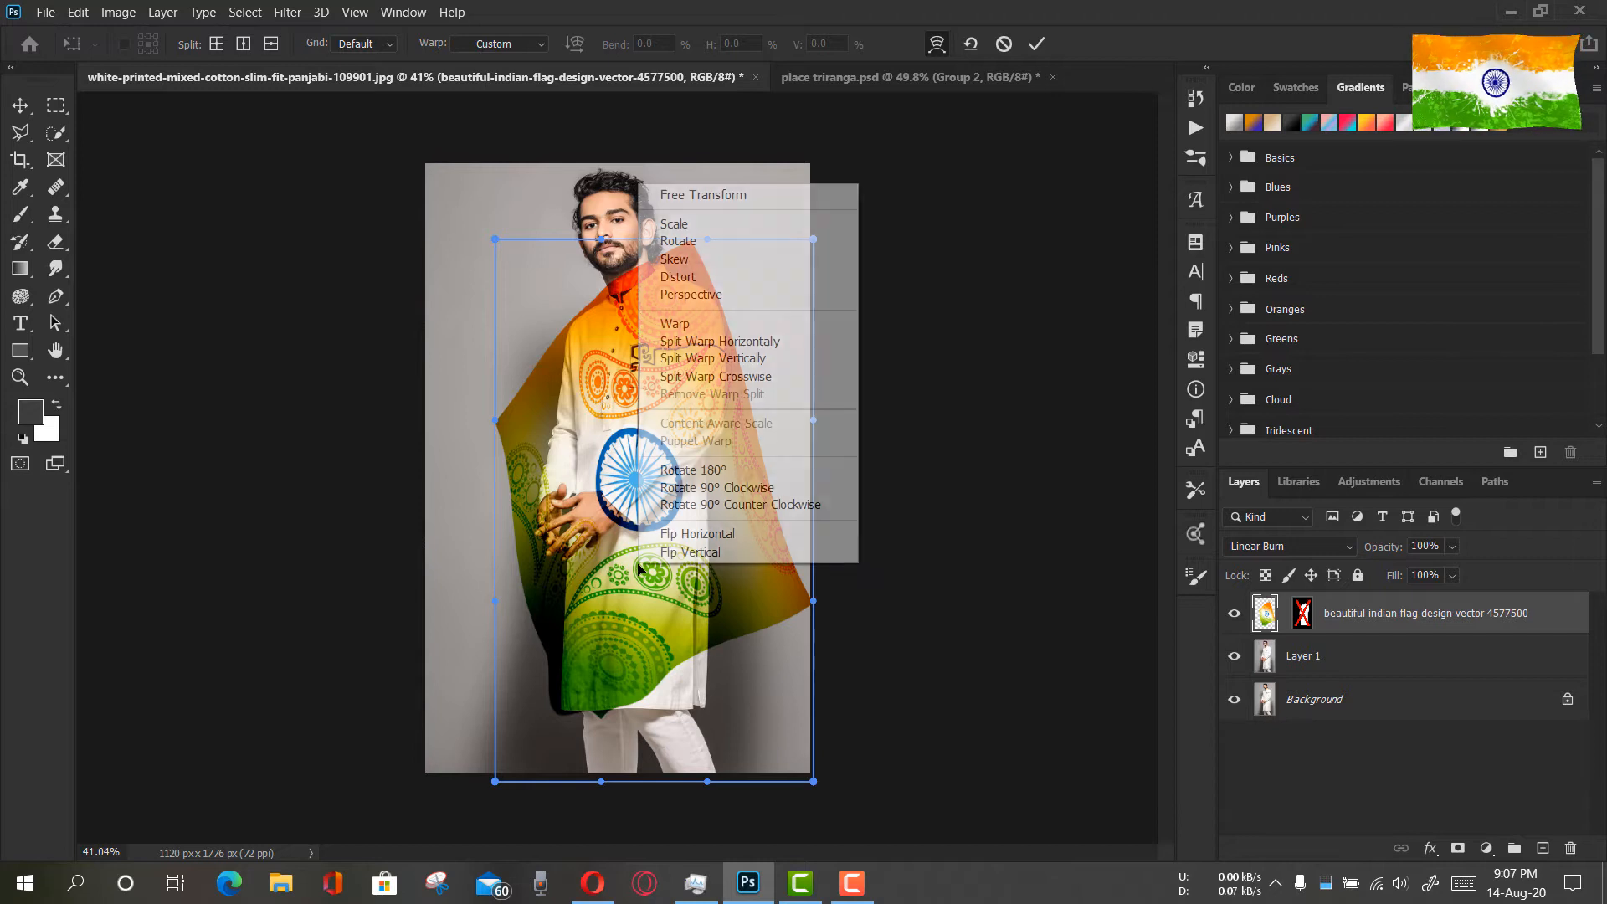
pyautogui.click(721, 359)
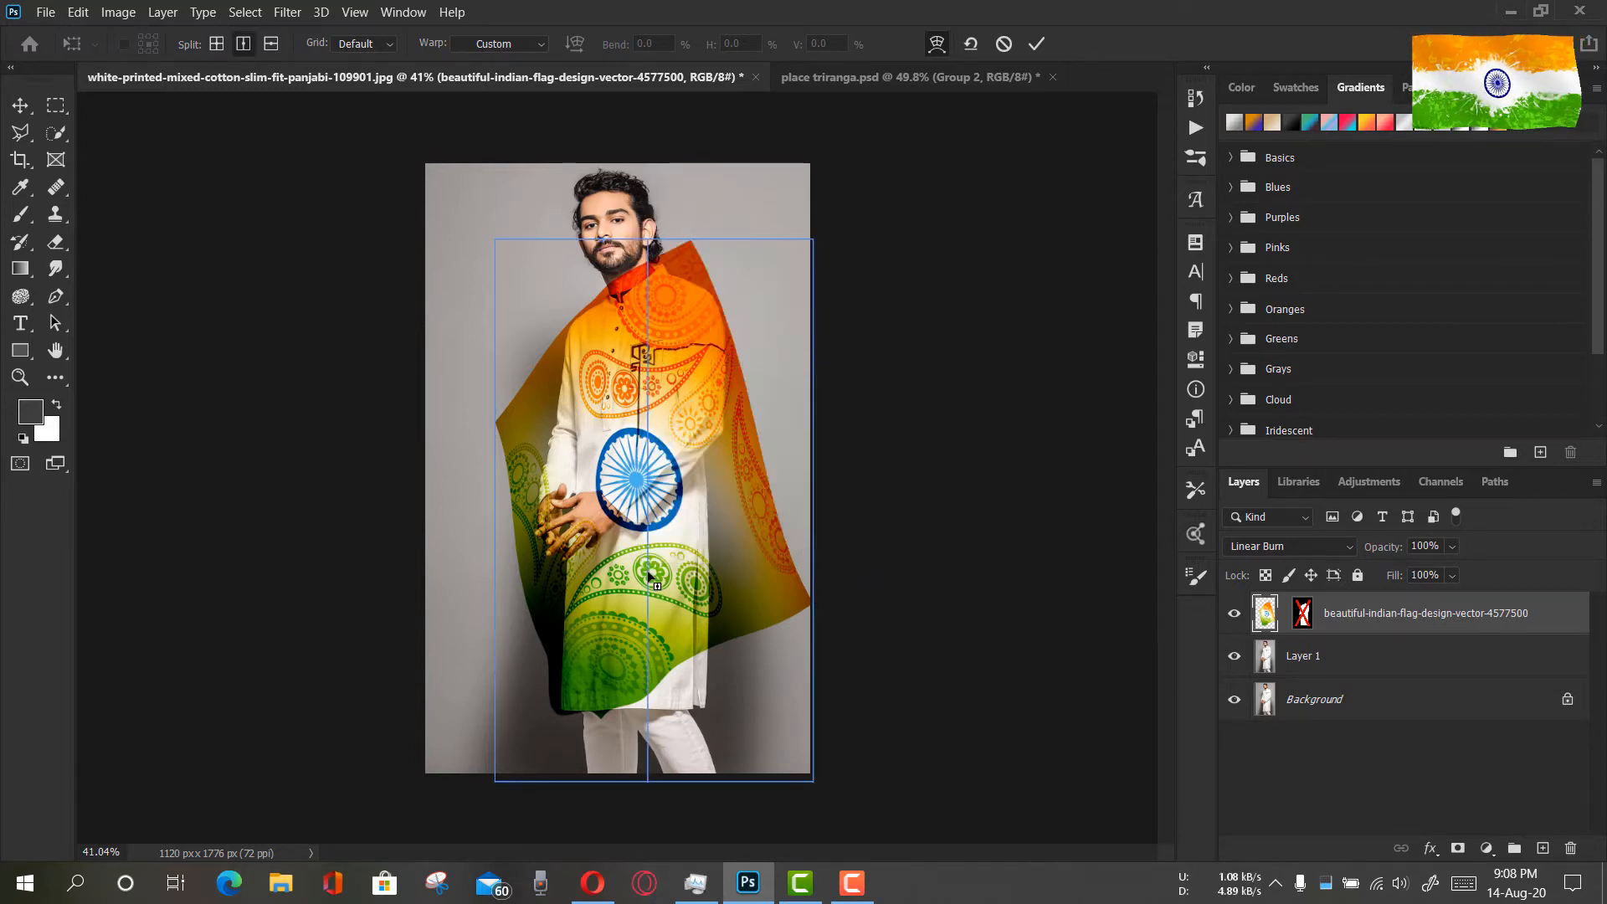
pyautogui.rightClick(648, 577)
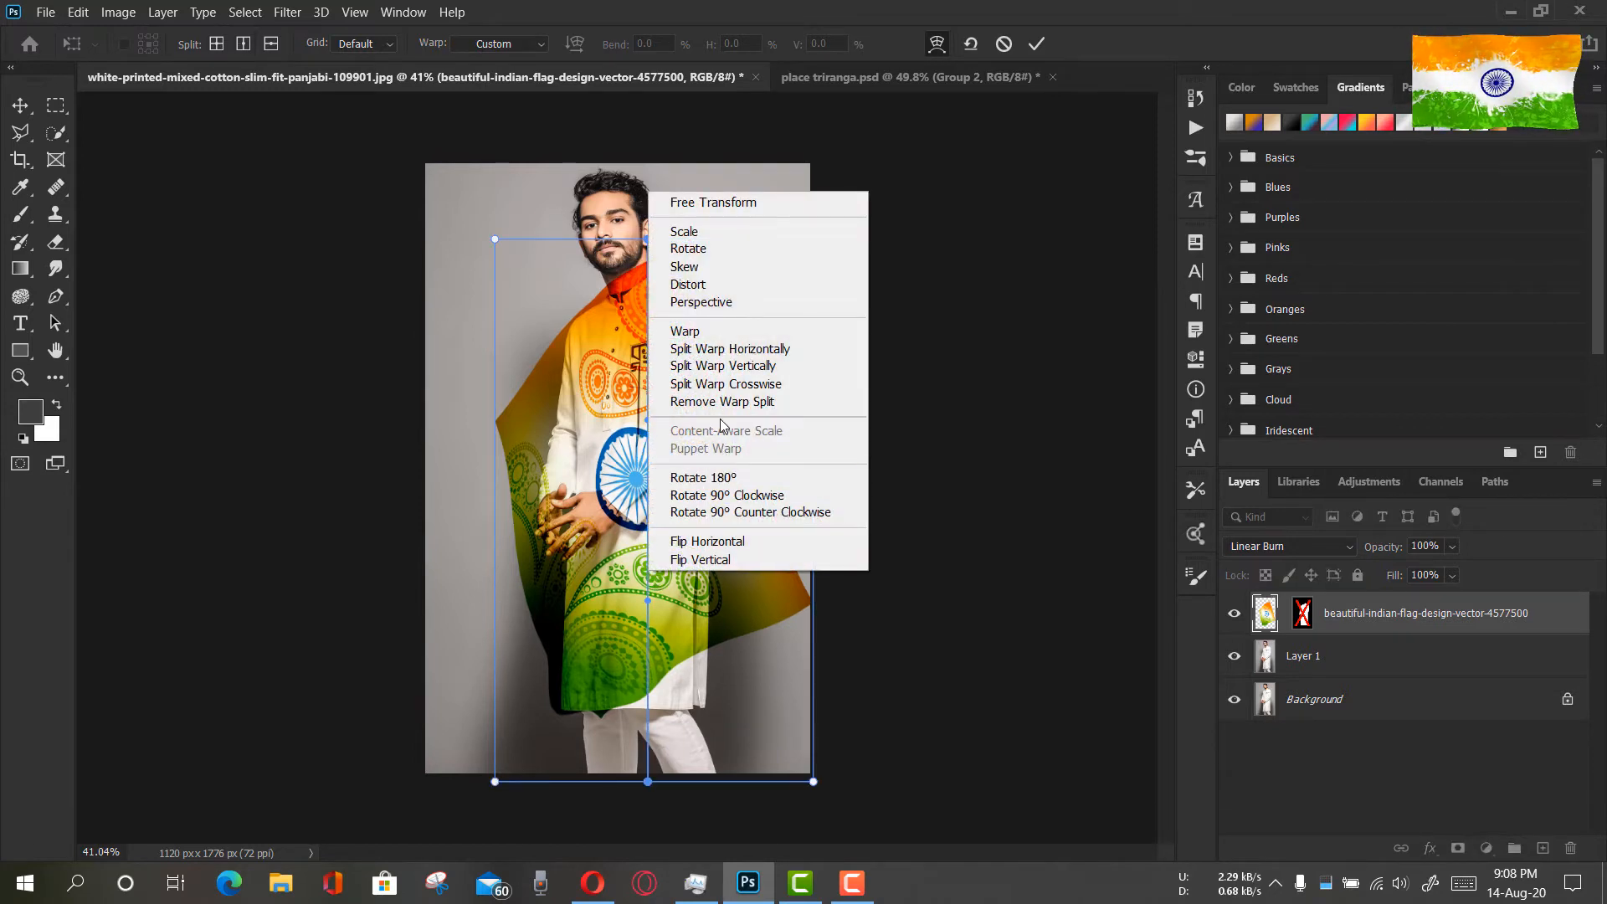
pyautogui.click(729, 349)
pyautogui.click(648, 550)
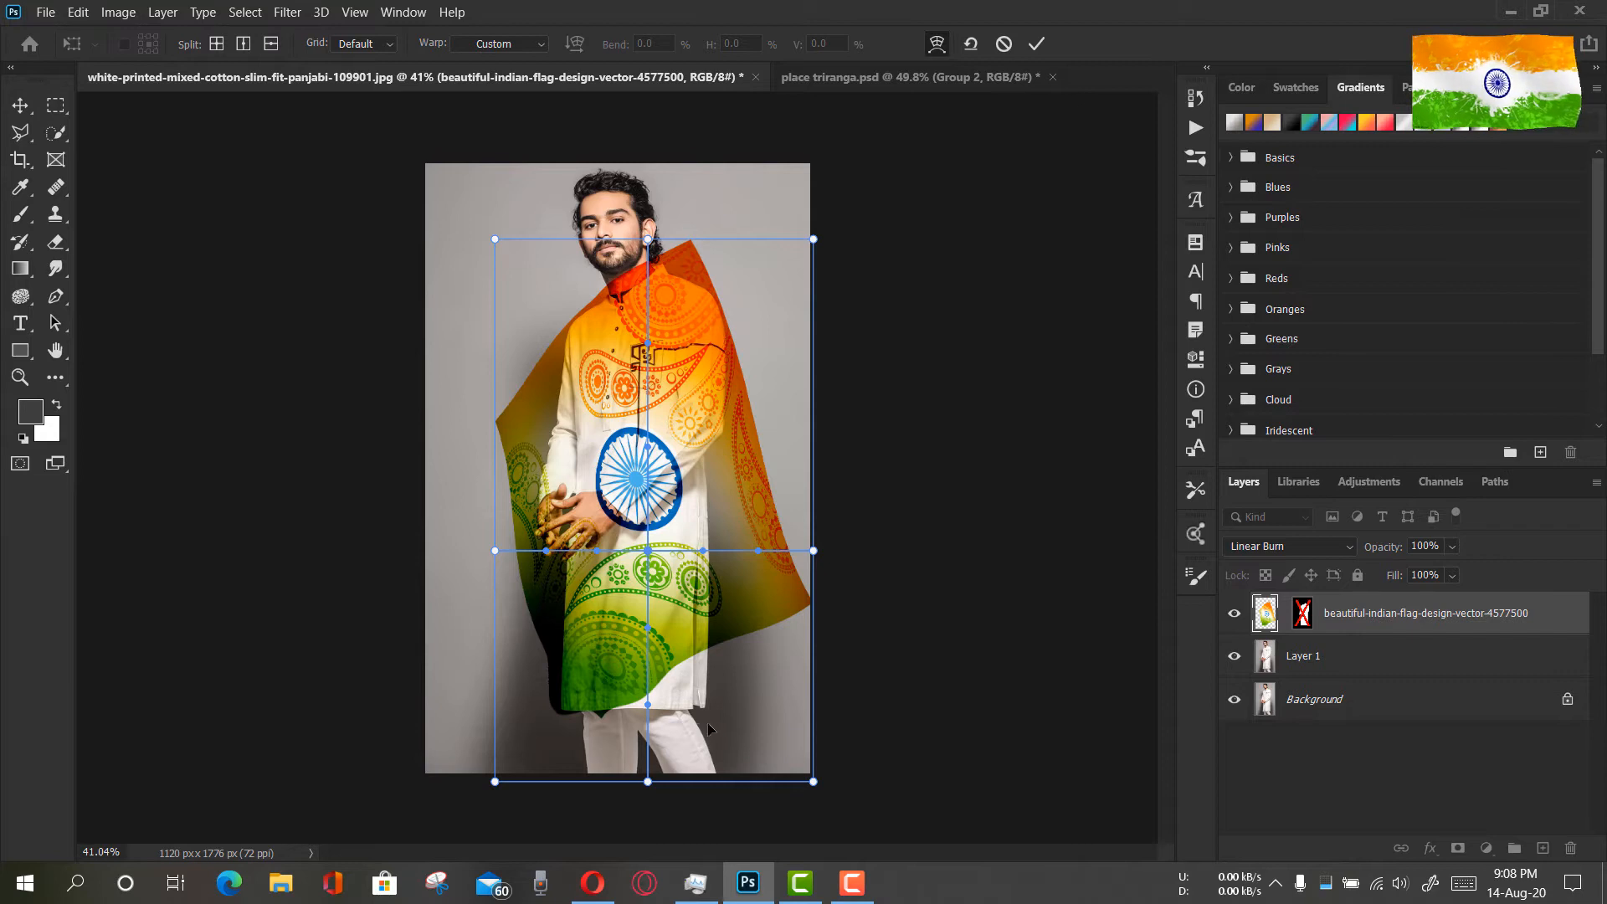
pyautogui.rightClick(674, 667)
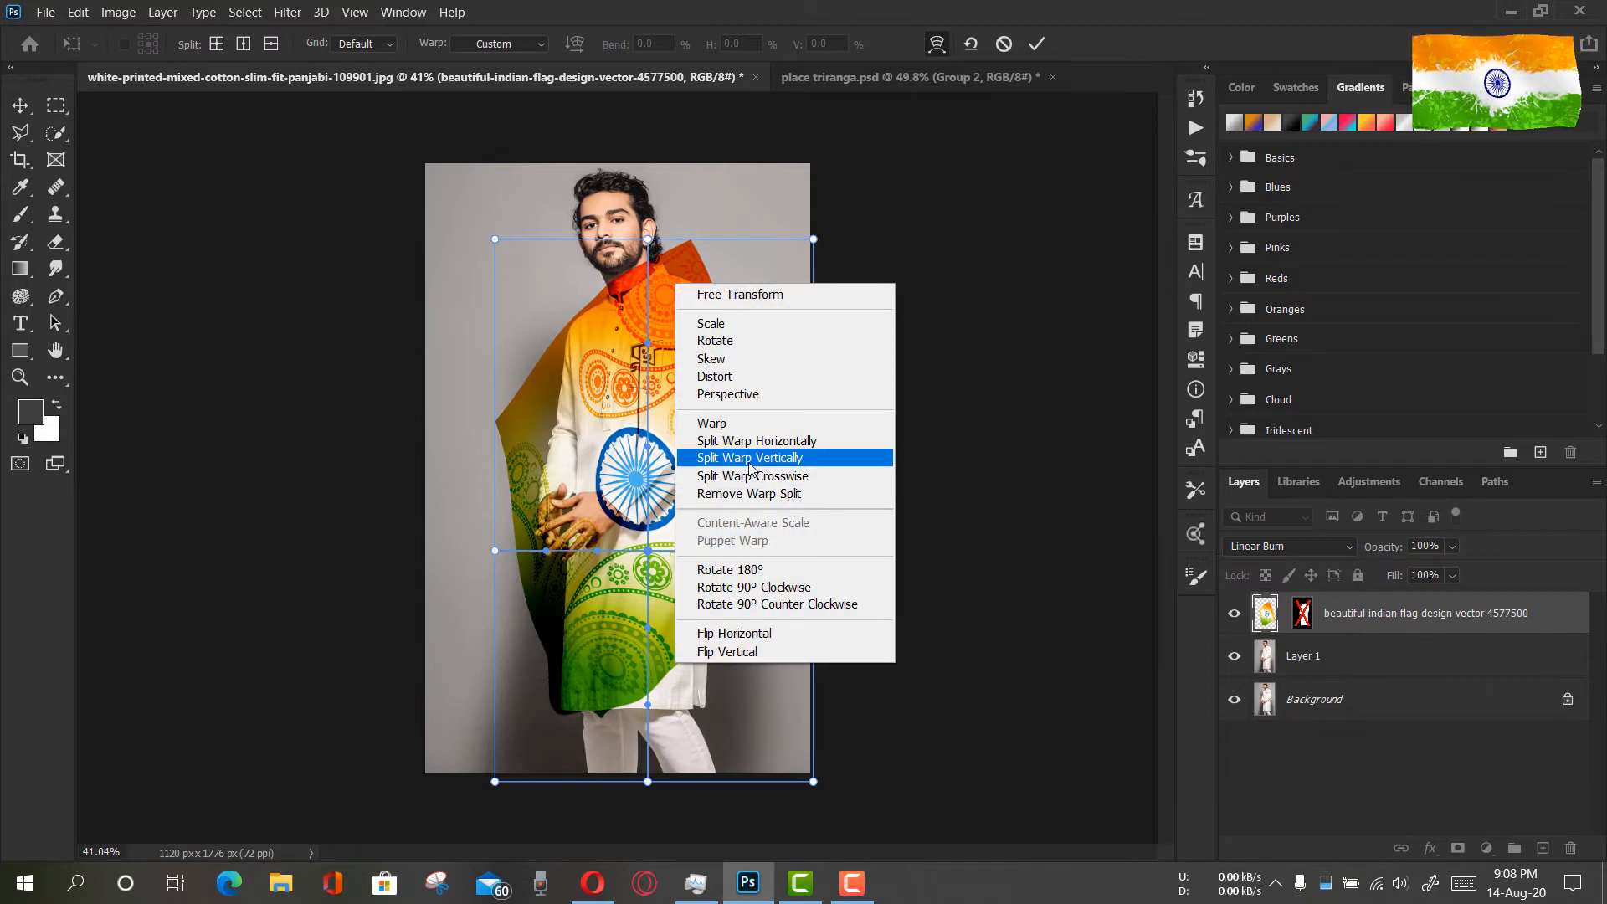
pyautogui.click(753, 452)
pyautogui.click(677, 667)
pyautogui.rightClick(677, 667)
pyautogui.click(755, 441)
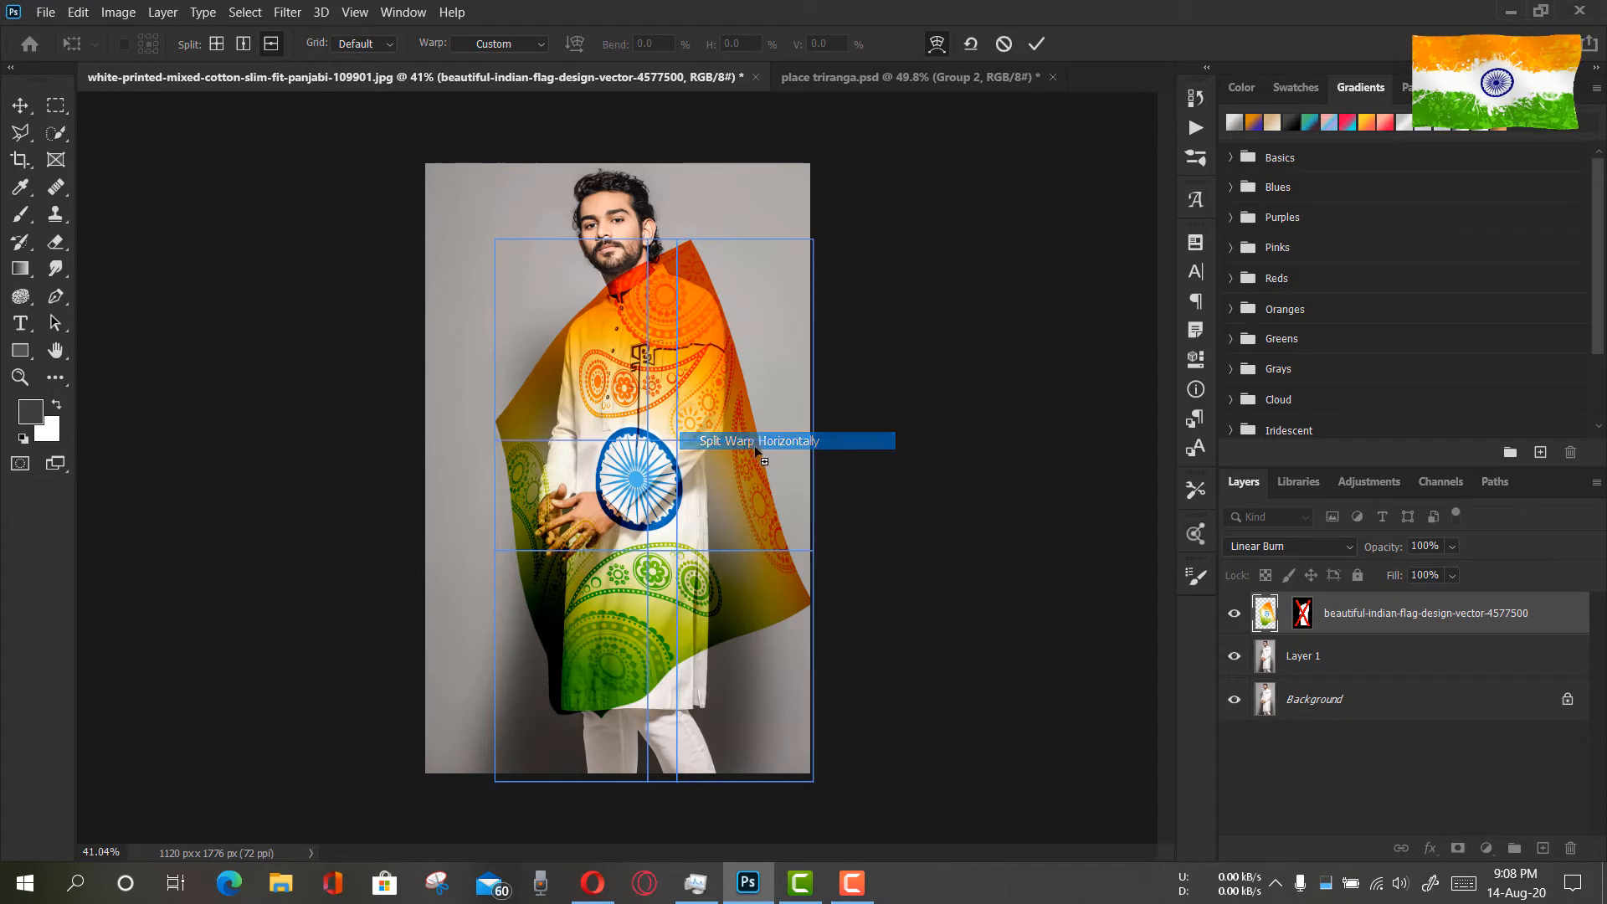
pyautogui.click(675, 665)
pyautogui.moveTo(679, 666); pyautogui.dragTo(711, 682)
pyautogui.hotkey('ctrl', 'z')
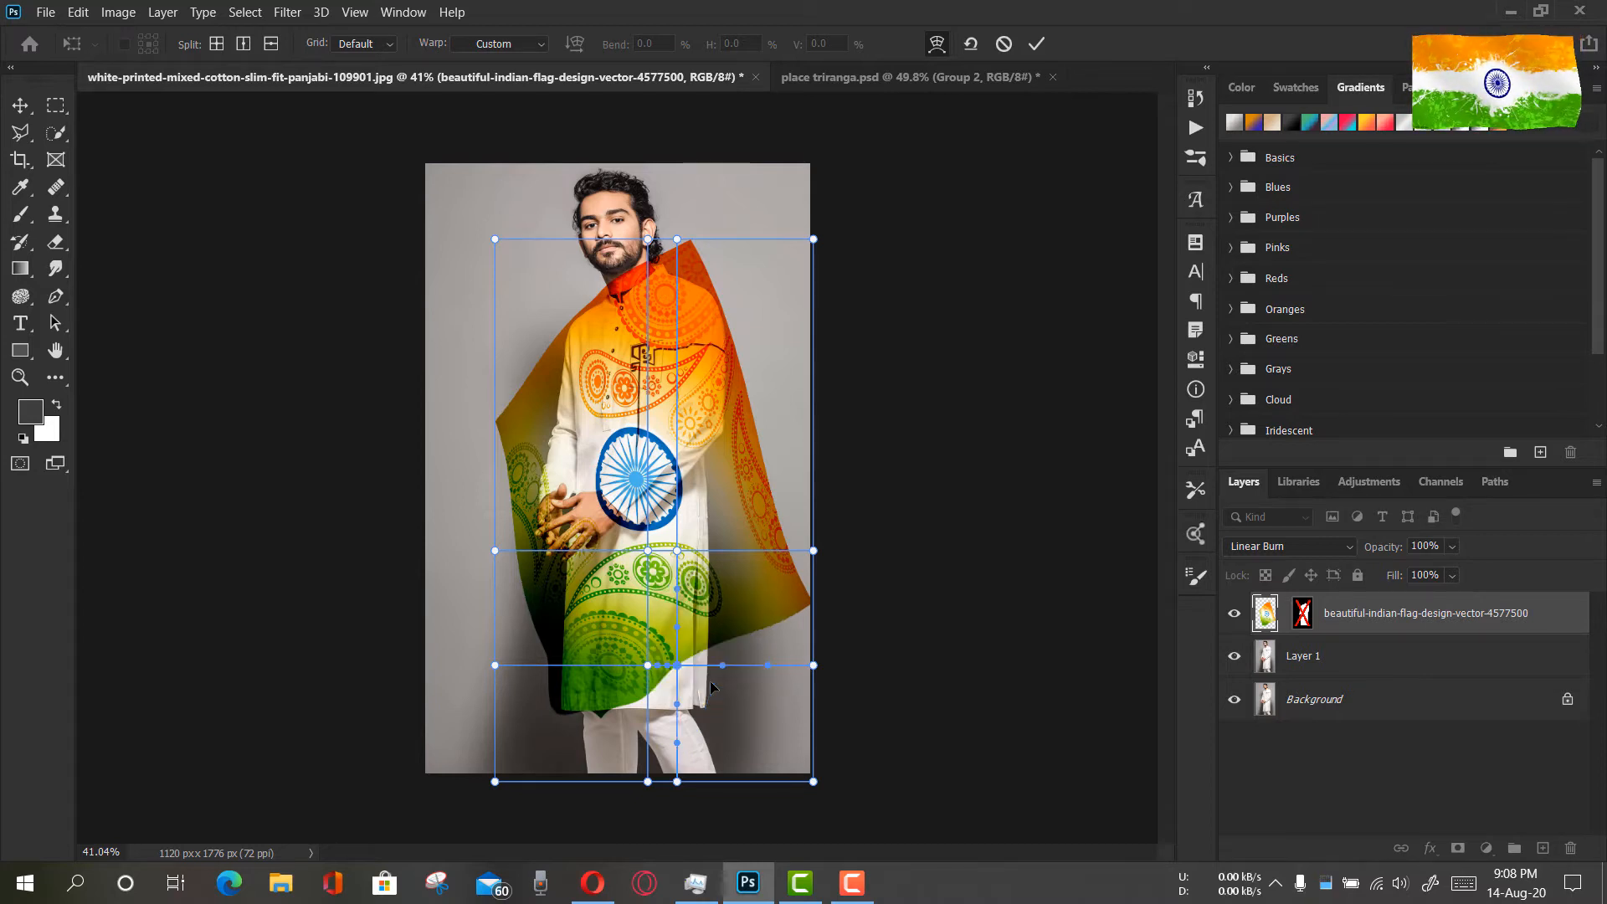
pyautogui.hotkey('ctrl', 'z')
# Split the flag's warp mesh vertically along the kurta's right edge and horizontally at the hem line
pyautogui.rightClick(721, 733)
pyautogui.click(825, 616)
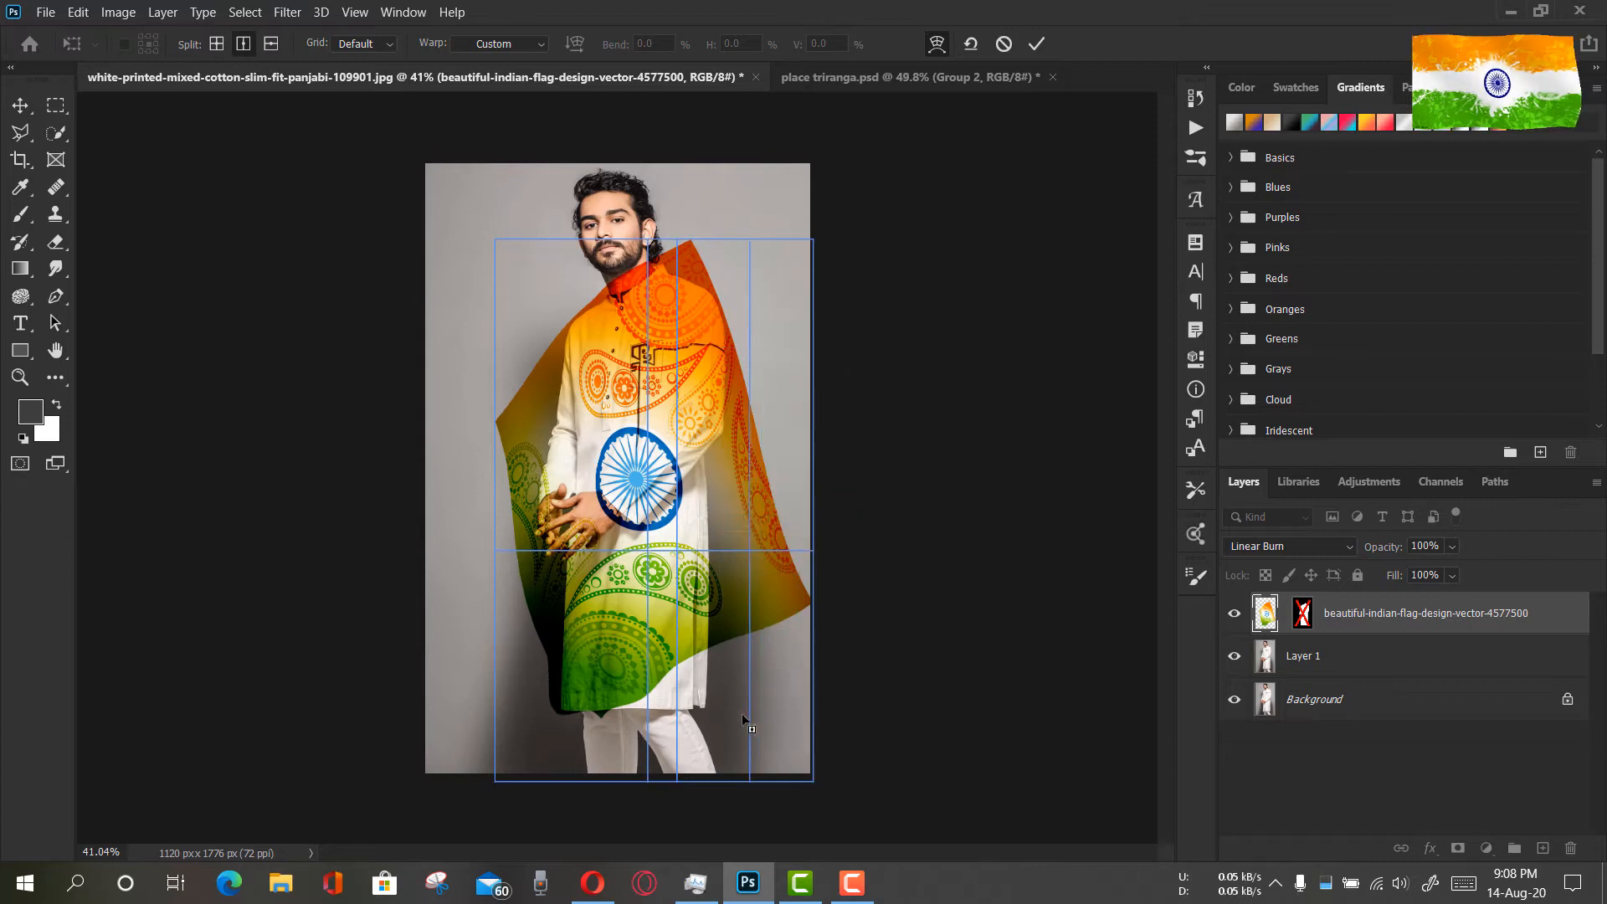
pyautogui.click(713, 719)
pyautogui.rightClick(713, 719)
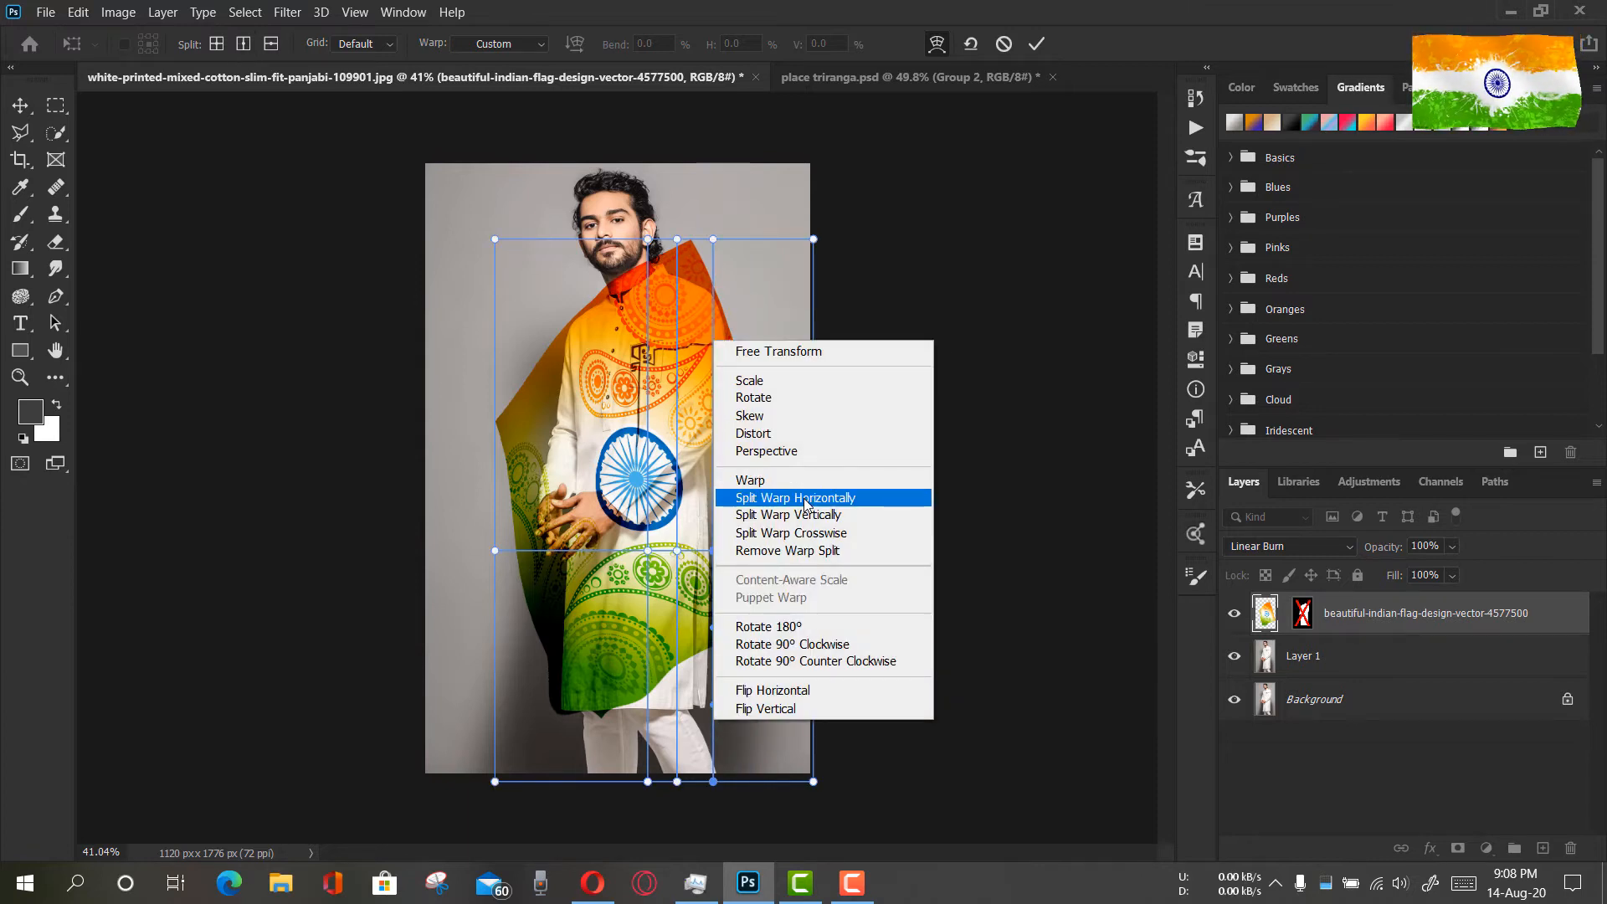
pyautogui.click(805, 499)
pyautogui.click(716, 711)
# Pull the lower mesh down and right until the flag covers the kurta's whole hem, nudge the sides inward, and apply the warp
pyautogui.moveTo(715, 711); pyautogui.dragTo(576, 701)
pyautogui.moveTo(524, 630); pyautogui.dragTo(545, 584)
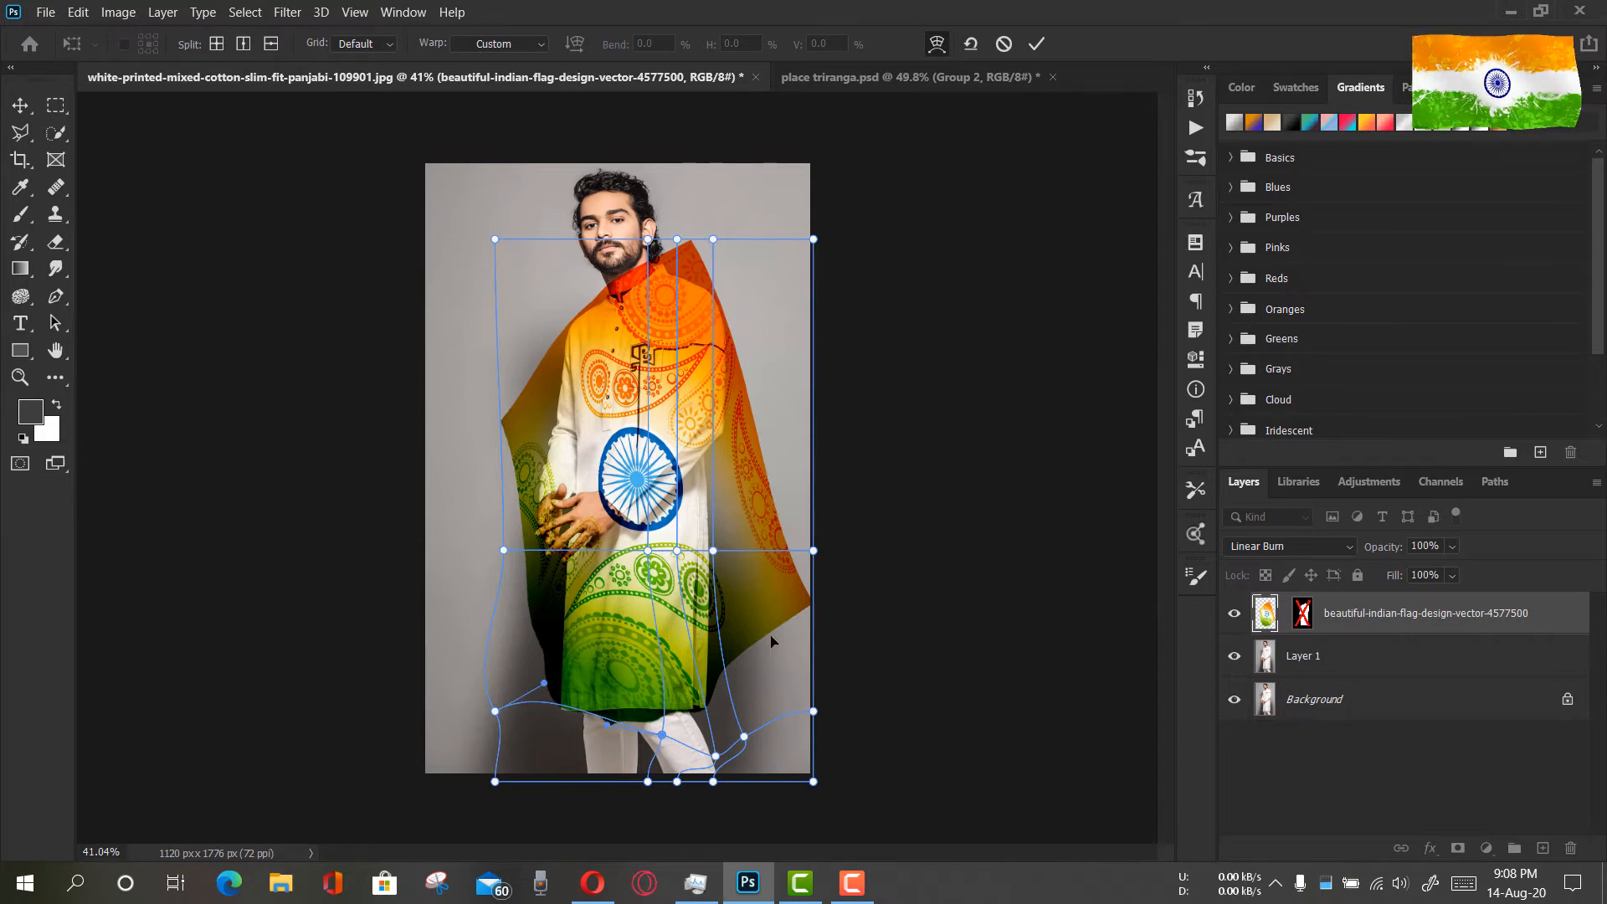
pyautogui.moveTo(773, 641); pyautogui.dragTo(763, 641)
pyautogui.moveTo(737, 555); pyautogui.dragTo(740, 576)
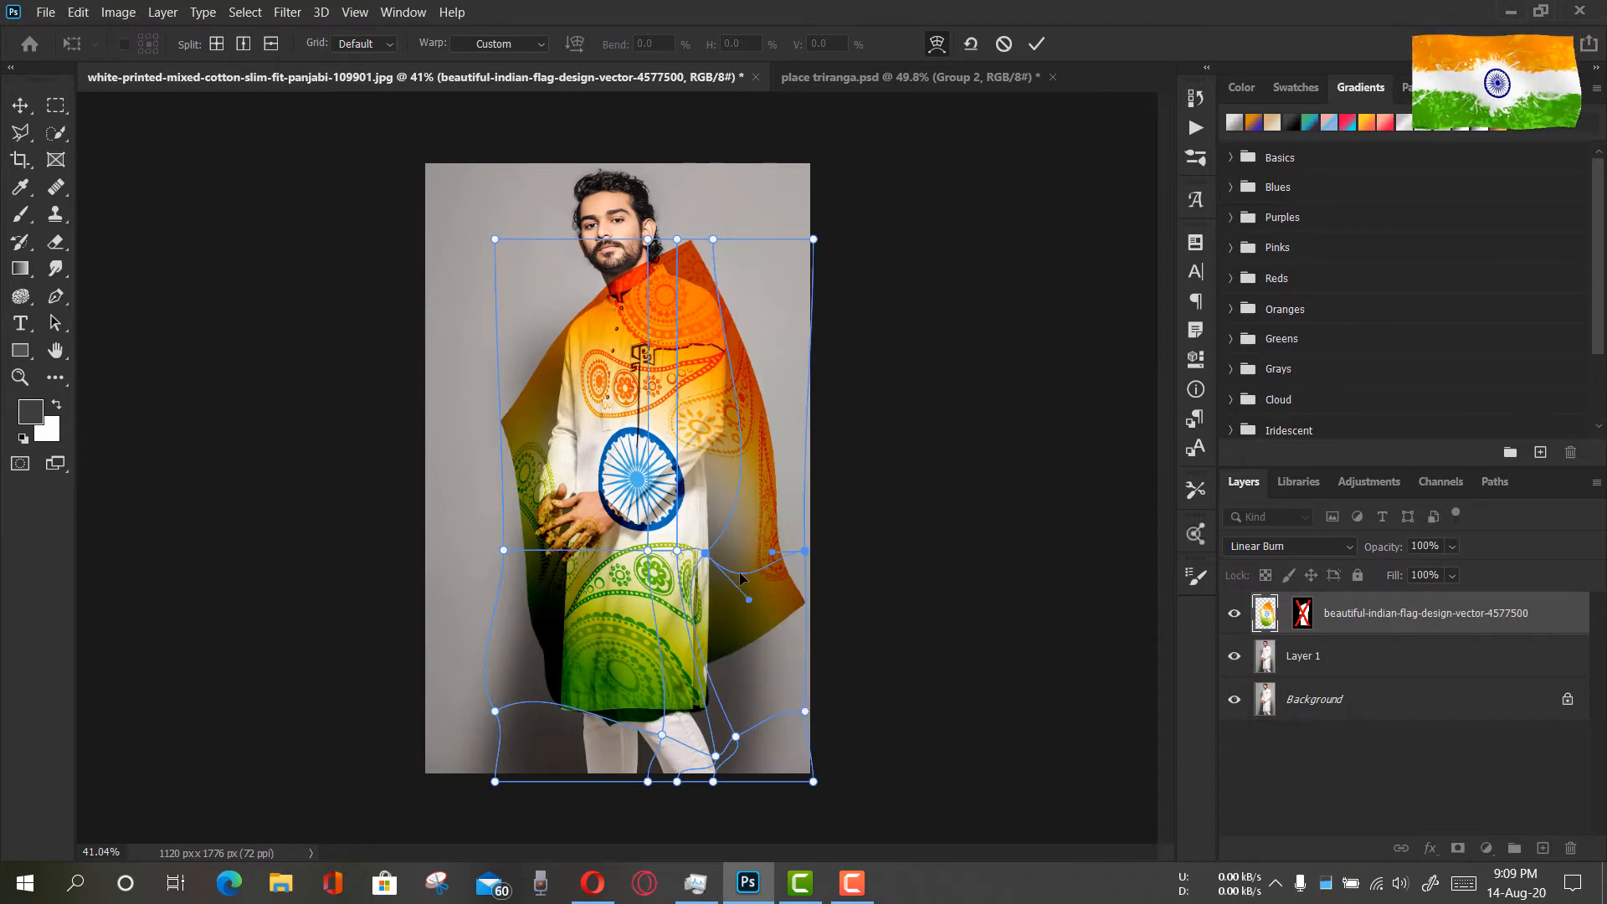
pyautogui.click(1035, 43)
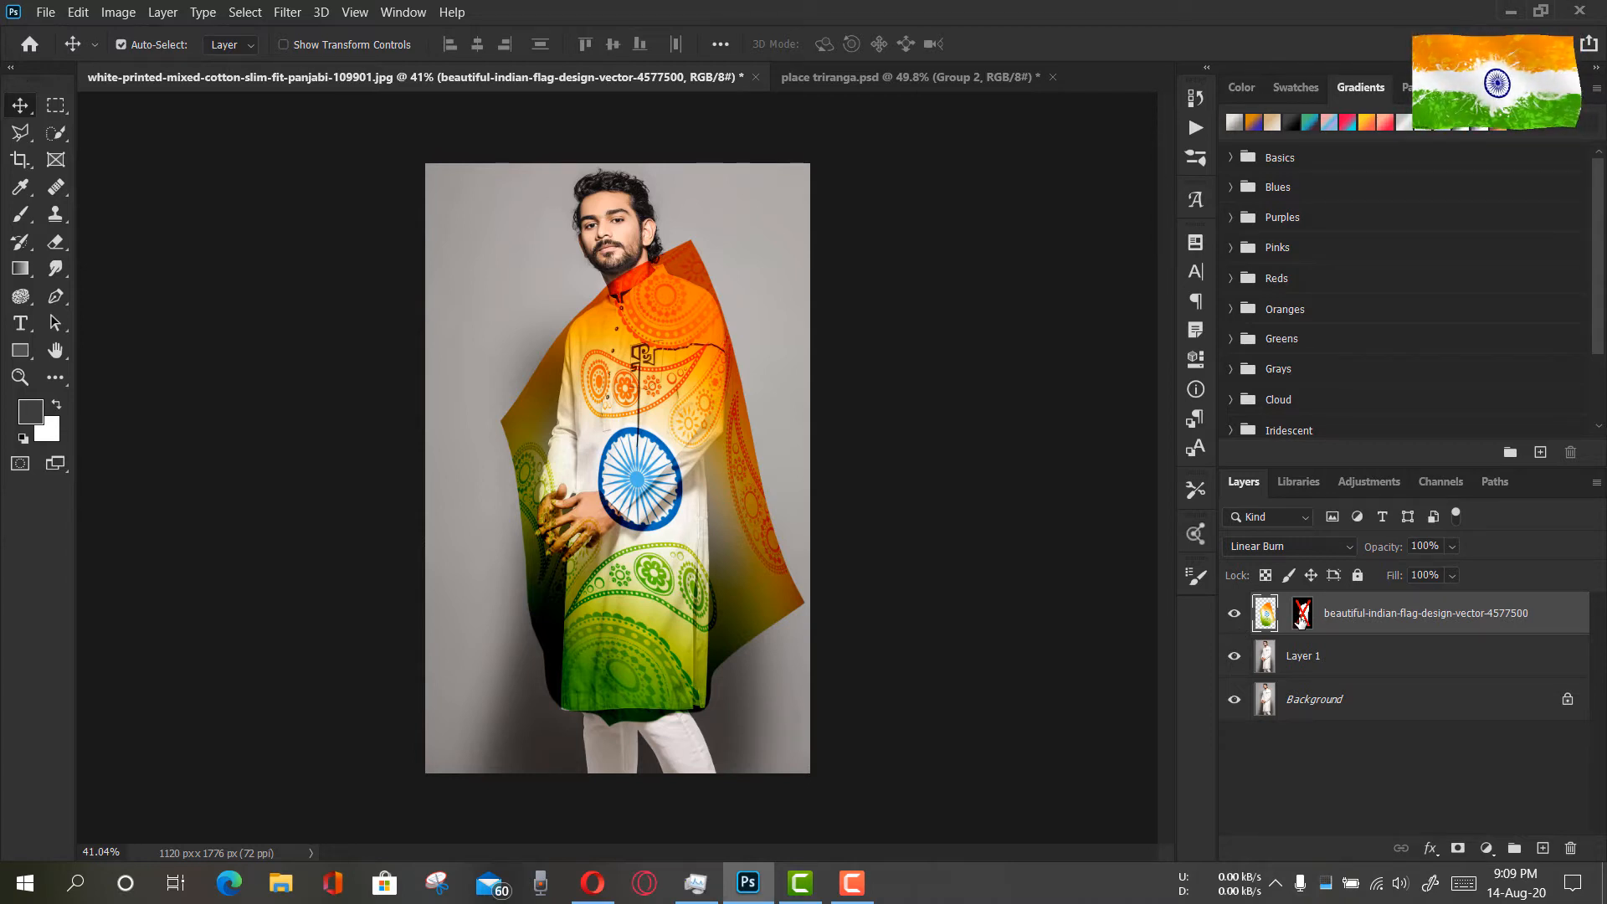
# Re-enable the flag layer's mask and set the flag layer's blend mode to Normal
pyautogui.keyDown('shift'); pyautogui.click(1301, 613); pyautogui.keyUp('shift')
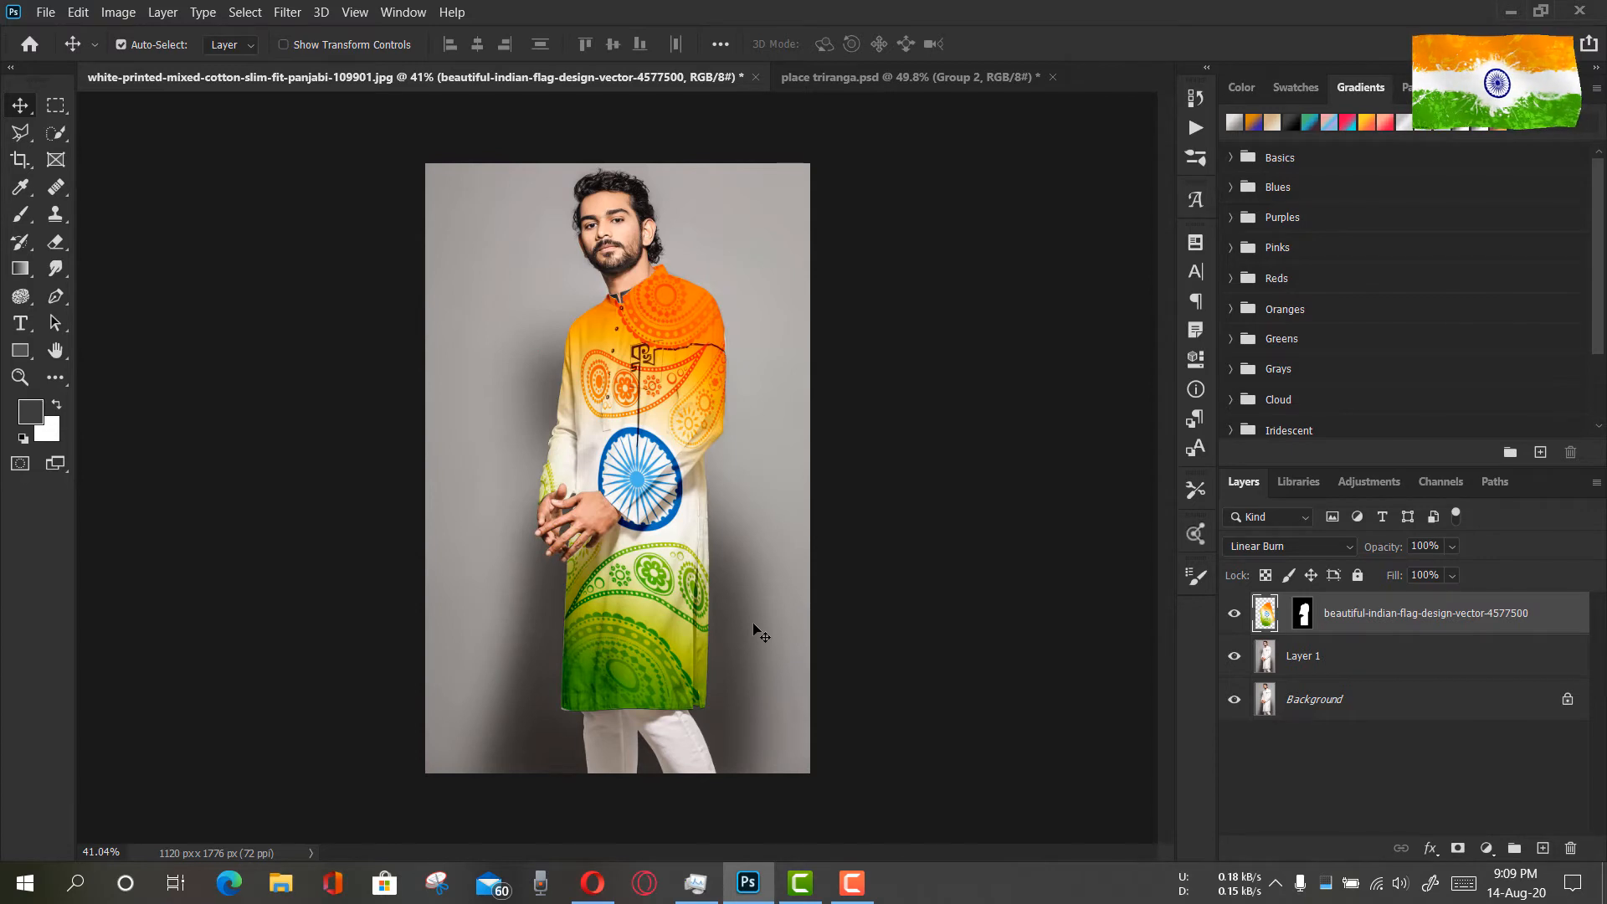
pyautogui.click(21, 380)
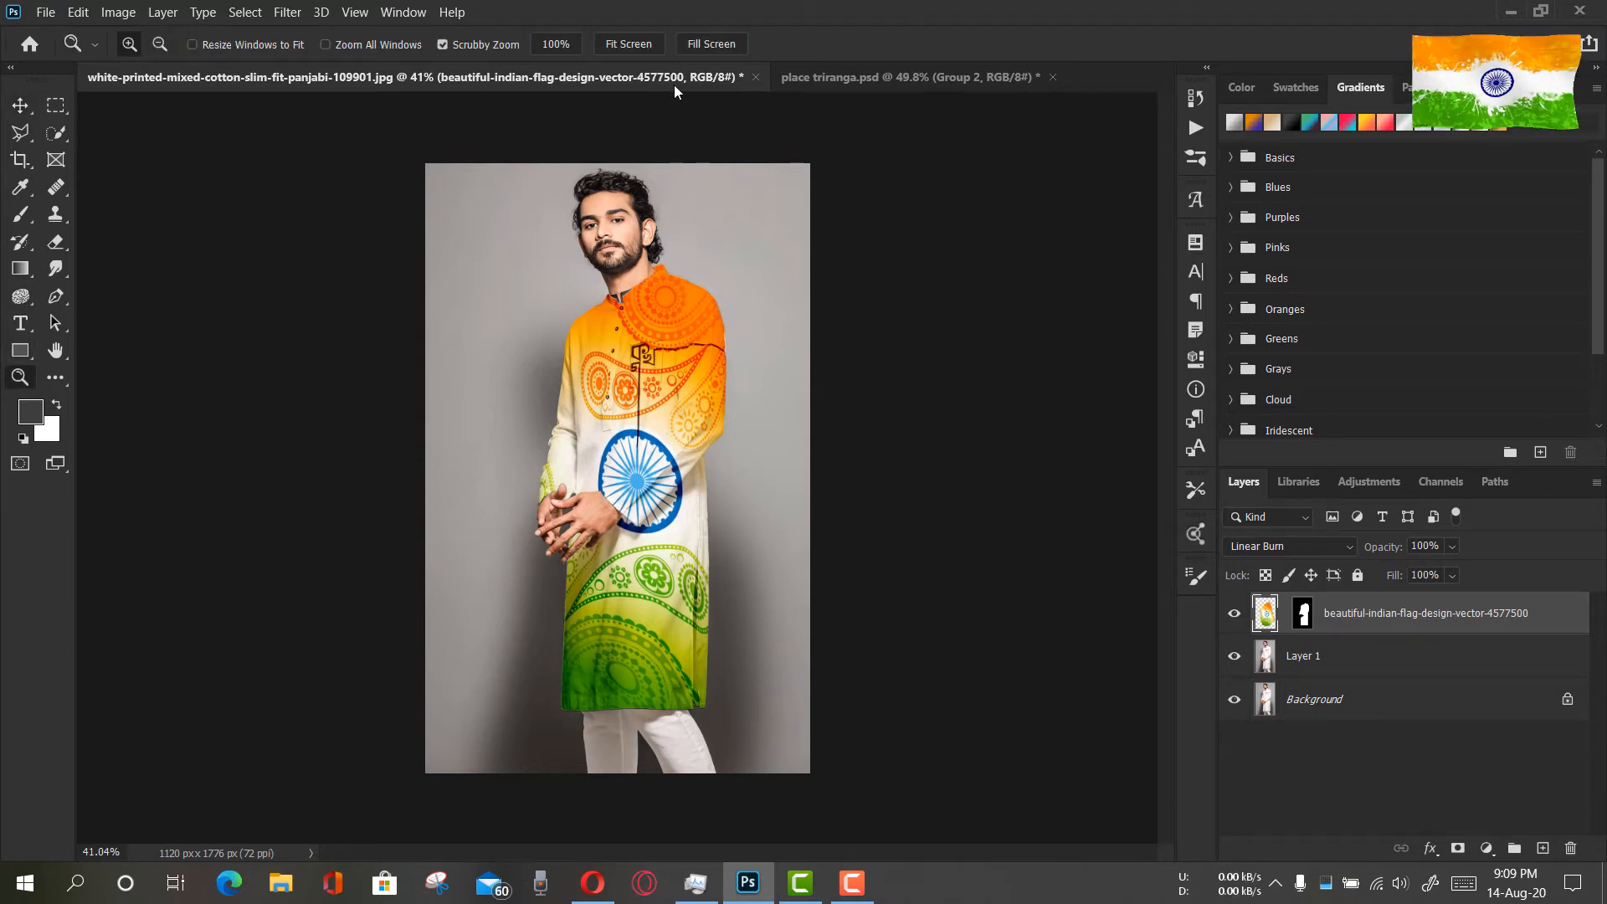
pyautogui.click(657, 508)
pyautogui.click(669, 510)
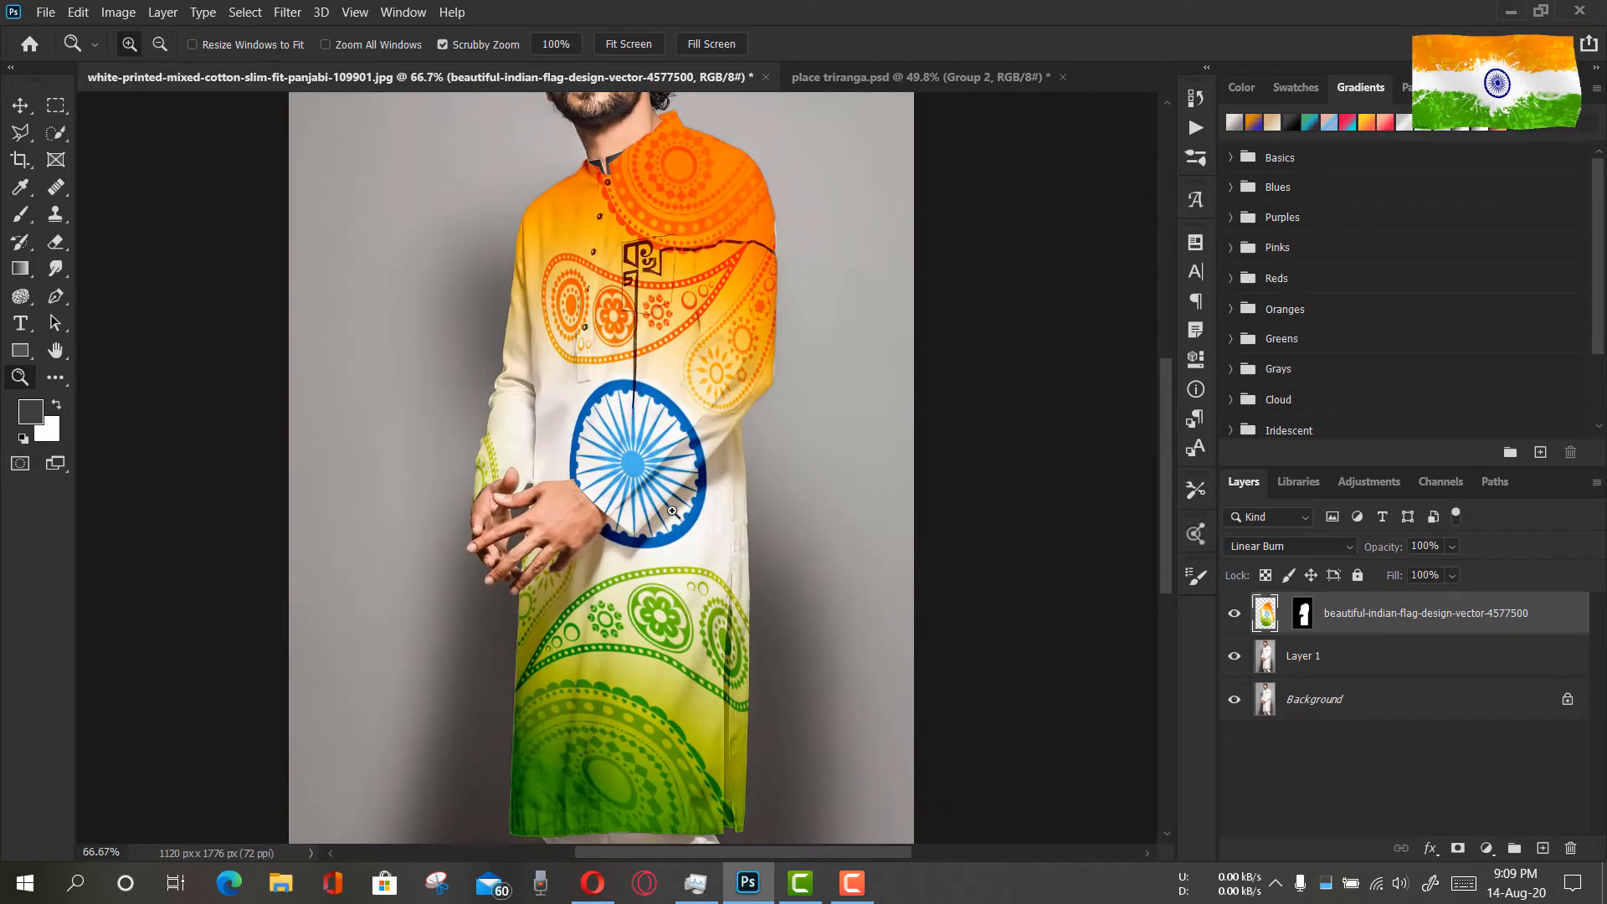
pyautogui.moveTo(689, 575); pyautogui.dragTo(662, 565)
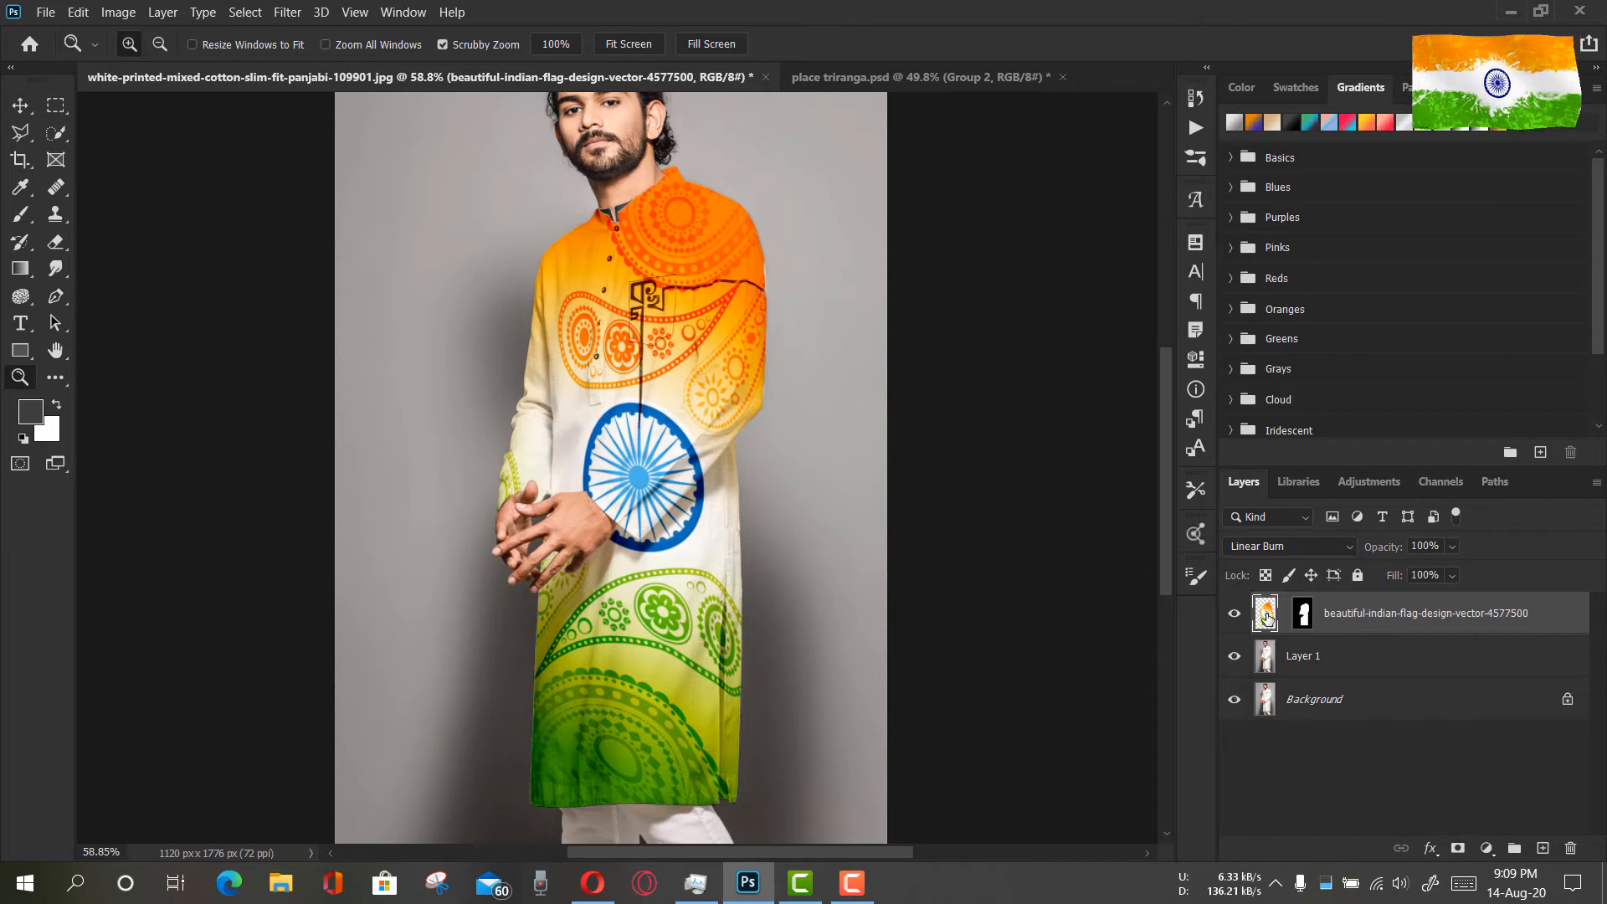
pyautogui.click(1287, 545)
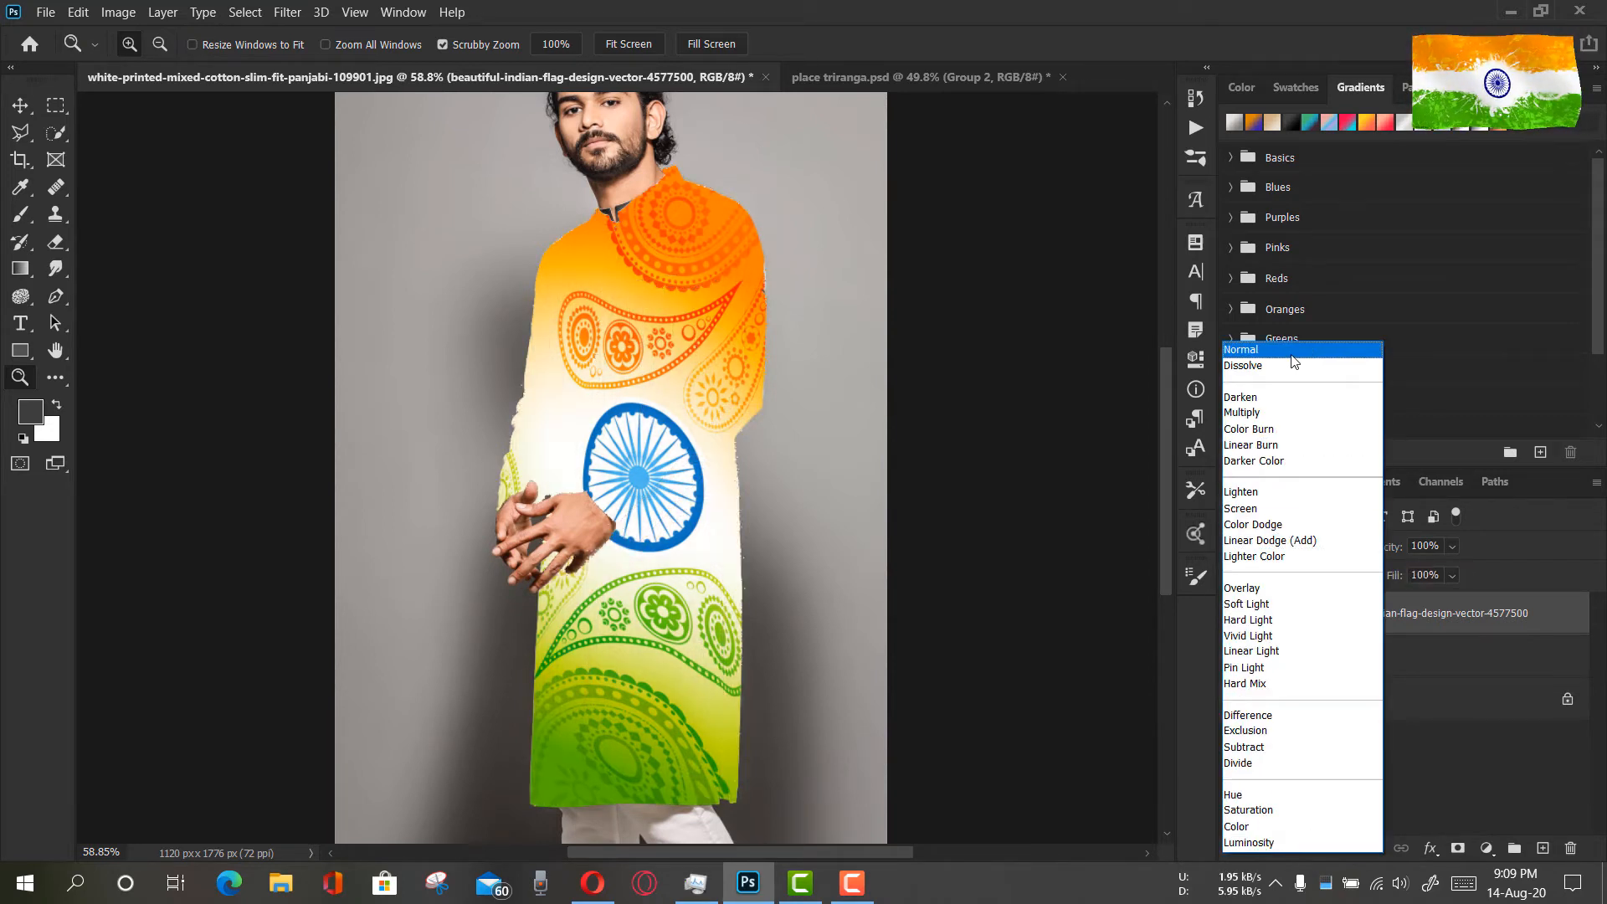
pyautogui.click(1292, 355)
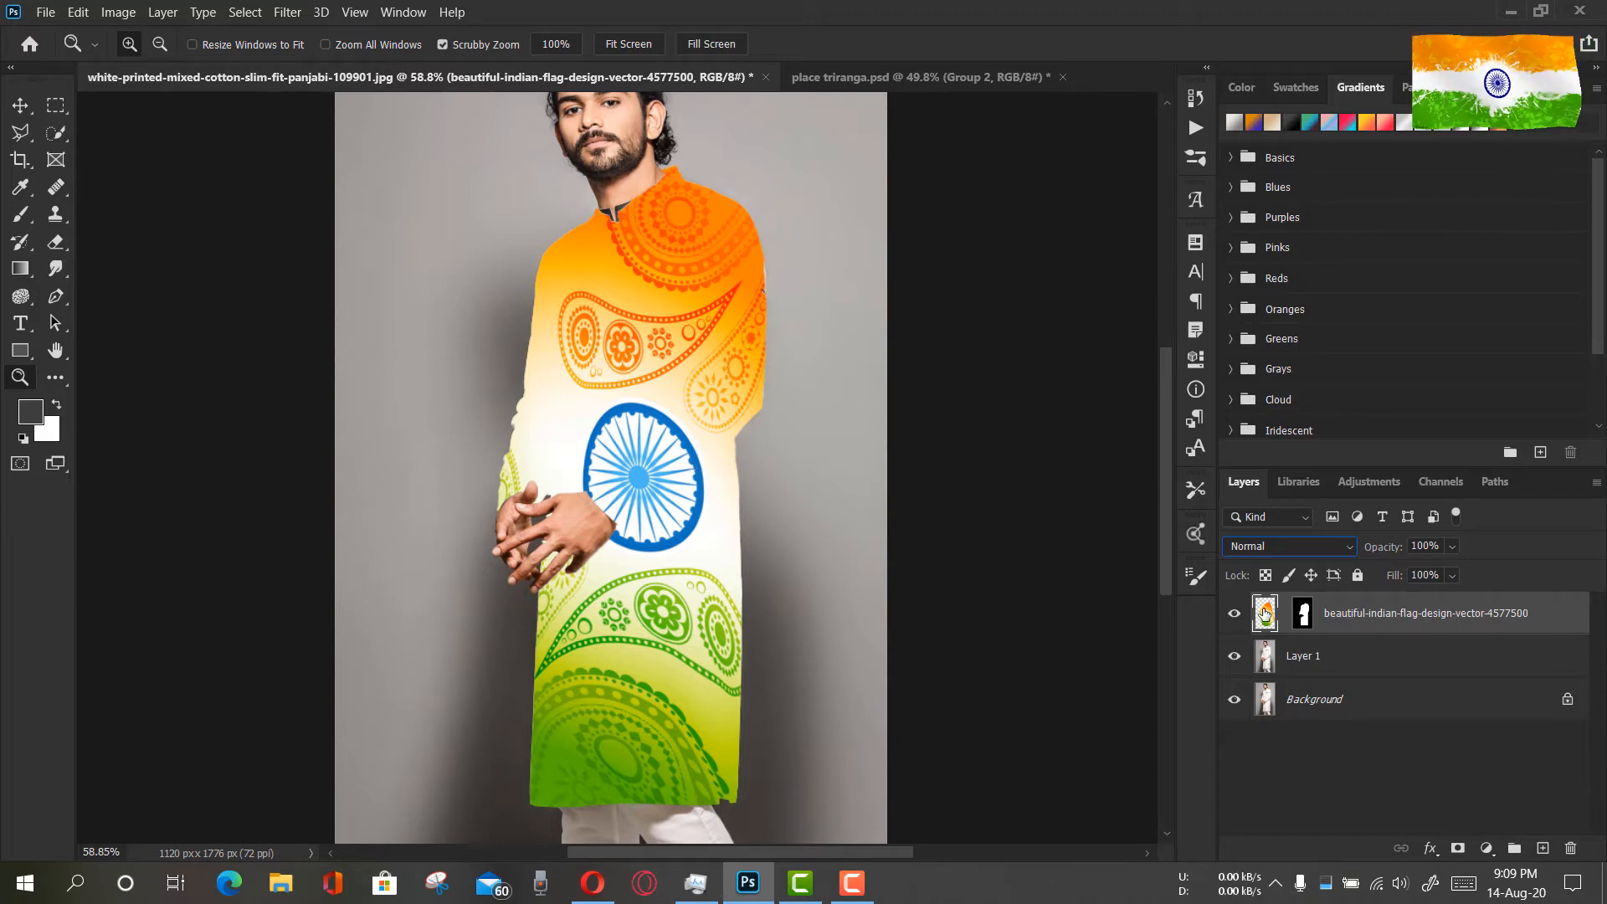
pyautogui.moveTo(763, 478); pyautogui.dragTo(779, 514)
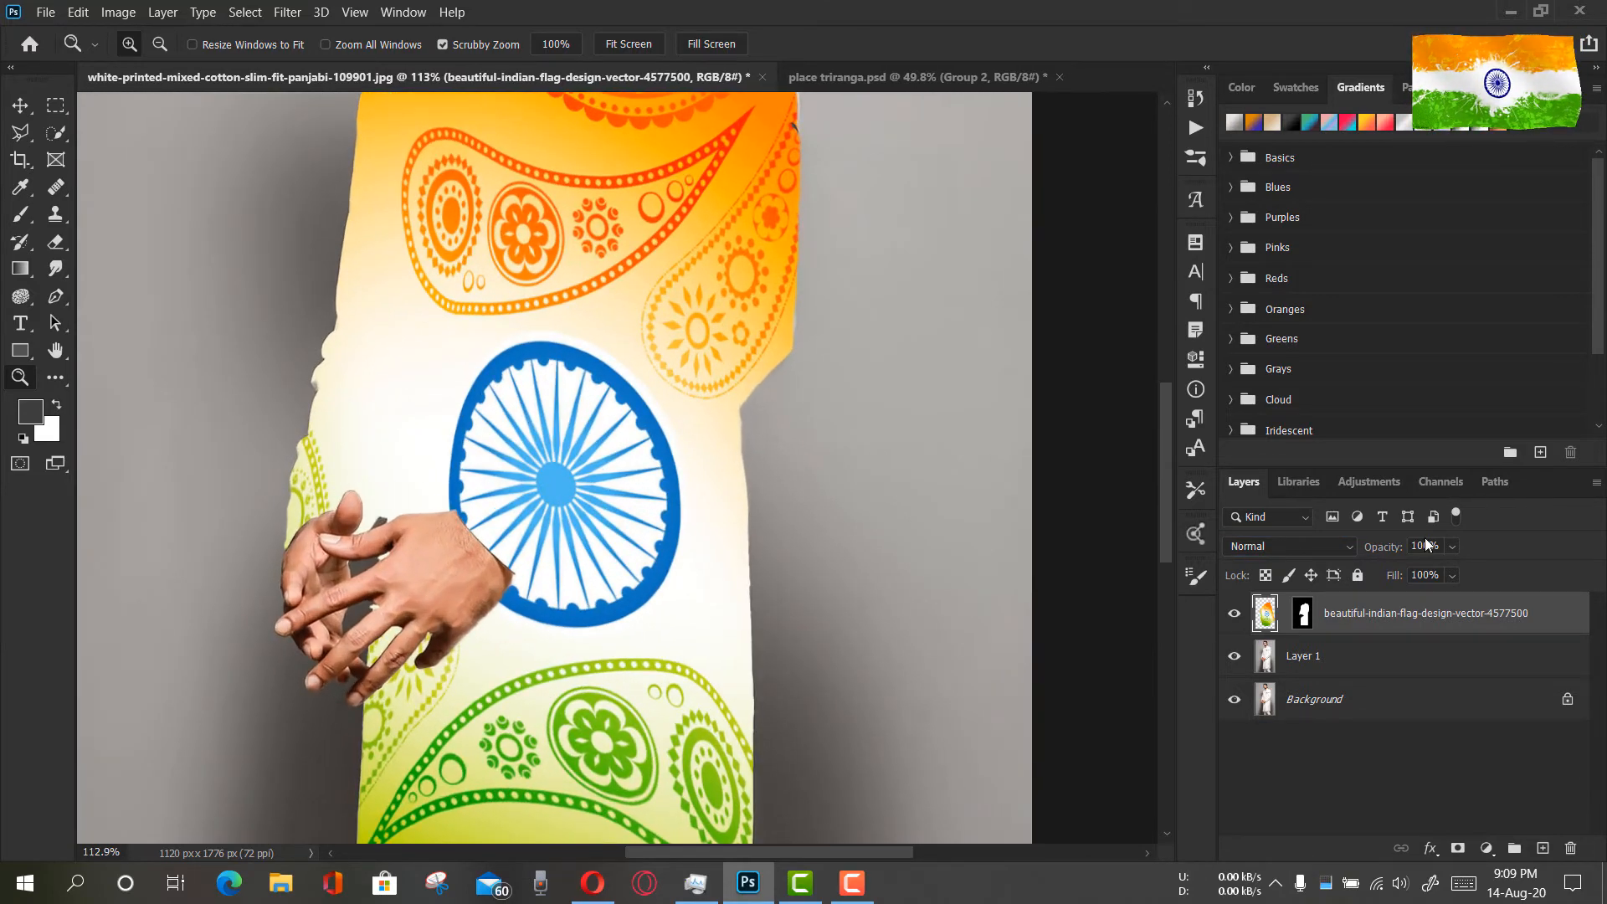
pyautogui.moveTo(1395, 552); pyautogui.dragTo(1484, 546)
# Place a duplicate of Layer 1 above the flag layer and set its blend mode to Multiply
pyautogui.click(1301, 656)
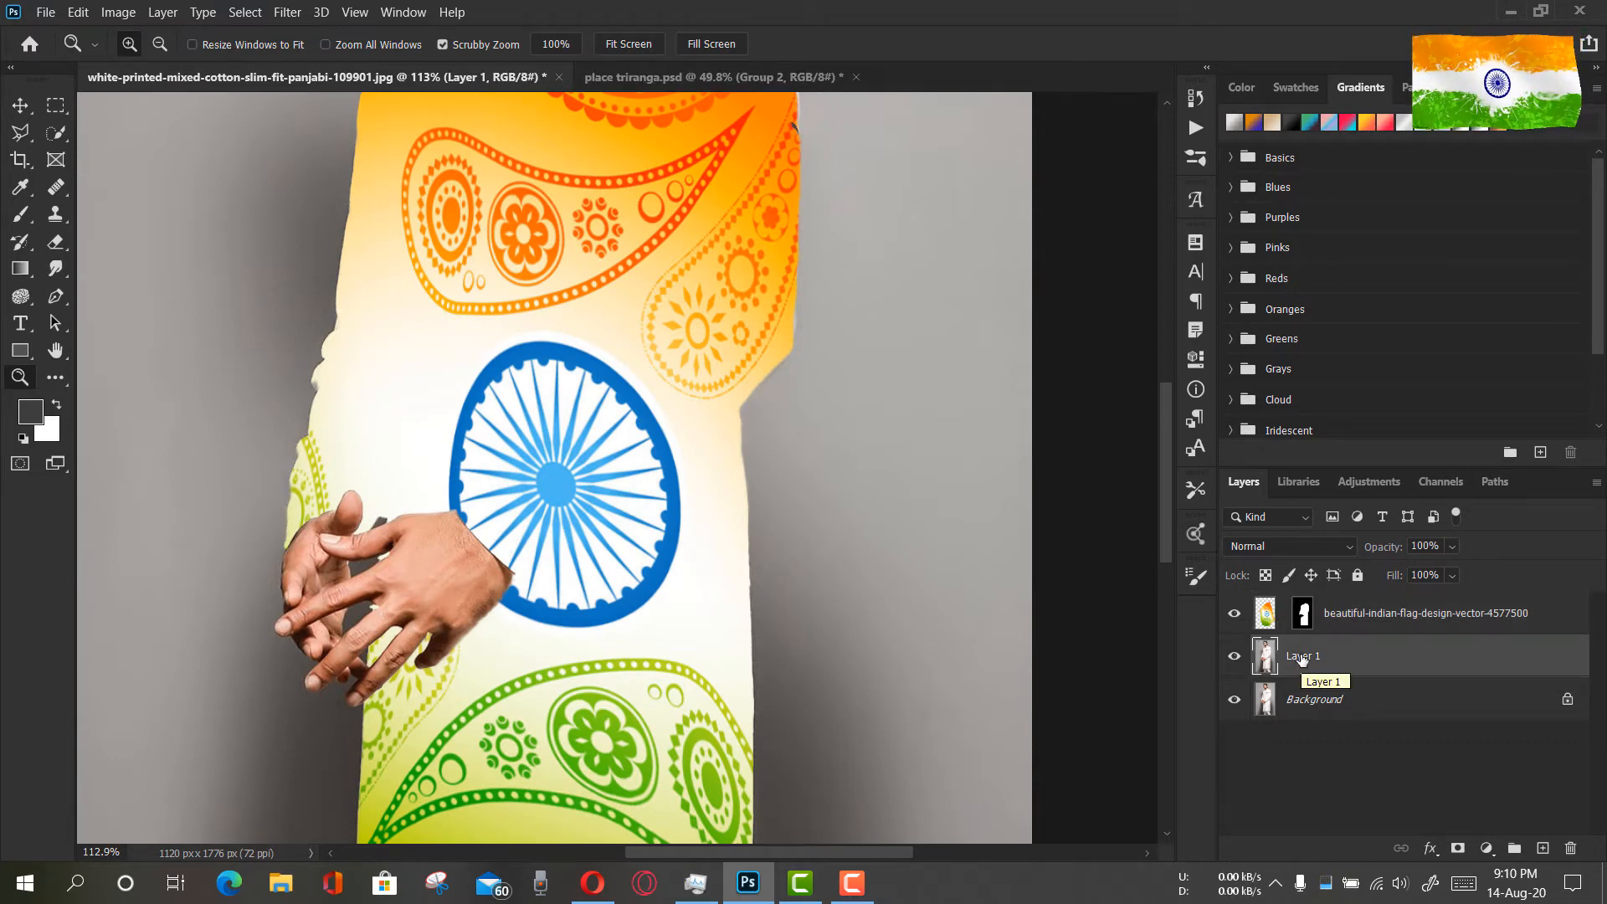
pyautogui.hotkey('ctrl', 'j')
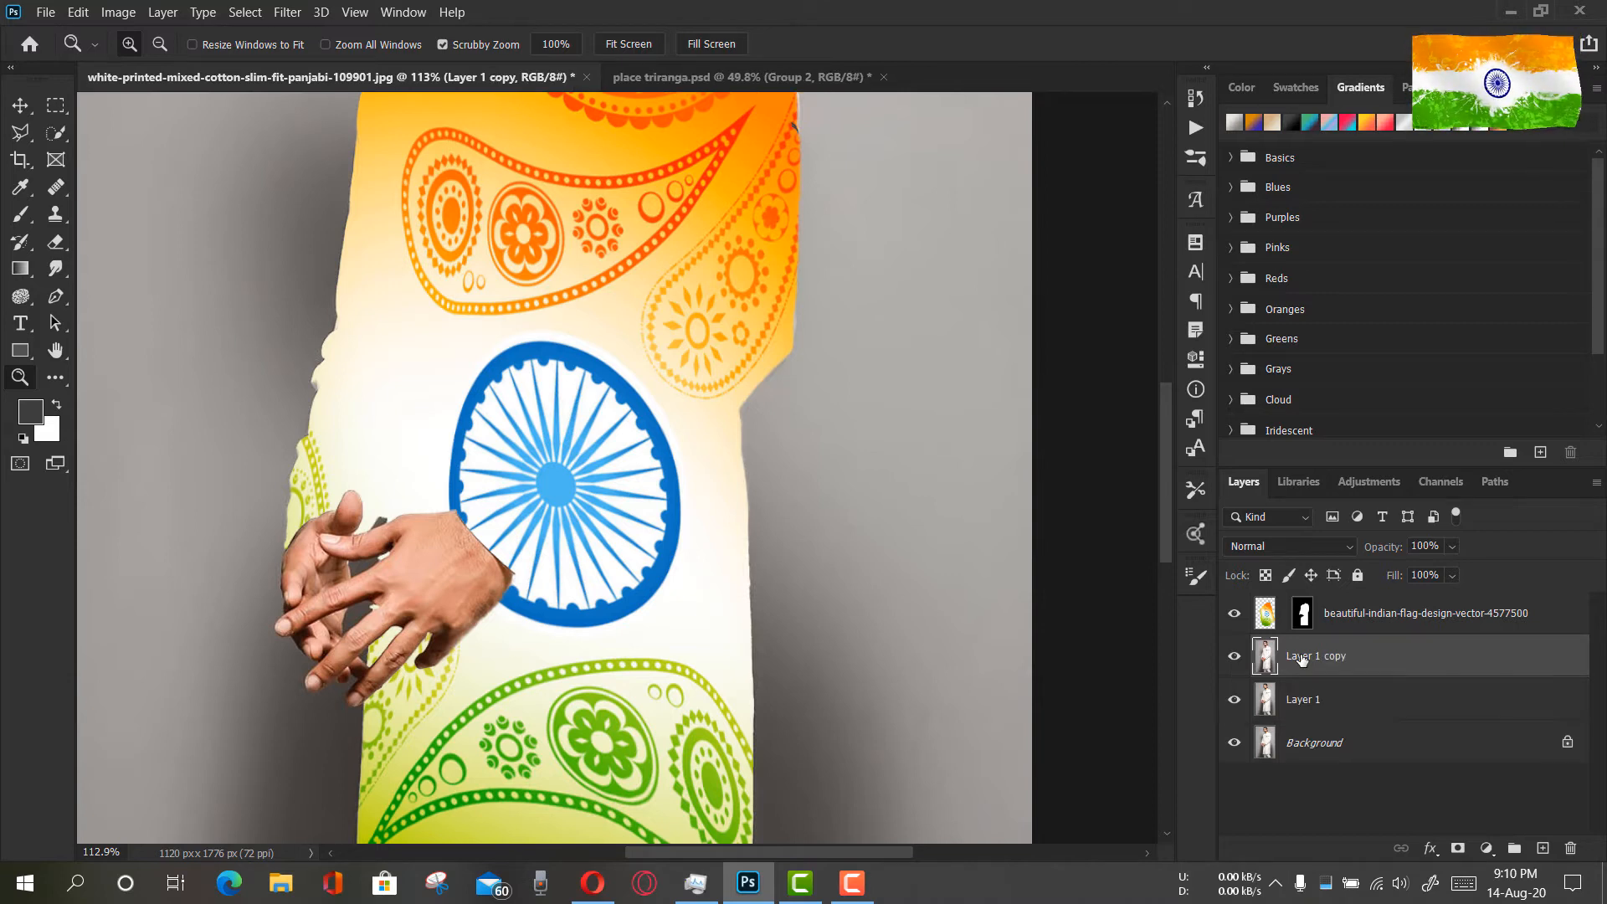
pyautogui.moveTo(1304, 658); pyautogui.dragTo(1308, 596)
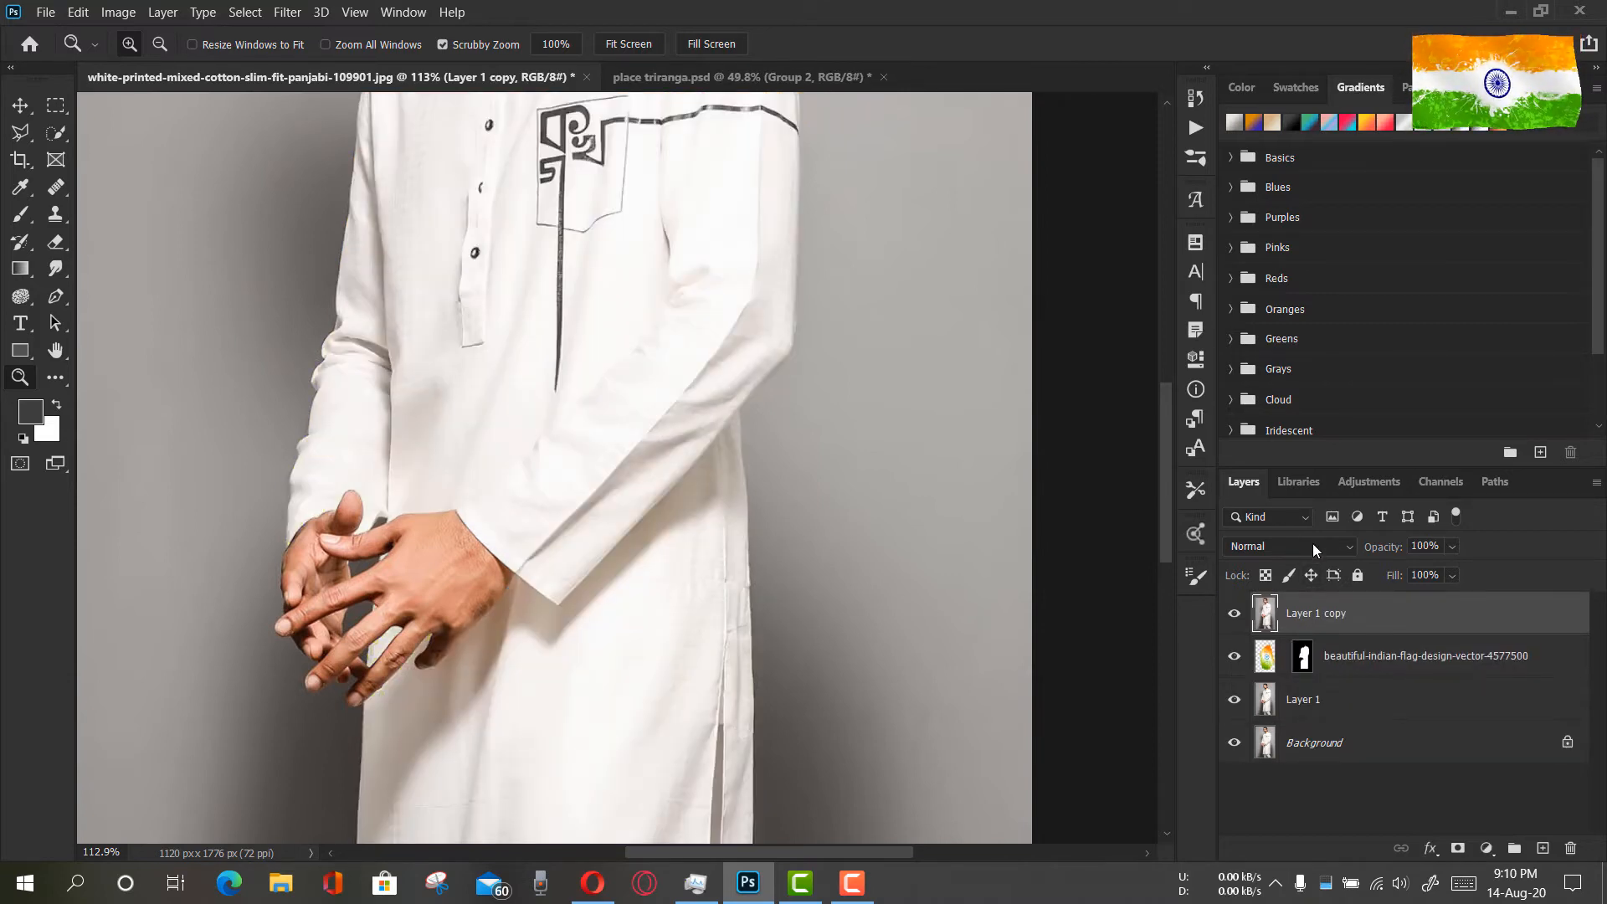
pyautogui.click(1312, 544)
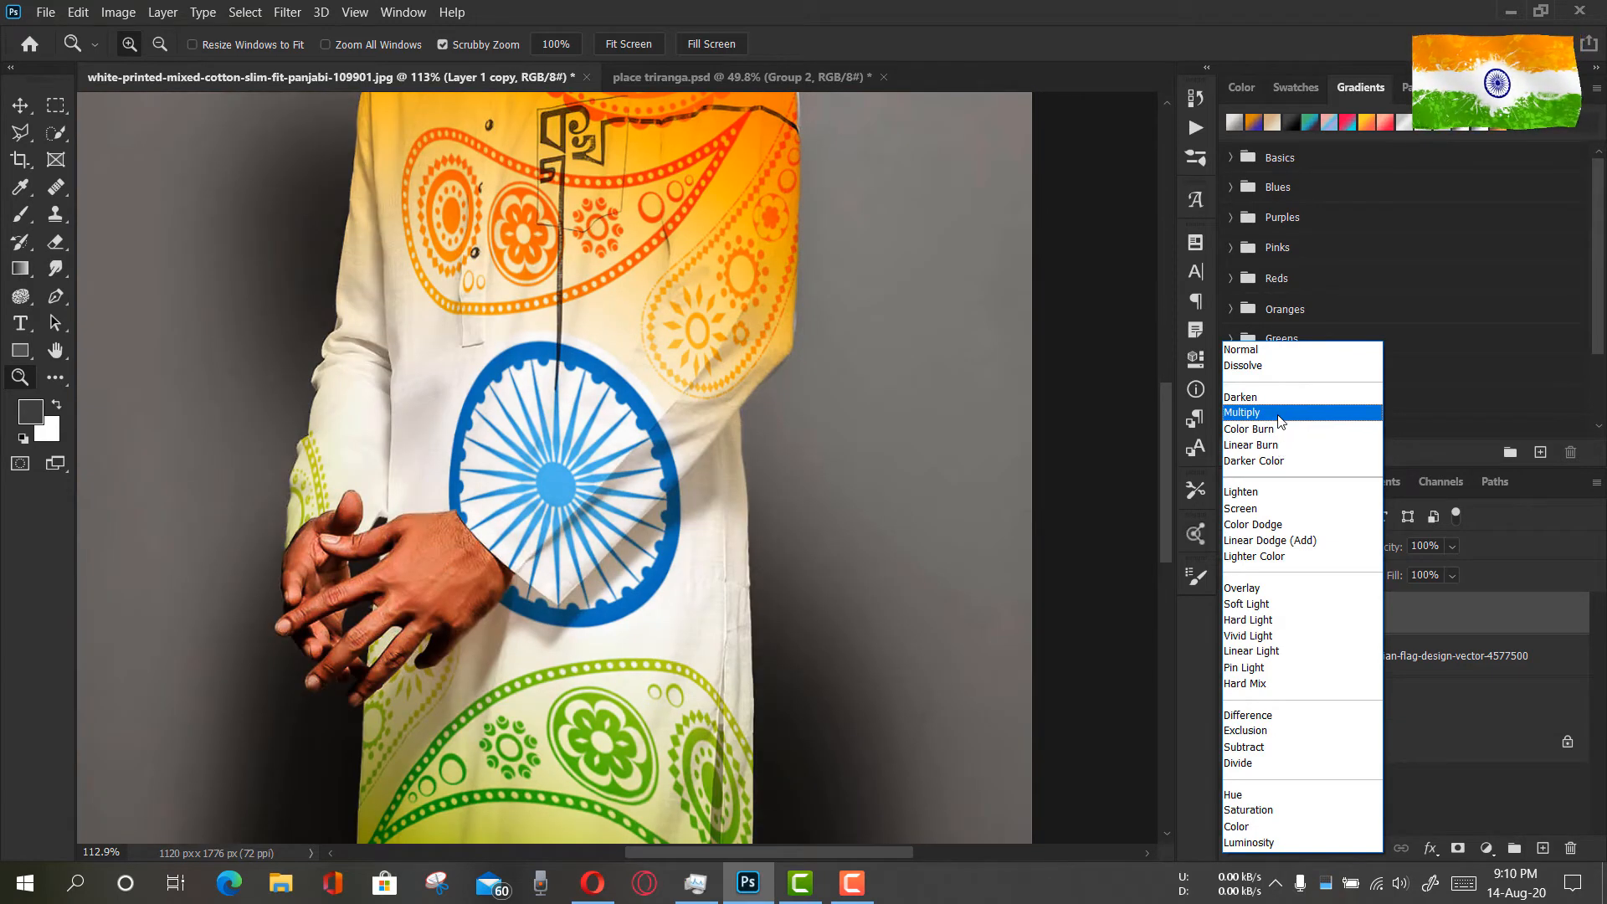
pyautogui.click(1278, 415)
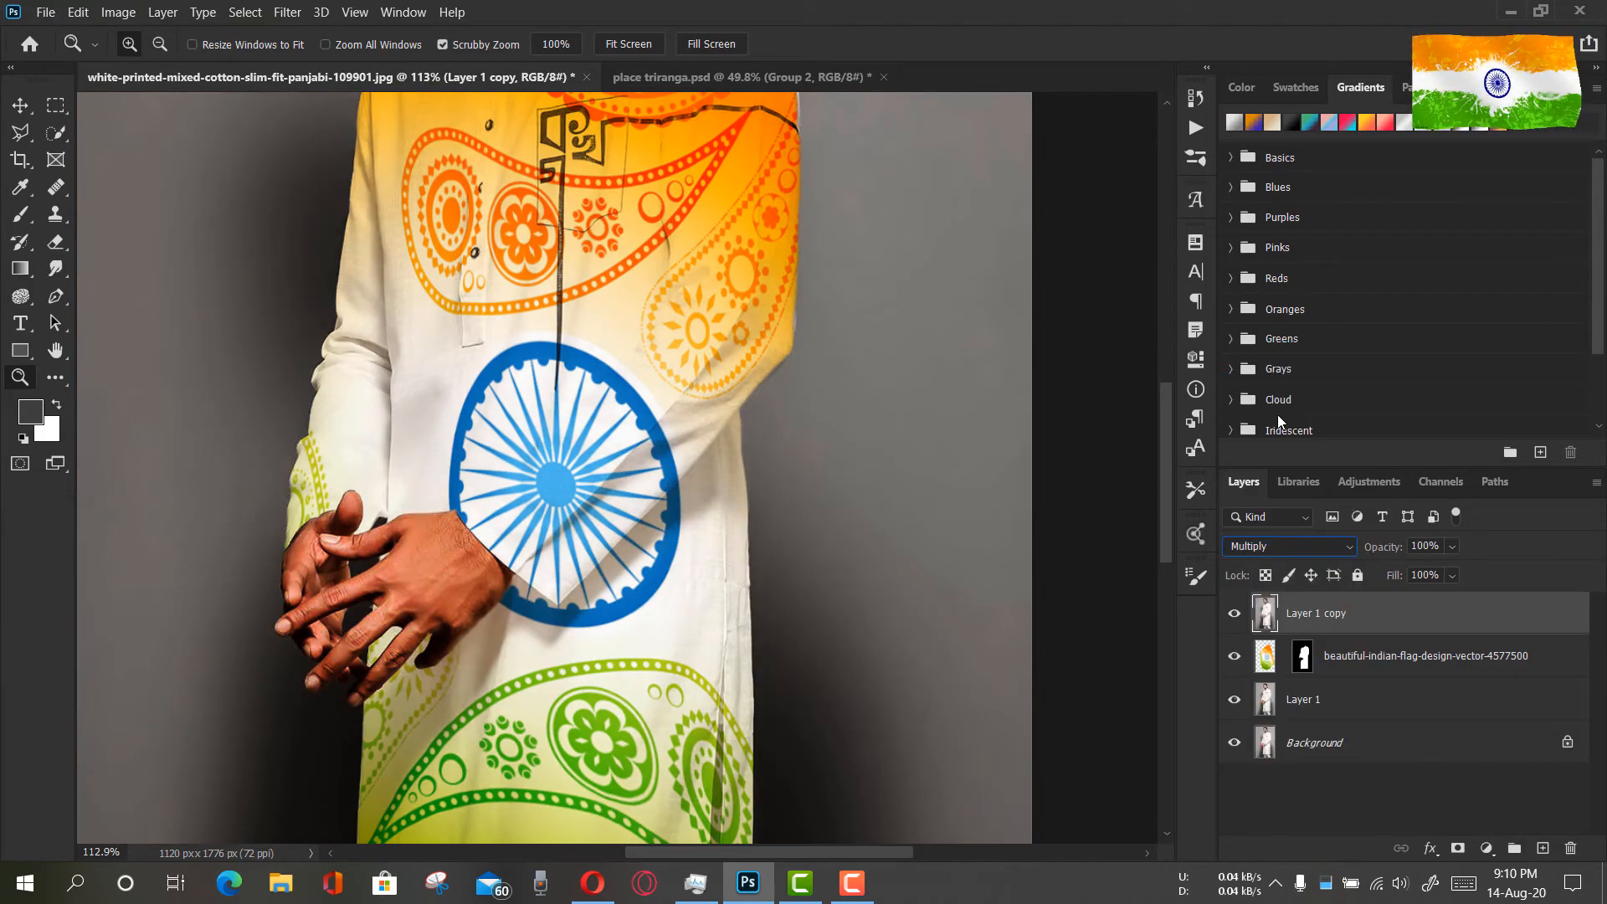
# Hide the Layer 1 copy and, with the flag layer selected, sample cream #fef3d7 beside the wheel as the foreground color
pyautogui.click(1271, 657)
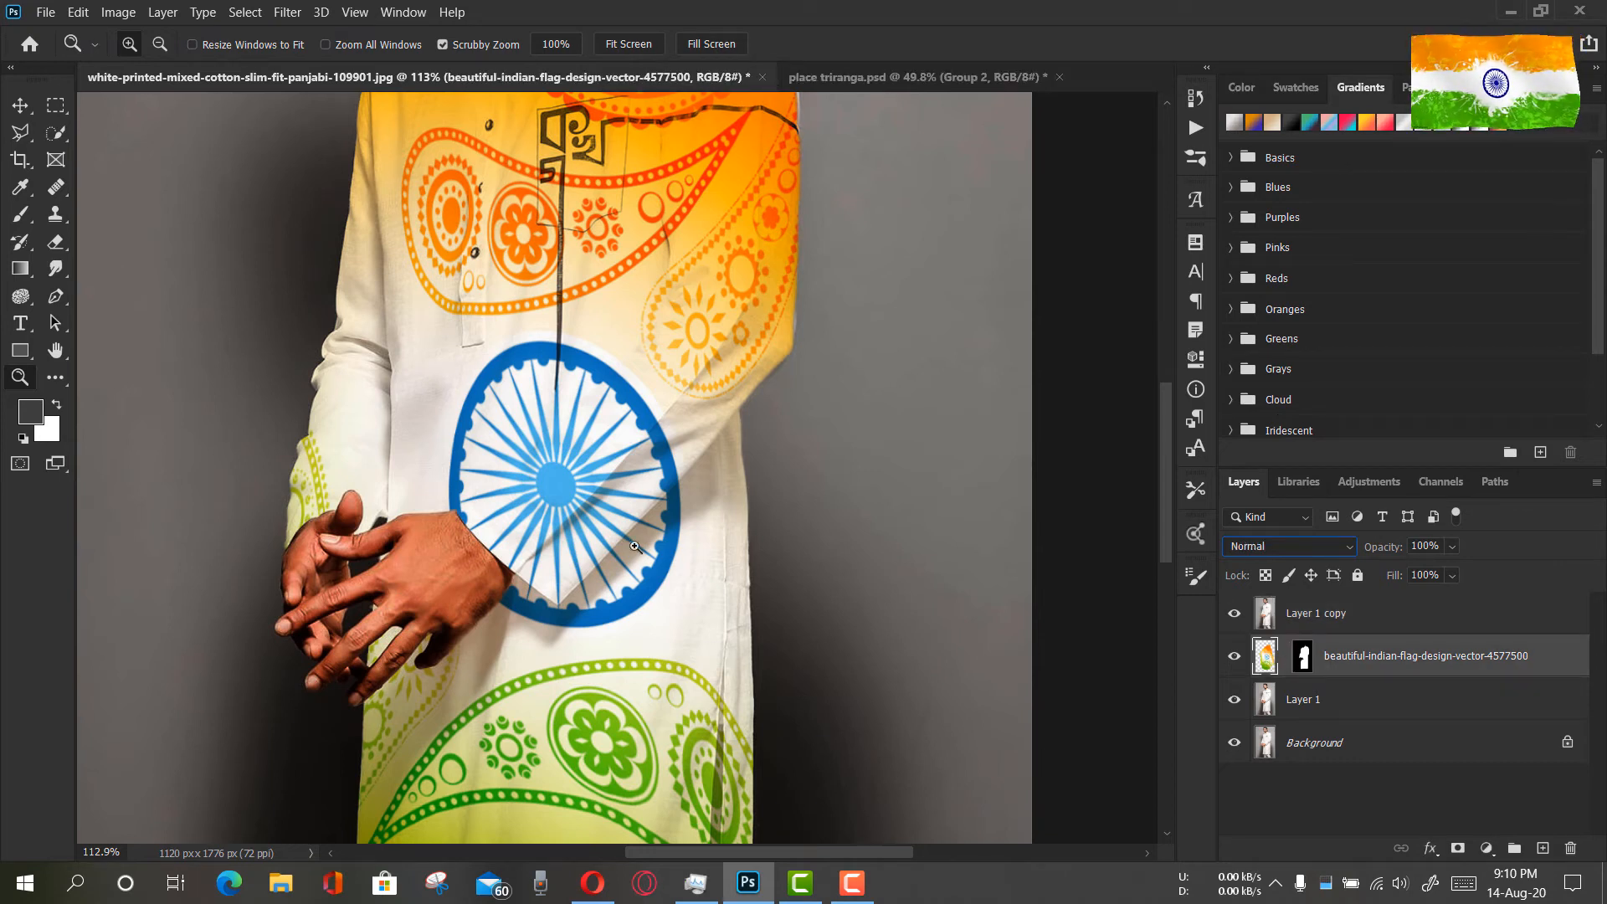
pyautogui.moveTo(631, 531); pyautogui.dragTo(762, 531)
pyautogui.scroll(2, 761, 531)
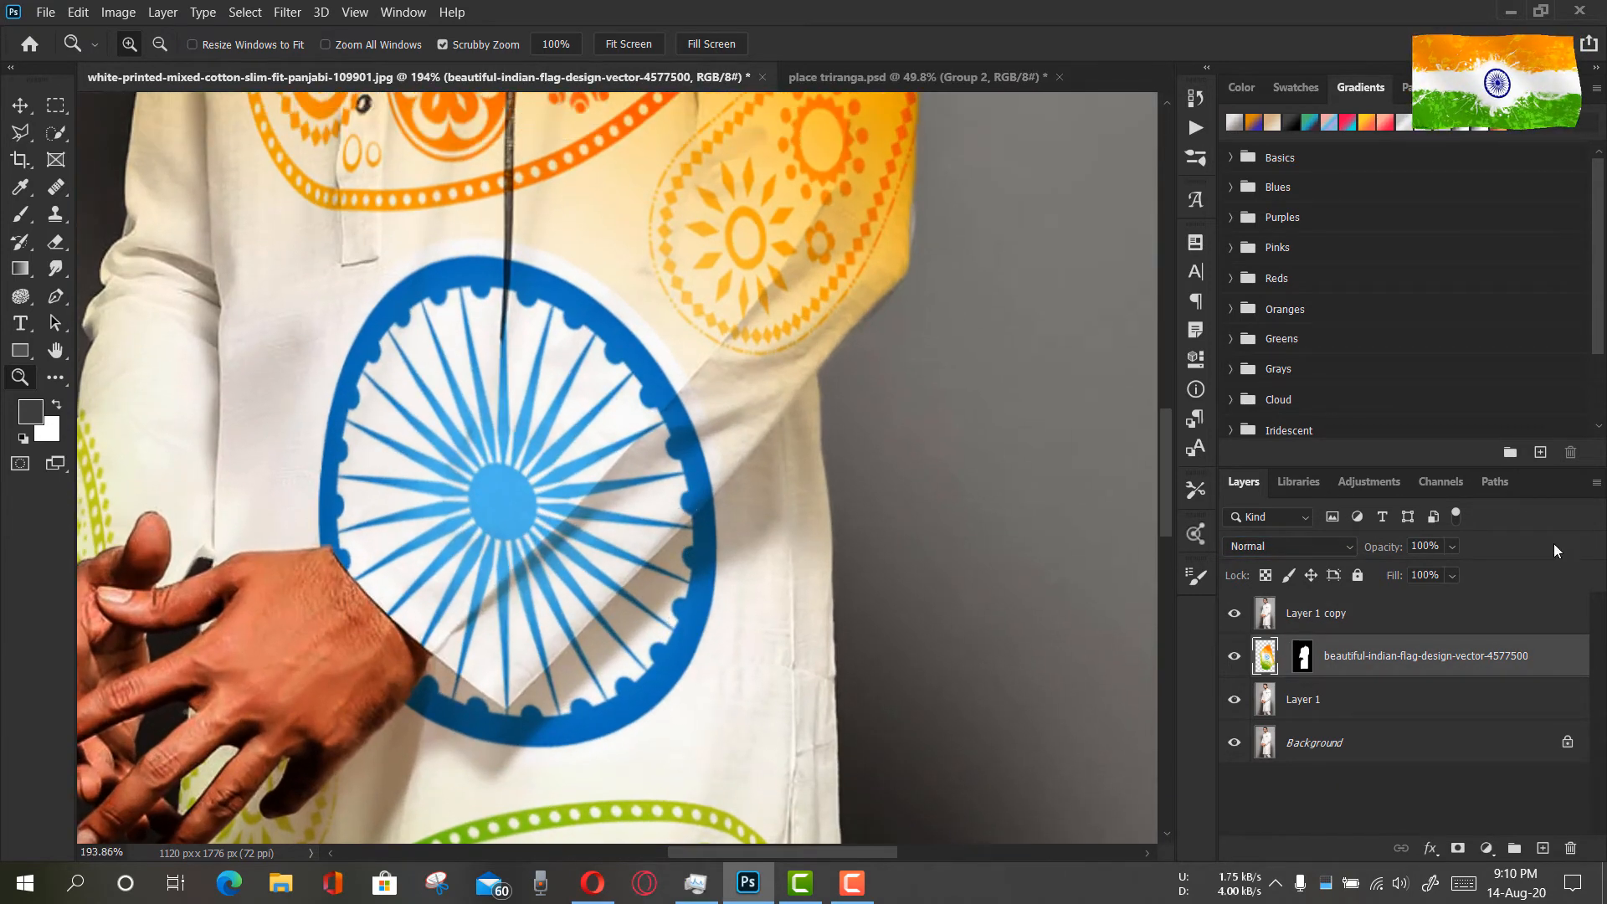
pyautogui.click(1379, 605)
pyautogui.click(1255, 656)
pyautogui.click(20, 214)
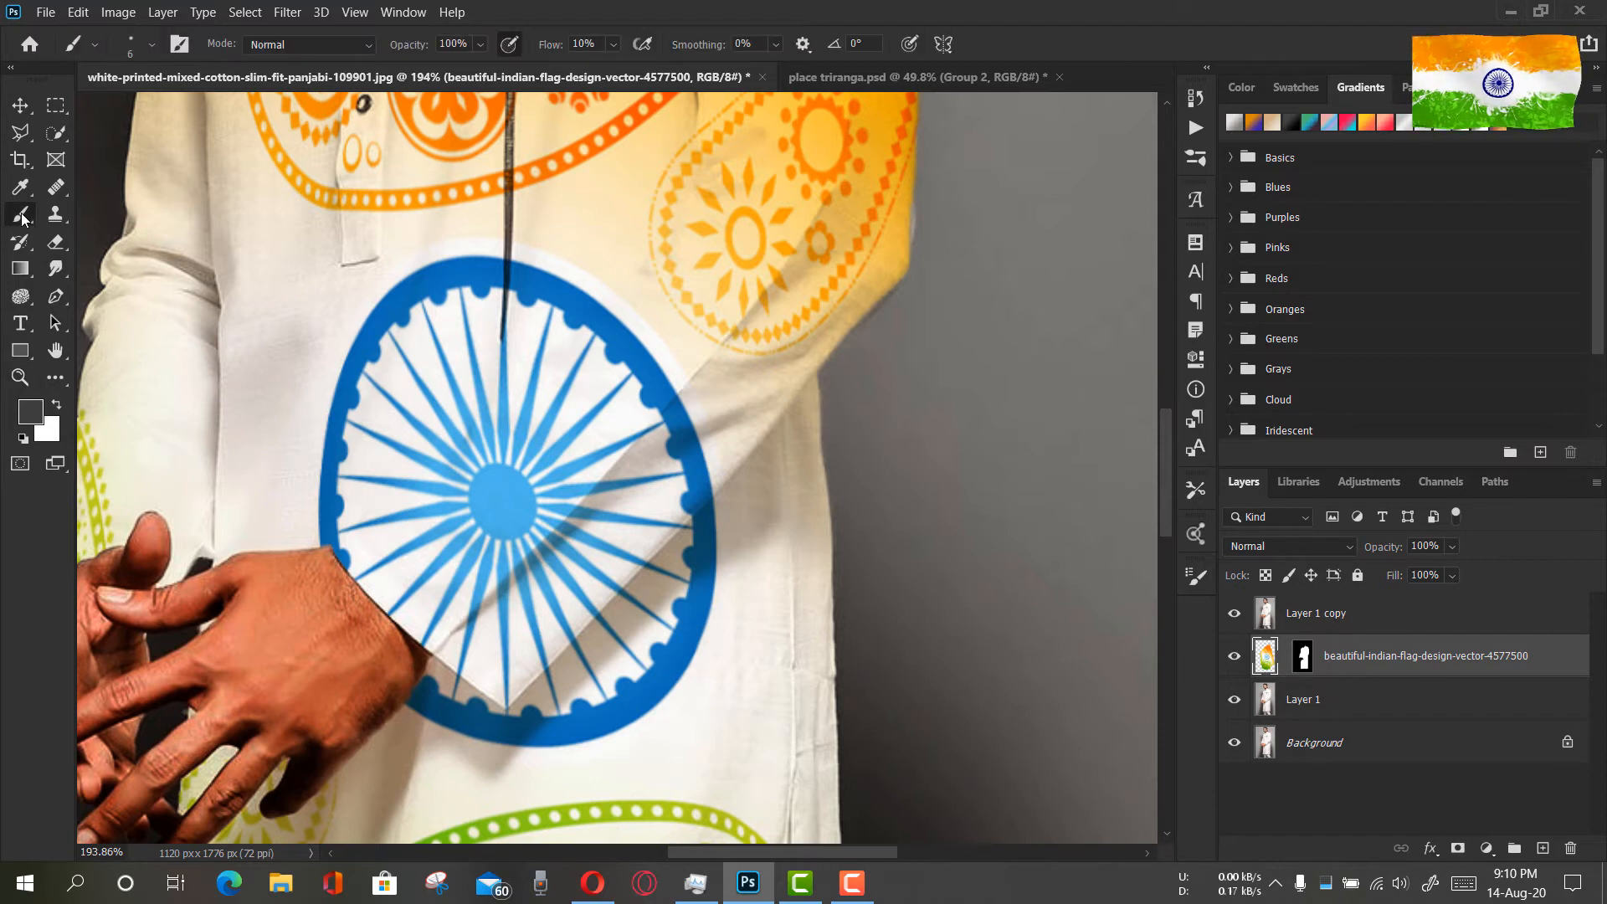
pyautogui.click(23, 427)
pyautogui.click(1520, 507)
pyautogui.click(1234, 613)
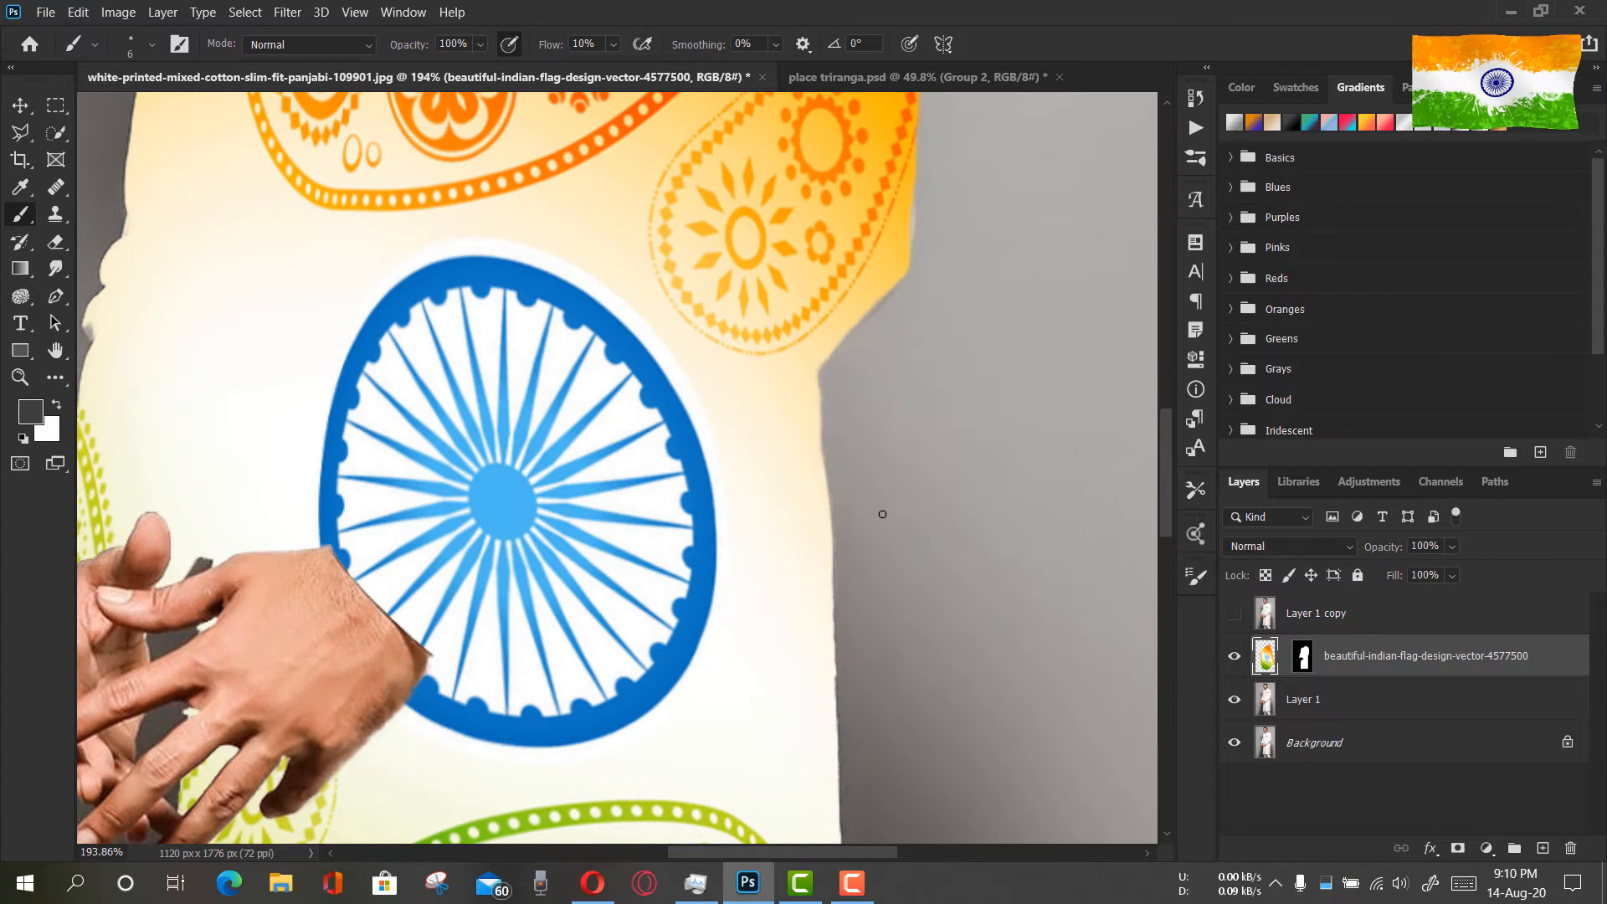
pyautogui.click(34, 407)
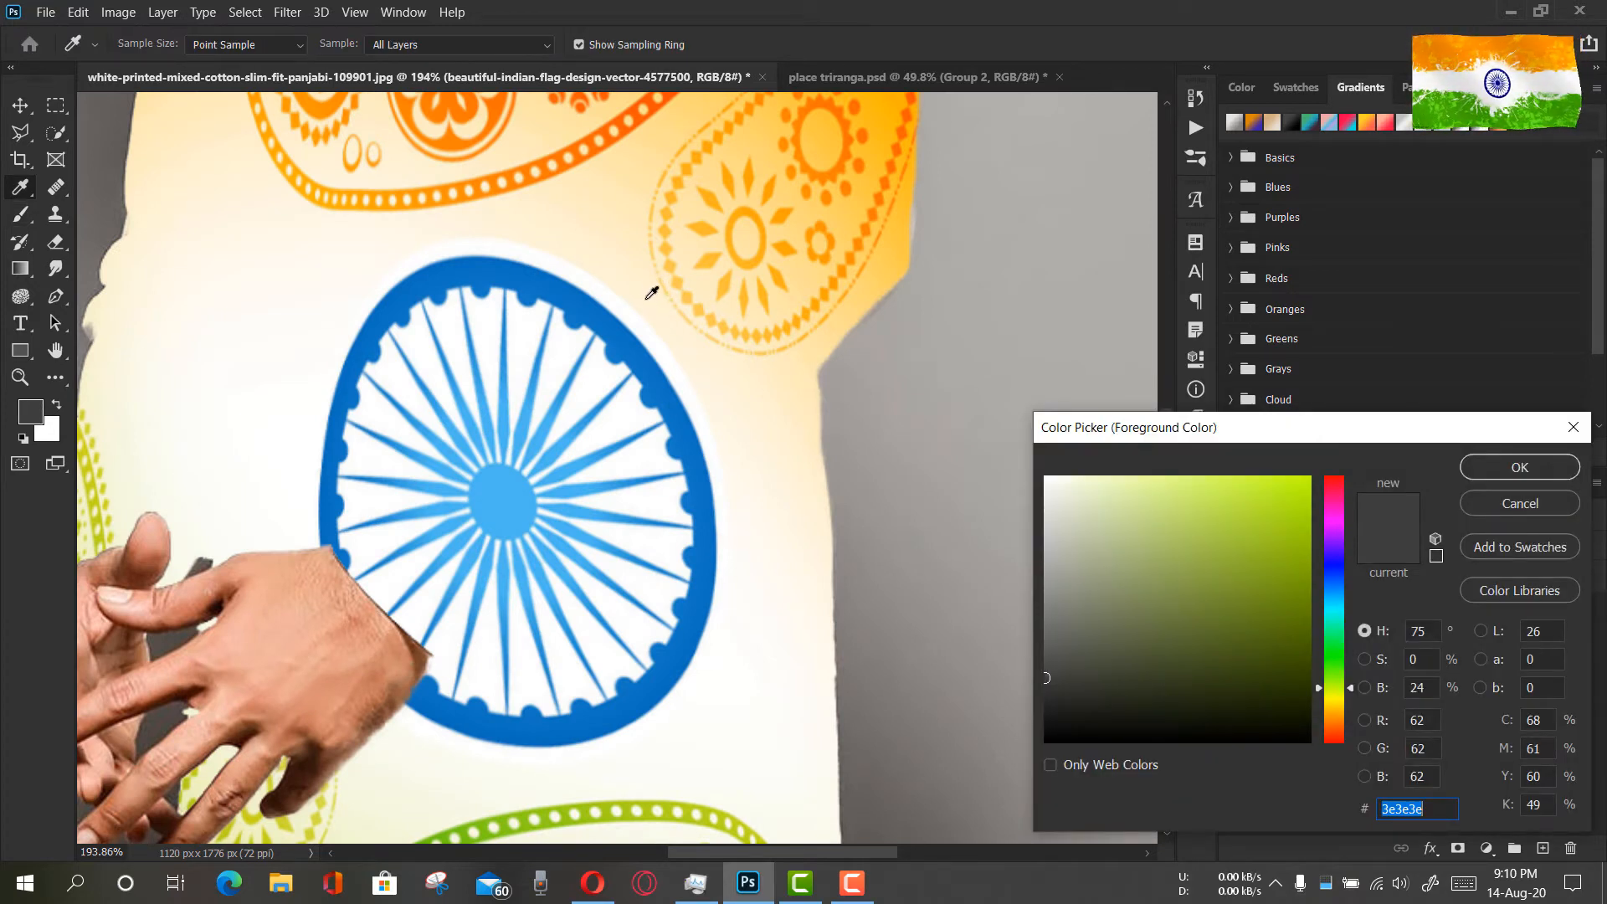
pyautogui.click(650, 295)
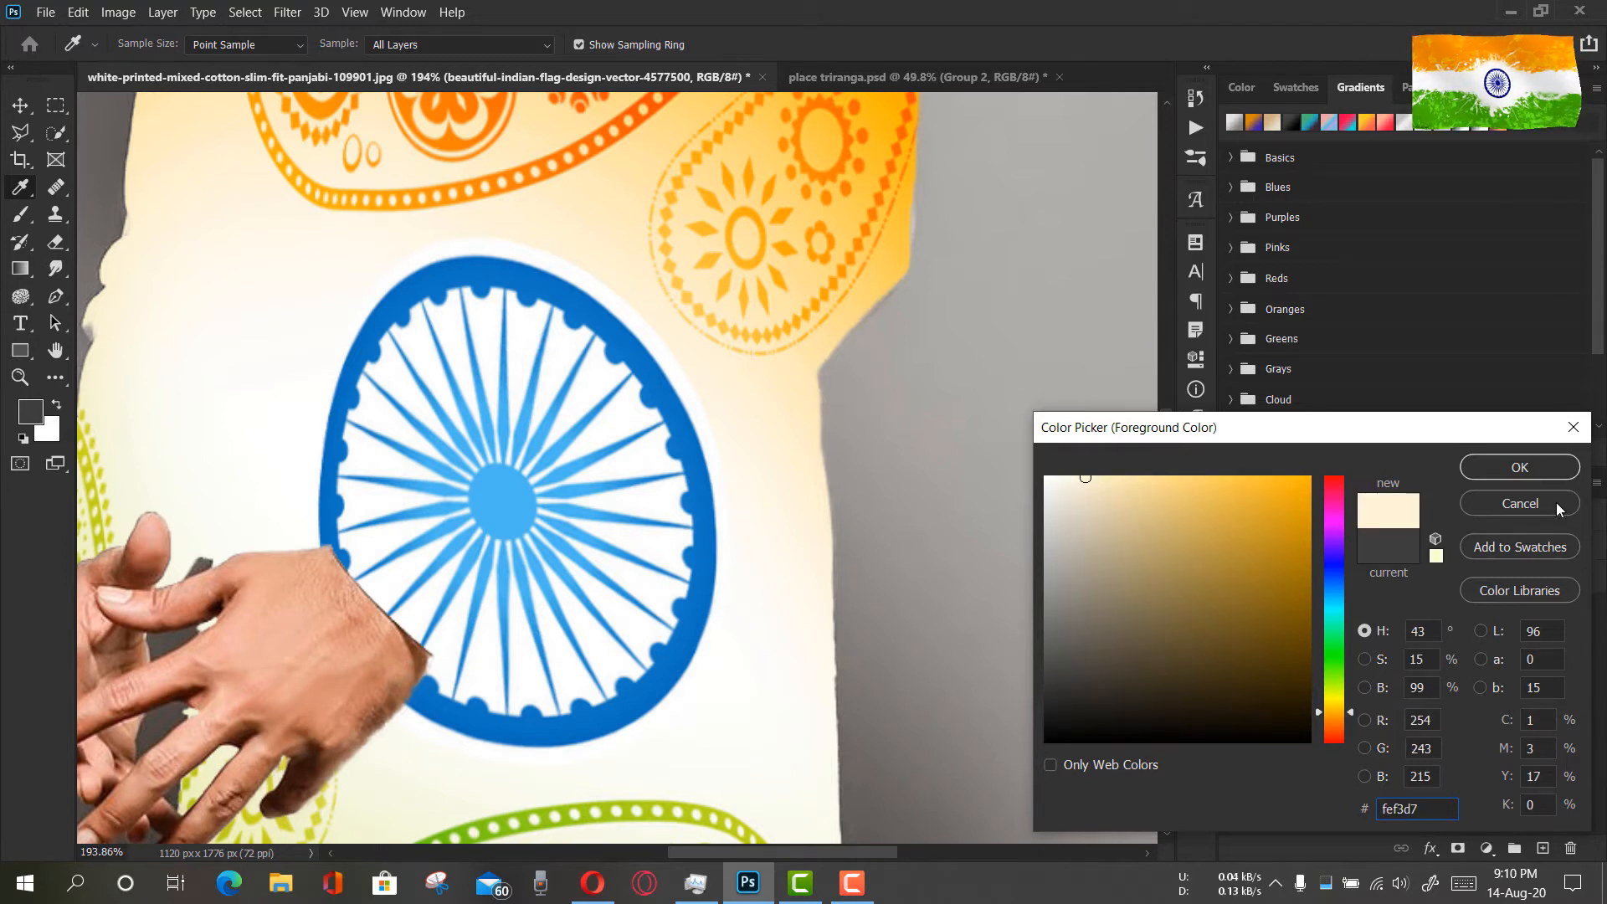
pyautogui.click(1518, 467)
# Brush cream over the wheel's upper-right rim on the flag layer, raising the flow to 100%, and show the Layer 1 copy again
pyautogui.press('b')
pyautogui.moveTo(687, 407); pyautogui.dragTo(636, 452)
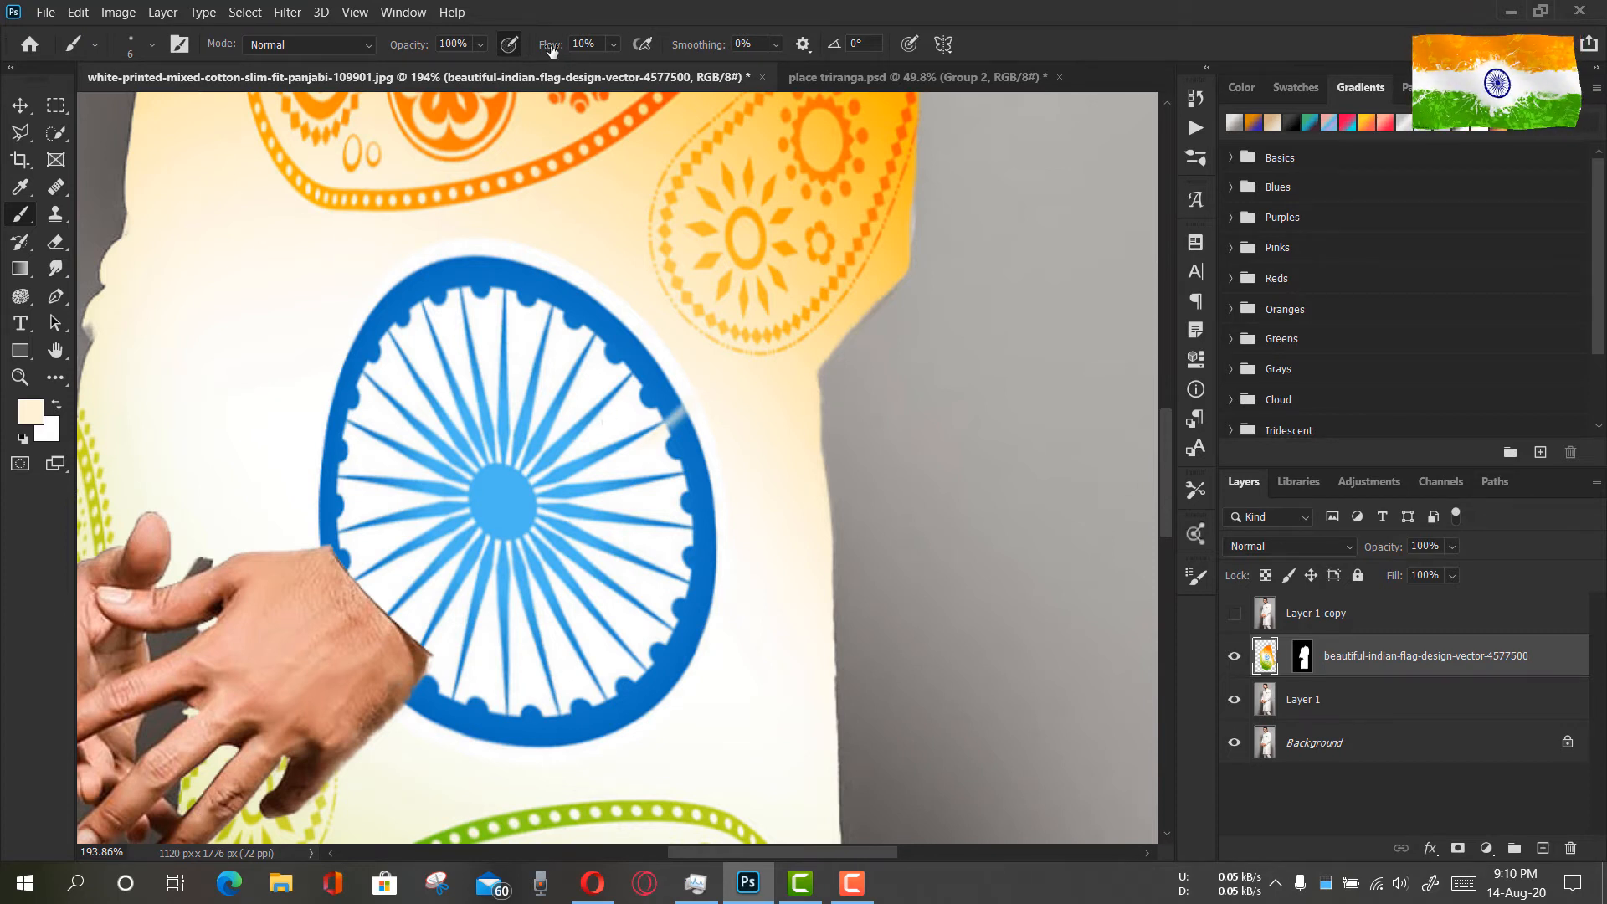
pyautogui.moveTo(551, 50); pyautogui.dragTo(662, 54)
pyautogui.moveTo(657, 404)
pyautogui.mouseDown()
pyautogui.moveTo(644, 443)
pyautogui.moveTo(626, 453)
pyautogui.moveTo(628, 422)
pyautogui.moveTo(607, 432)
pyautogui.moveTo(666, 416)
pyautogui.mouseUp()
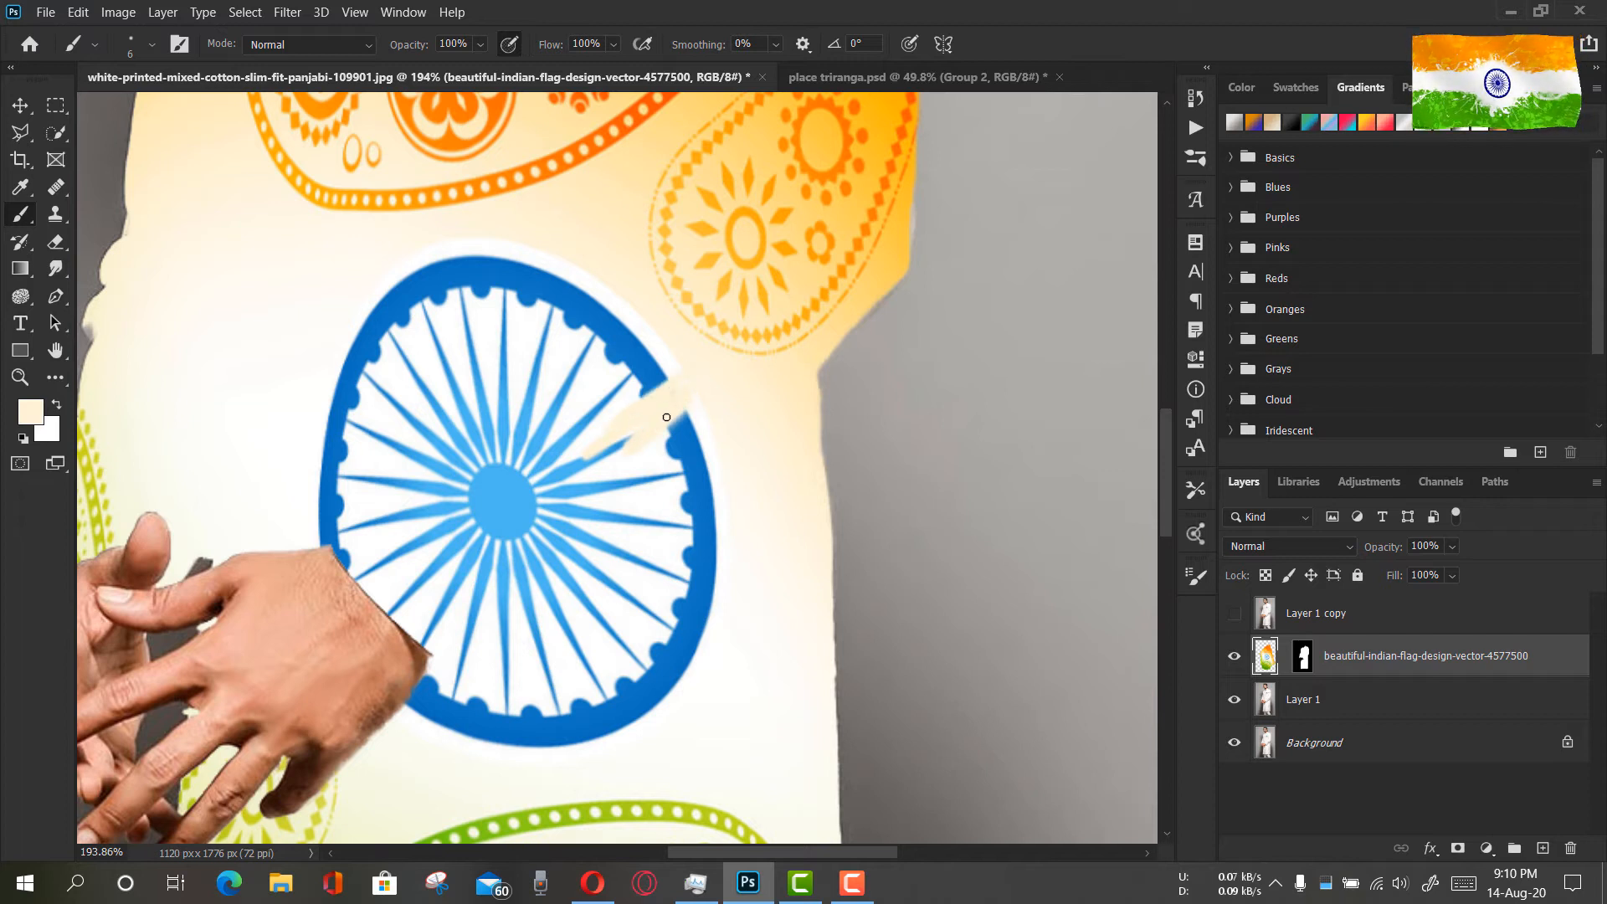
pyautogui.click(1234, 613)
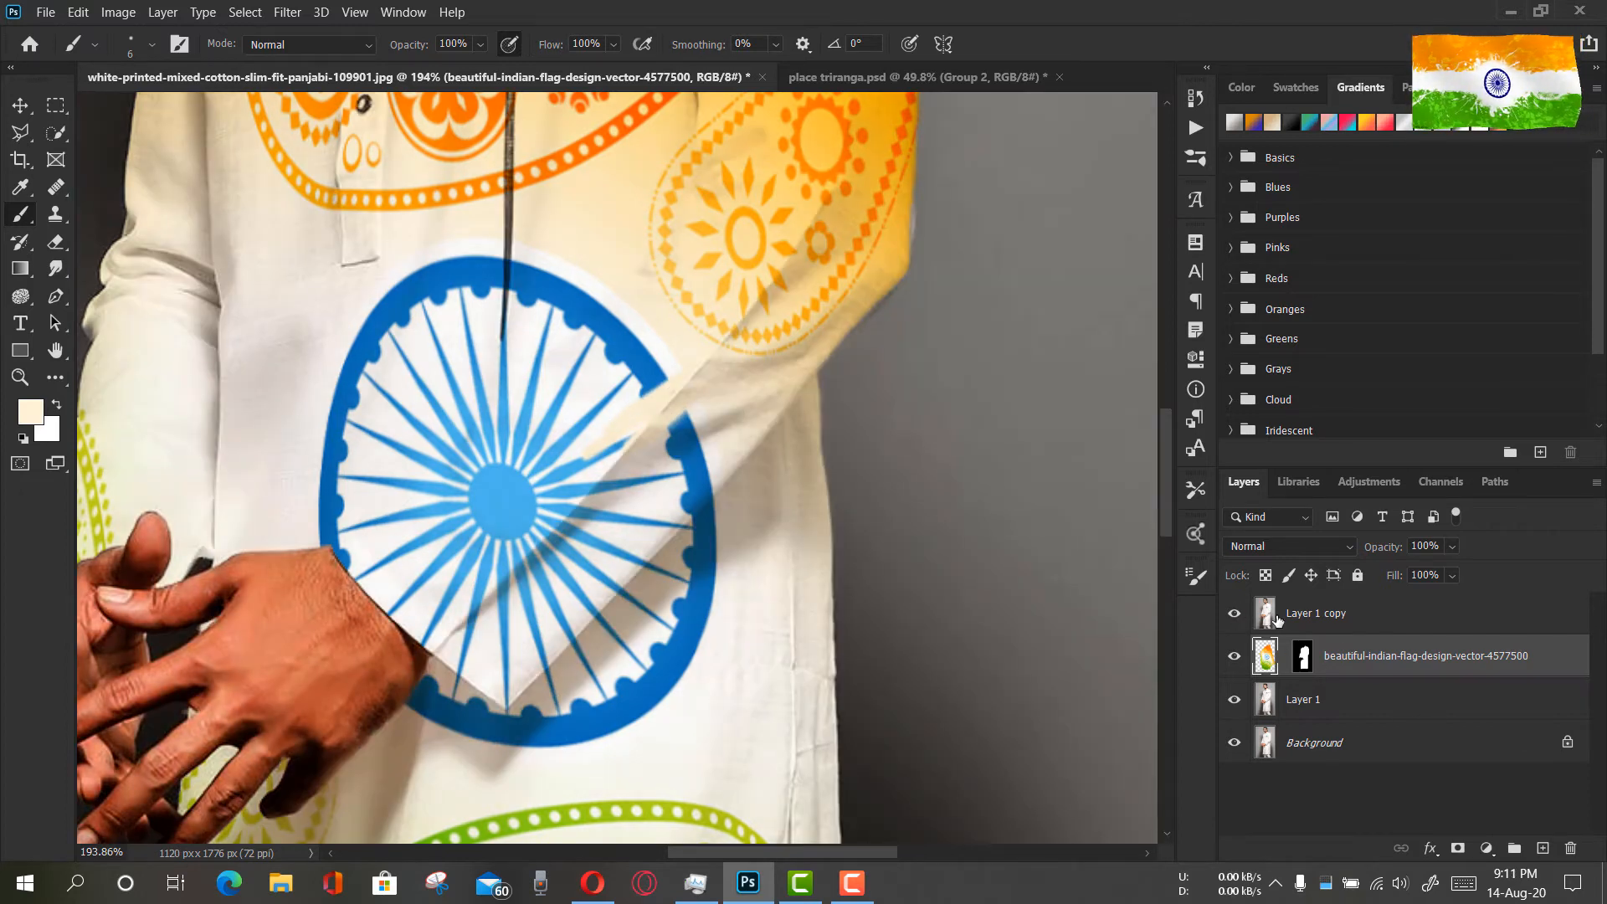
# Set the brush size to 37 px, try a cream stroke over the wheel's rim on the Layer 1 copy, and undo it
pyautogui.click(1276, 620)
pyautogui.rightClick(591, 461)
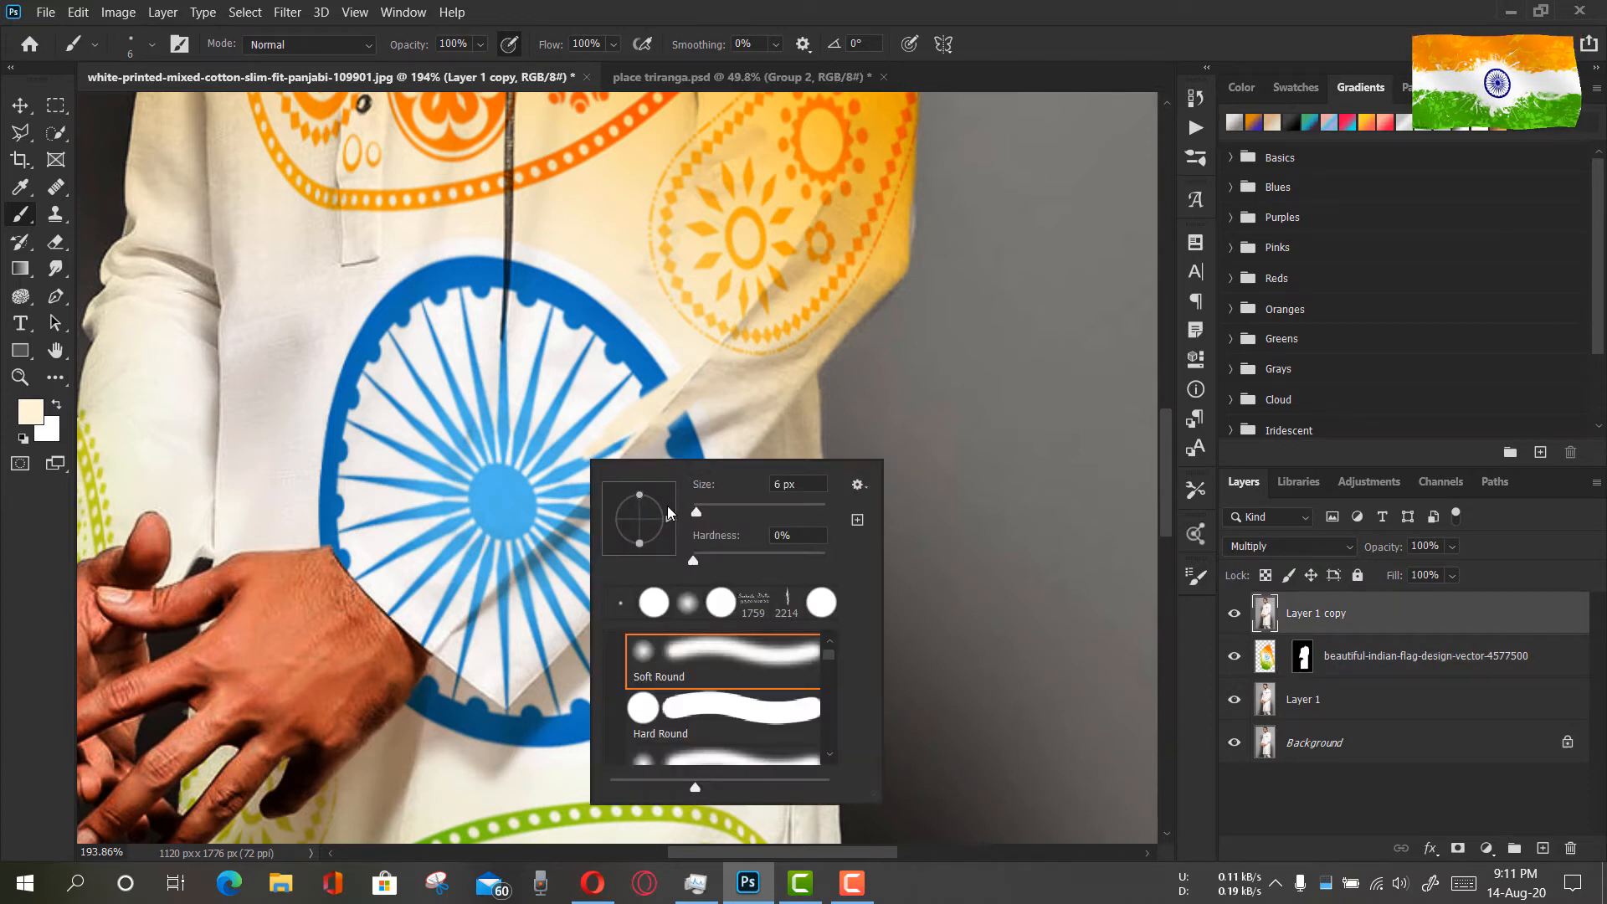
pyautogui.moveTo(694, 514); pyautogui.dragTo(717, 517)
pyautogui.moveTo(692, 408); pyautogui.dragTo(672, 467)
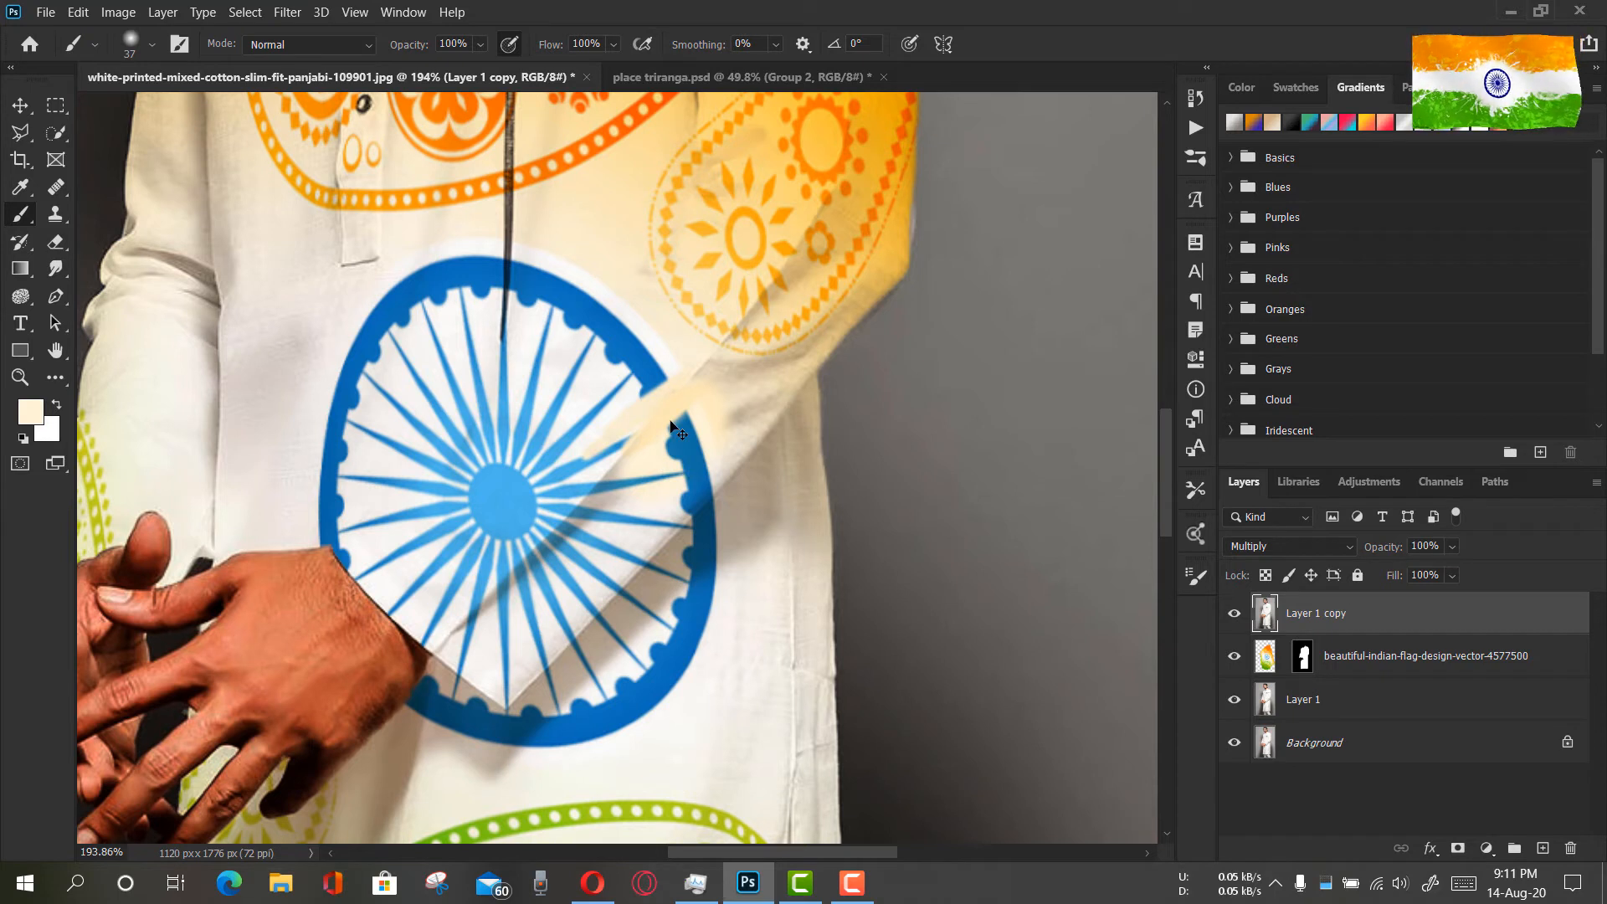
pyautogui.hotkey('ctrl', 'z')
# Paint the flag layer cream wherever the forearm sleeve crosses the wheel, and set the brush flow to 86%
pyautogui.click(1268, 656)
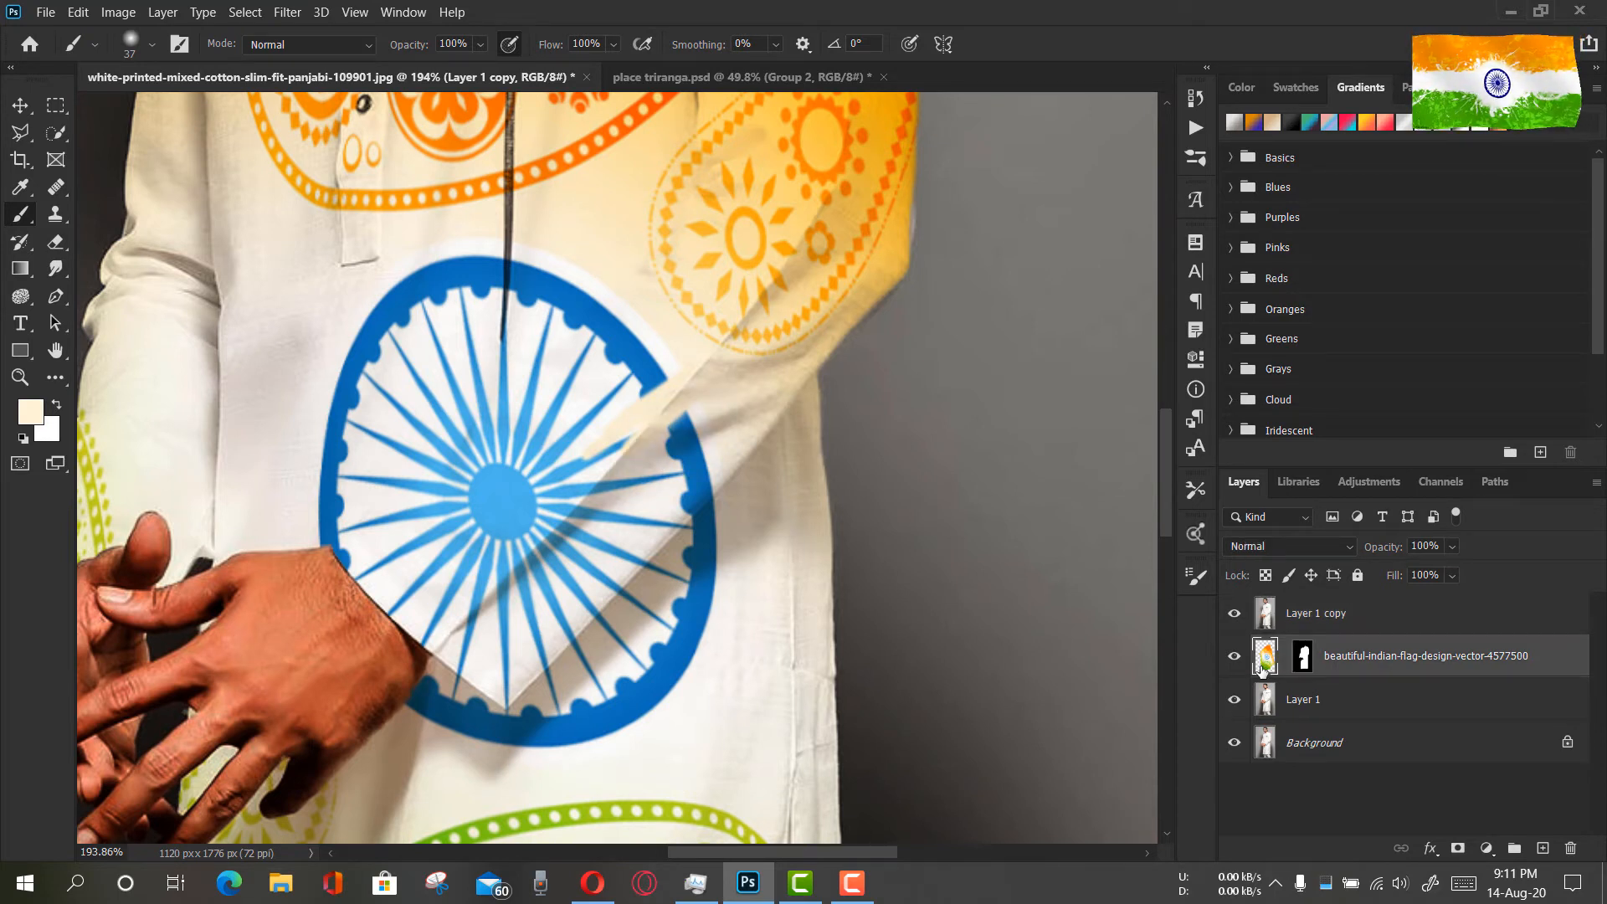
pyautogui.moveTo(610, 320)
pyautogui.mouseDown()
pyautogui.moveTo(628, 413)
pyautogui.moveTo(653, 383)
pyautogui.moveTo(610, 430)
pyautogui.moveTo(606, 485)
pyautogui.moveTo(673, 443)
pyautogui.moveTo(725, 380)
pyautogui.moveTo(663, 502)
pyautogui.moveTo(699, 478)
pyautogui.moveTo(513, 667)
pyautogui.moveTo(527, 539)
pyautogui.moveTo(524, 667)
pyautogui.moveTo(346, 555)
pyautogui.moveTo(460, 617)
pyautogui.moveTo(624, 438)
pyautogui.moveTo(531, 466)
pyautogui.mouseUp()
pyautogui.hotkey('shift', '8')
pyautogui.hotkey('shift', '6')
pyautogui.press('z')
pyautogui.moveTo(557, 523)
pyautogui.mouseDown()
pyautogui.moveTo(610, 558)
pyautogui.moveTo(518, 558)
pyautogui.mouseUp()
pyautogui.press('b')
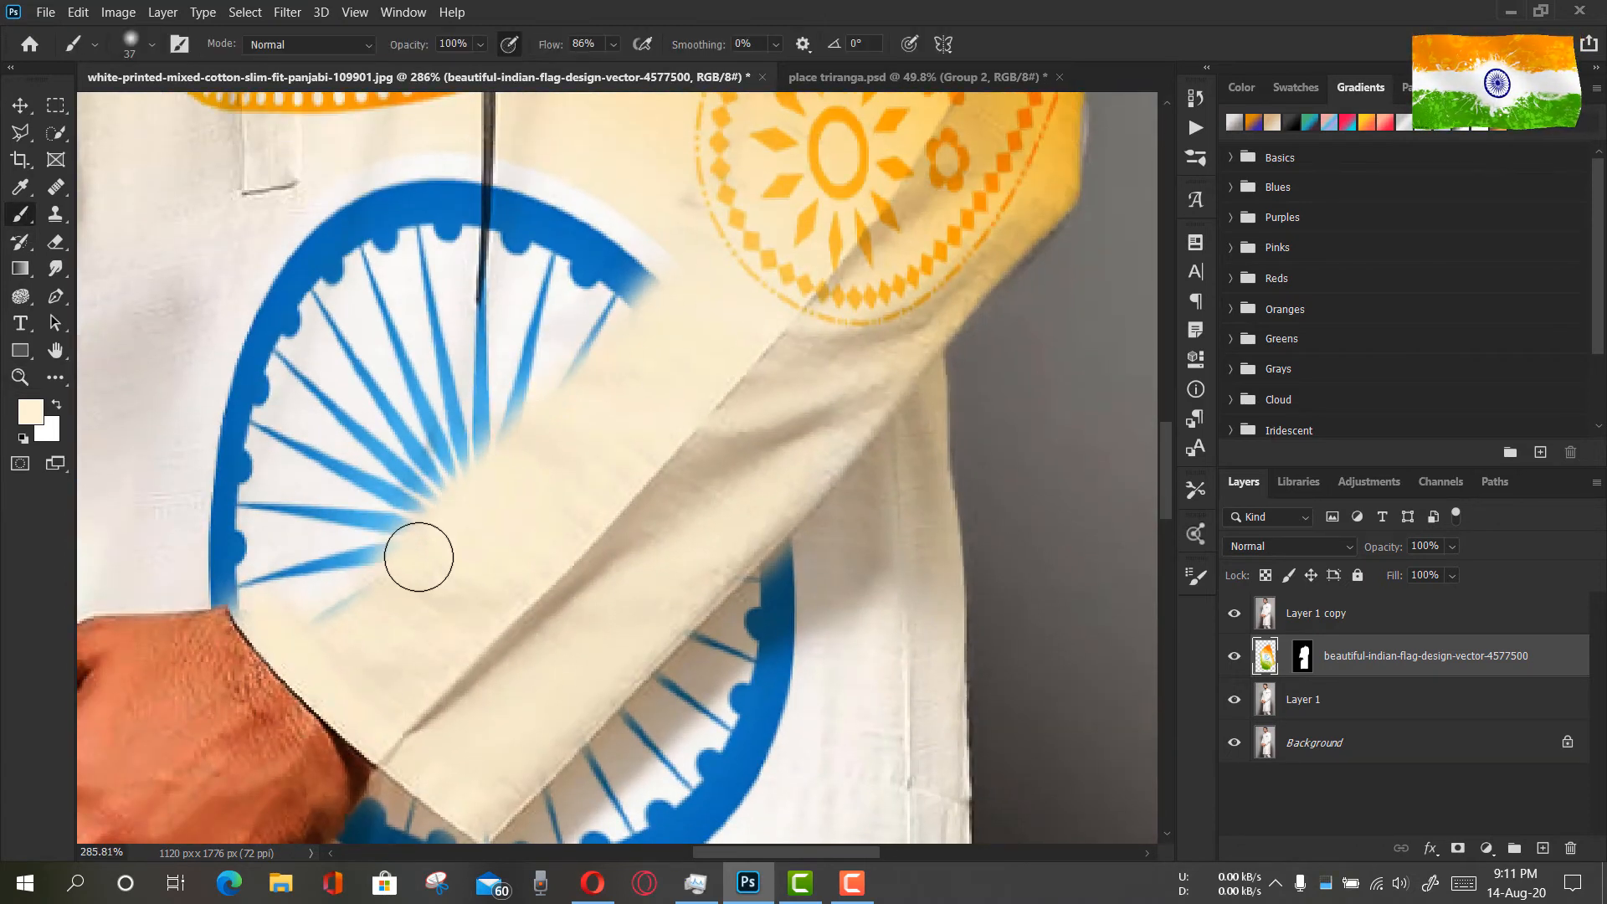
# Reduce the brush size to 12 px and paint the flag layer cream at the cuff's upper corner
pyautogui.rightClick(410, 549)
pyautogui.write('12')
pyautogui.press('Return')
pyautogui.click(235, 603)
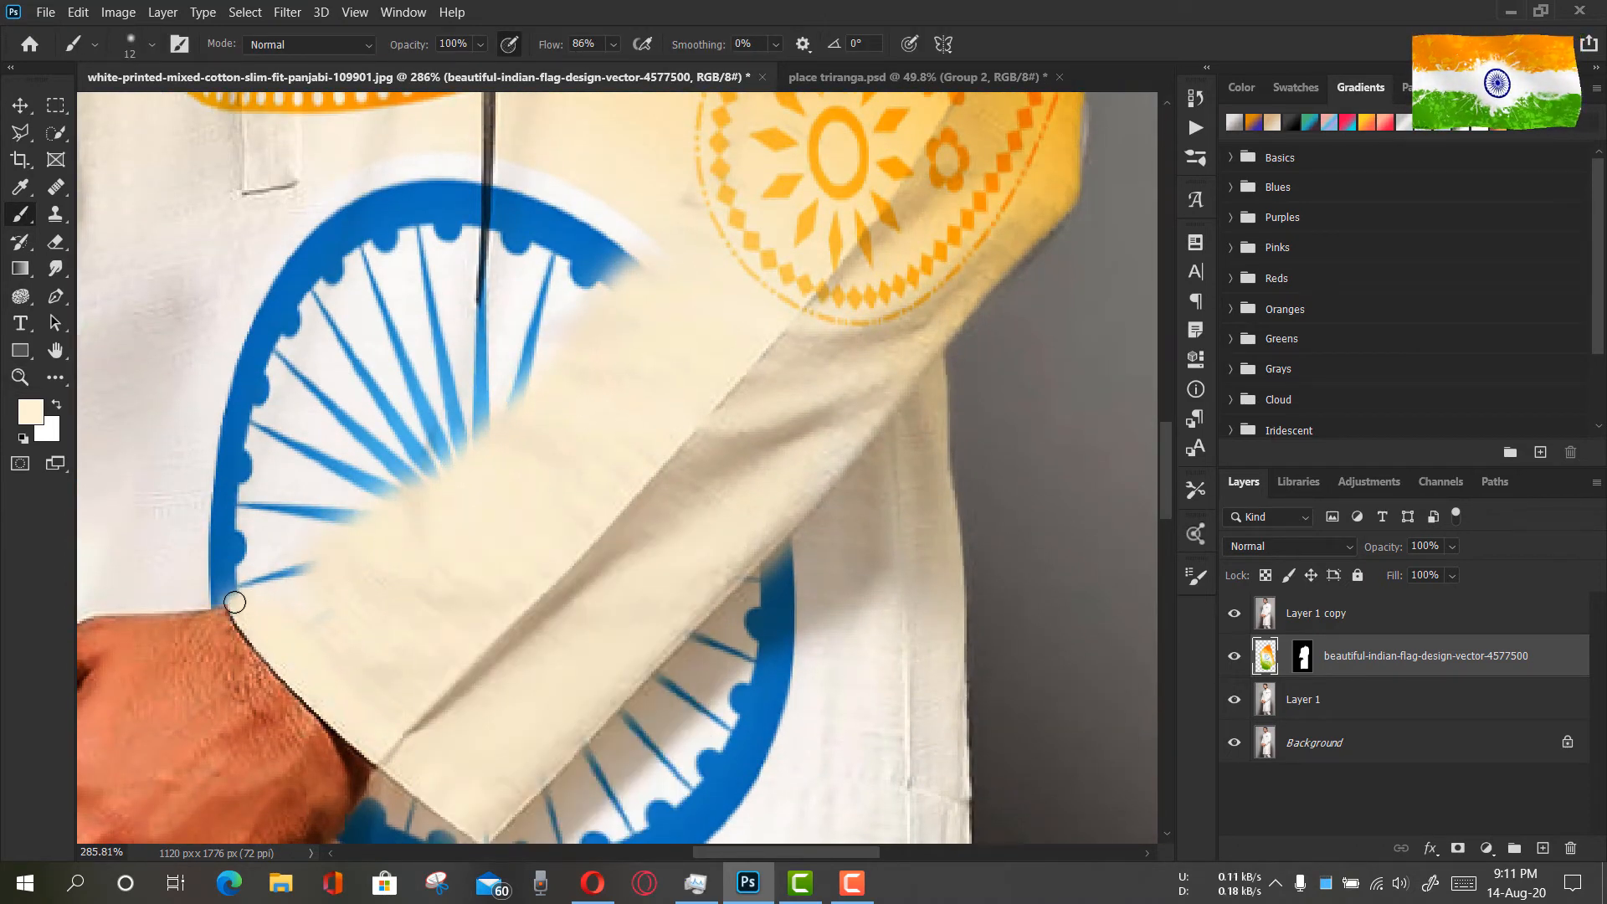
# Try cream strokes along the sleeve's upper edge between the cuff corner and the wheel's rim, and undo them
pyautogui.keyDown('shift'); pyautogui.click(665, 219); pyautogui.keyUp('shift')
pyautogui.moveTo(536, 381)
pyautogui.mouseDown()
pyautogui.moveTo(254, 585)
pyautogui.moveTo(617, 284)
pyautogui.moveTo(400, 485)
pyautogui.mouseUp()
pyautogui.hotkey('ctrl', 'z')
pyautogui.hotkey('ctrl', 'z')
pyautogui.hotkey('ctrl', 'z')
pyautogui.hotkey('ctrl', 'z')
pyautogui.hotkey('ctrl', 'z')
pyautogui.hotkey('ctrl', 'z')
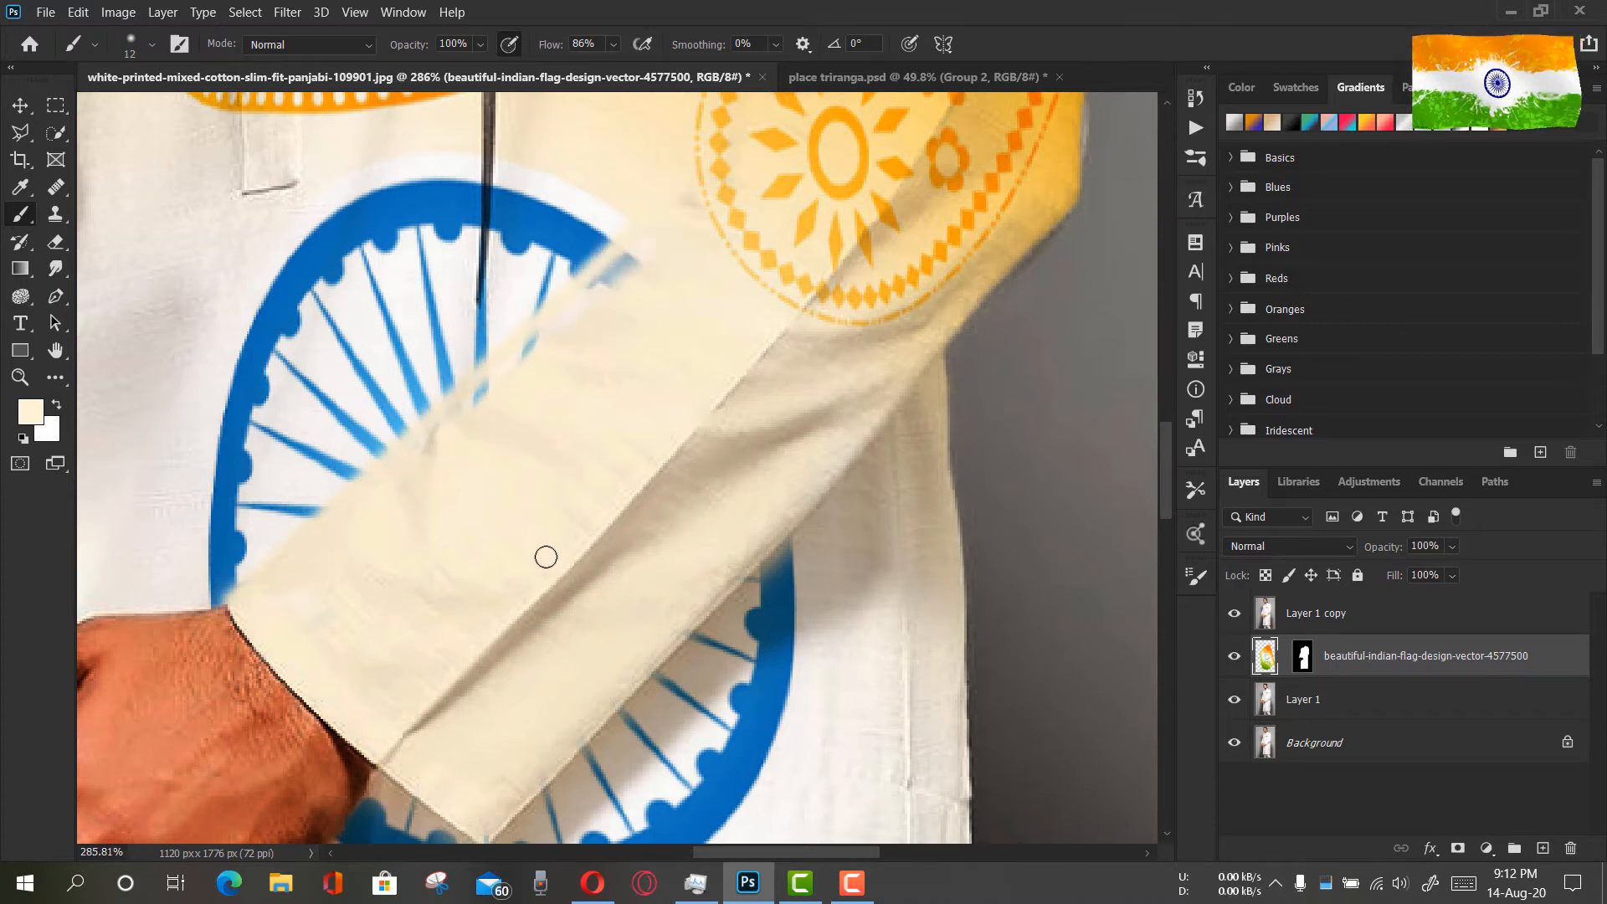
pyautogui.hotkey('ctrl', 'z')
pyautogui.hotkey('ctrl', 'z')
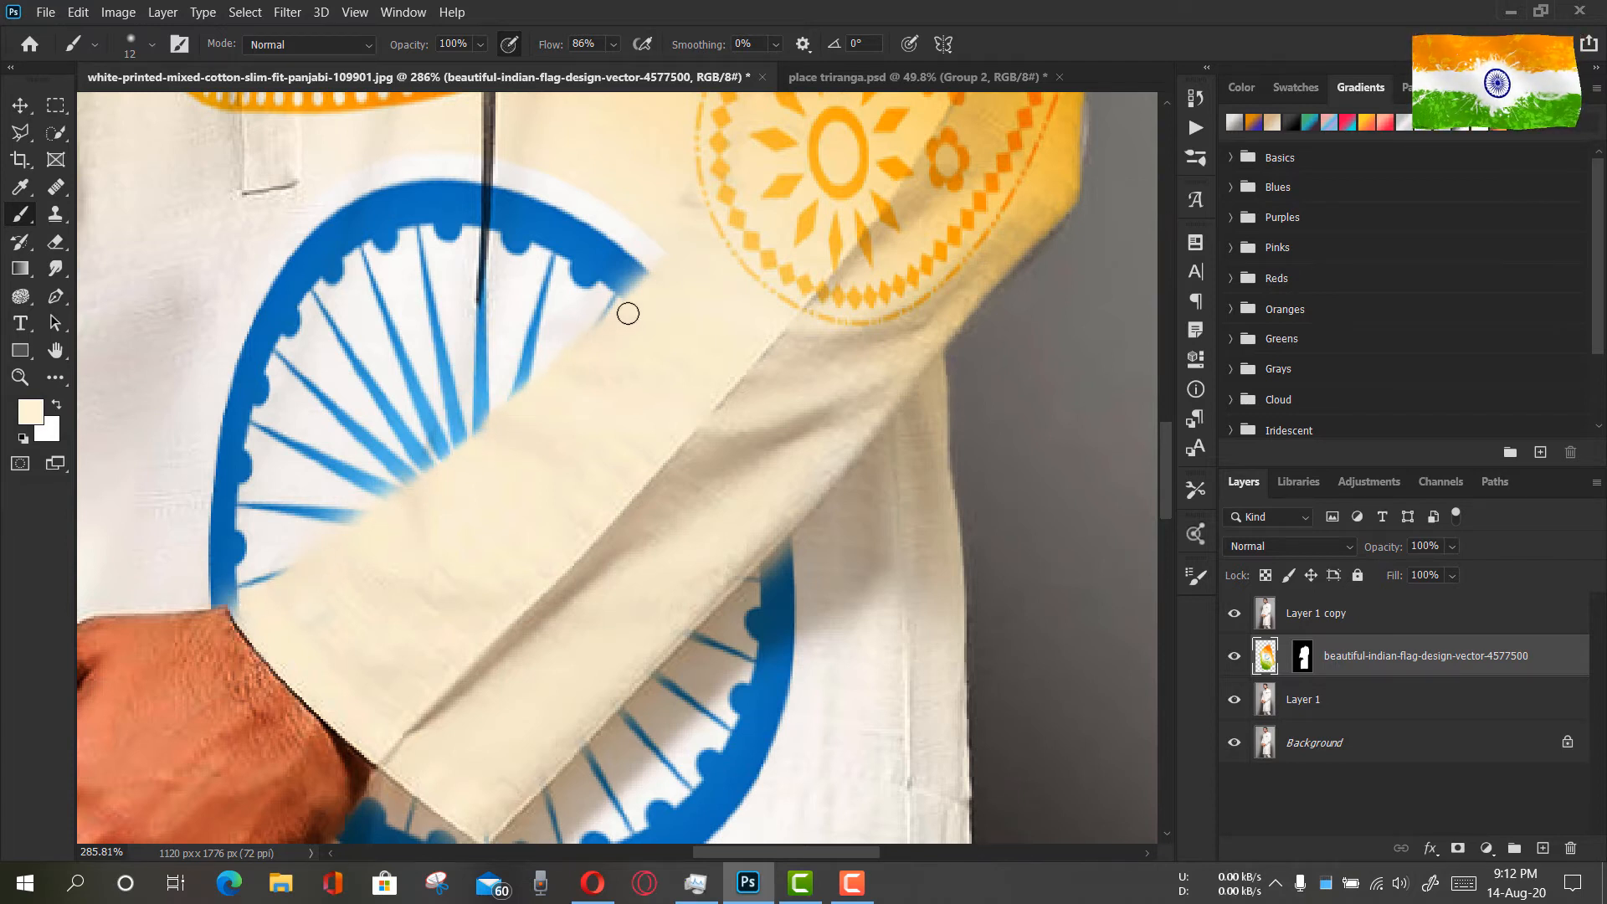
pyautogui.hotkey('ctrl', 'z')
# Paint cream closely along the sleeve's upper edge, from the cuff to the wheel's rim, to give the wheel a clean cut
pyautogui.moveTo(225, 620); pyautogui.dragTo(251, 600)
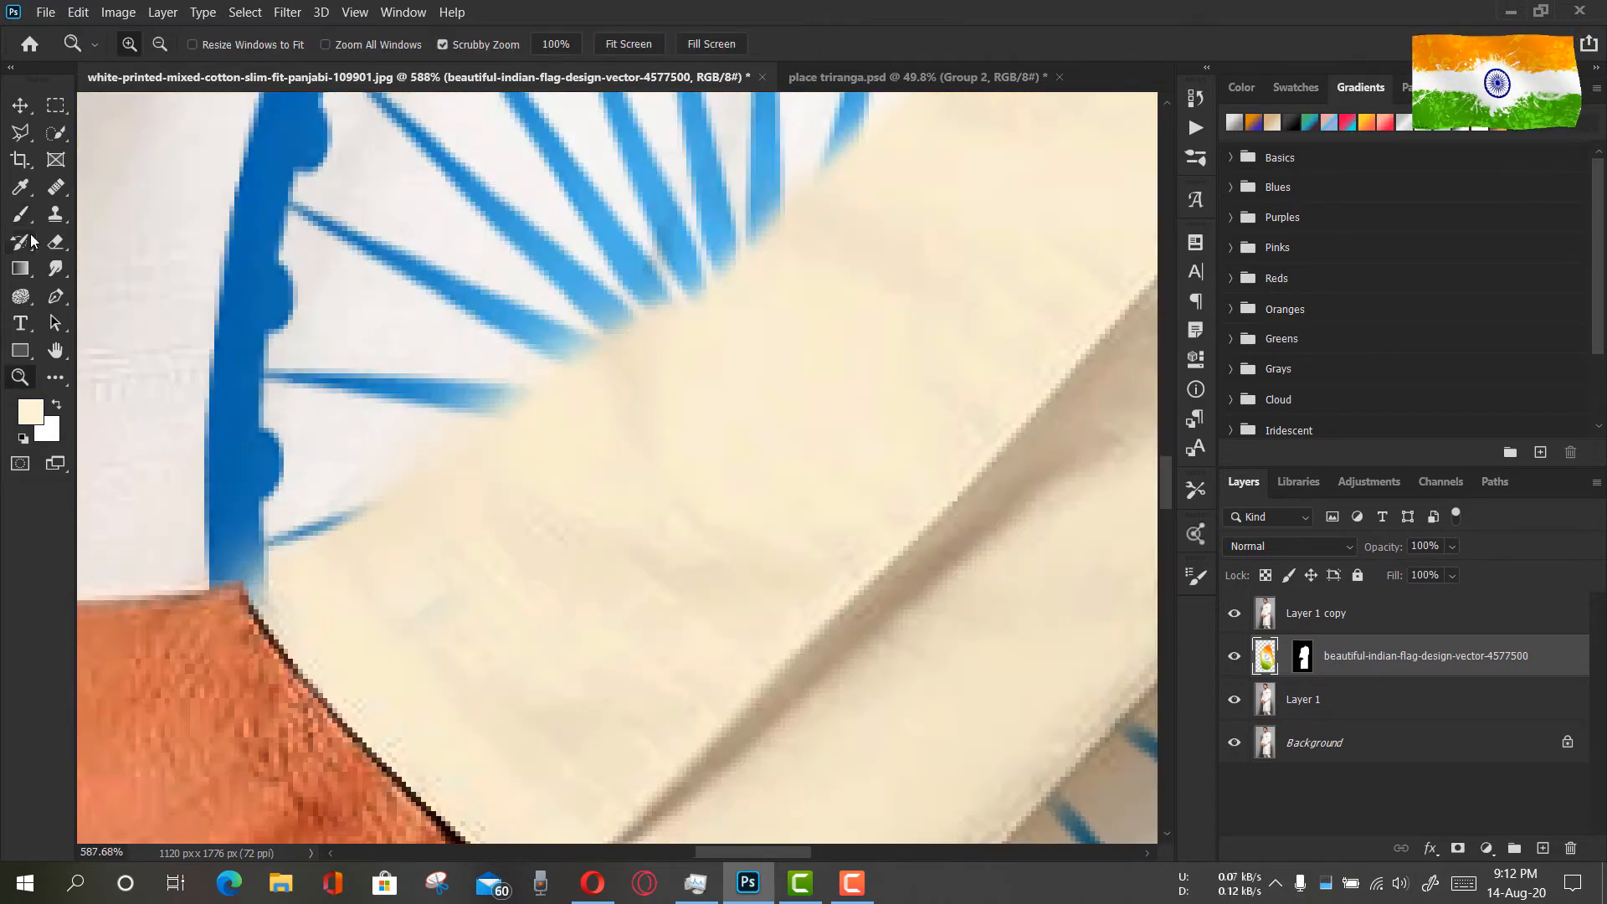
pyautogui.moveTo(879, 444); pyautogui.dragTo(712, 588)
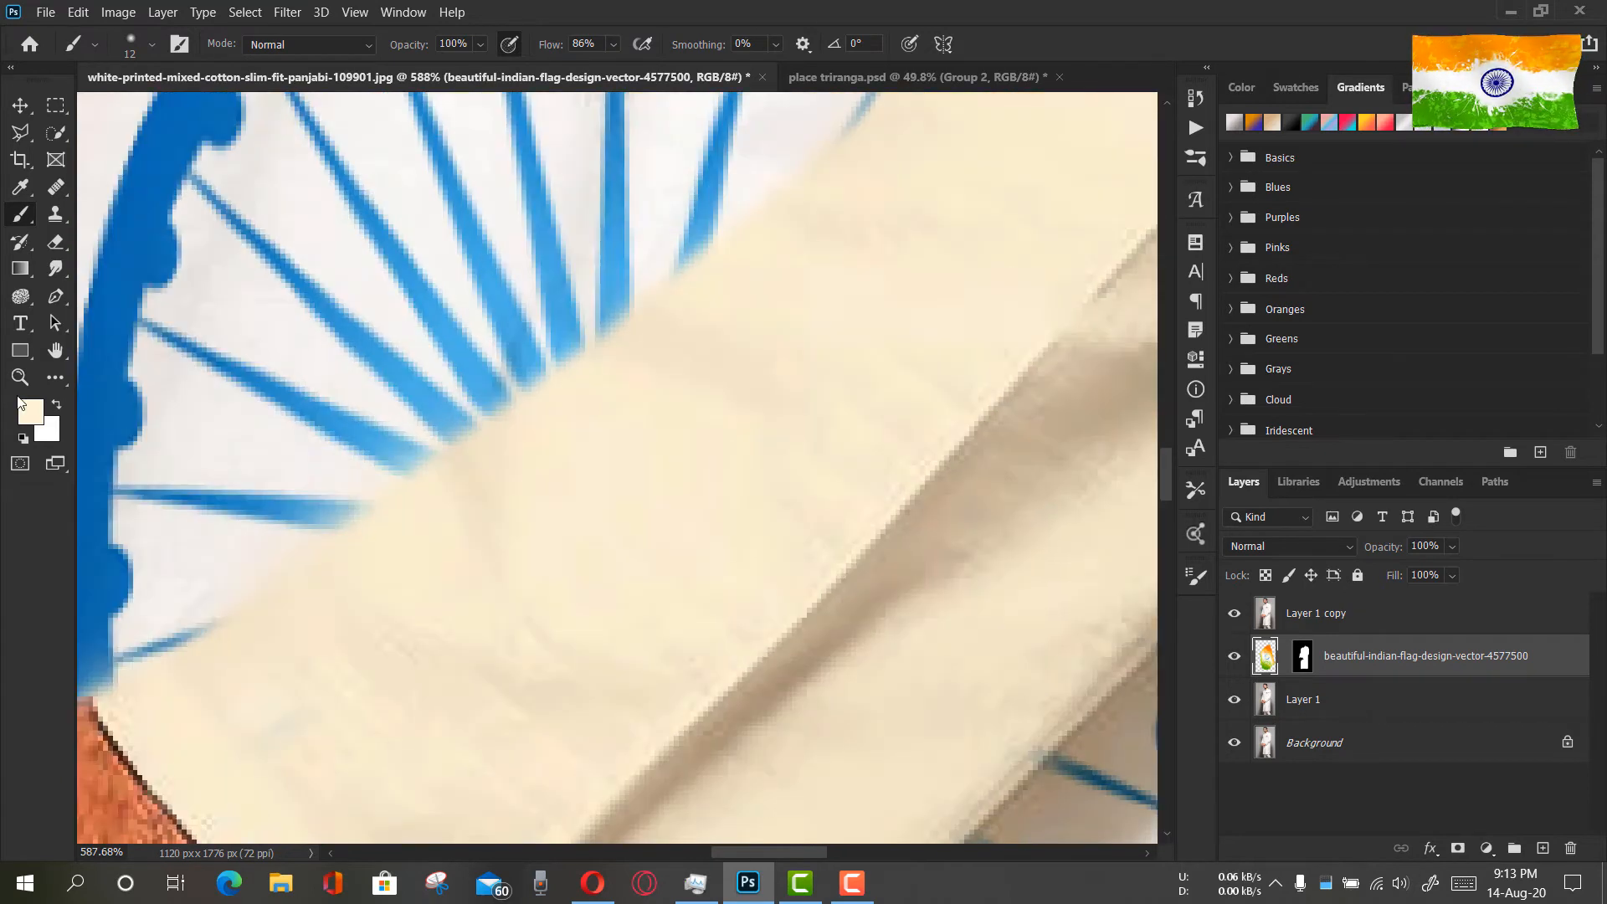
pyautogui.moveTo(824, 460)
pyautogui.mouseDown()
pyautogui.moveTo(771, 451)
pyautogui.moveTo(742, 480)
pyautogui.moveTo(734, 441)
pyautogui.moveTo(363, 786)
pyautogui.mouseUp()
pyautogui.scroll(-3, 764, 544)
pyautogui.moveTo(744, 306); pyautogui.dragTo(499, 533)
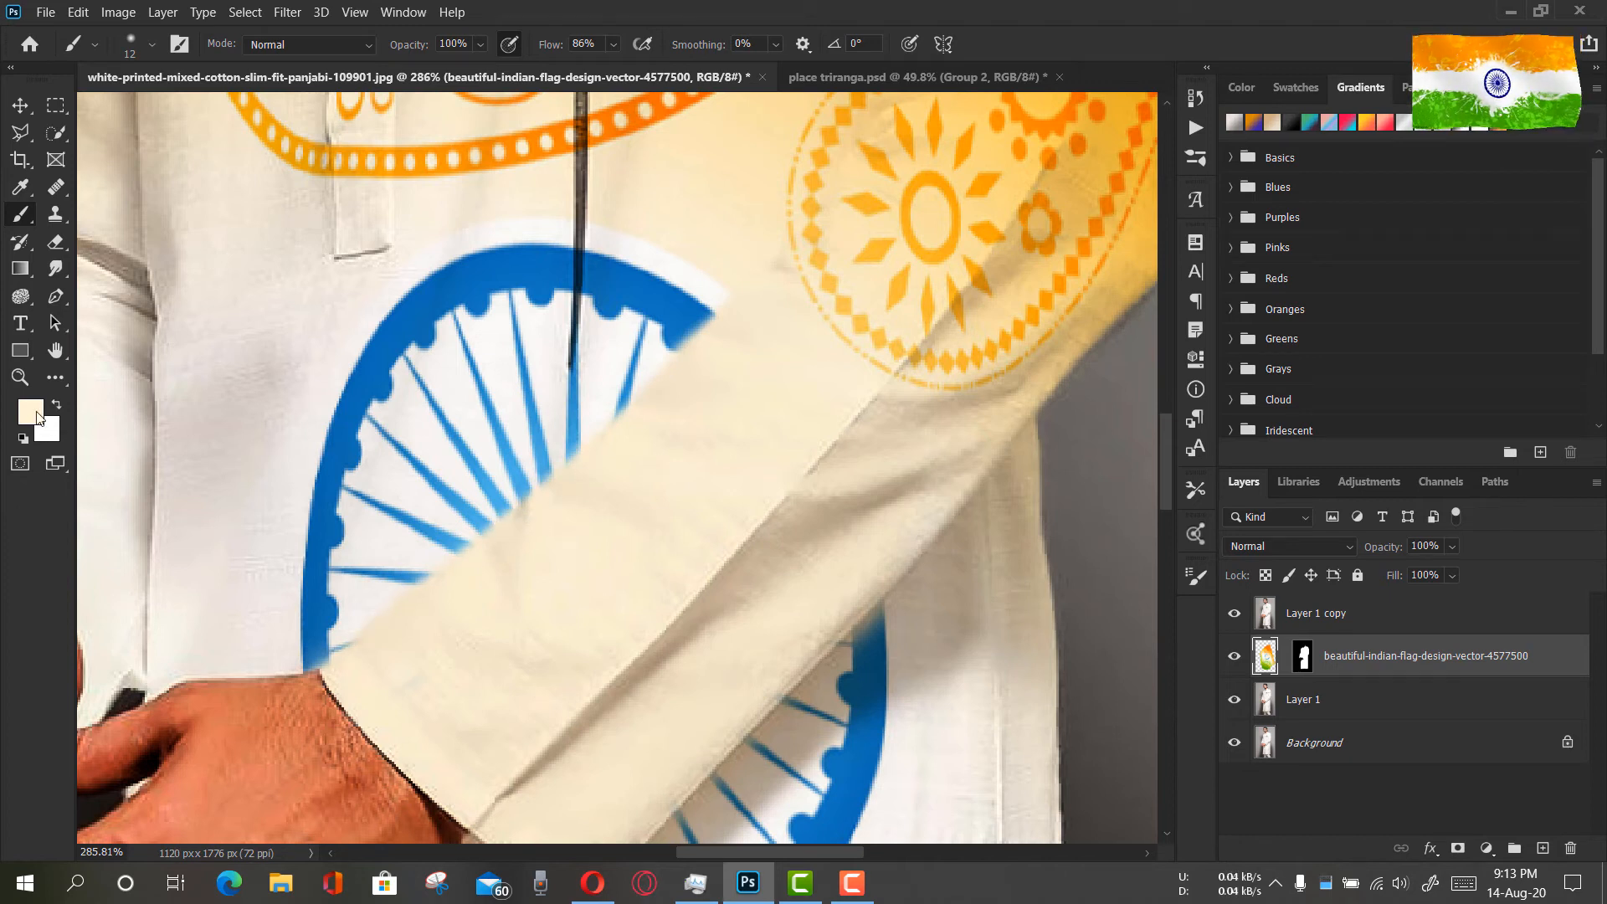
# Check the painted sleeve on the whole figure and delete the Layer 1 copy
pyautogui.click(21, 376)
pyautogui.moveTo(797, 473); pyautogui.dragTo(704, 323)
pyautogui.moveTo(801, 492); pyautogui.dragTo(773, 477)
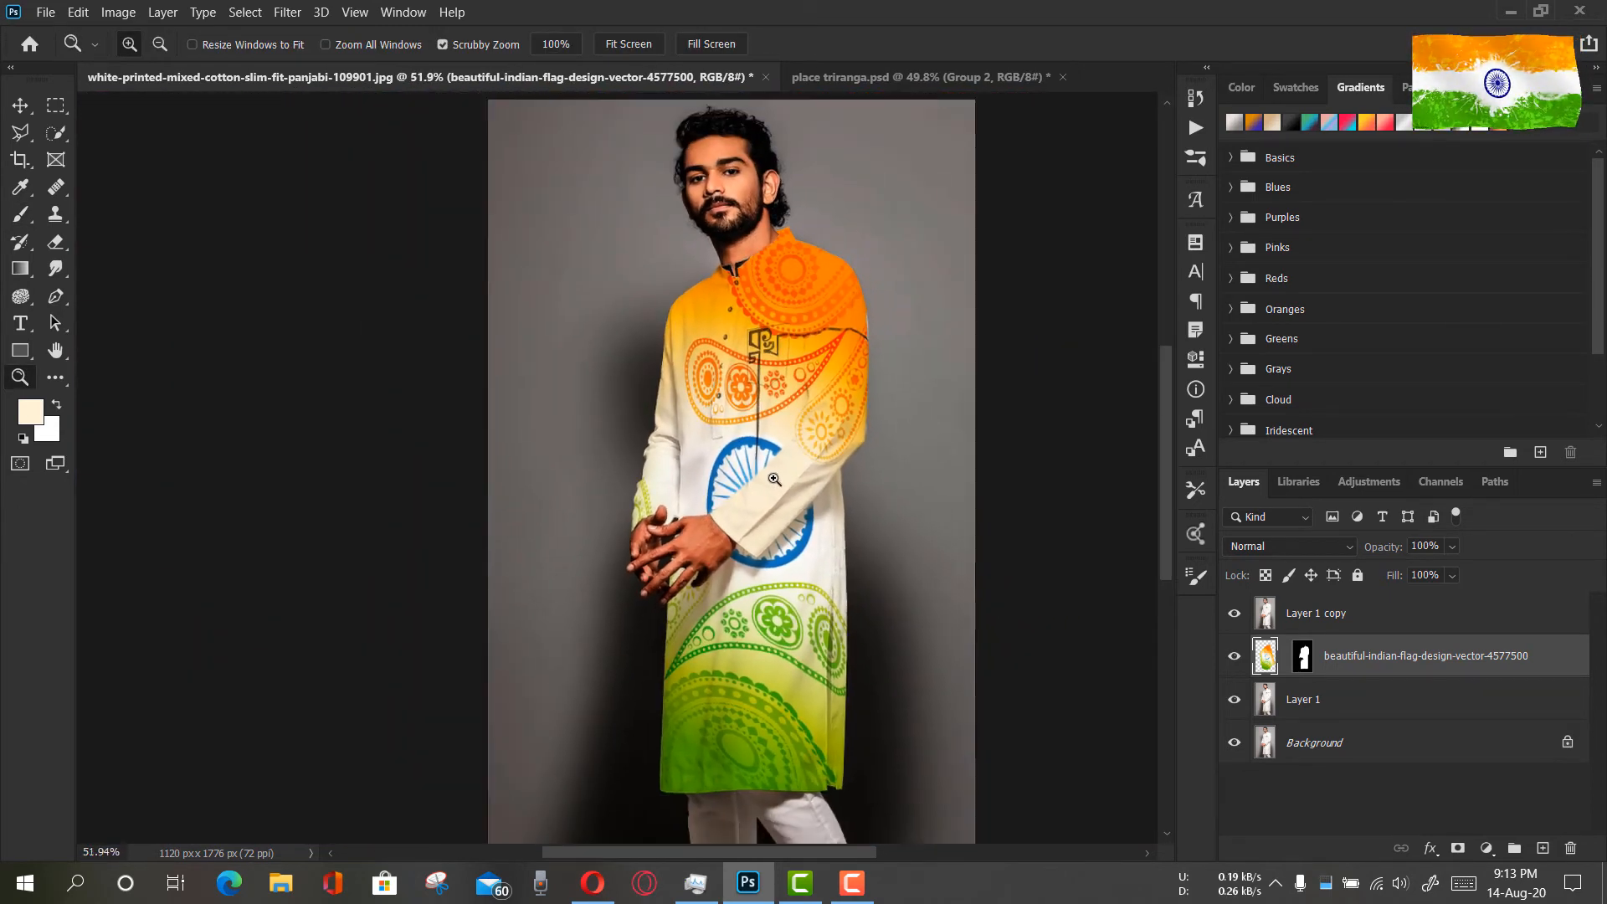
pyautogui.click(646, 48)
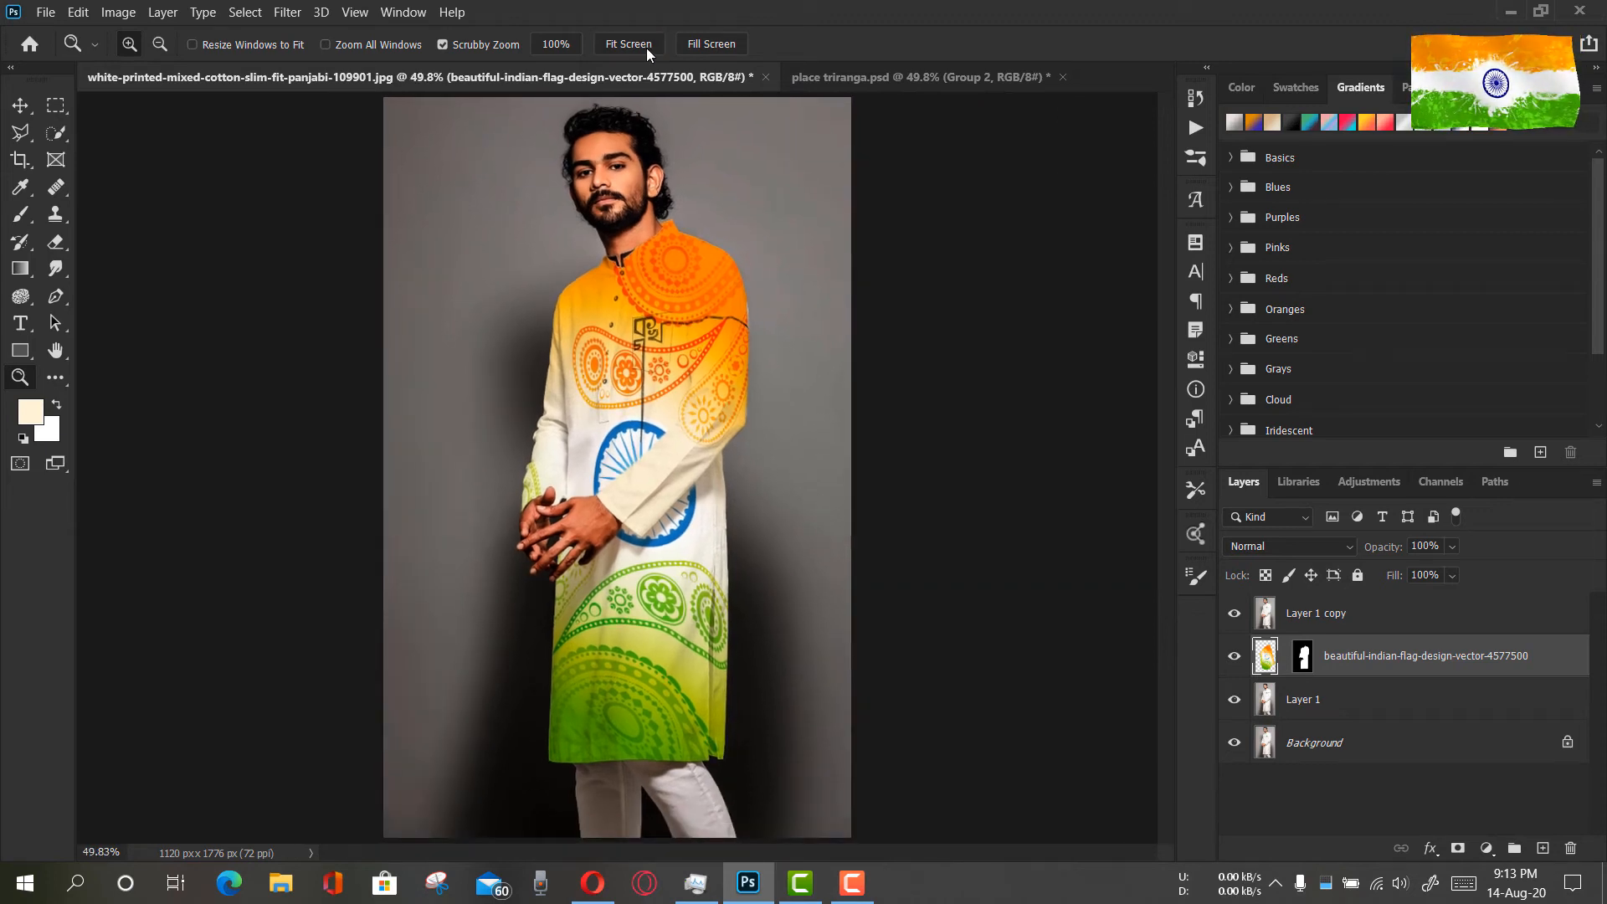
pyautogui.click(1302, 613)
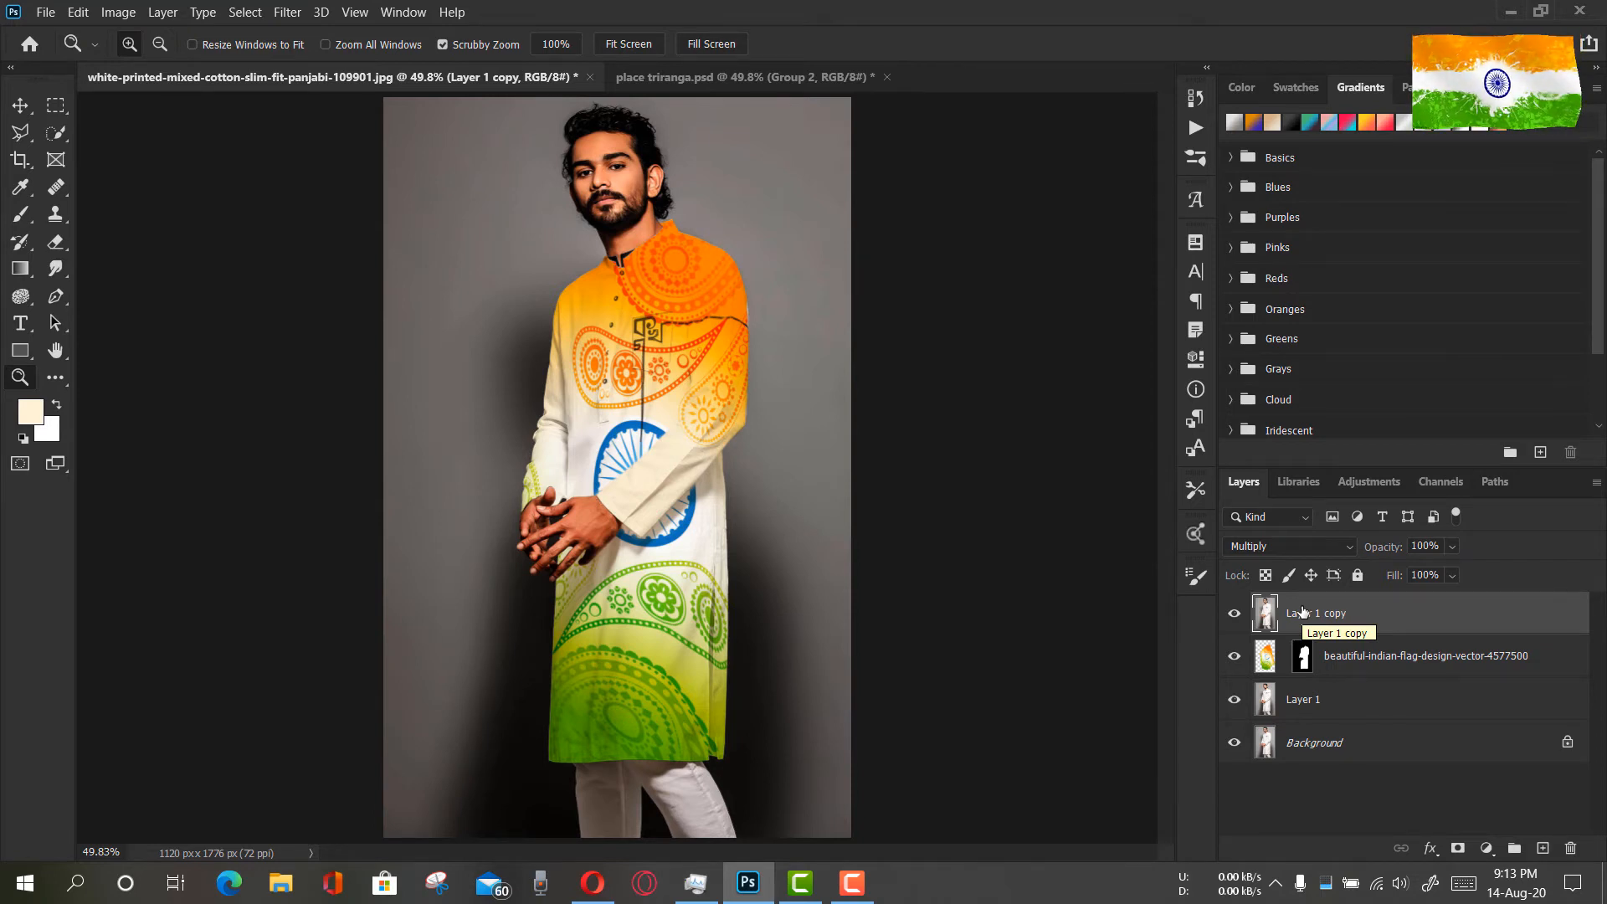
pyautogui.press('Delete')
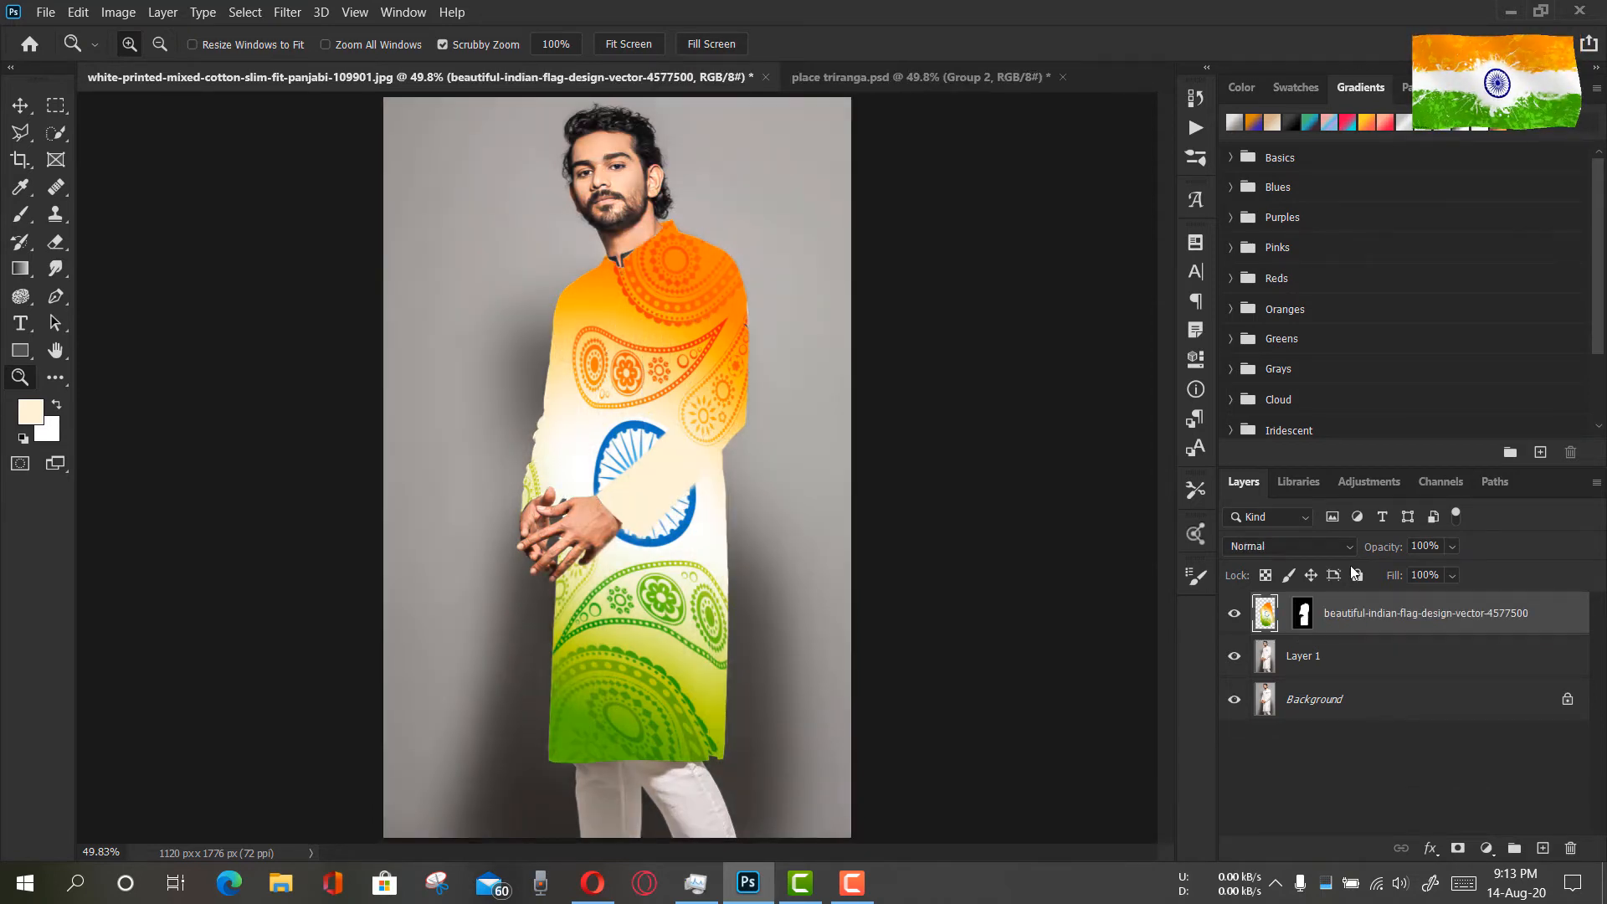
# Set the flag layer's blend mode to Linear Burn and check the blended fabric on the sleeve and the whole figure
pyautogui.click(1324, 547)
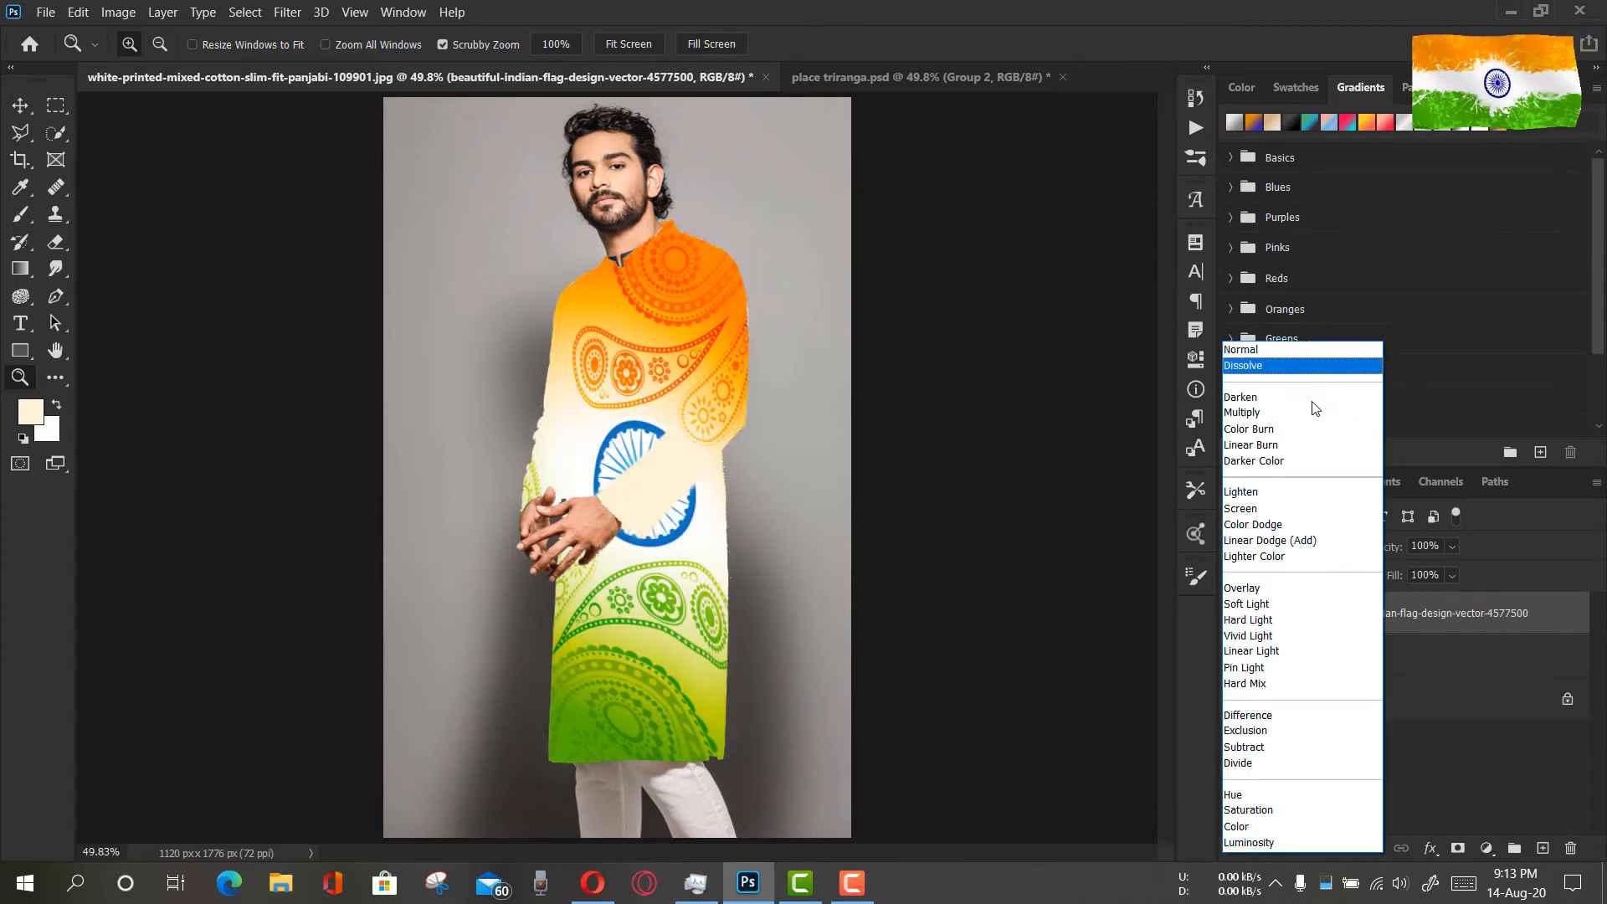
pyautogui.click(1315, 449)
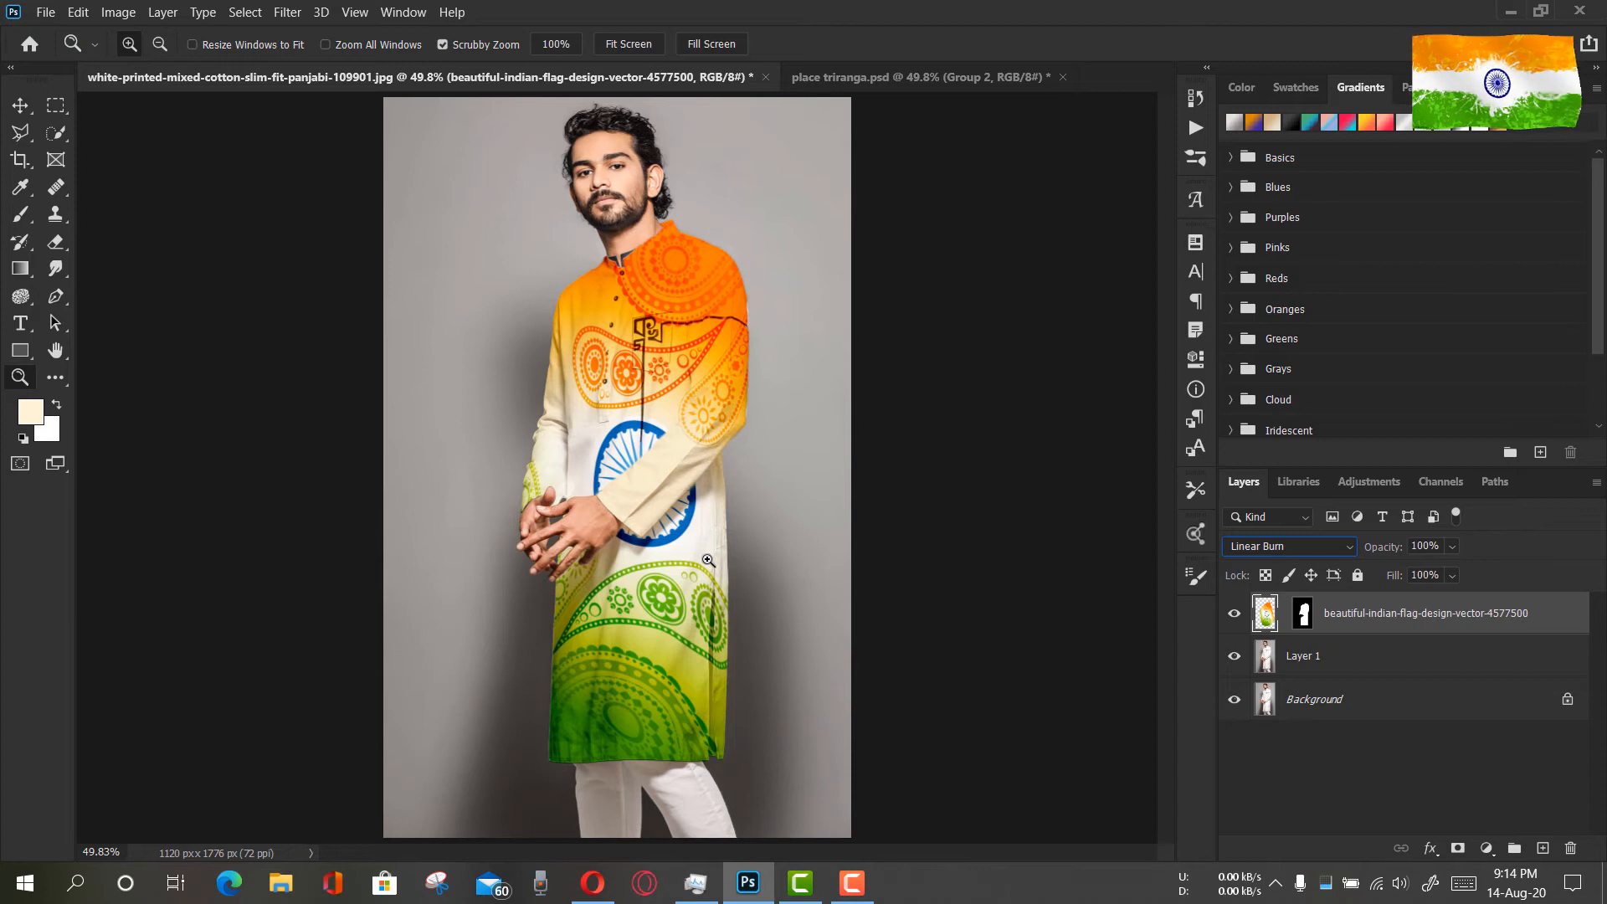
pyautogui.click(539, 493)
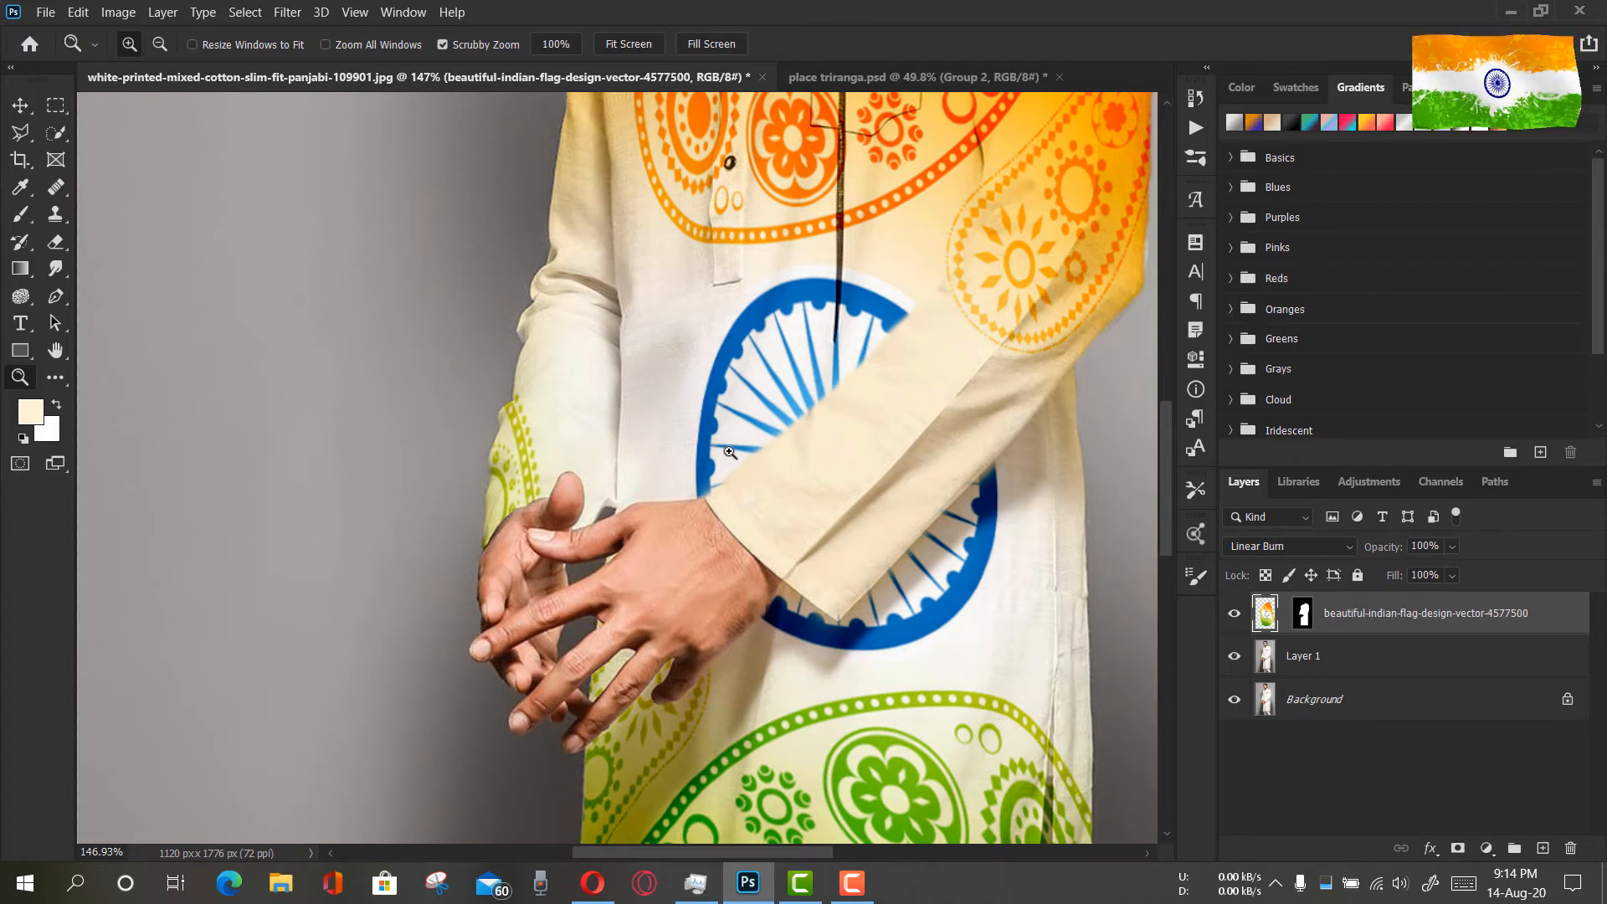
pyautogui.moveTo(729, 450); pyautogui.dragTo(607, 197)
pyautogui.click(614, 51)
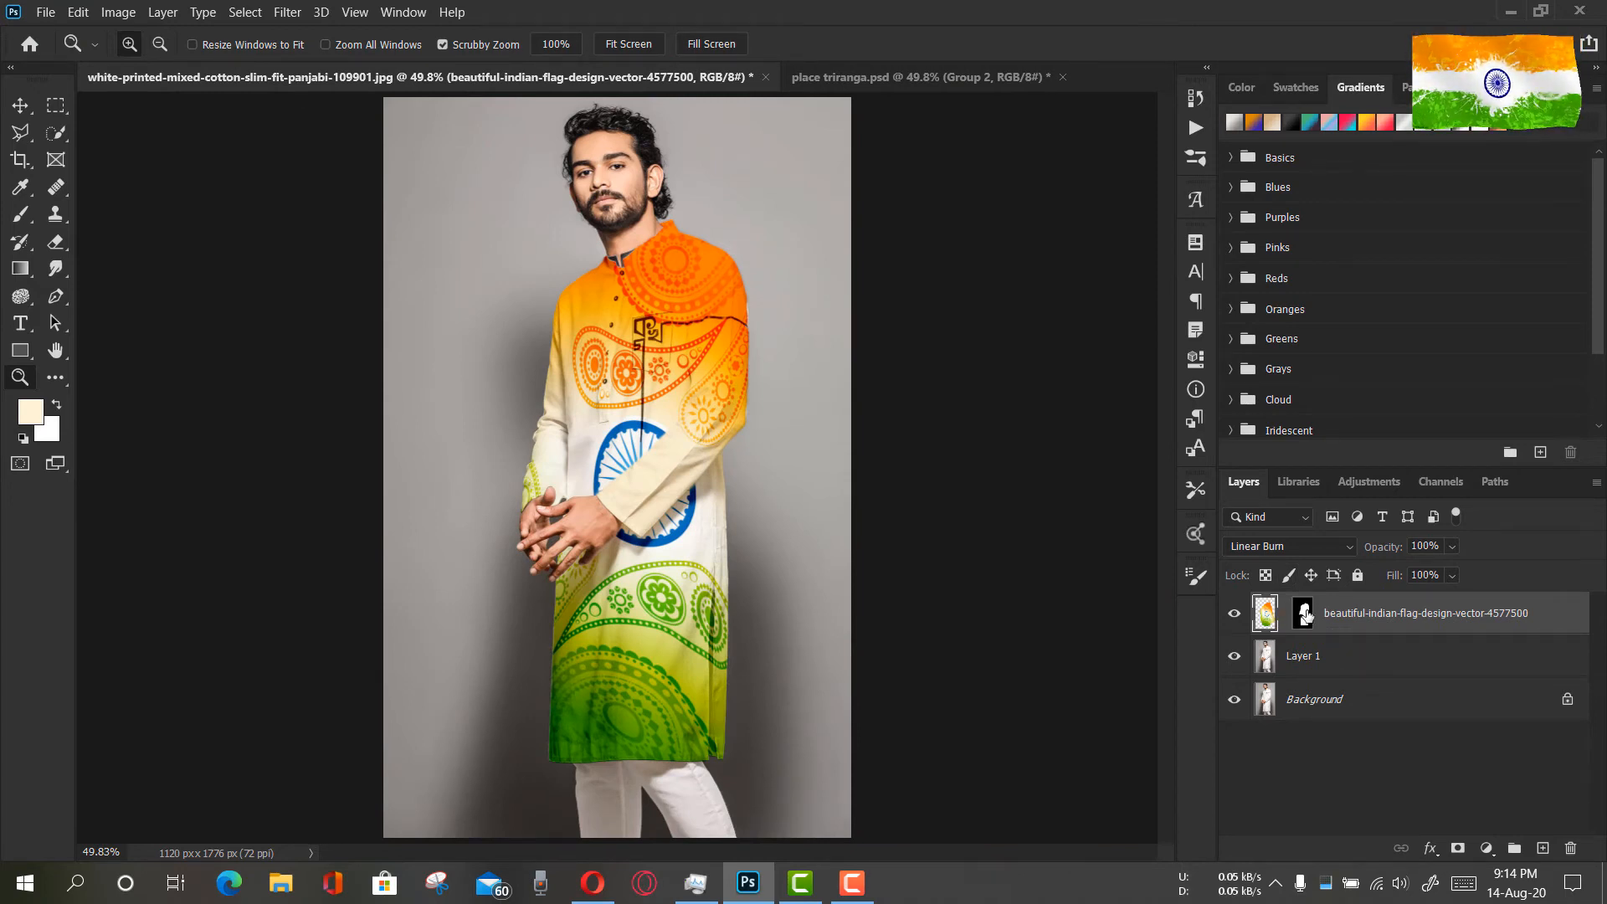
pyautogui.keyDown('shift'); pyautogui.click(1305, 615); pyautogui.keyUp('shift')
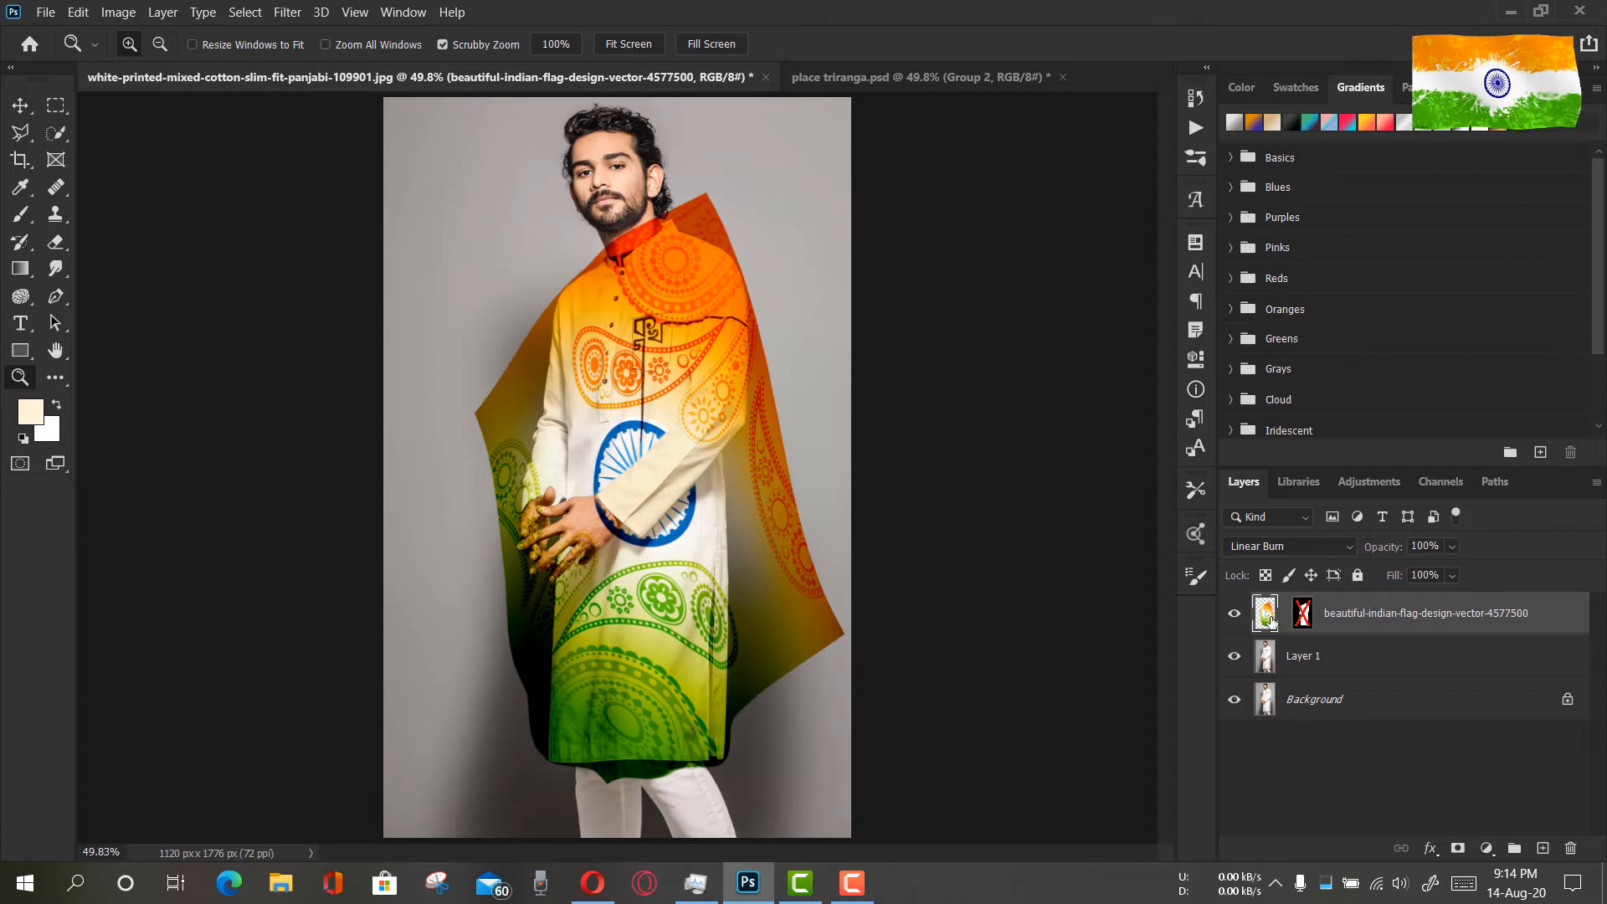
pyautogui.hotkey('ctrl', 't')
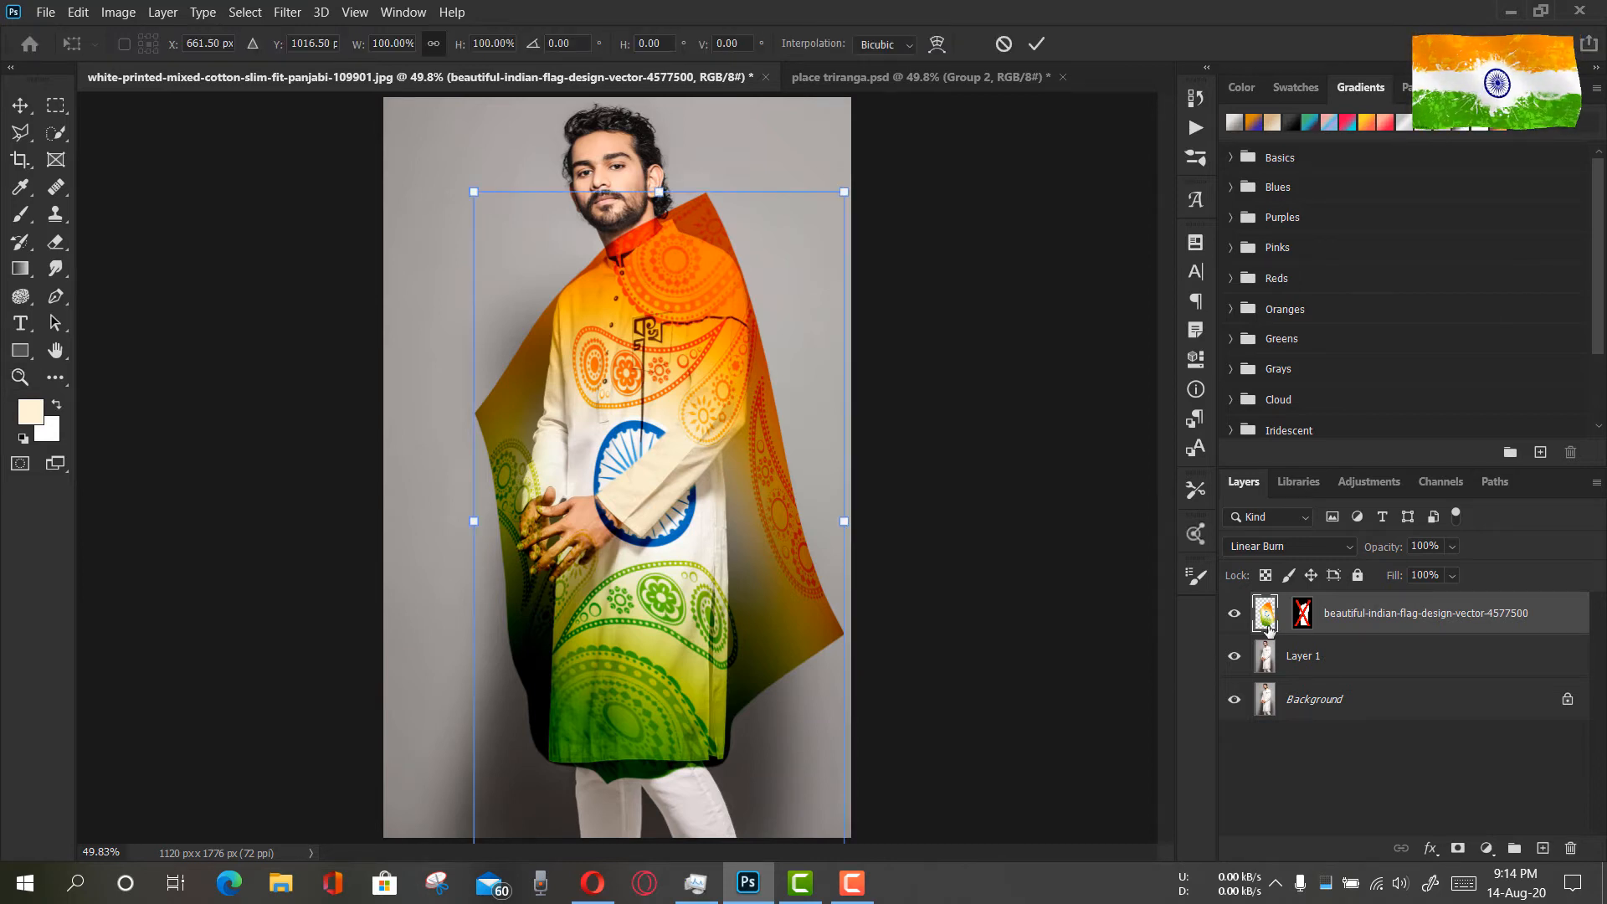
pyautogui.click(1004, 44)
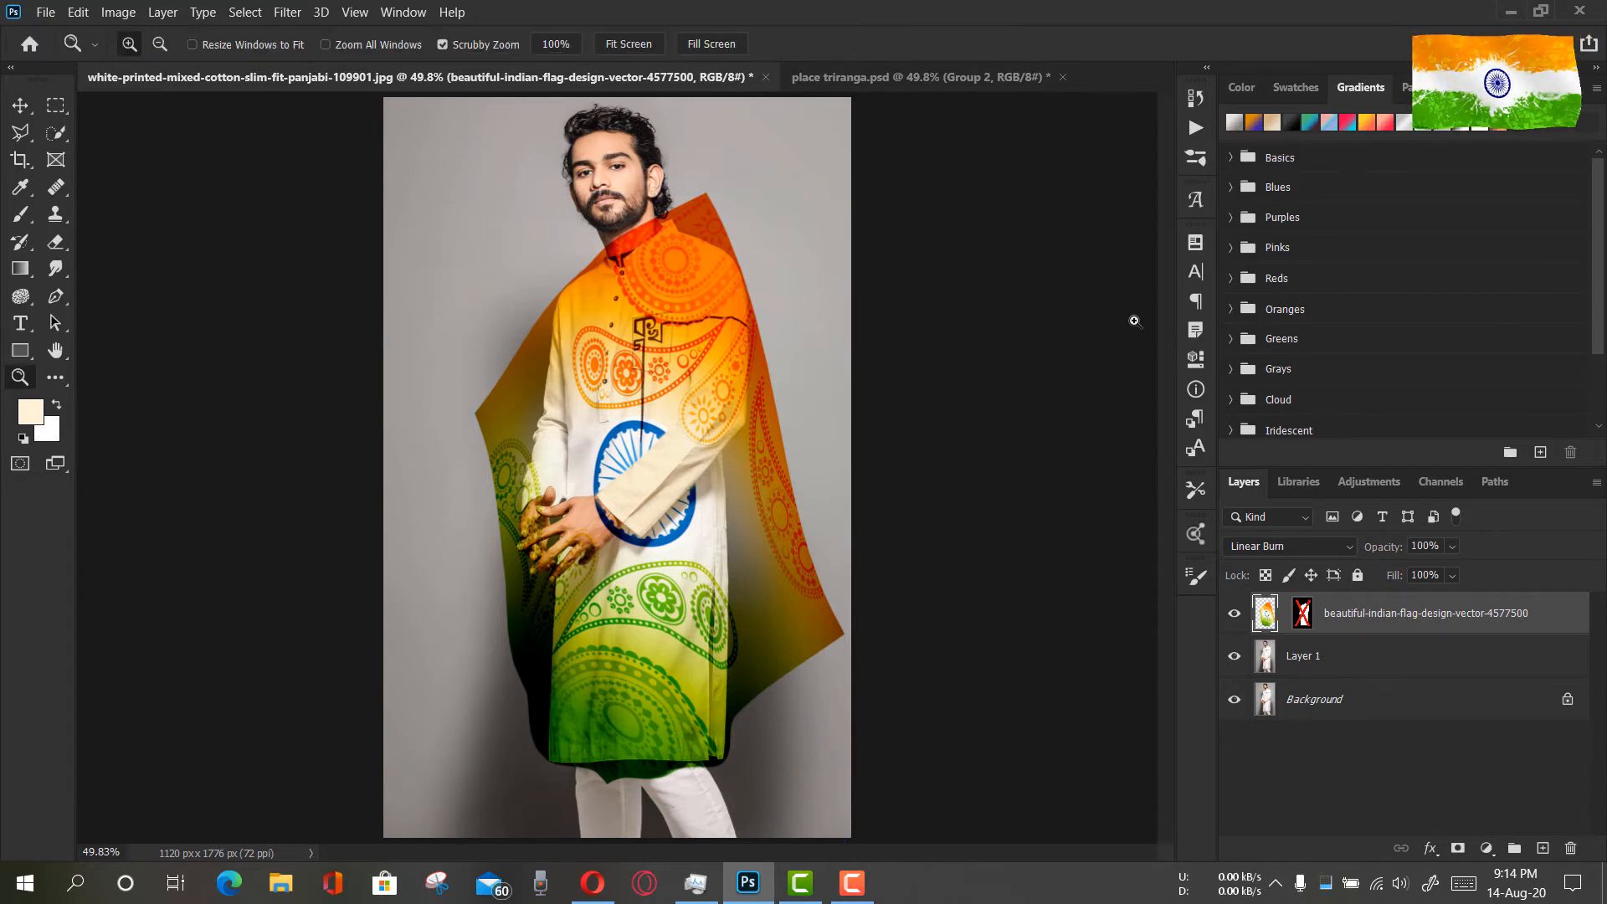
pyautogui.keyDown('shift'); pyautogui.click(1306, 619); pyautogui.keyUp('shift')
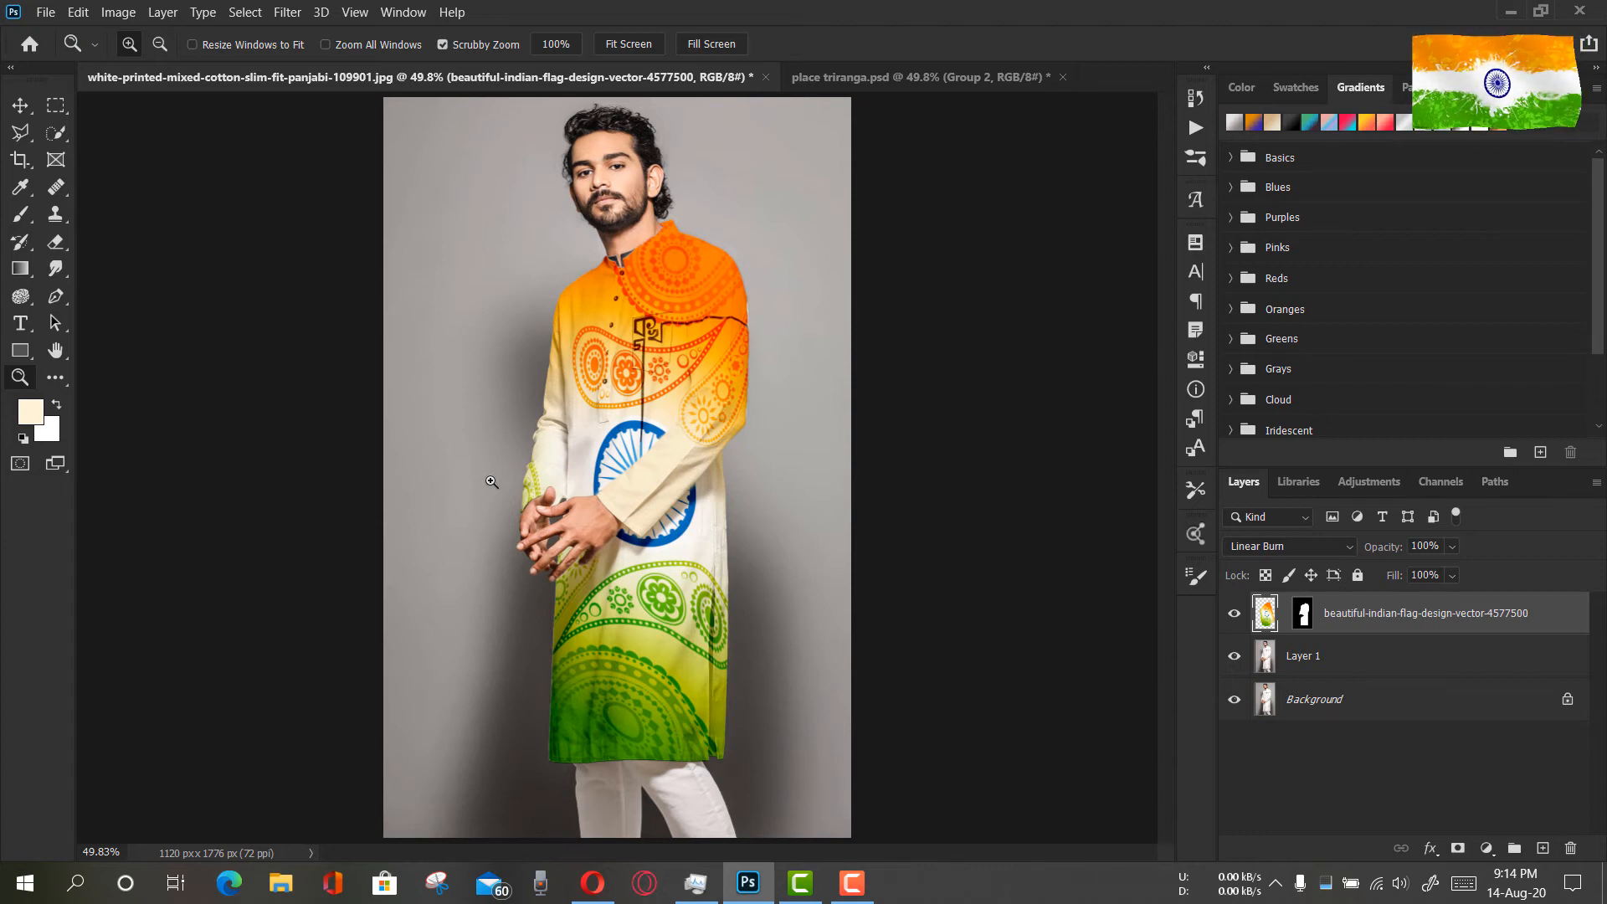
# Add a new empty layer above the flag layer and set its blend mode to Multiply
pyautogui.moveTo(648, 426); pyautogui.dragTo(744, 425)
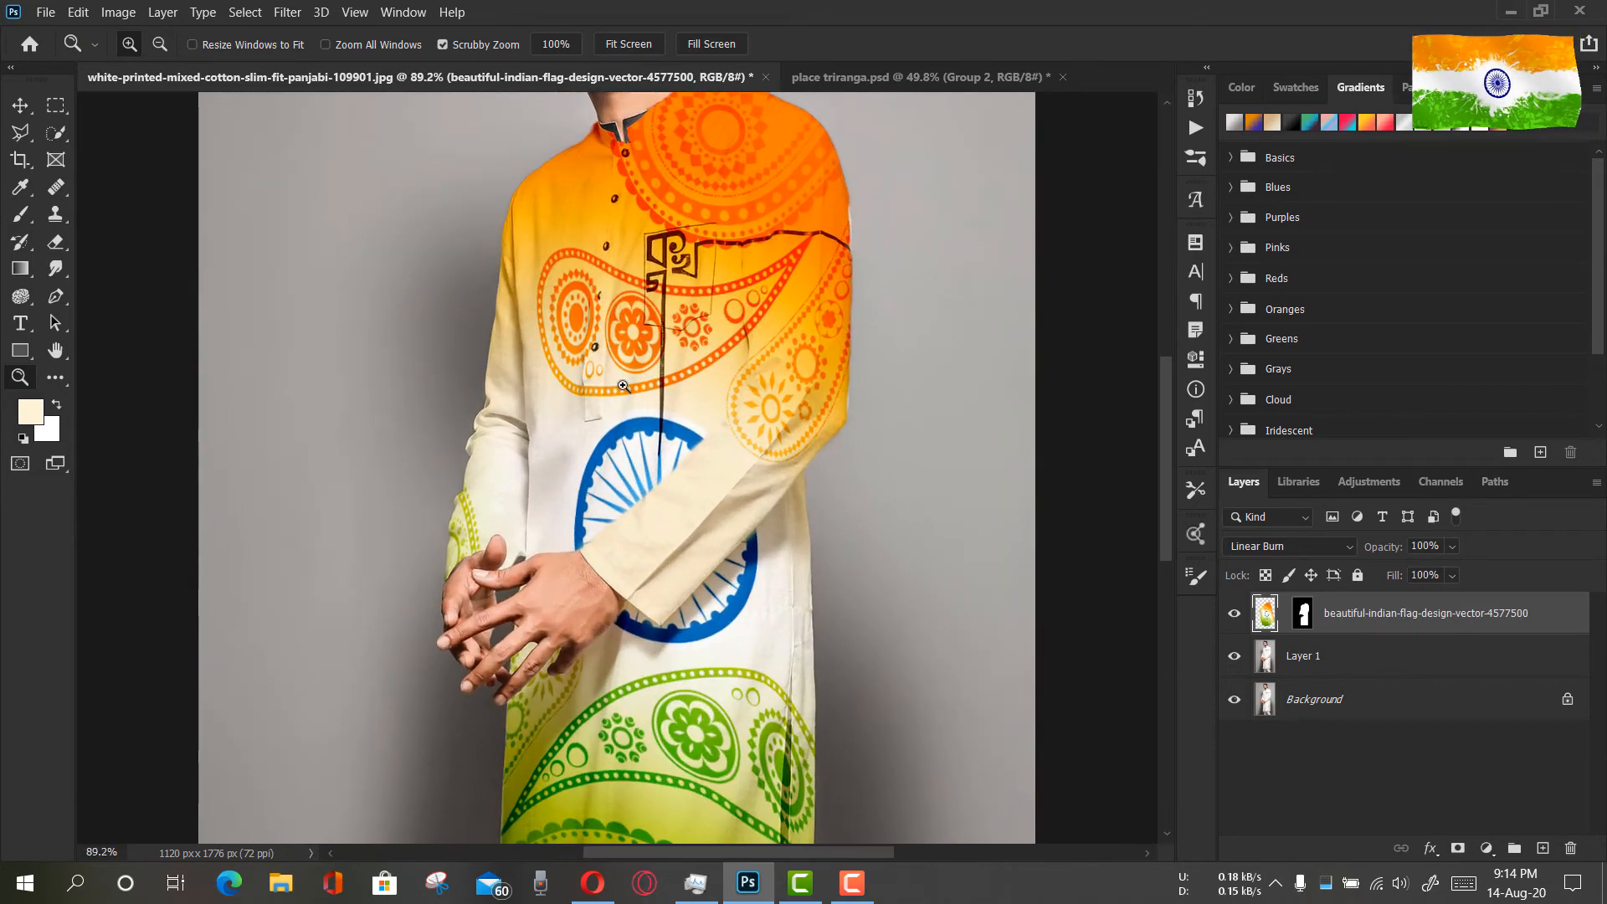
pyautogui.scroll(2, 703, 331)
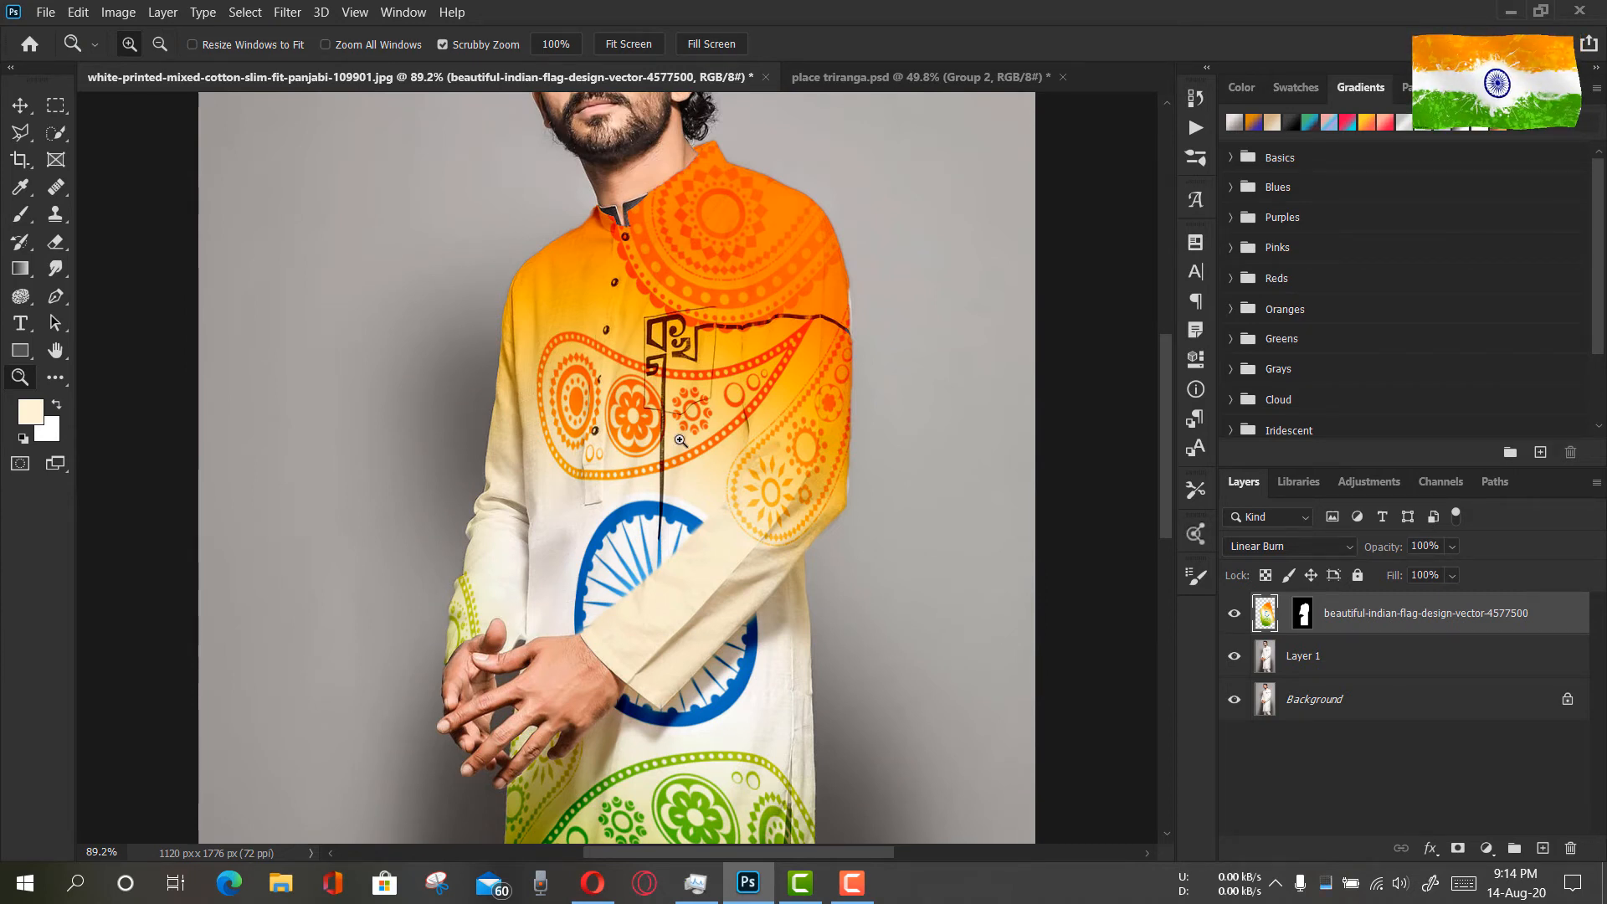
pyautogui.moveTo(763, 201); pyautogui.dragTo(622, 200)
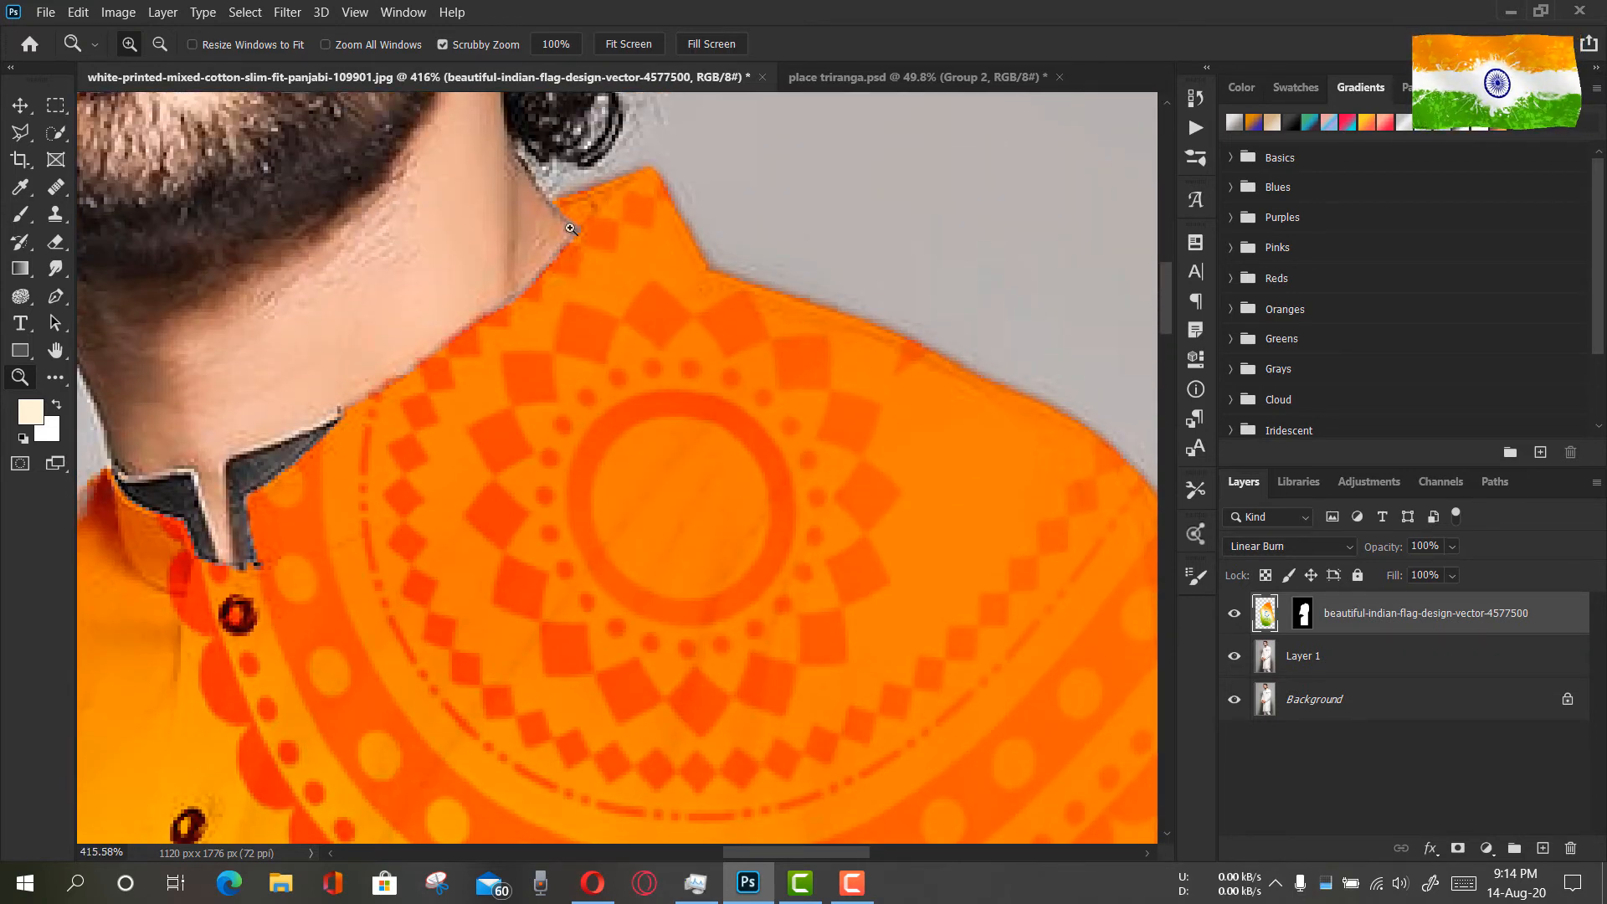
pyautogui.moveTo(671, 350); pyautogui.dragTo(563, 306)
pyautogui.moveTo(669, 513); pyautogui.dragTo(644, 511)
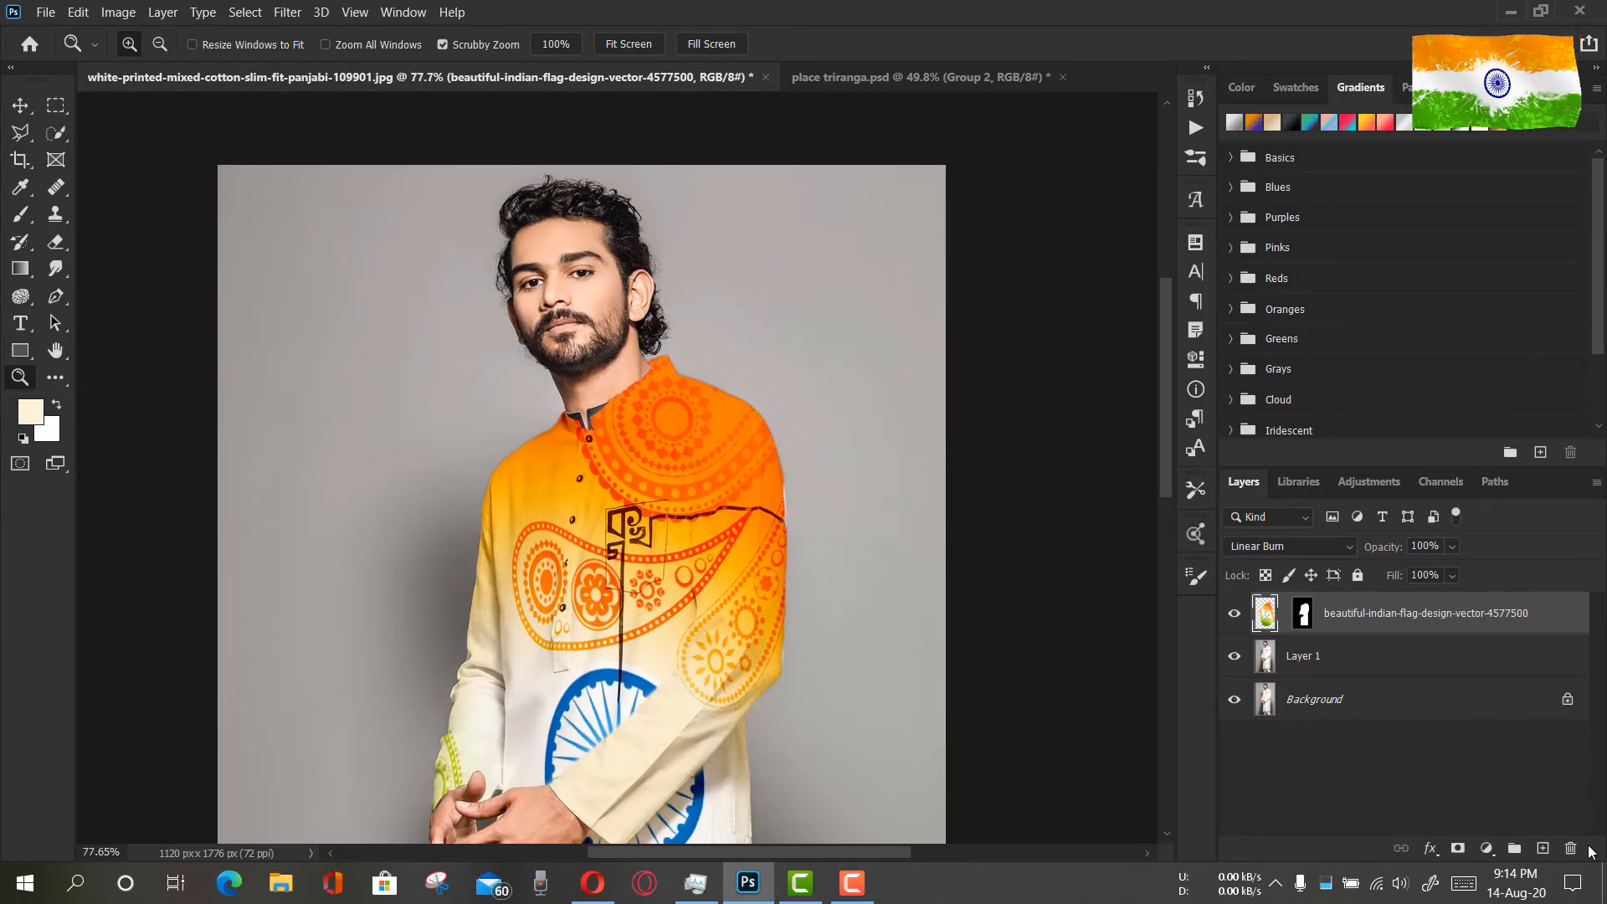
pyautogui.click(1543, 847)
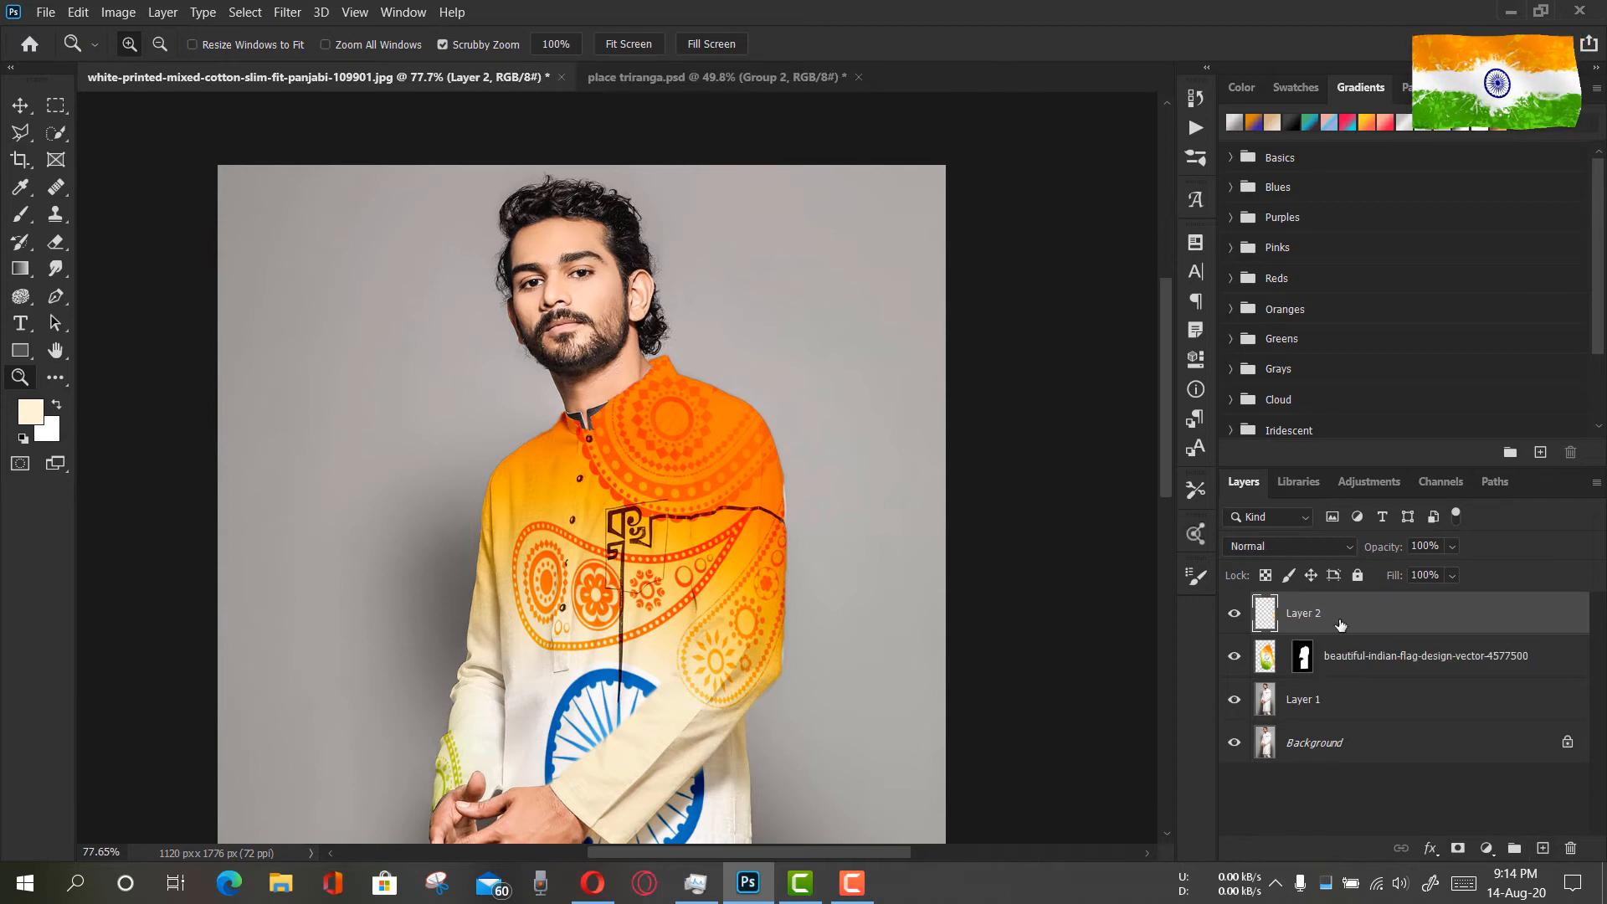
pyautogui.click(1266, 545)
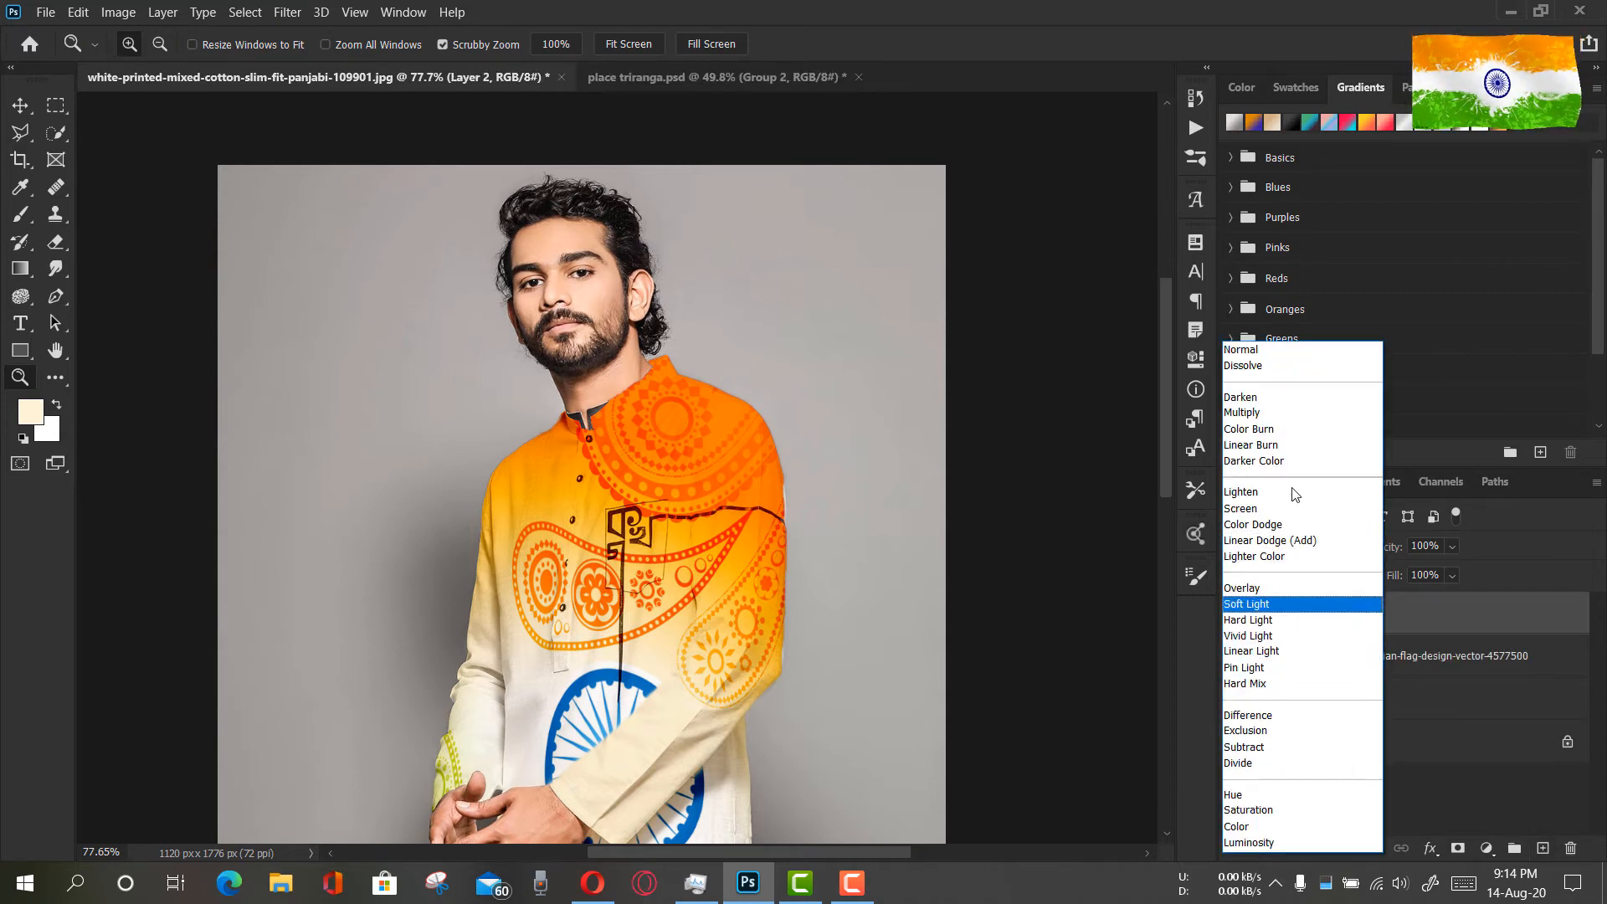
pyautogui.click(1264, 412)
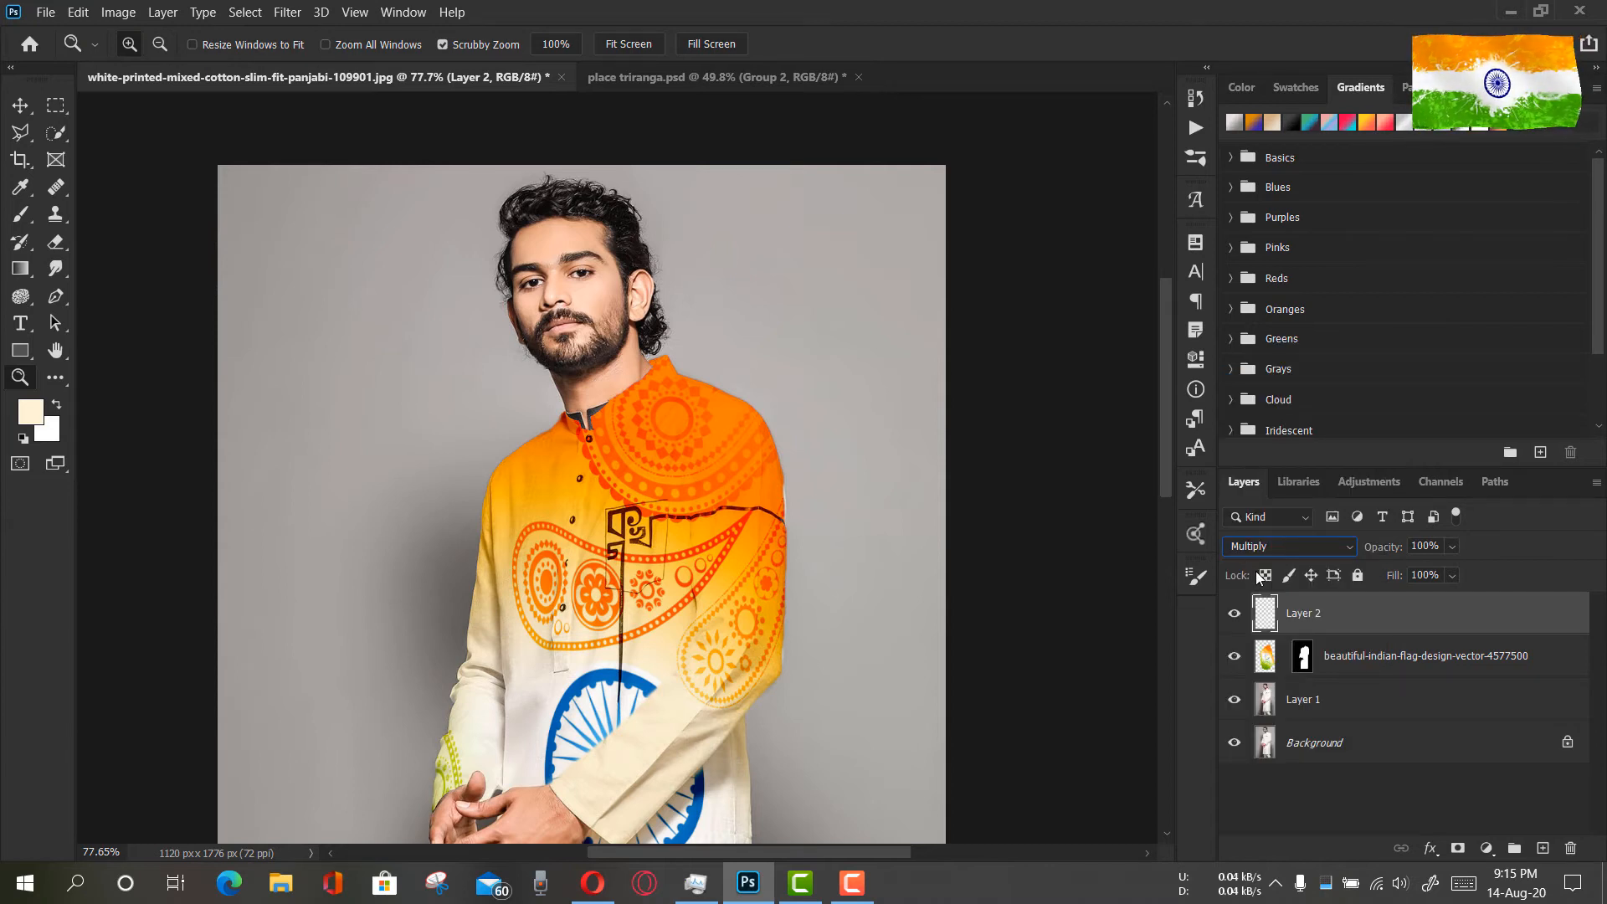
# Choose the Brush with dark grey #242424 as the foreground colour and lower its flow to 12%
pyautogui.click(18, 216)
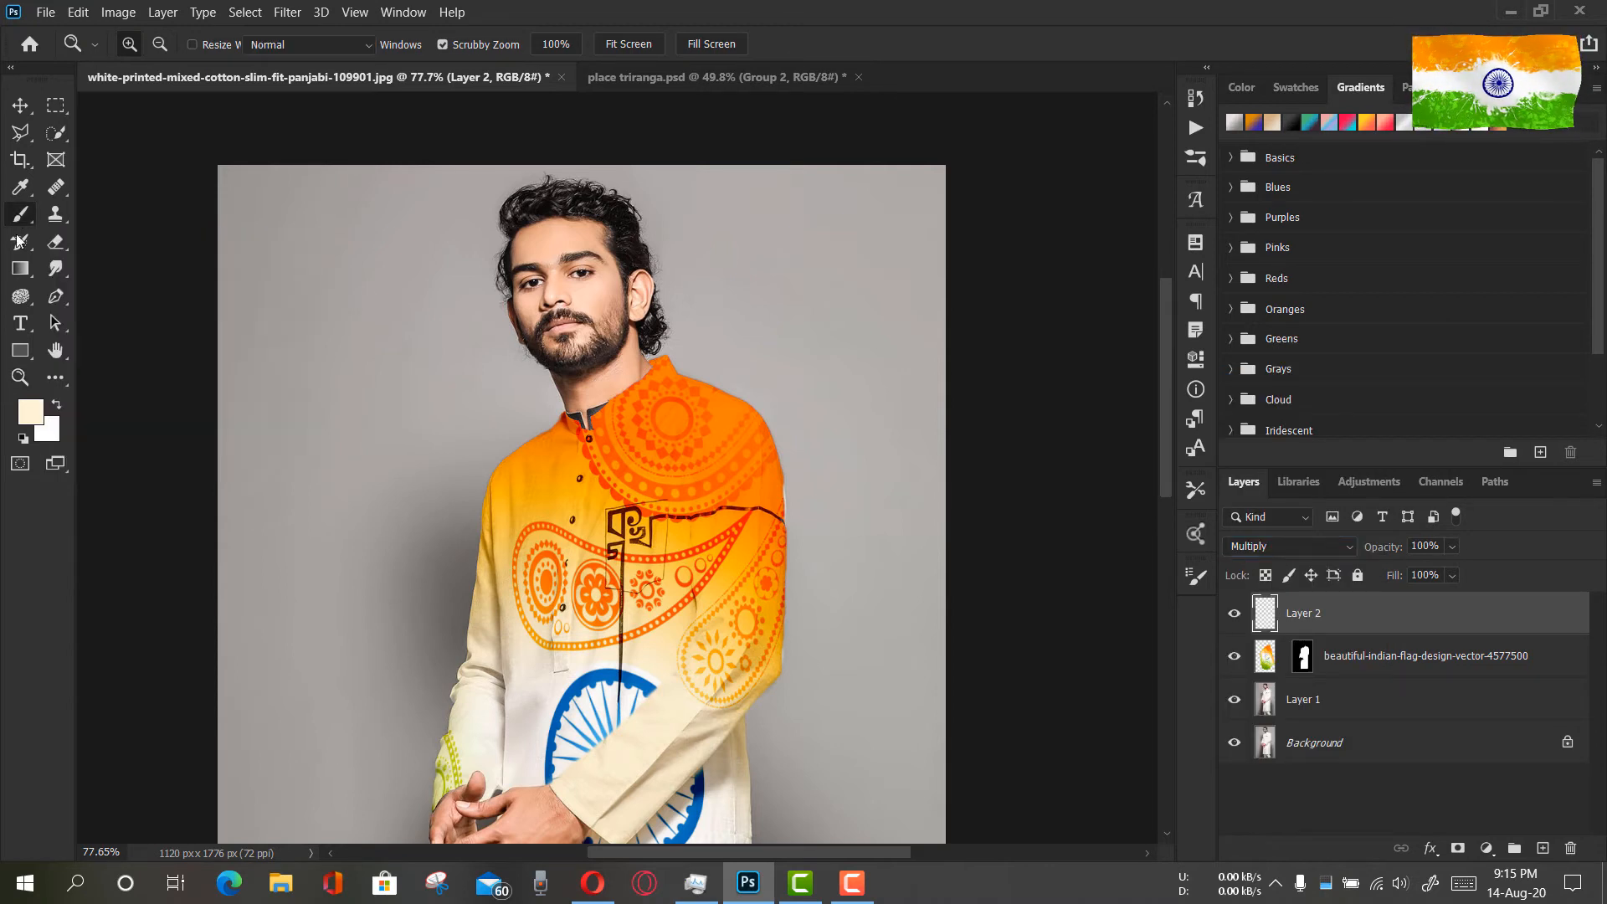
pyautogui.click(30, 413)
pyautogui.moveTo(1085, 649); pyautogui.dragTo(1022, 704)
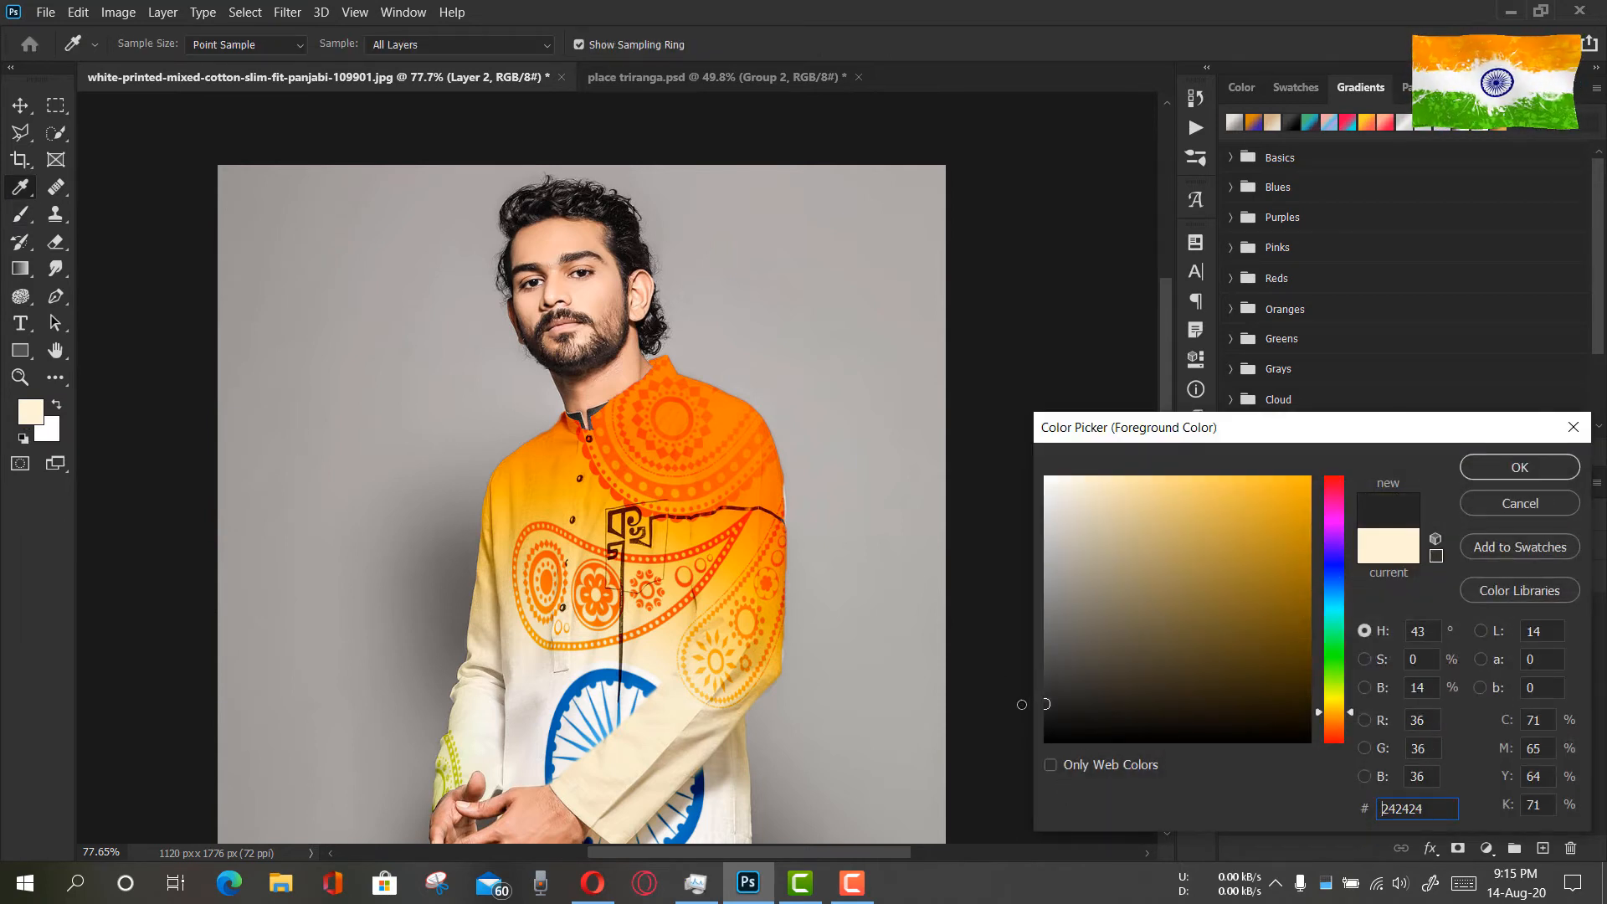
pyautogui.click(1520, 476)
pyautogui.moveTo(555, 50); pyautogui.dragTo(477, 61)
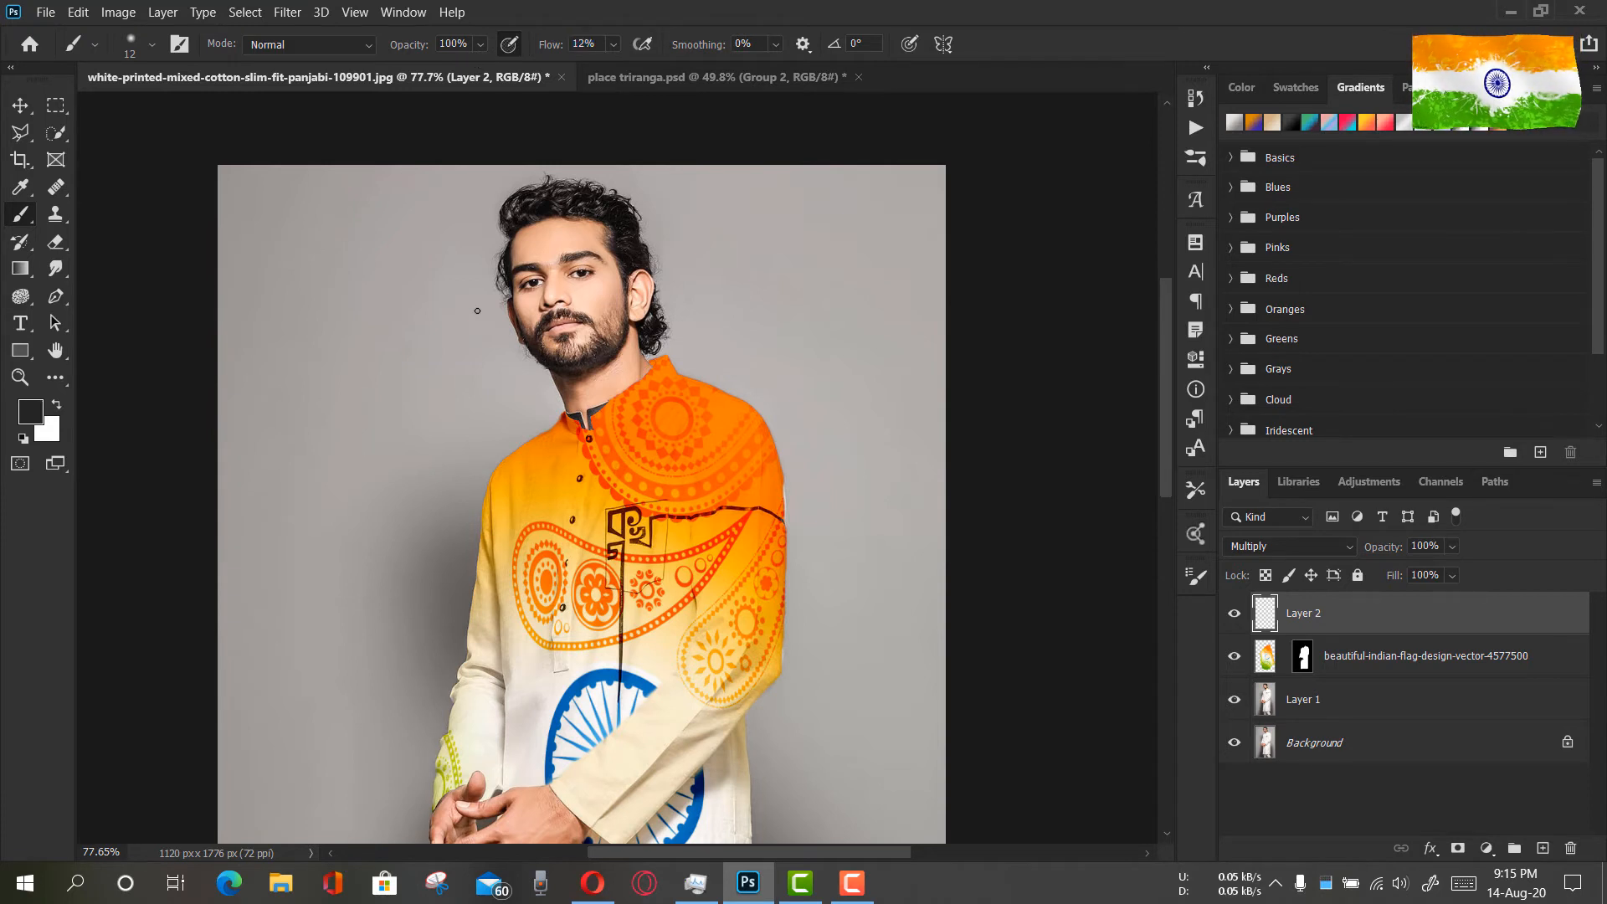
# Paint soft dark shading on Layer 2 inside the raised collar at the back of the neck
pyautogui.click(17, 380)
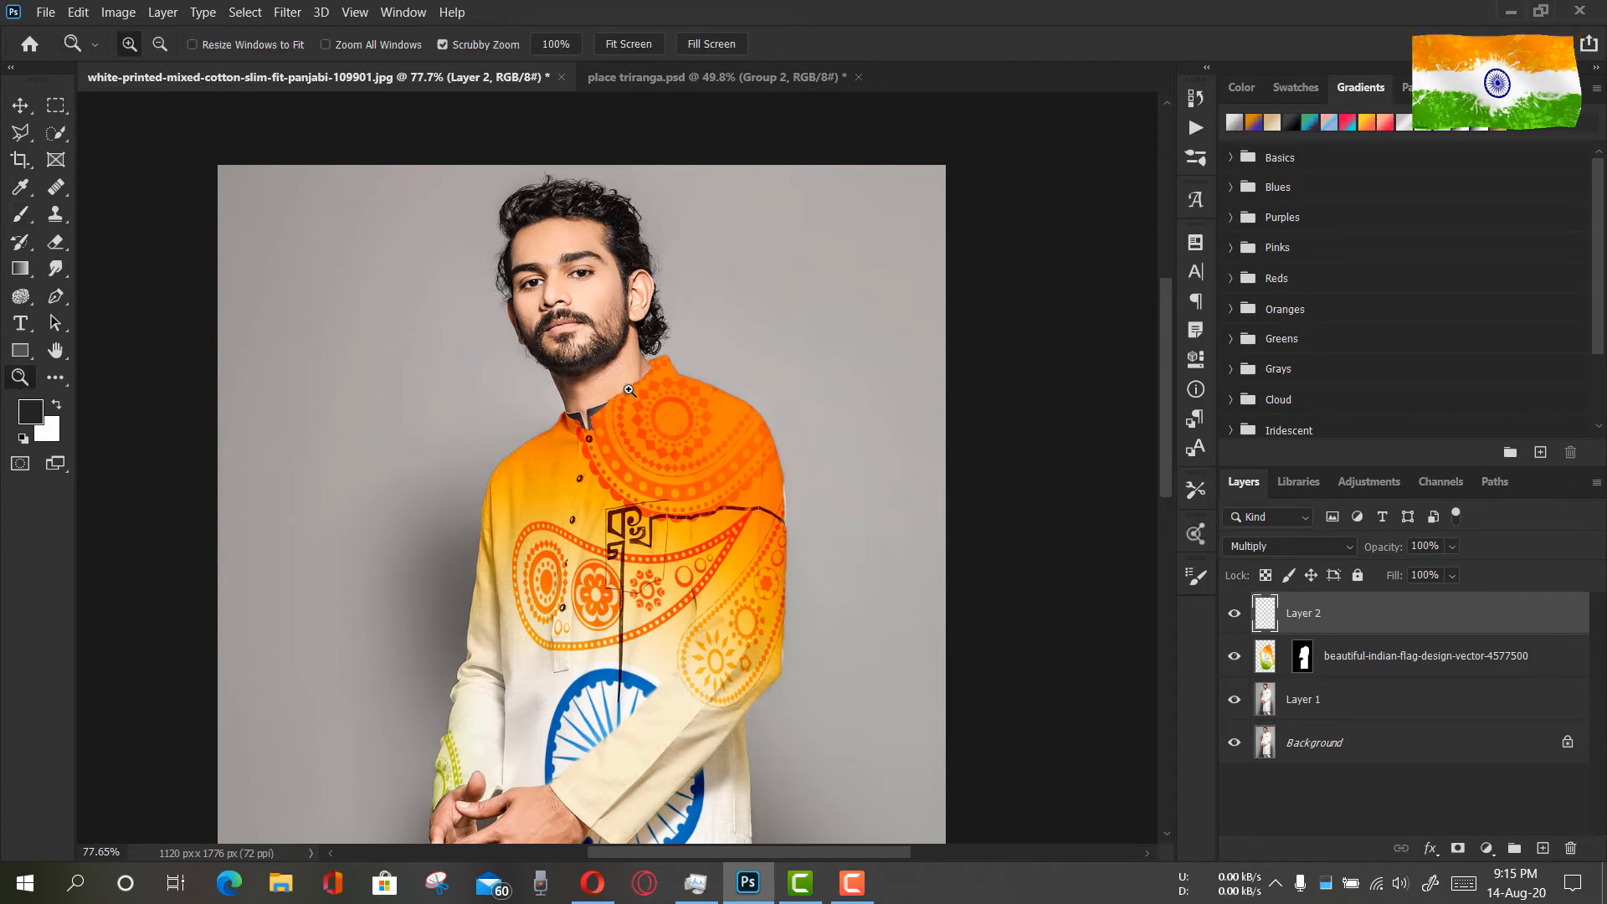
pyautogui.moveTo(675, 378); pyautogui.dragTo(761, 449)
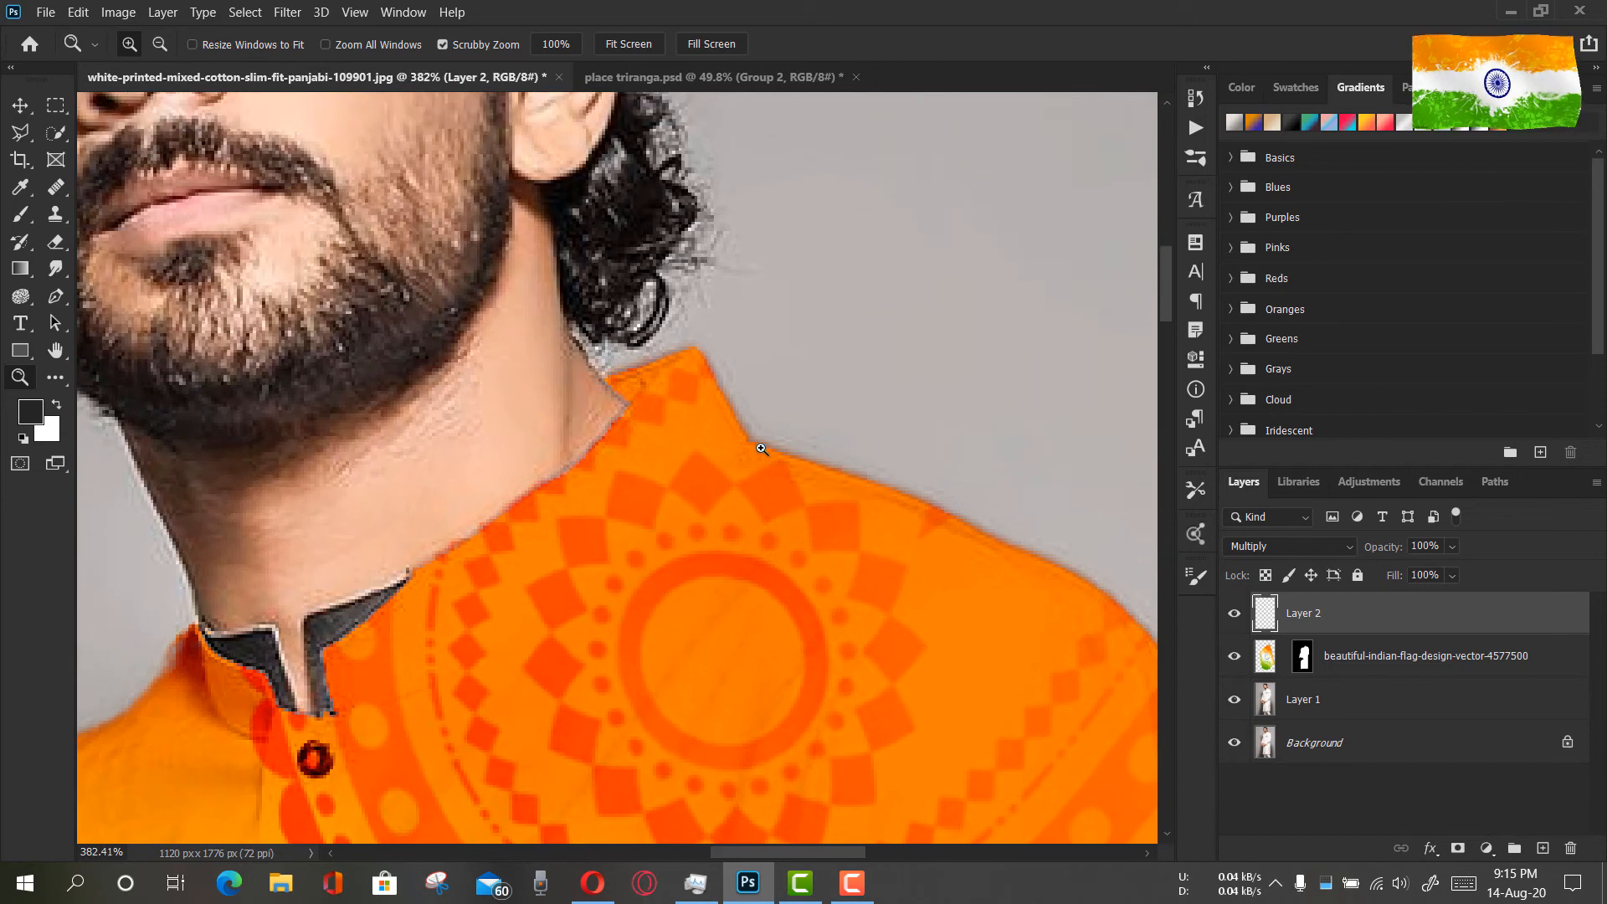
pyautogui.click(24, 219)
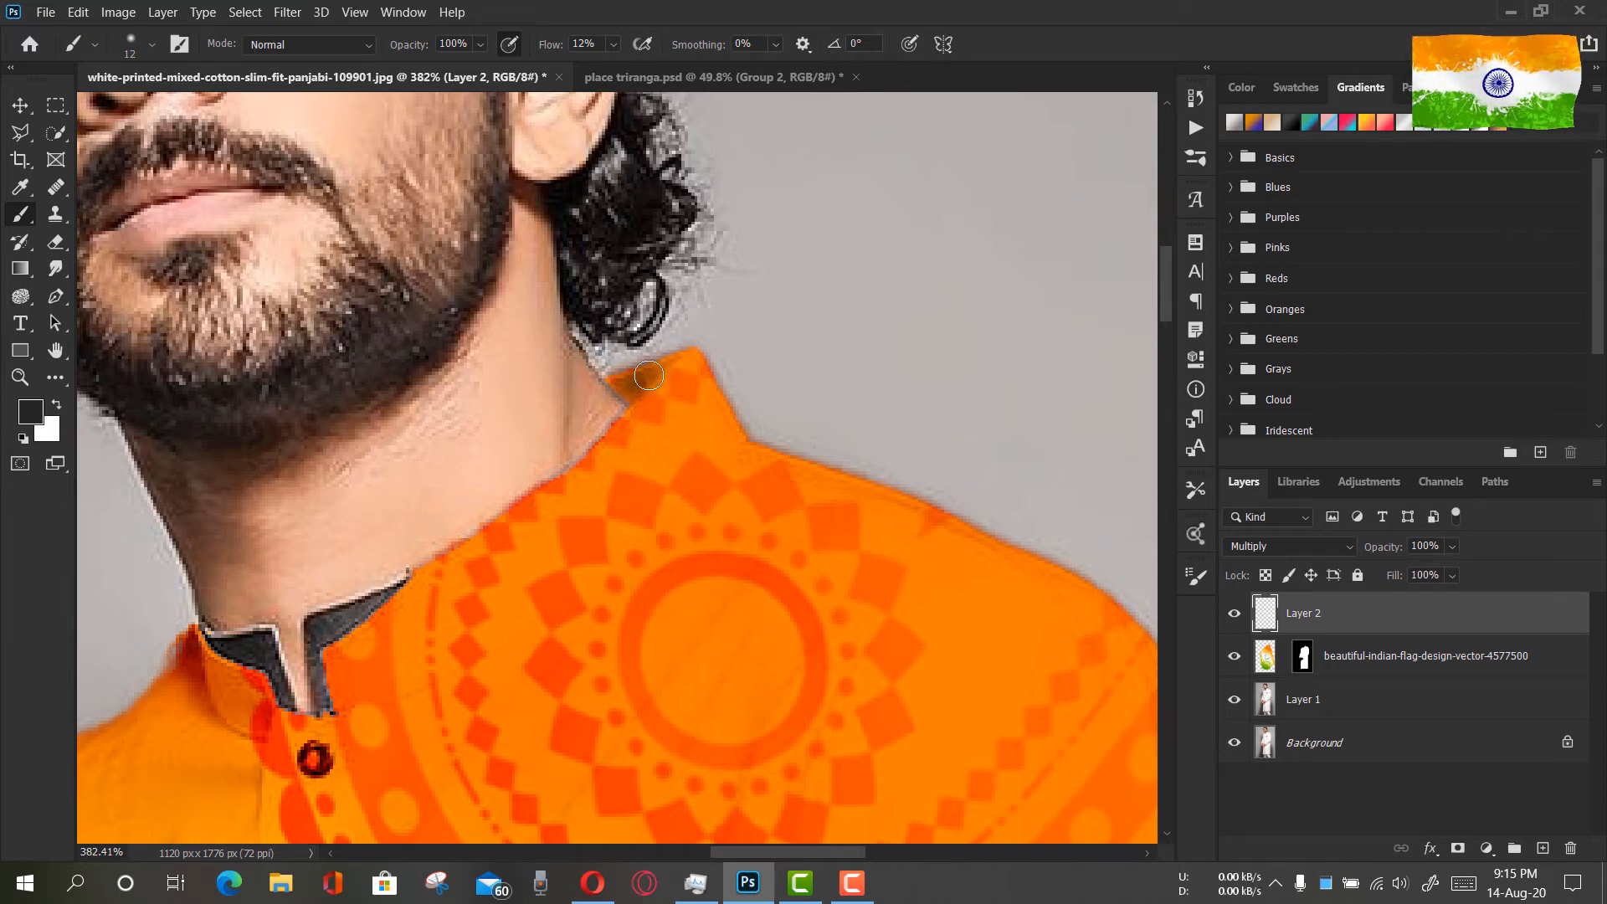
pyautogui.click(21, 377)
pyautogui.moveTo(578, 480); pyautogui.dragTo(470, 309)
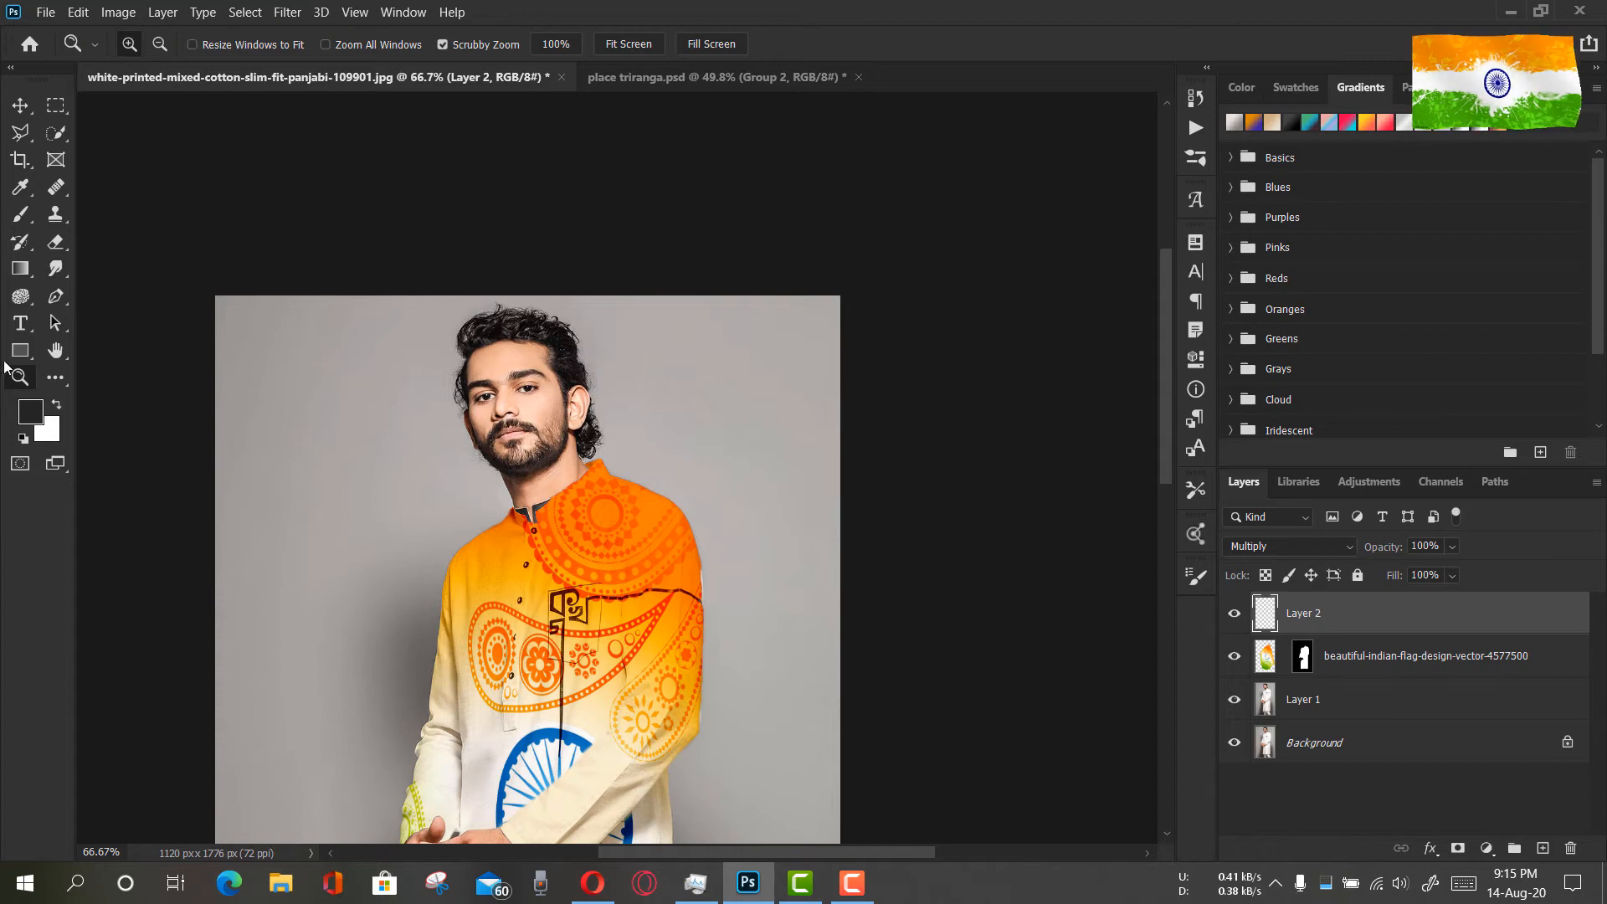
# Set the brush to 10% flow and a 7 px soft round tip, and touch up the shading inside the collar
pyautogui.click(21, 216)
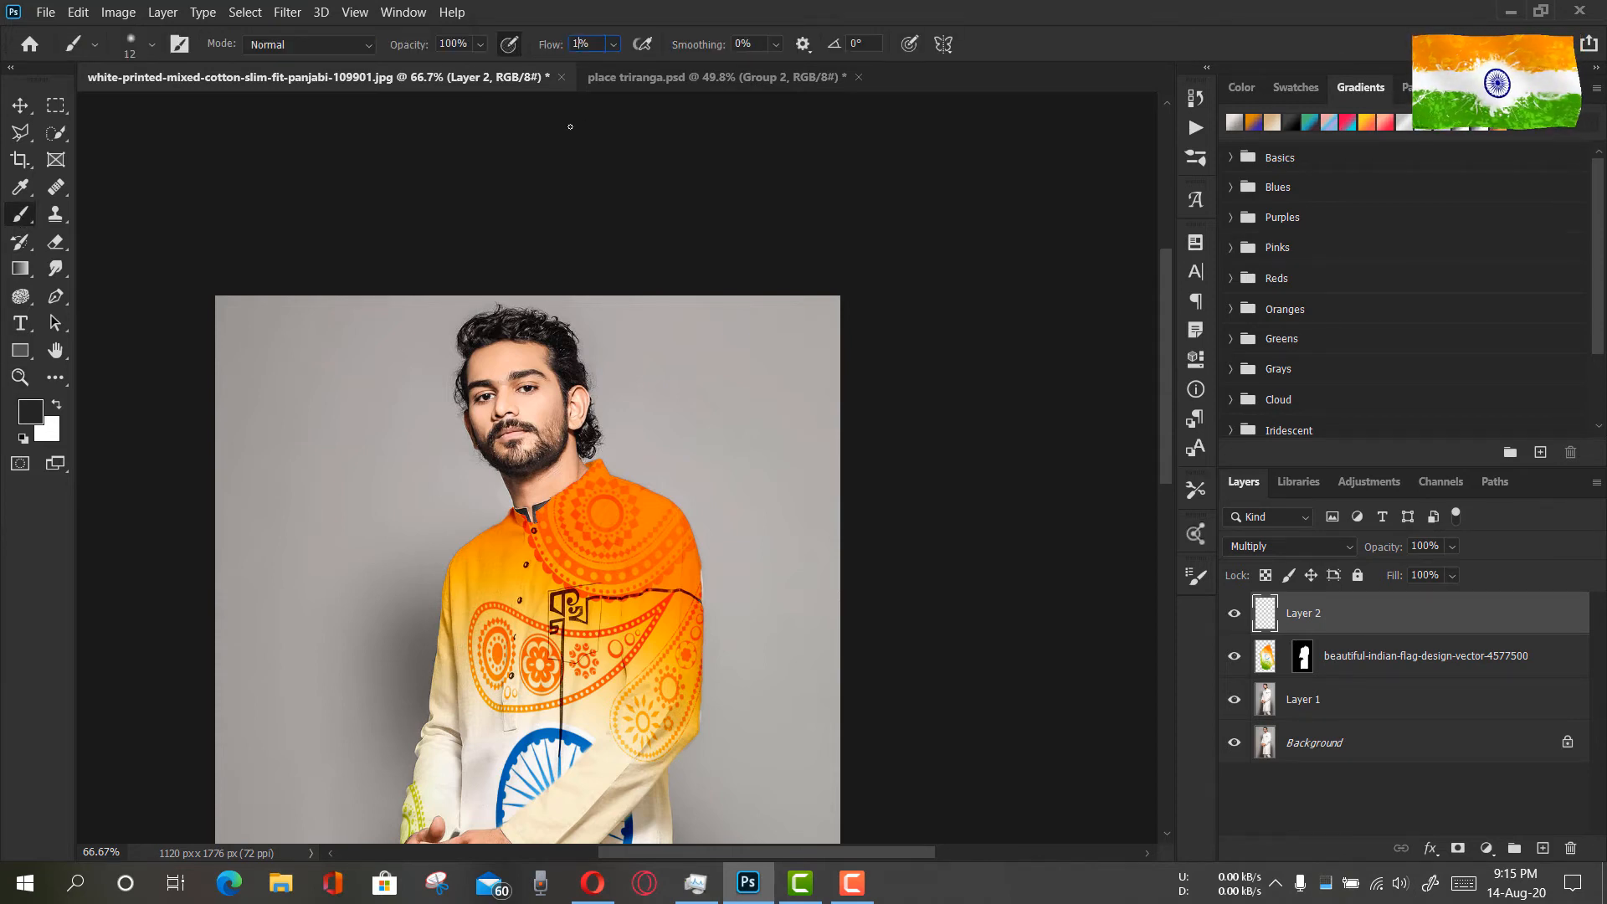
pyautogui.write('0')
pyautogui.click(18, 381)
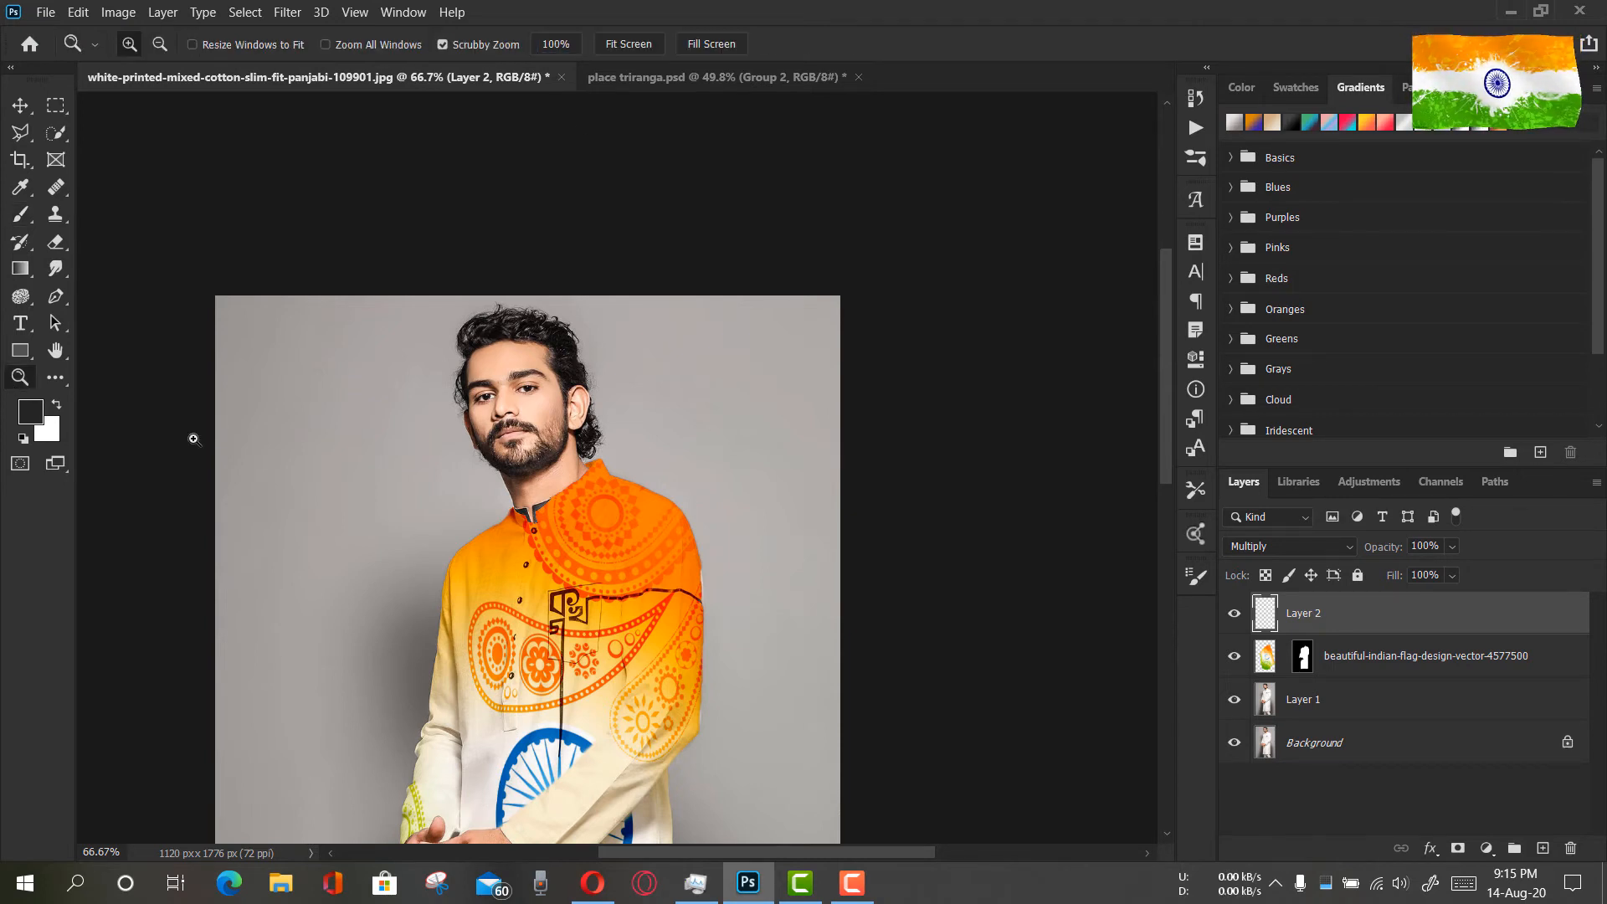
pyautogui.moveTo(607, 484); pyautogui.dragTo(734, 544)
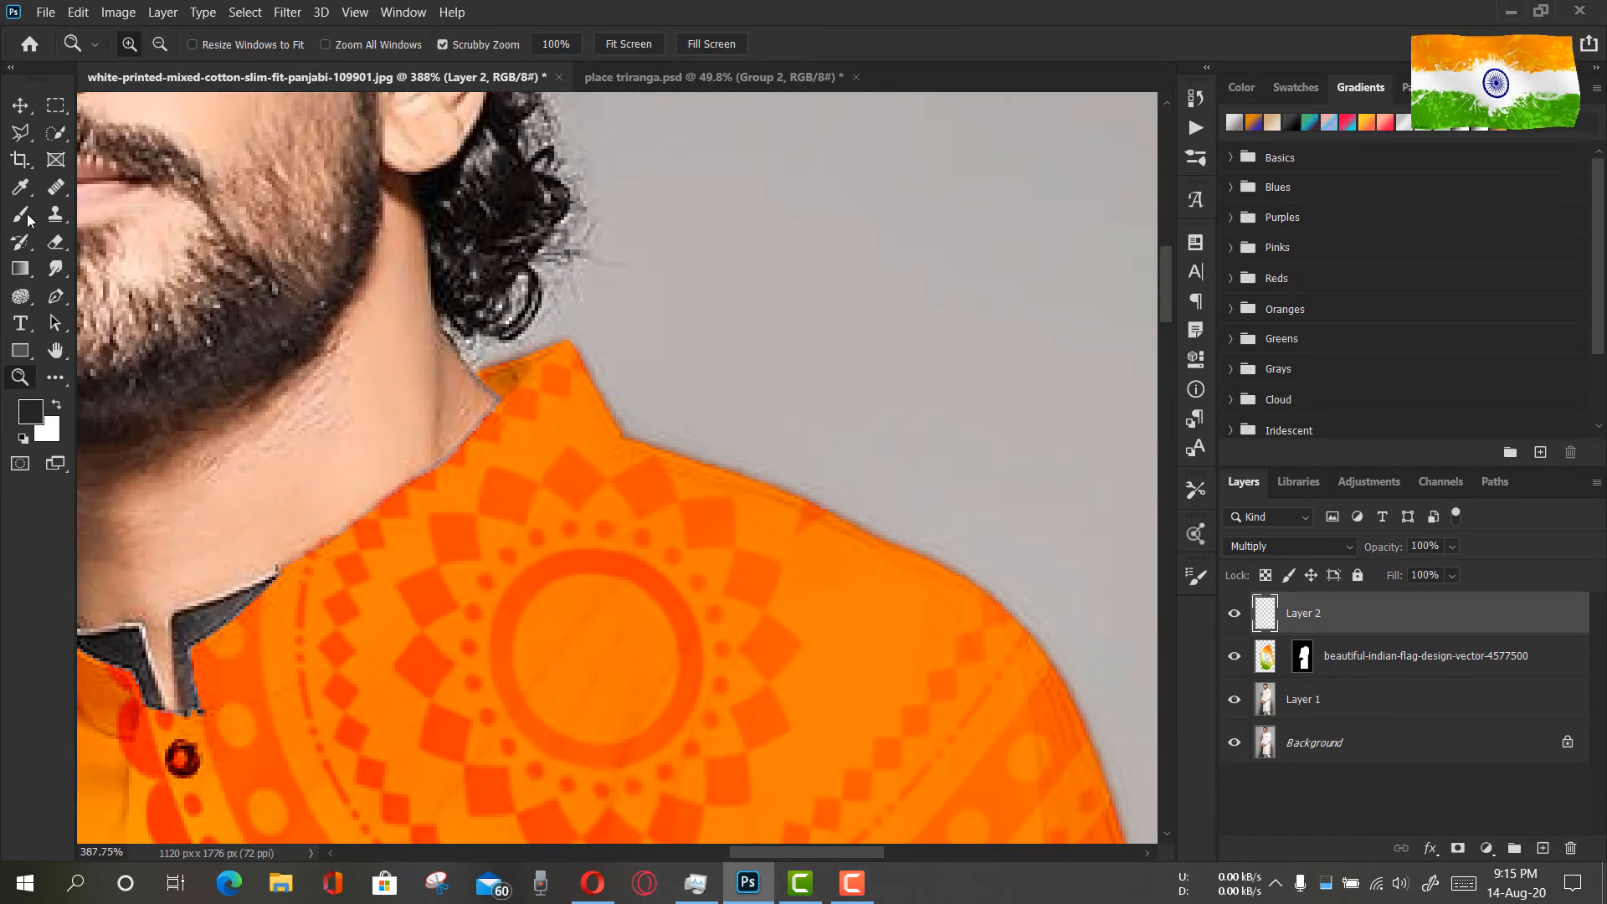
pyautogui.press('b')
pyautogui.rightClick(527, 373)
pyautogui.moveTo(647, 445); pyautogui.dragTo(645, 446)
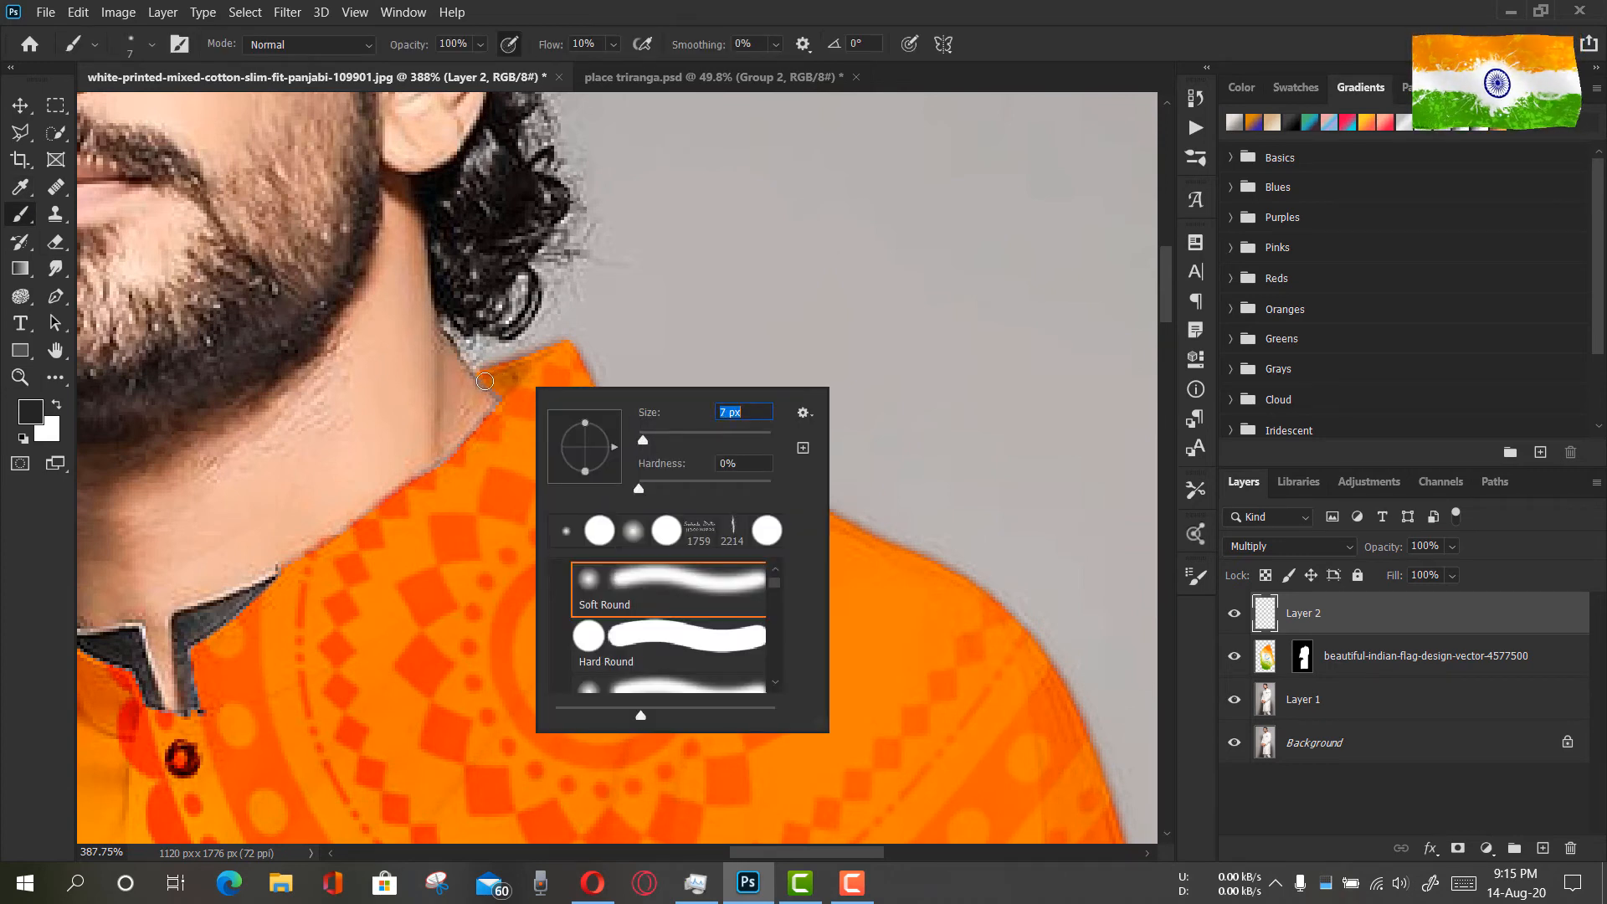
pyautogui.moveTo(490, 377)
pyautogui.mouseDown()
pyautogui.moveTo(507, 392)
pyautogui.moveTo(537, 362)
pyautogui.moveTo(492, 379)
pyautogui.mouseUp()
# Darken the light edges of the collar's dark front lining around the neck opening
pyautogui.moveTo(494, 540)
pyautogui.mouseDown()
pyautogui.moveTo(681, 330)
pyautogui.moveTo(796, 341)
pyautogui.mouseUp()
pyautogui.moveTo(516, 422)
pyautogui.mouseDown()
pyautogui.moveTo(499, 511)
pyautogui.moveTo(499, 446)
pyautogui.moveTo(566, 395)
pyautogui.moveTo(499, 453)
pyautogui.moveTo(508, 506)
pyautogui.mouseUp()
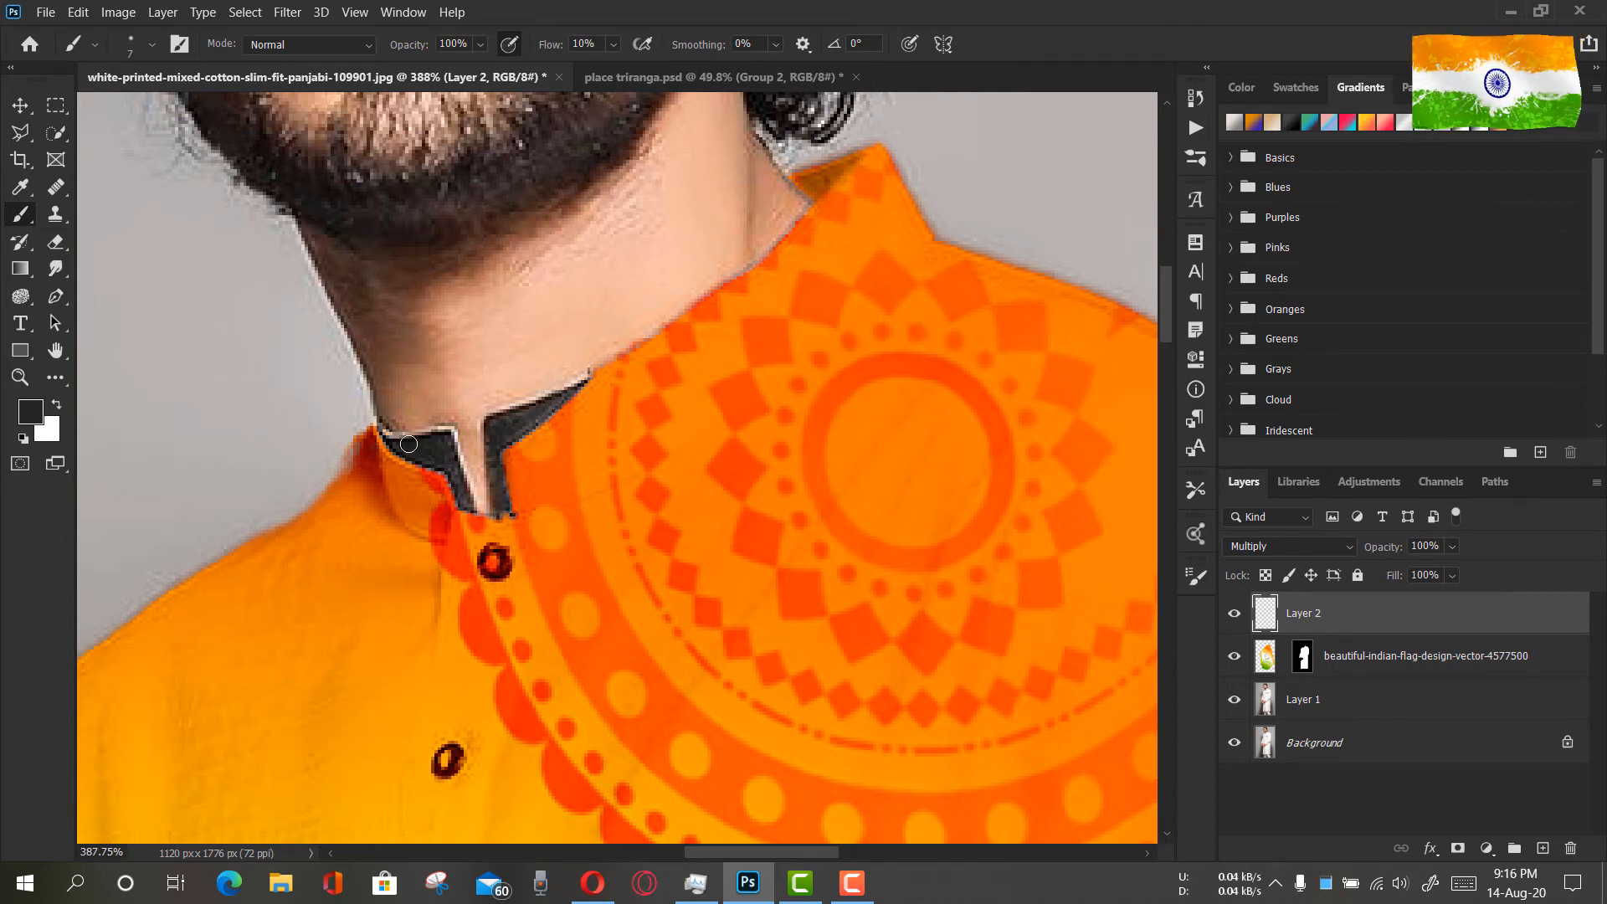
pyautogui.moveTo(410, 438)
pyautogui.mouseDown()
pyautogui.moveTo(448, 436)
pyautogui.moveTo(473, 502)
pyautogui.moveTo(460, 473)
pyautogui.moveTo(453, 487)
pyautogui.moveTo(386, 441)
pyautogui.moveTo(456, 448)
pyautogui.moveTo(473, 497)
pyautogui.moveTo(446, 435)
pyautogui.moveTo(393, 433)
pyautogui.mouseUp()
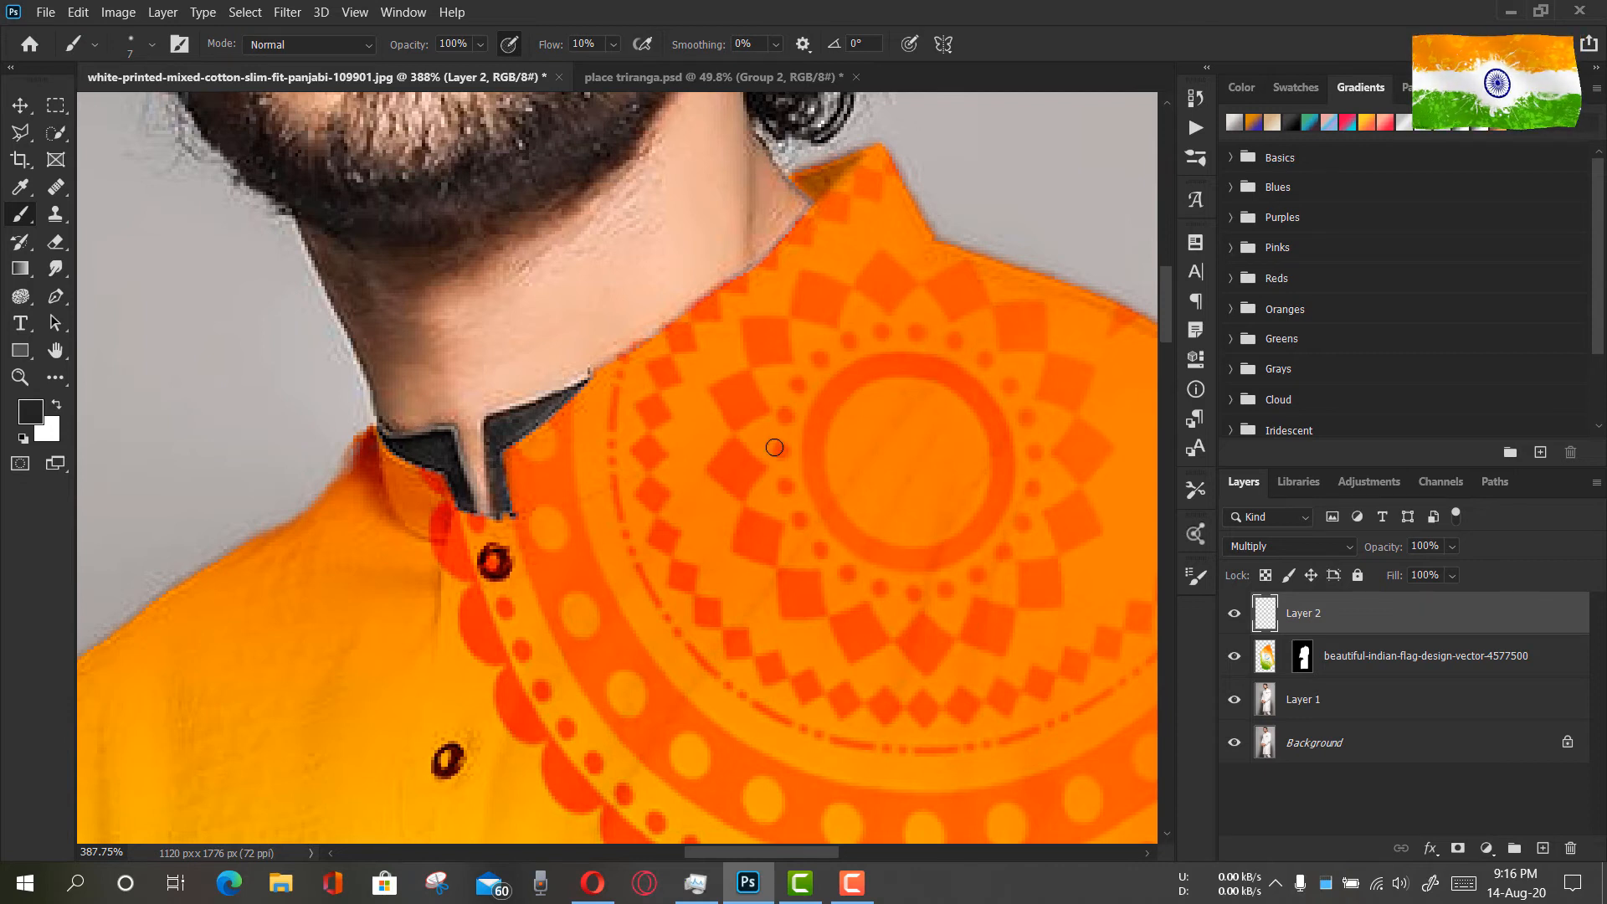
pyautogui.moveTo(586, 378); pyautogui.dragTo(544, 402)
pyautogui.moveTo(483, 449)
pyautogui.mouseDown()
pyautogui.moveTo(487, 513)
pyautogui.moveTo(466, 460)
pyautogui.mouseUp()
# Paint shadows around the collar's base and a short fold in the orange fabric beside the top button
pyautogui.moveTo(355, 539); pyautogui.dragTo(485, 519)
pyautogui.moveTo(504, 418)
pyautogui.mouseDown()
pyautogui.moveTo(479, 471)
pyautogui.moveTo(507, 430)
pyautogui.mouseUp()
pyautogui.moveTo(517, 503)
pyautogui.mouseDown()
pyautogui.moveTo(510, 470)
pyautogui.moveTo(572, 535)
pyautogui.mouseUp()
pyautogui.moveTo(480, 553)
pyautogui.mouseDown()
pyautogui.moveTo(566, 558)
pyautogui.moveTo(557, 625)
pyautogui.mouseUp()
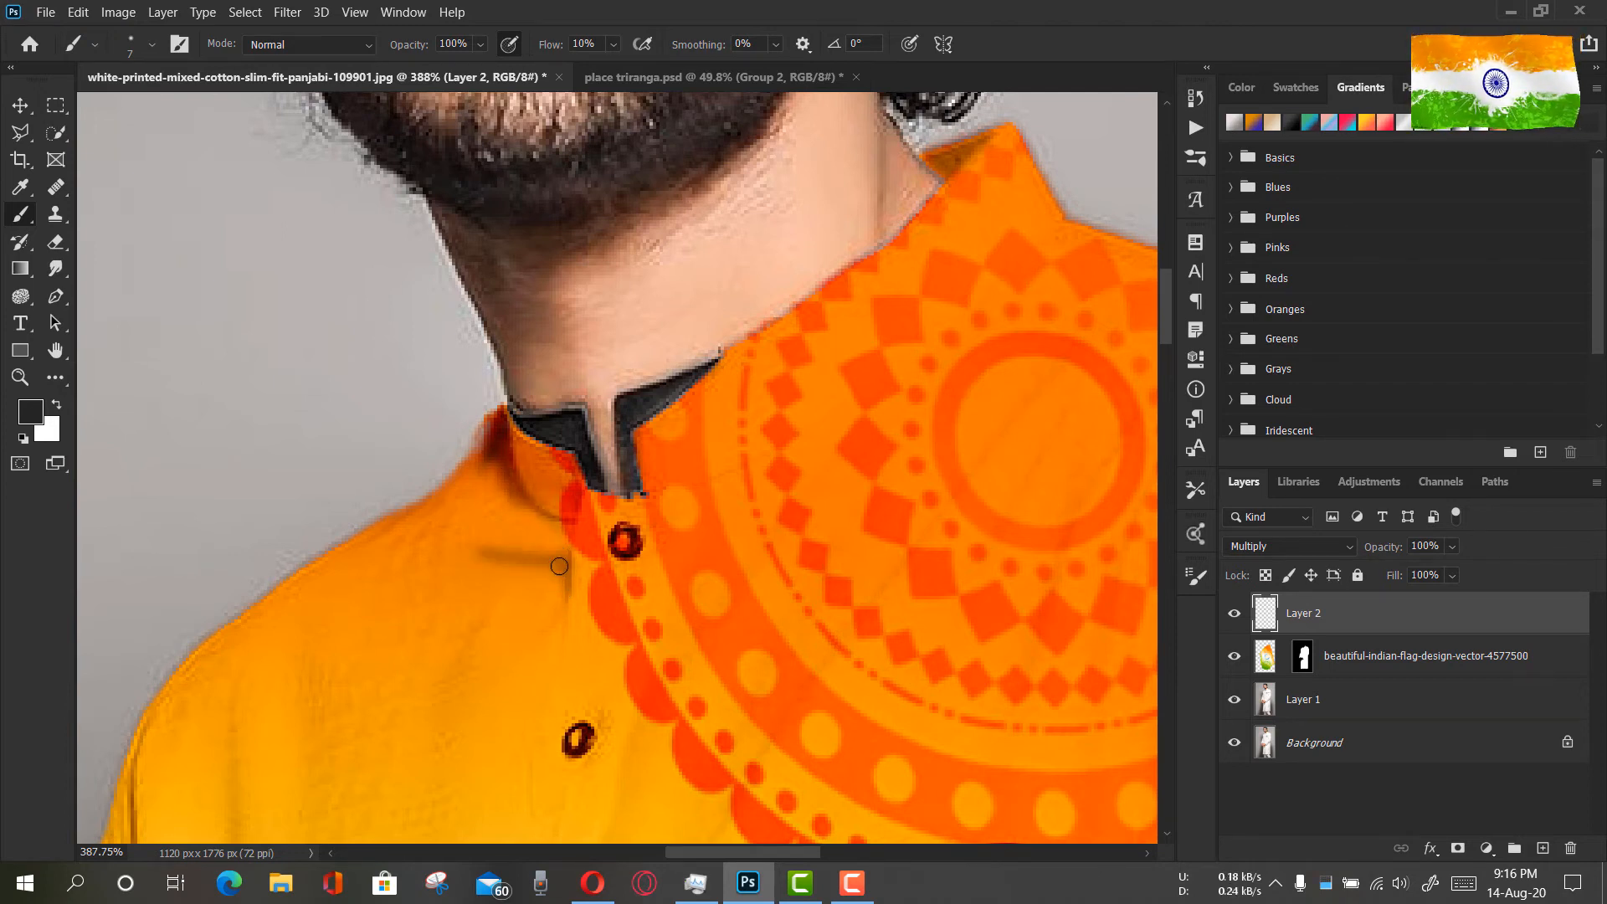
# Set Layer 2's opacity to 84% and the brush opacity to 65%, and paint a long diagonal crease from the shoulder medallion down the chest
pyautogui.moveTo(1387, 553); pyautogui.dragTo(1369, 554)
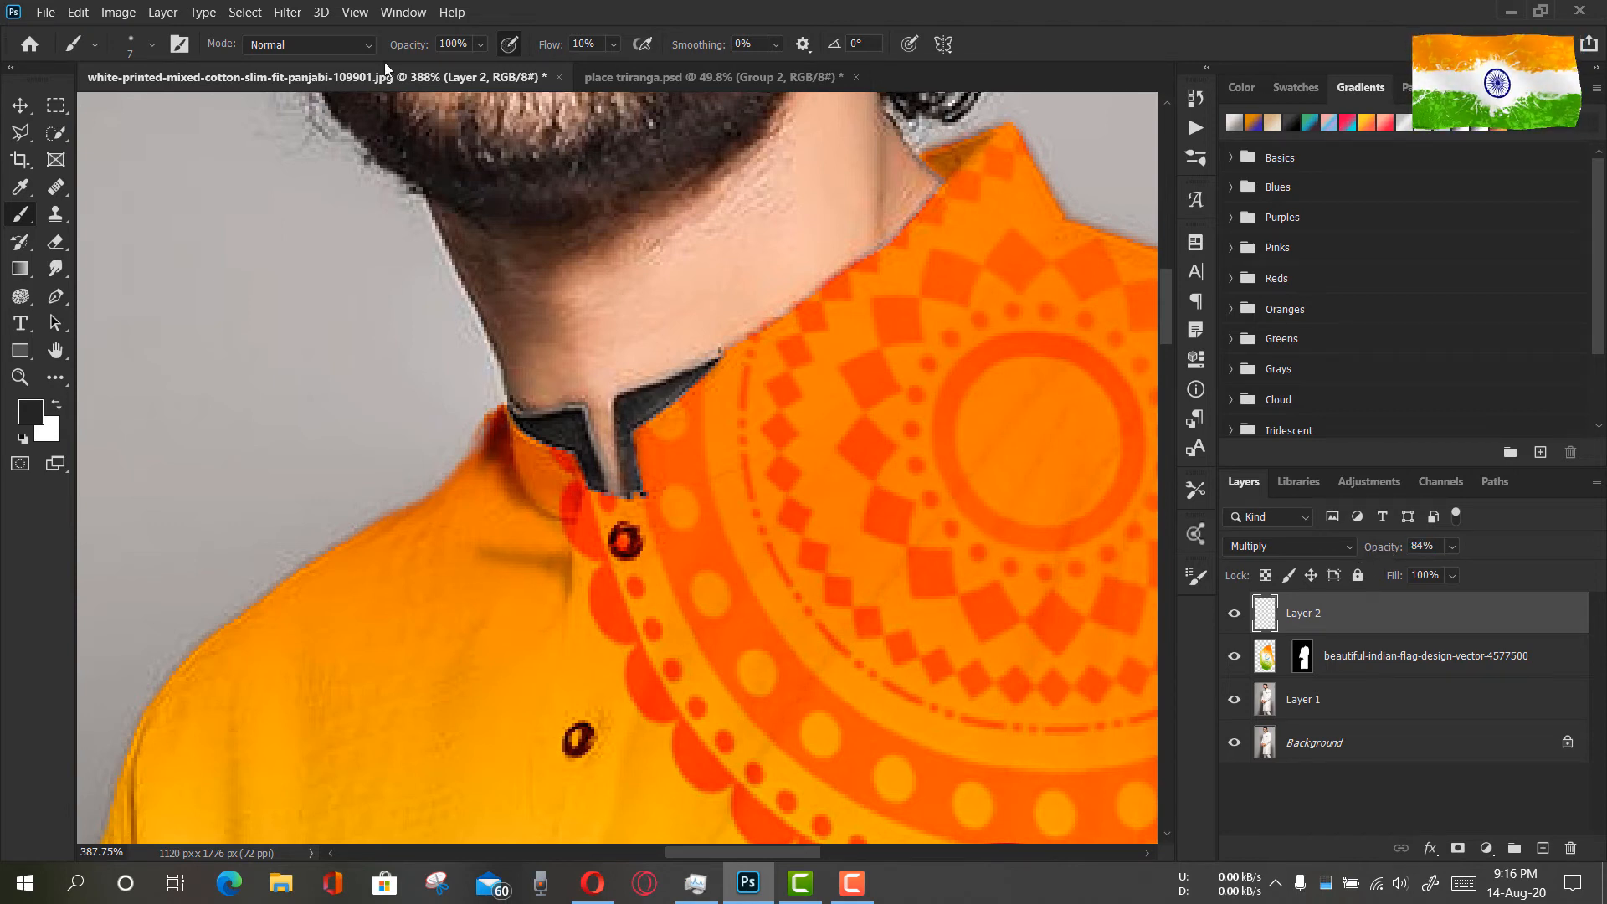
pyautogui.moveTo(410, 46); pyautogui.dragTo(379, 49)
pyautogui.moveTo(760, 556)
pyautogui.mouseDown()
pyautogui.moveTo(660, 321)
pyautogui.moveTo(649, 245)
pyautogui.mouseUp()
pyautogui.moveTo(972, 125)
pyautogui.mouseDown()
pyautogui.moveTo(664, 512)
pyautogui.moveTo(556, 747)
pyautogui.moveTo(527, 787)
pyautogui.mouseUp()
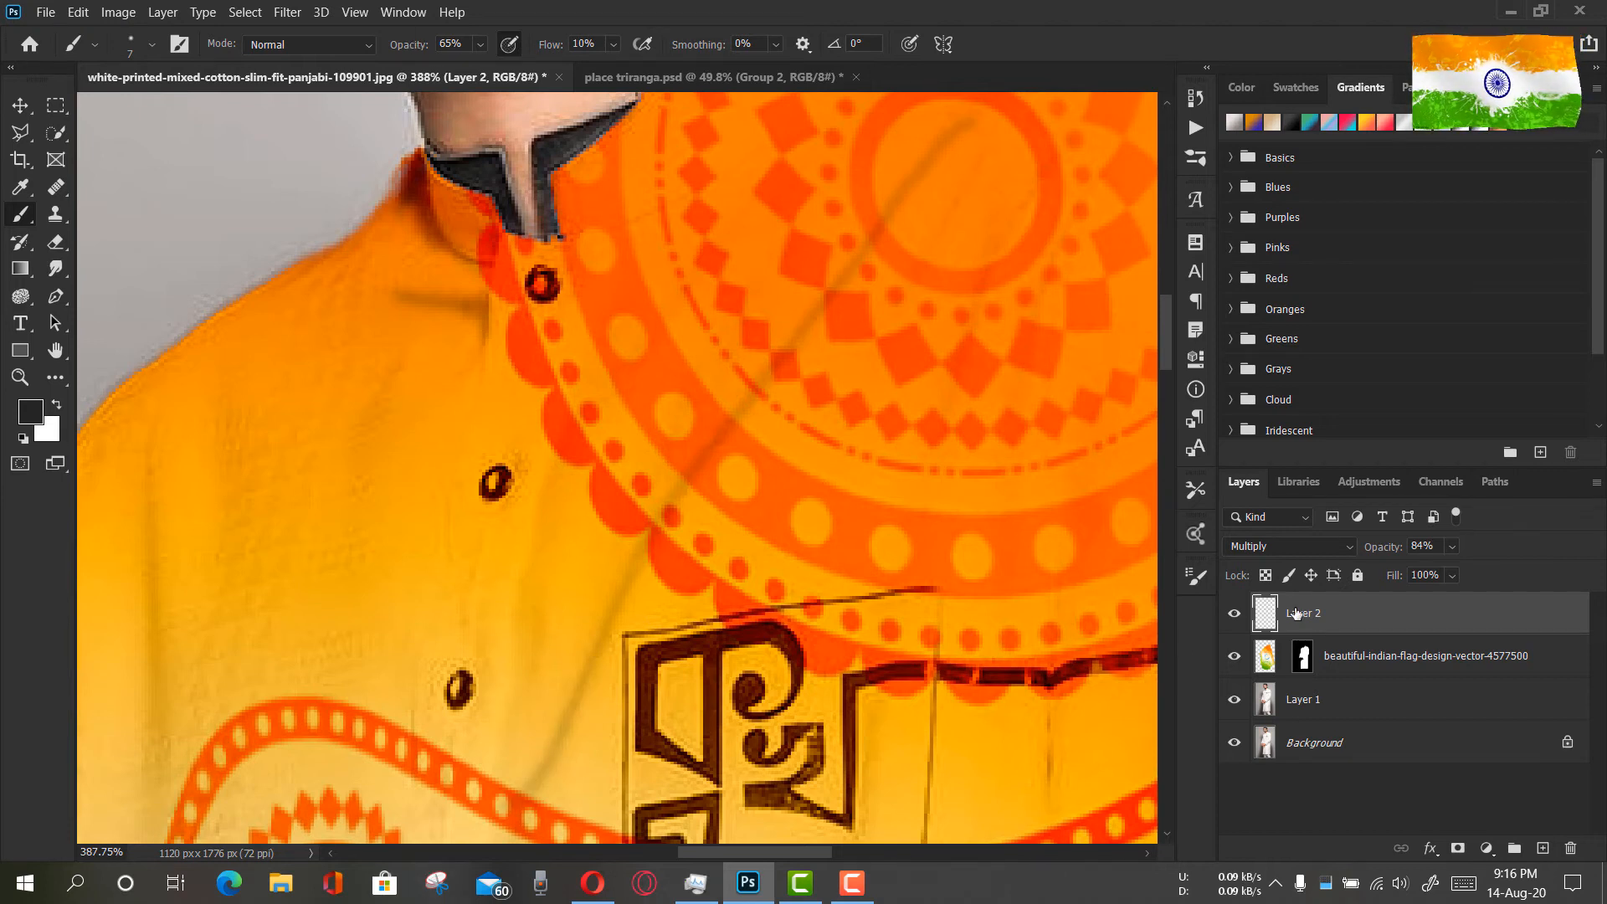
# Lower Layer 2's opacity to 58% and the brush opacity to 28%, and paint faint fabric creases across the upper chest
pyautogui.moveTo(1385, 549)
pyautogui.mouseDown()
pyautogui.moveTo(1366, 552)
pyautogui.moveTo(1387, 557)
pyautogui.mouseUp()
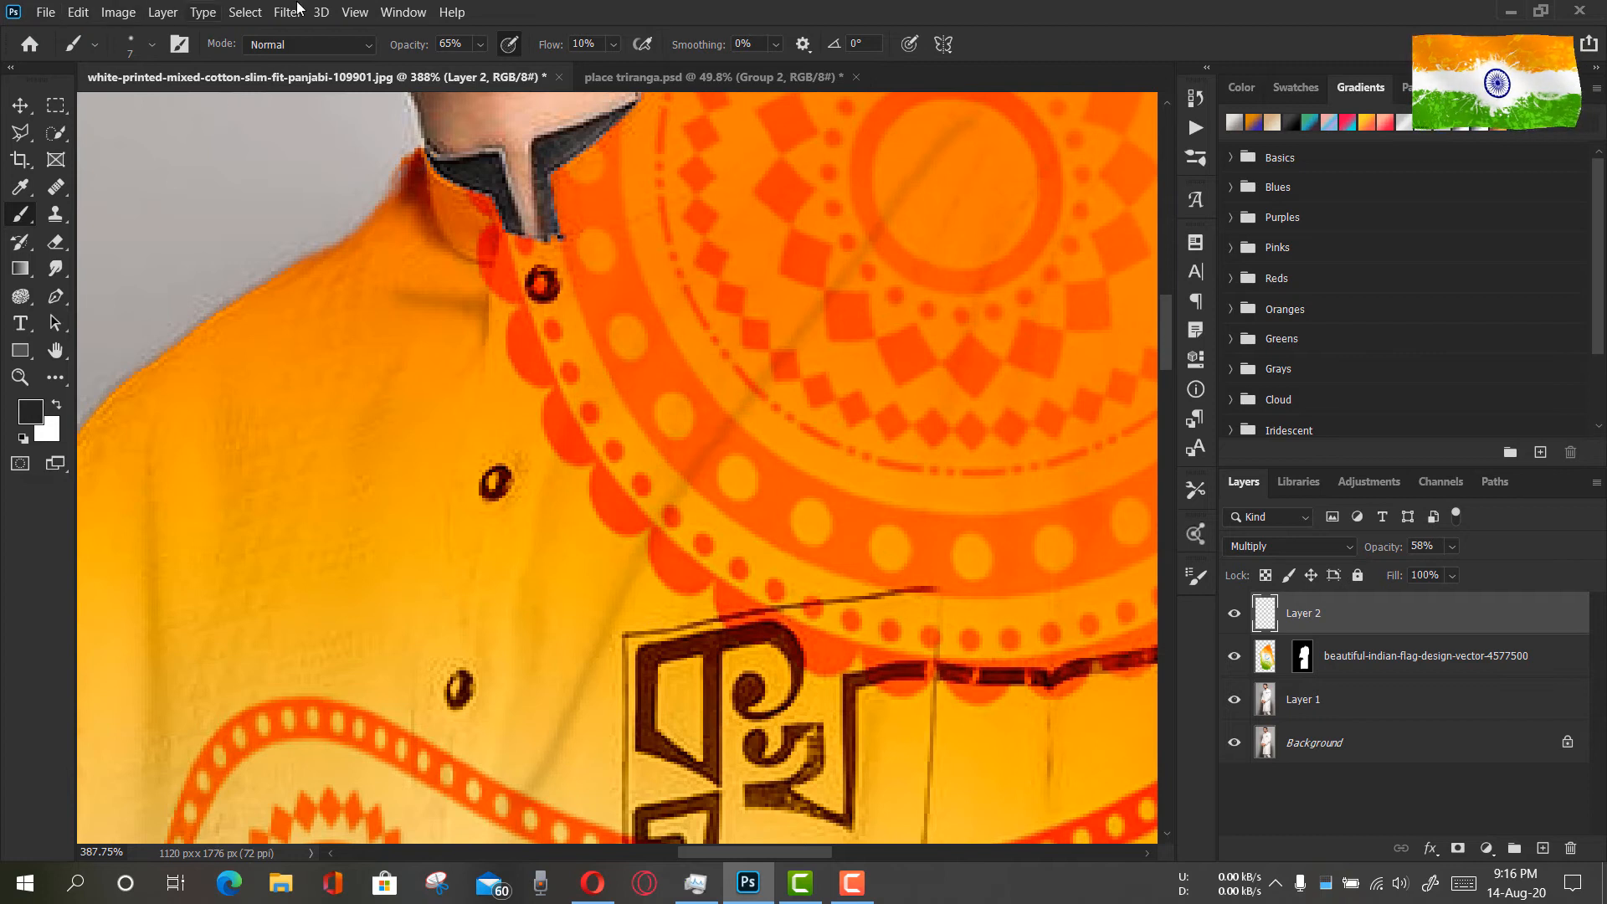
pyautogui.moveTo(409, 47); pyautogui.dragTo(384, 50)
pyautogui.moveTo(410, 50); pyautogui.dragTo(399, 51)
pyautogui.scroll(-5, 870, 369)
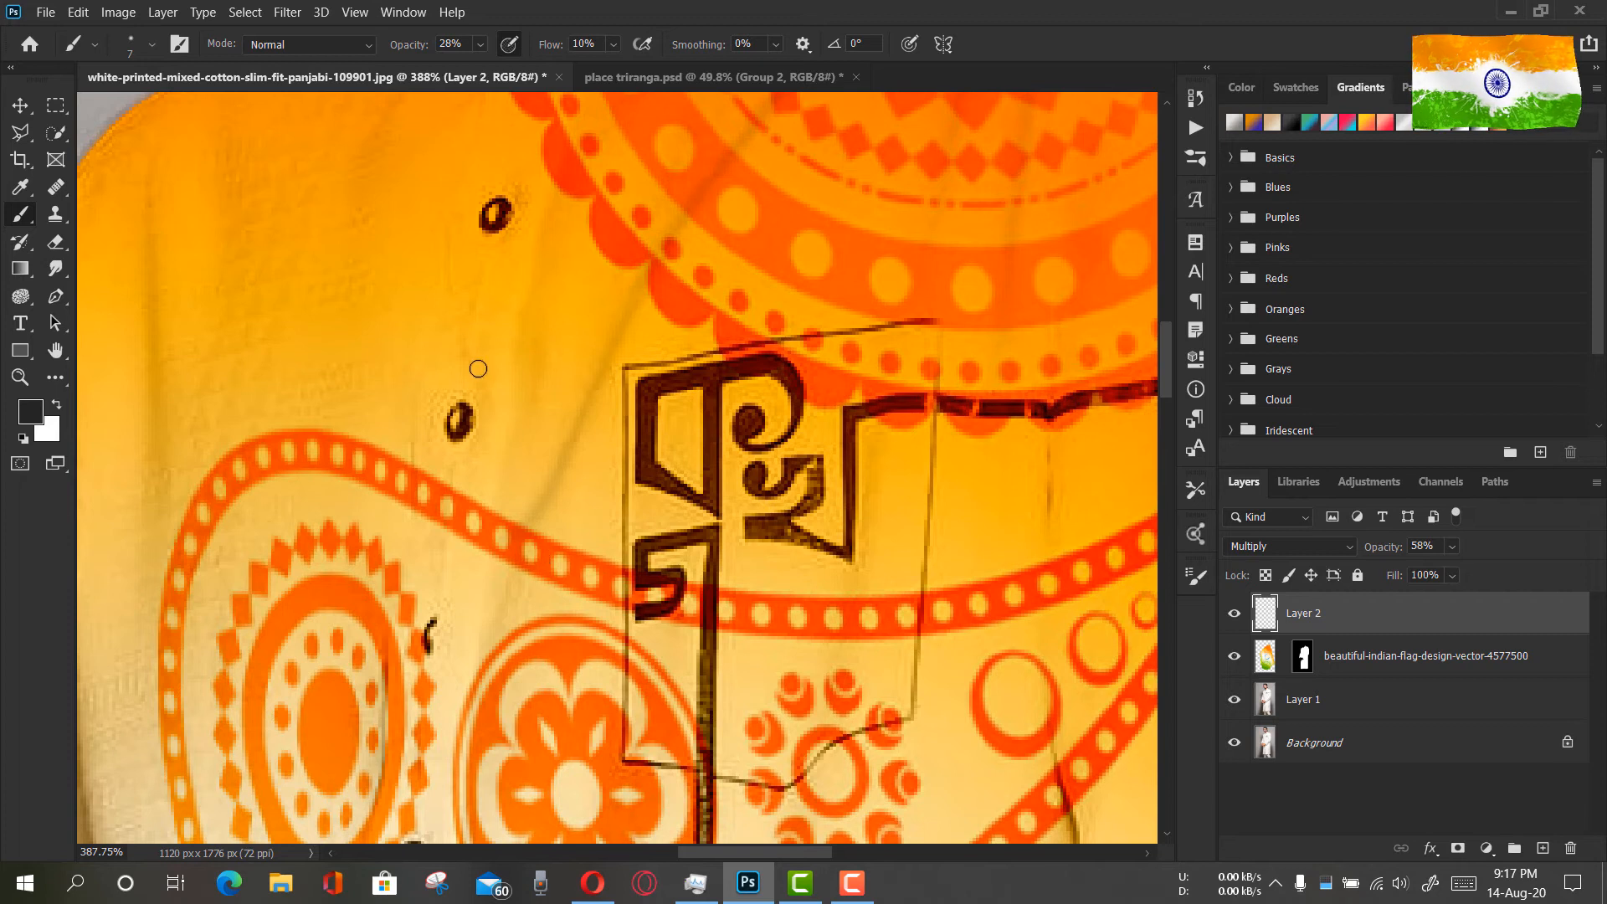
pyautogui.scroll(2, 487, 365)
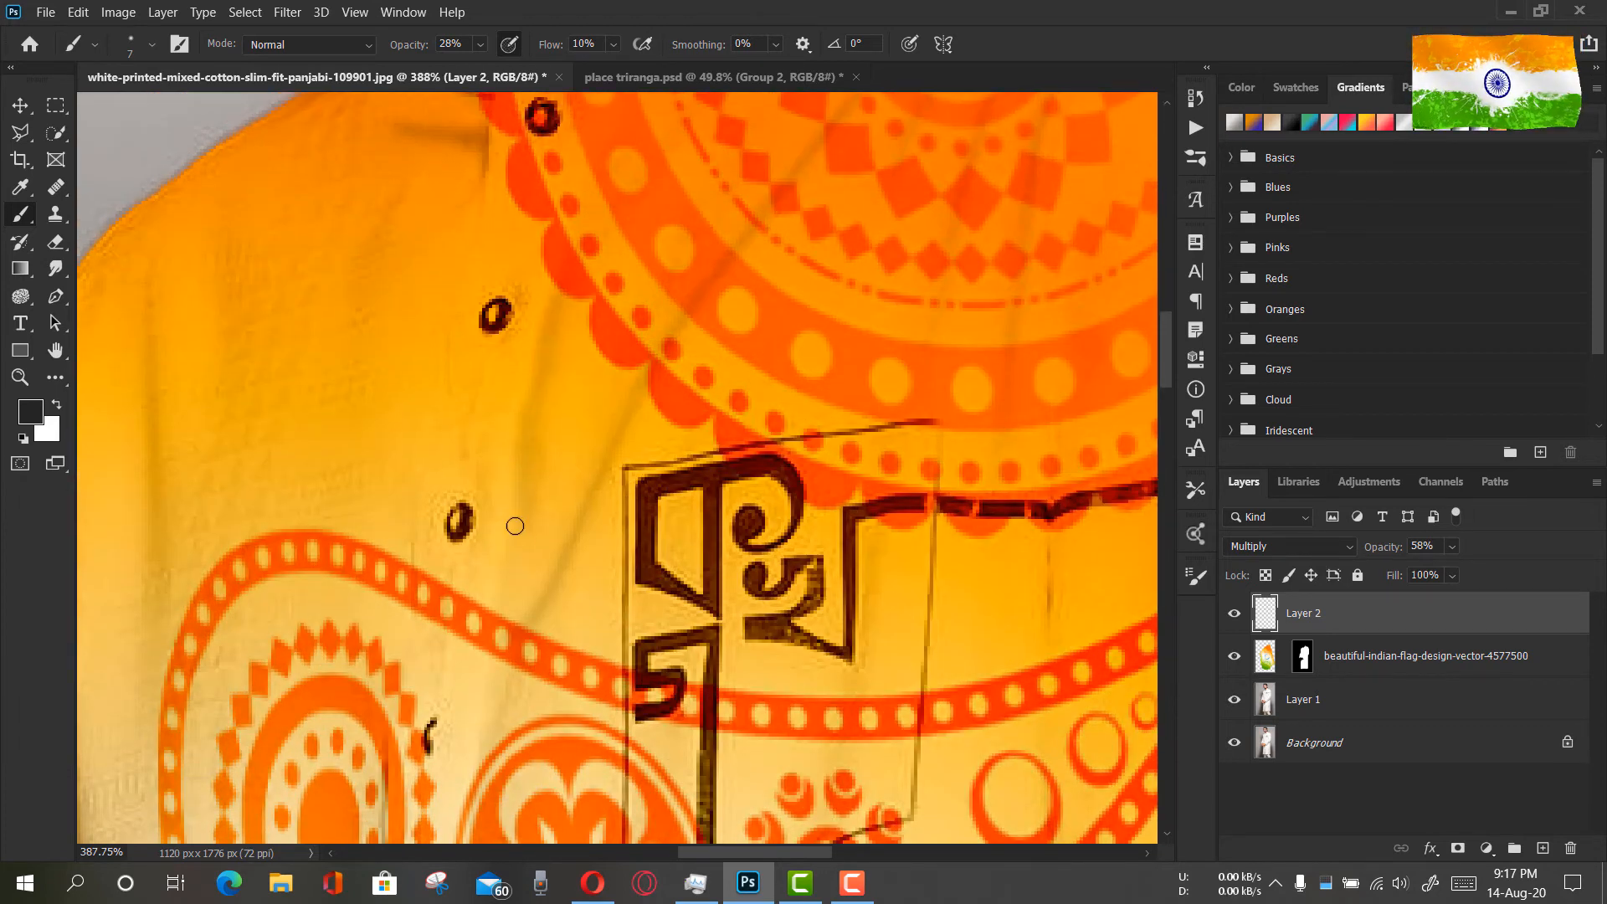
pyautogui.scroll(2, 448, 245)
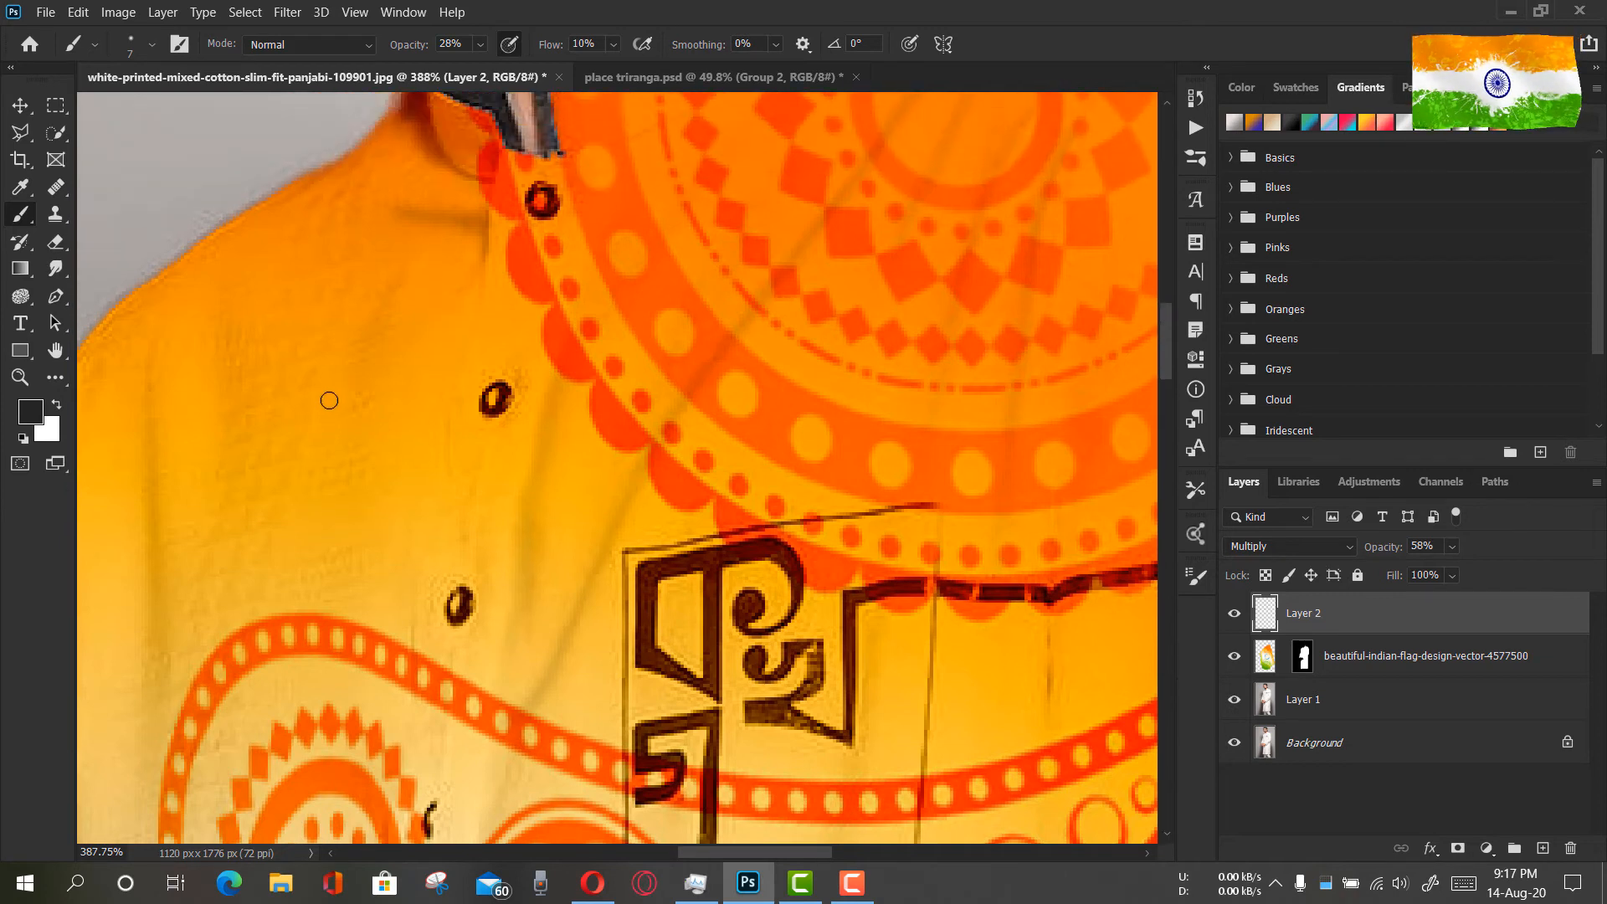
# Paint faint vertical creases down the chest alongside the button placket to its lower end
pyautogui.scroll(-5, 474, 339)
pyautogui.hscroll(-8, 477, 251)
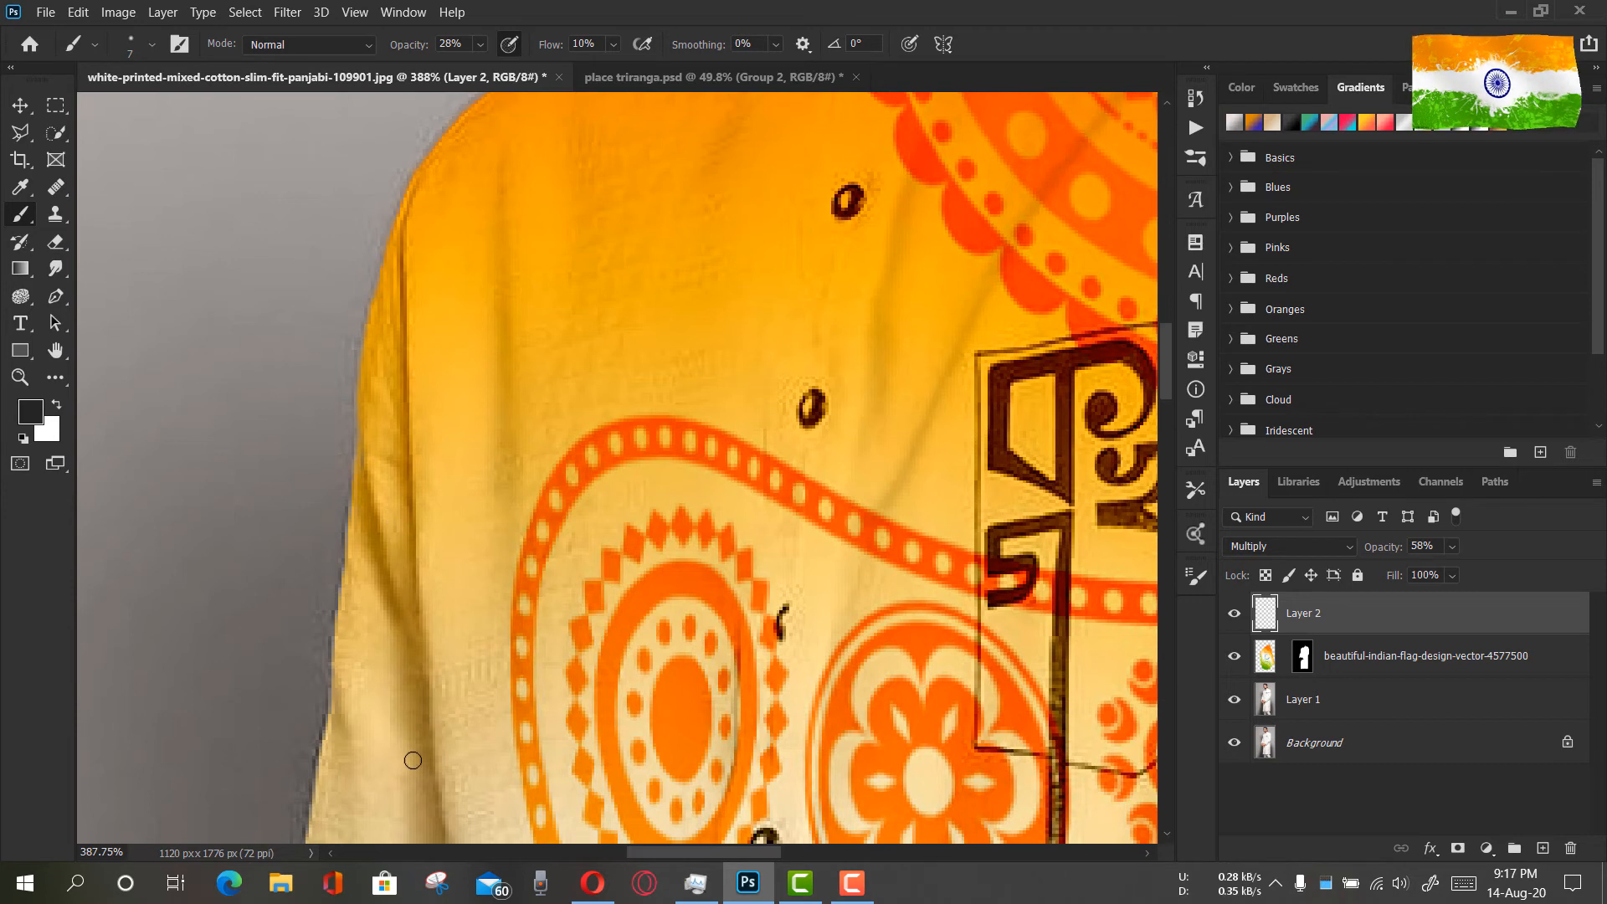
pyautogui.scroll(-3, 502, 681)
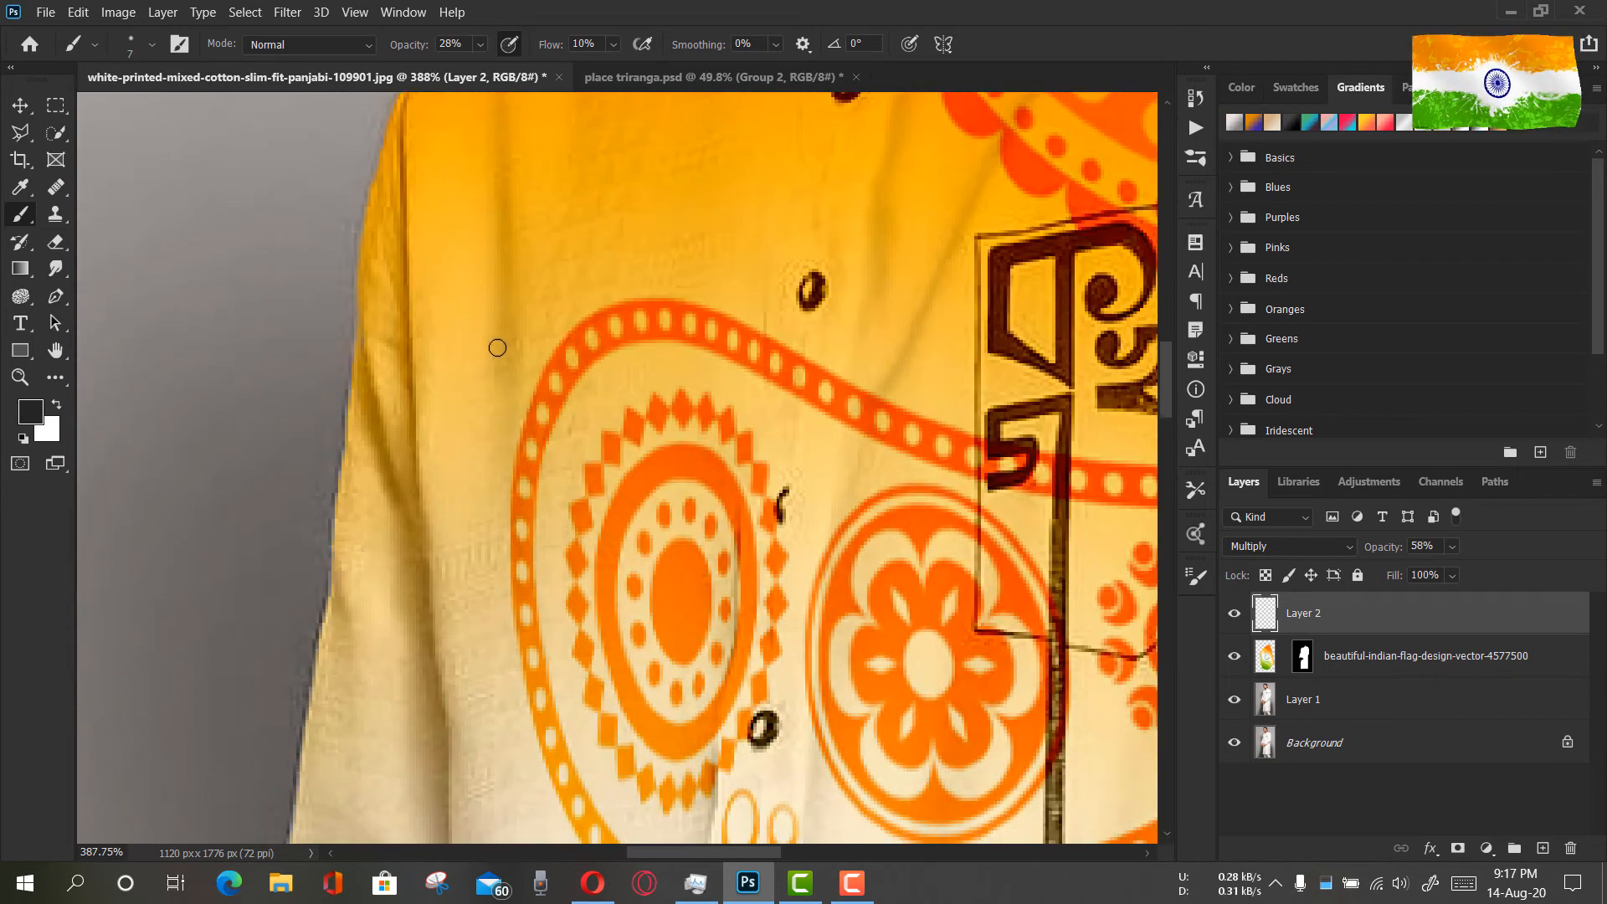
pyautogui.scroll(-6, 493, 351)
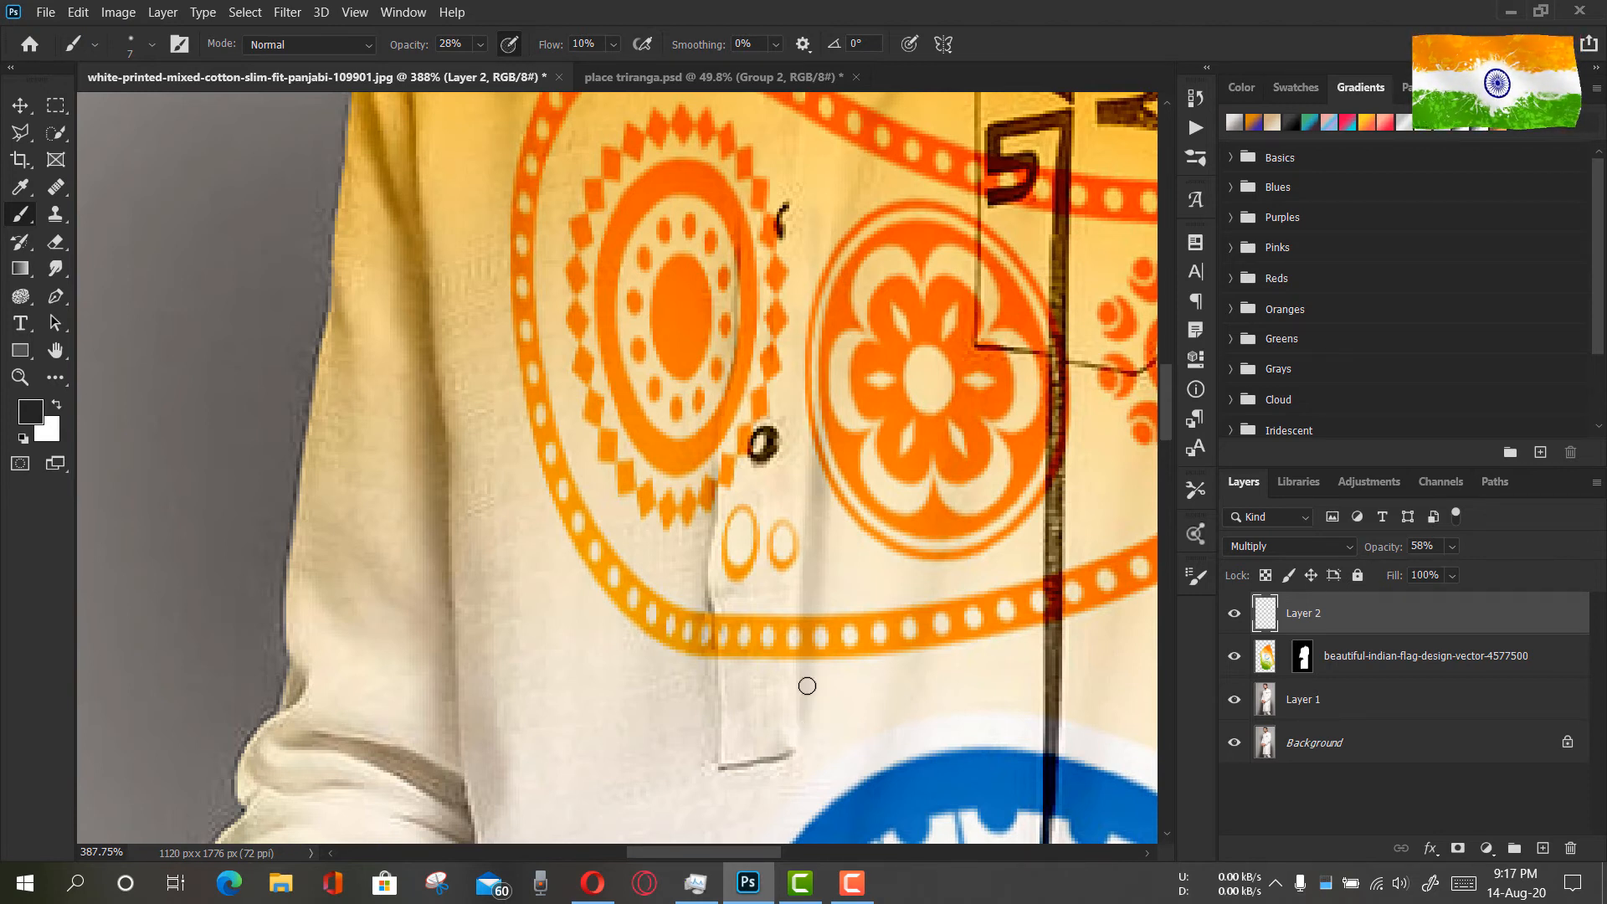
pyautogui.scroll(-1, 756, 508)
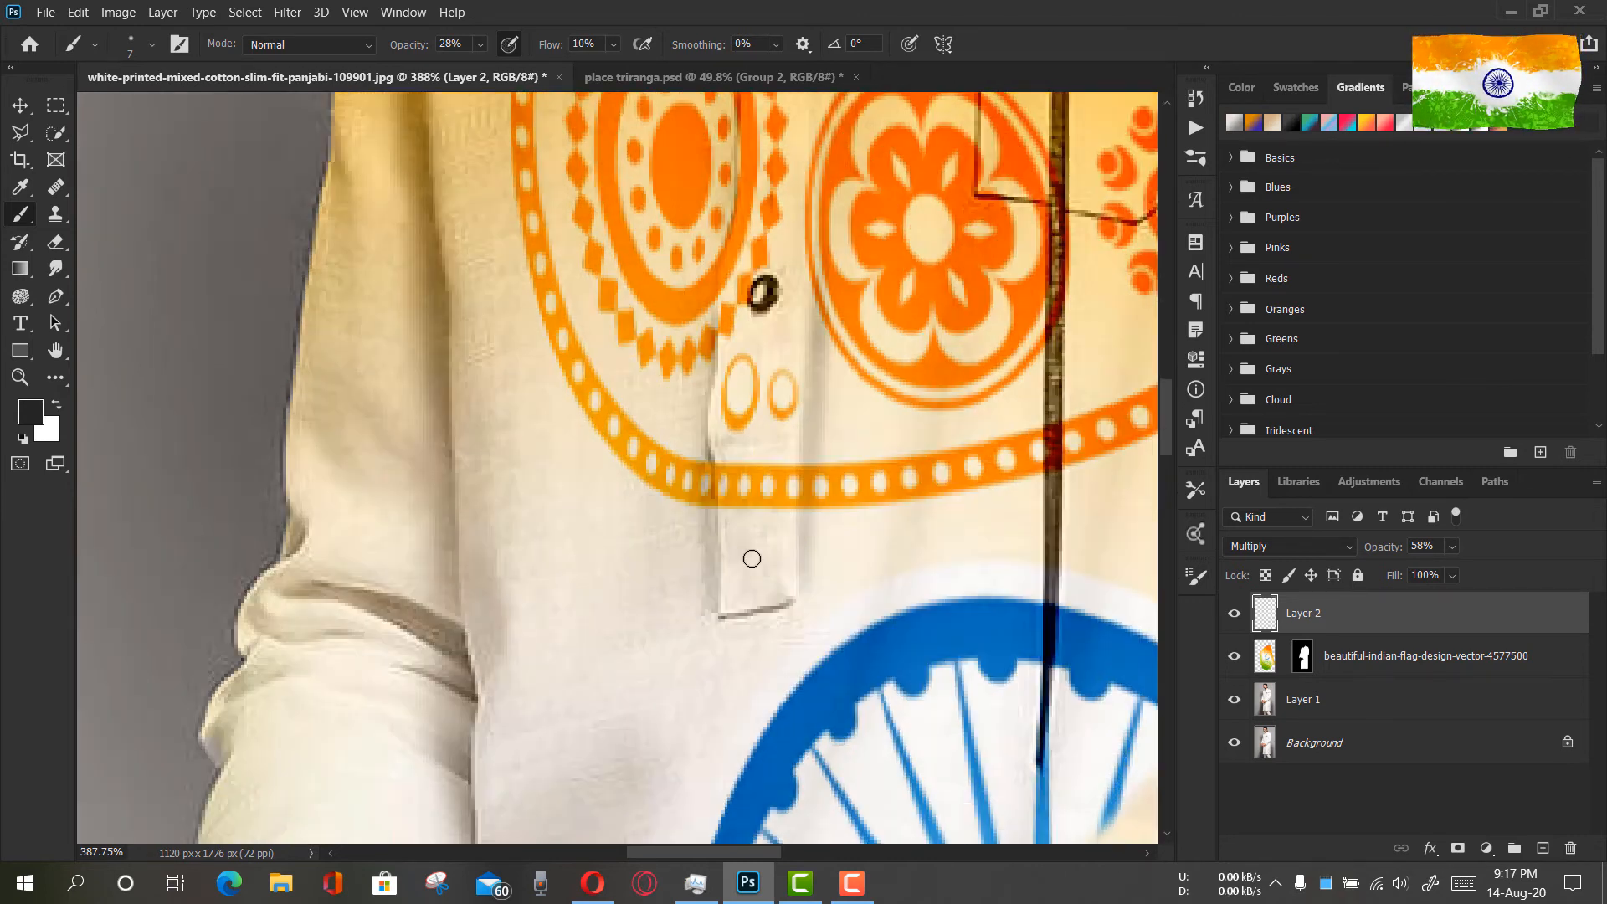
pyautogui.scroll(-3, 685, 563)
pyautogui.moveTo(890, 446); pyautogui.dragTo(554, 578)
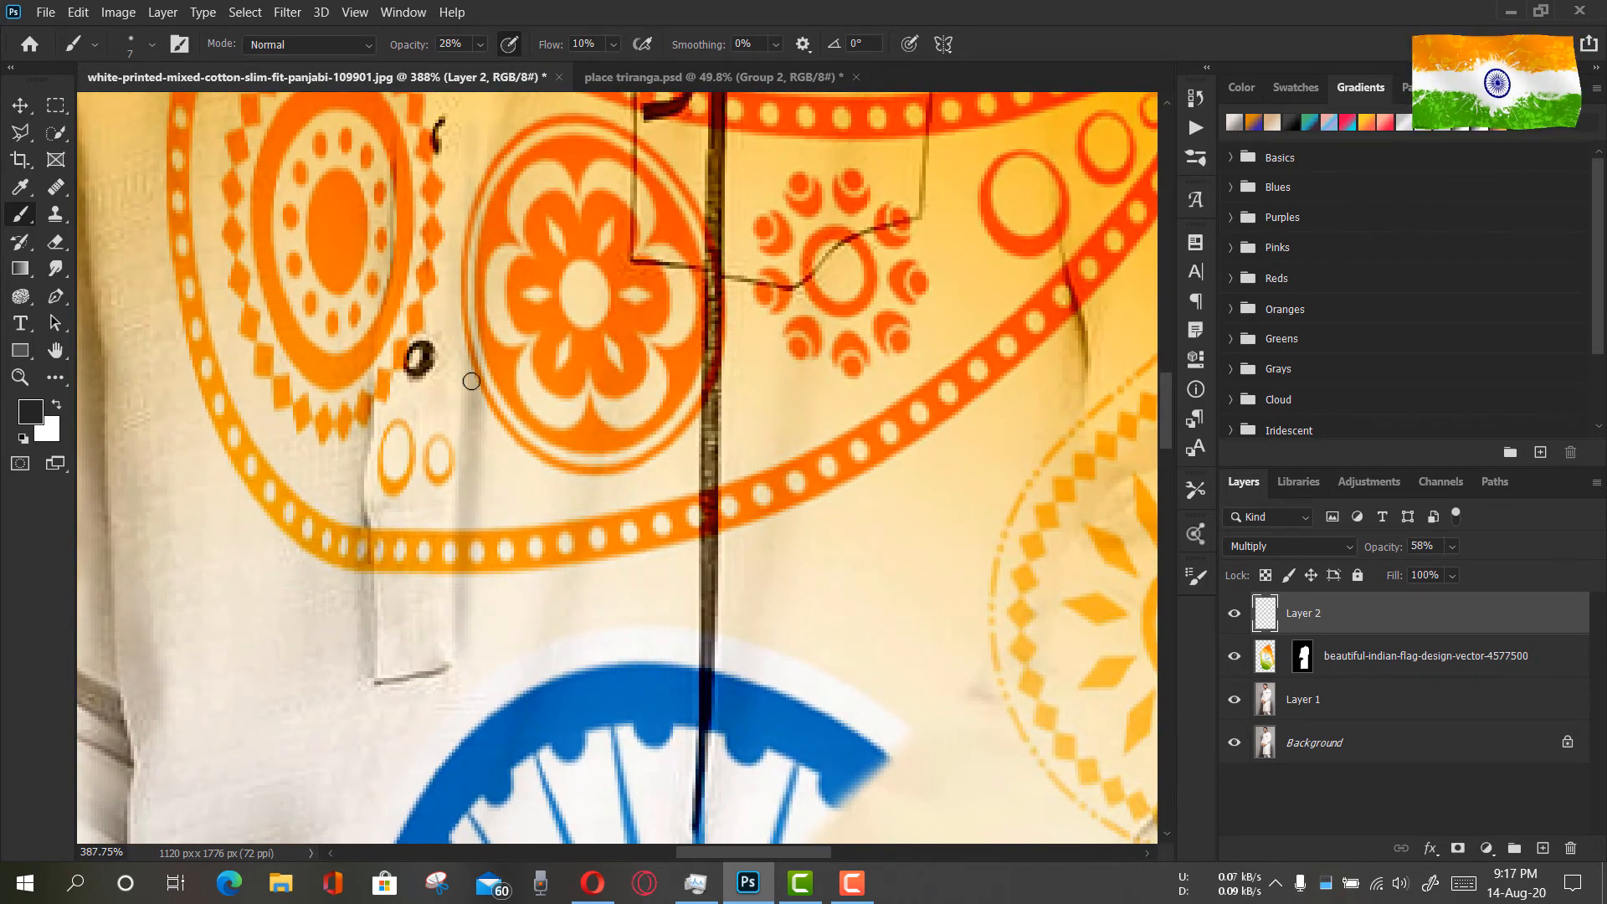
# Paint a faint vertical crease down the chest beside the pocket, through the orange paisley's narrow end
pyautogui.scroll(-2, 467, 171)
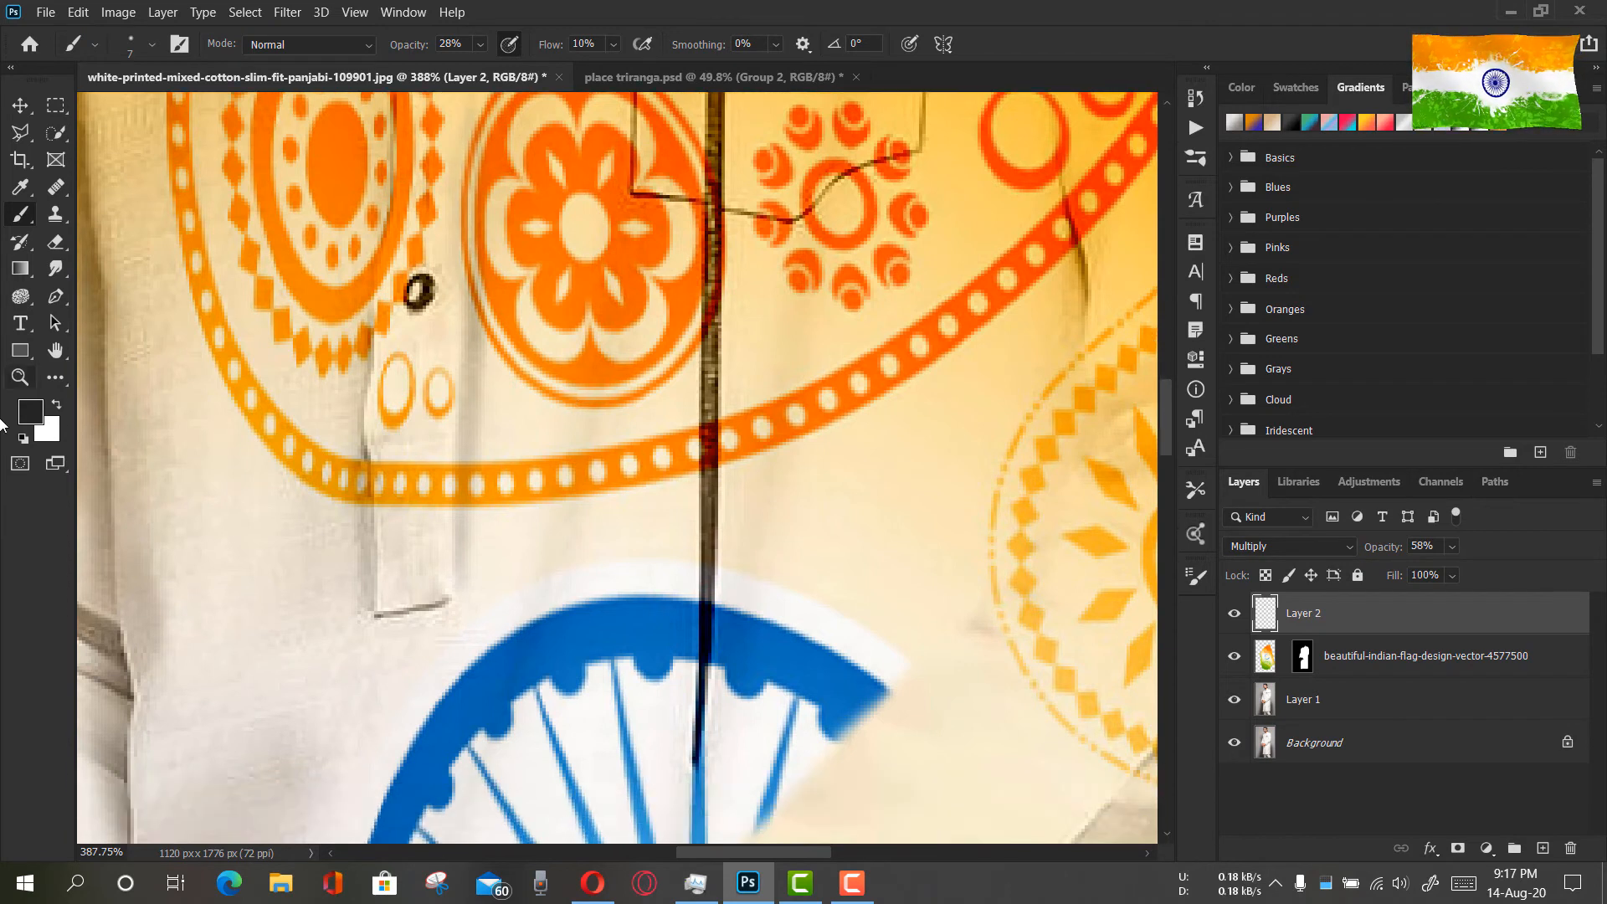
pyautogui.click(20, 377)
pyautogui.click(882, 509)
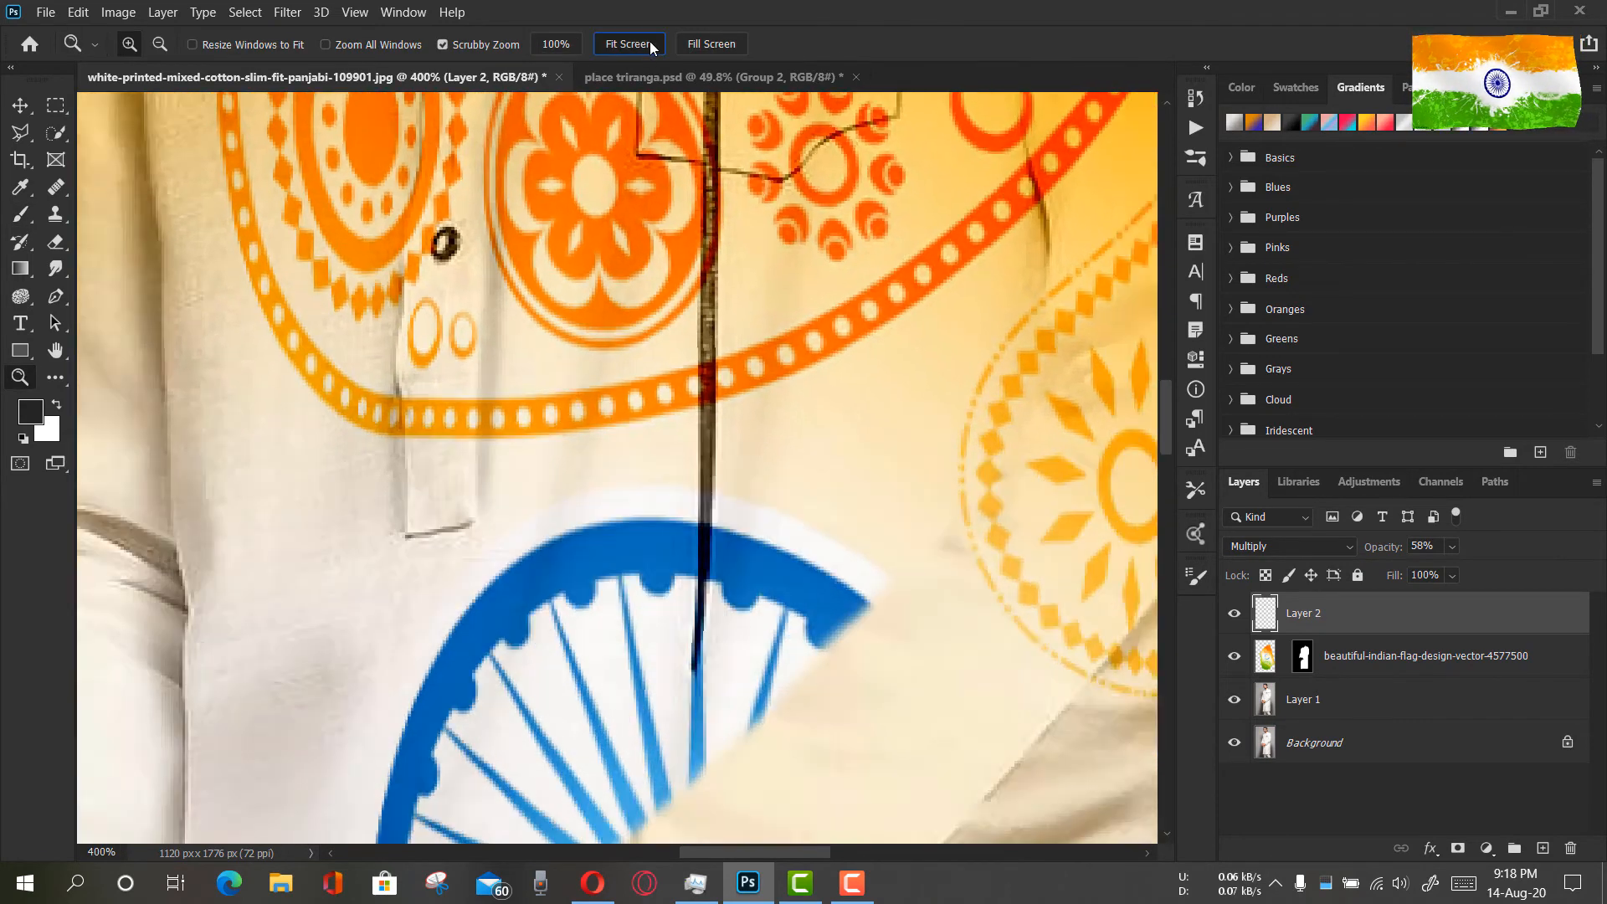
pyautogui.click(650, 43)
pyautogui.moveTo(640, 458); pyautogui.dragTo(695, 501)
pyautogui.moveTo(797, 293); pyautogui.dragTo(722, 526)
pyautogui.moveTo(736, 518); pyautogui.dragTo(823, 509)
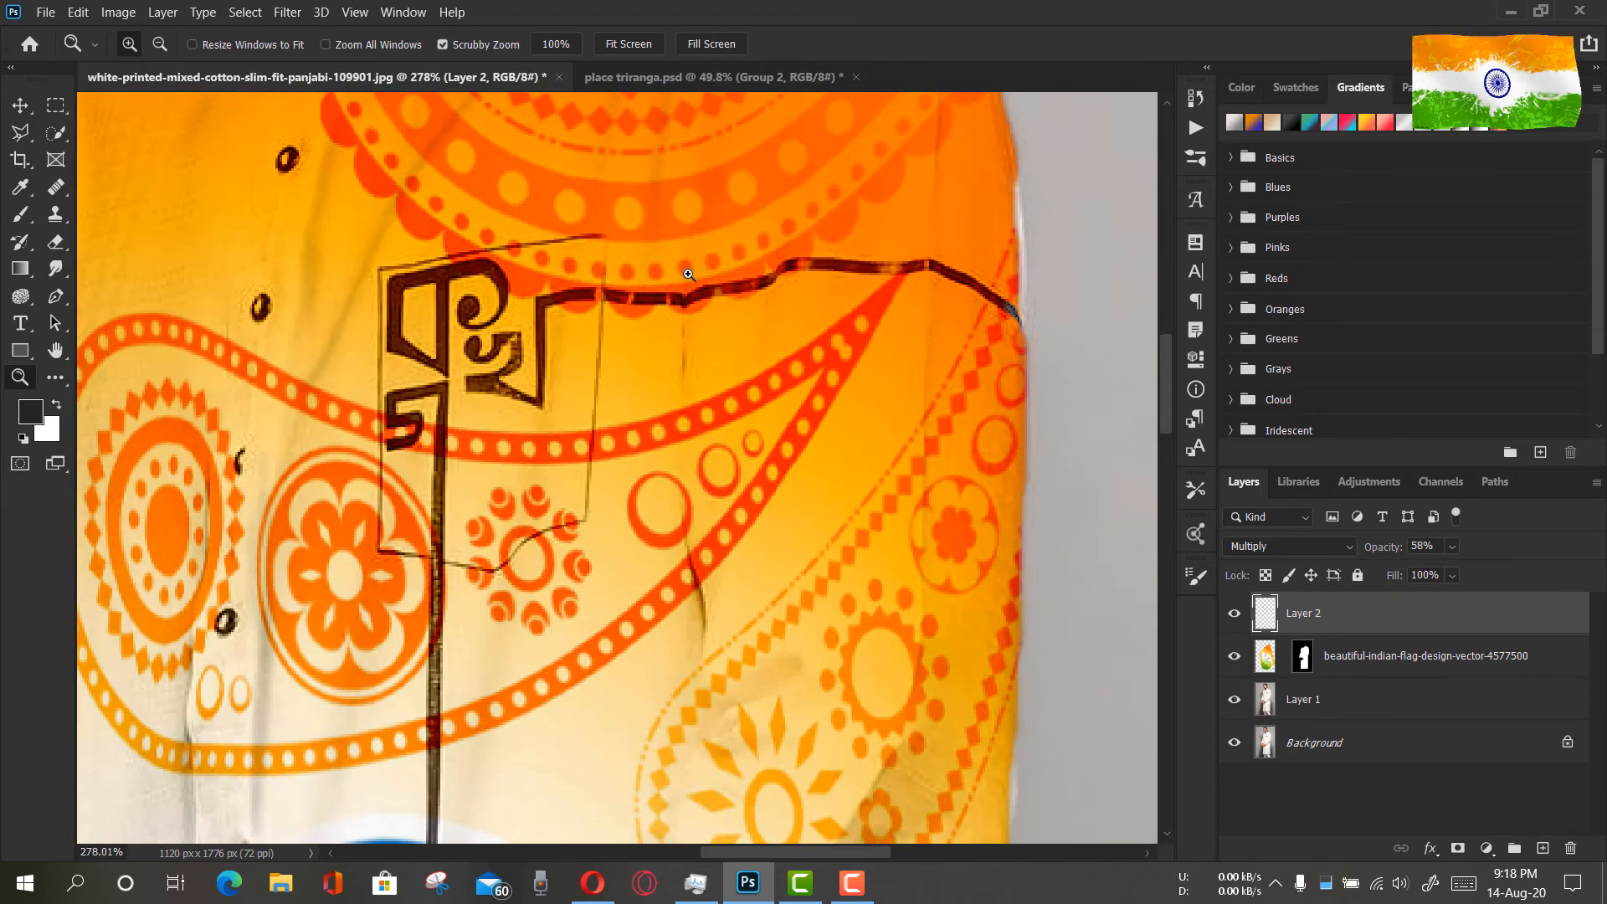
pyautogui.click(21, 215)
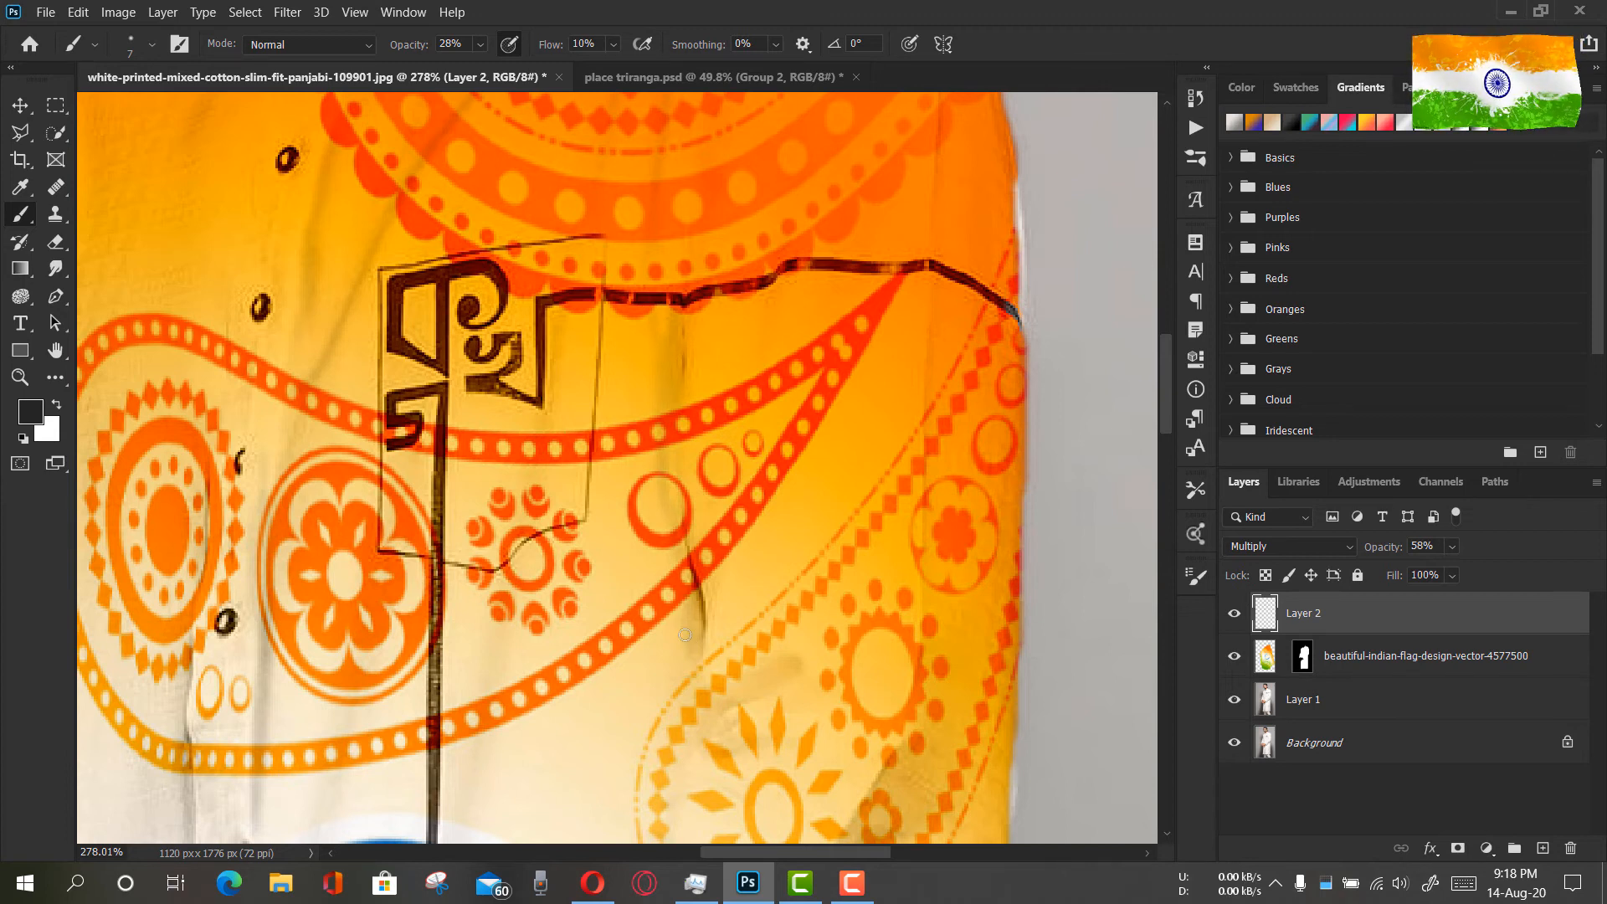
pyautogui.scroll(-5, 689, 592)
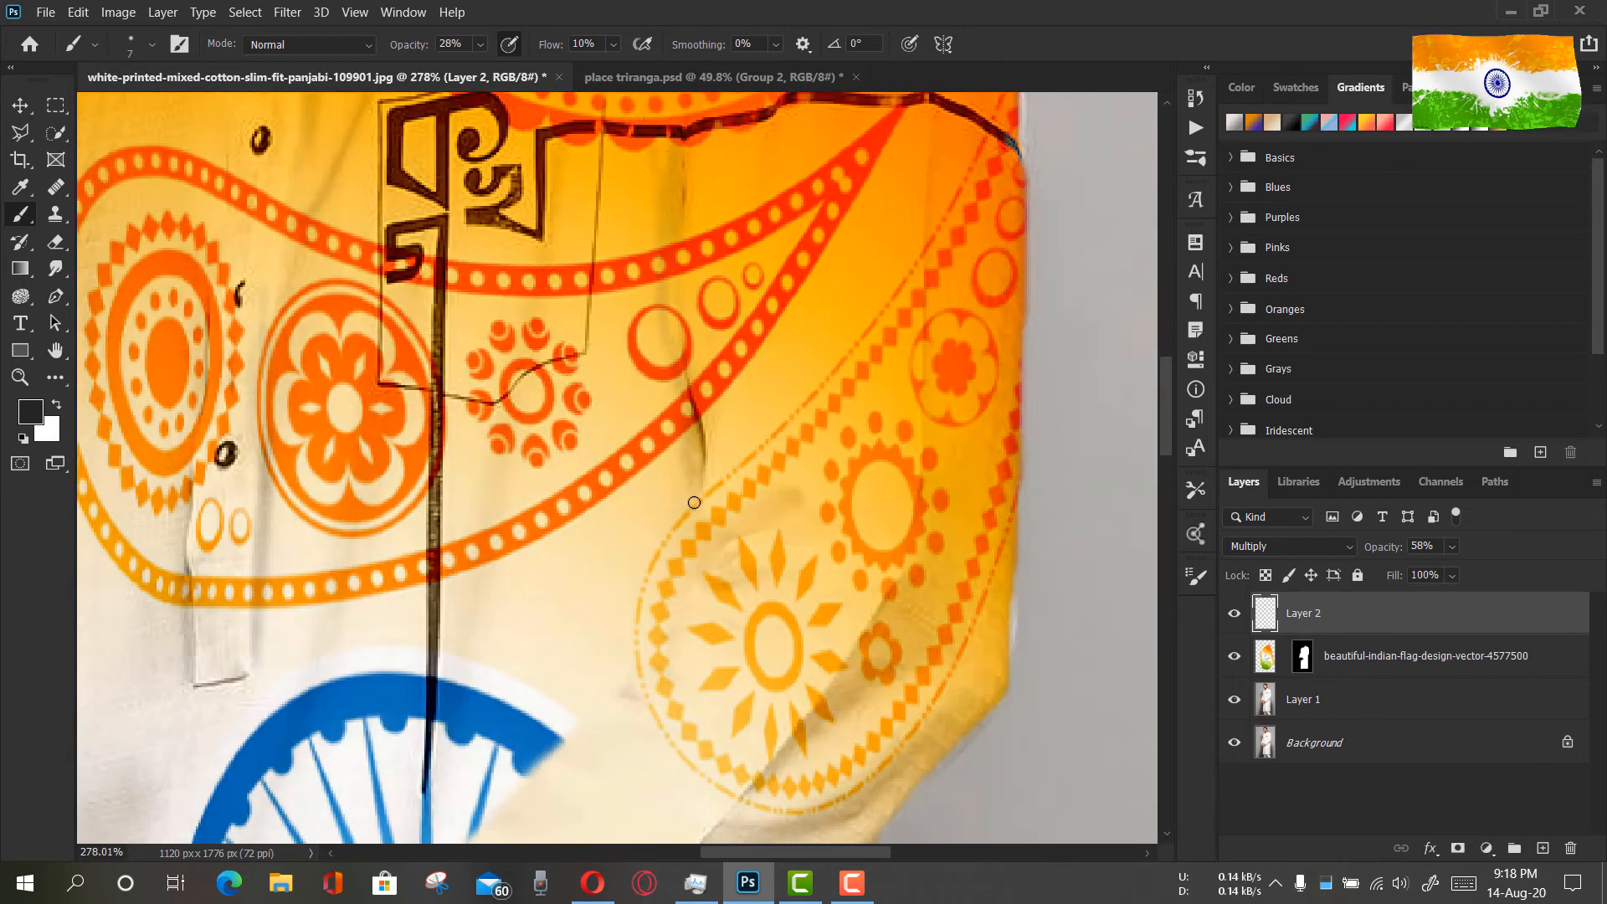
pyautogui.scroll(1, 653, 410)
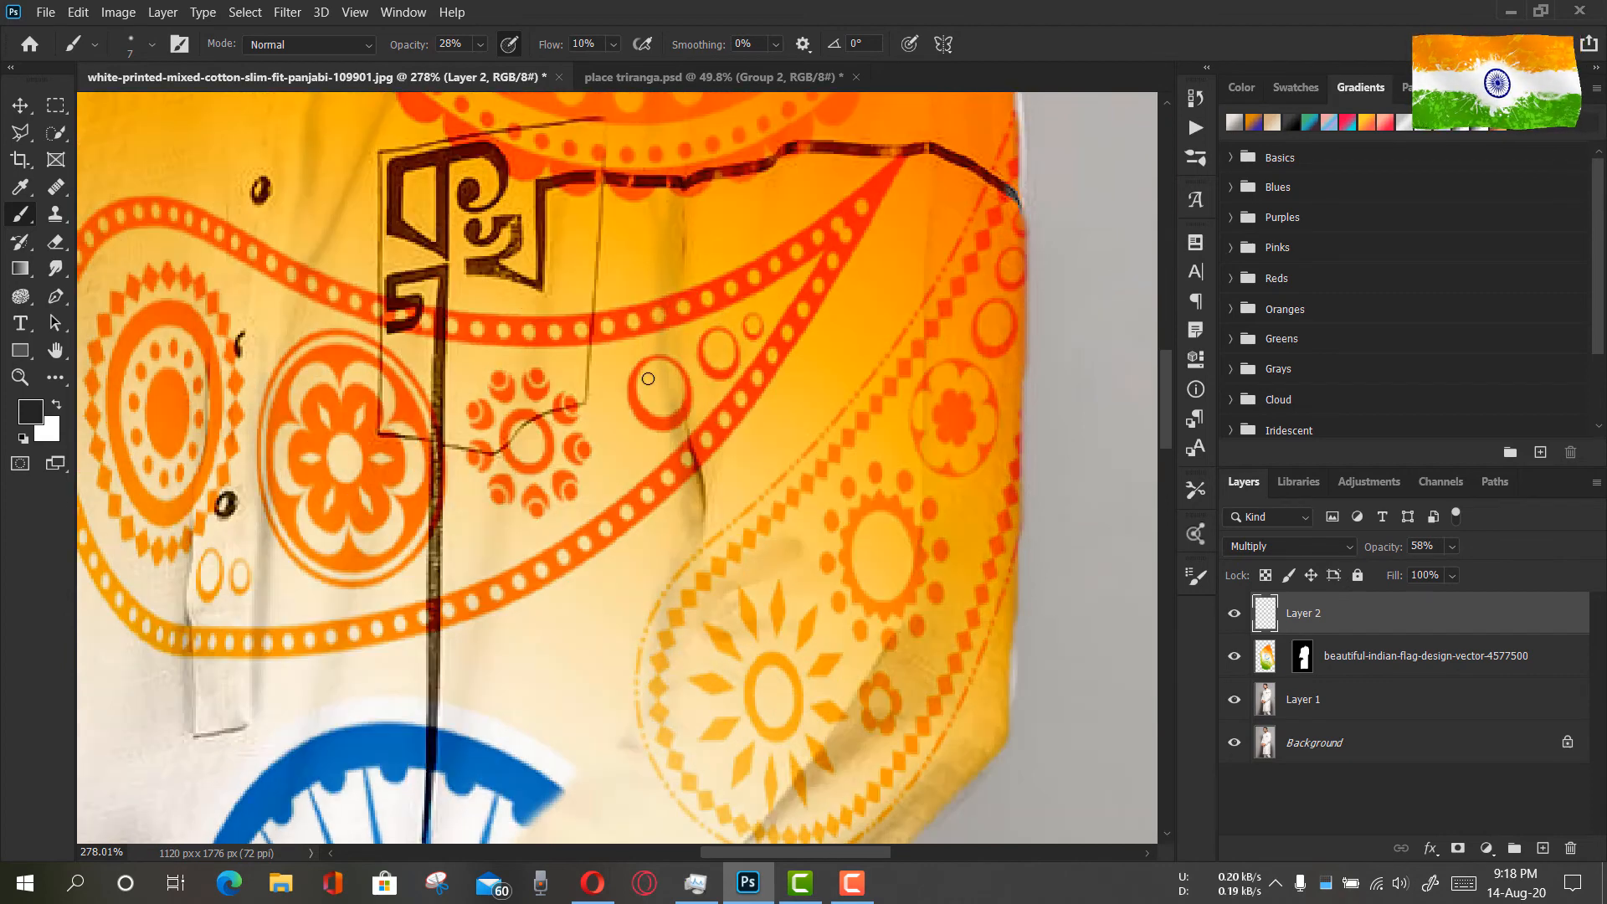
# Paint faint fabric creases across the upper part of the blue wheel
pyautogui.scroll(-5, 667, 310)
pyautogui.scroll(-1, 477, 492)
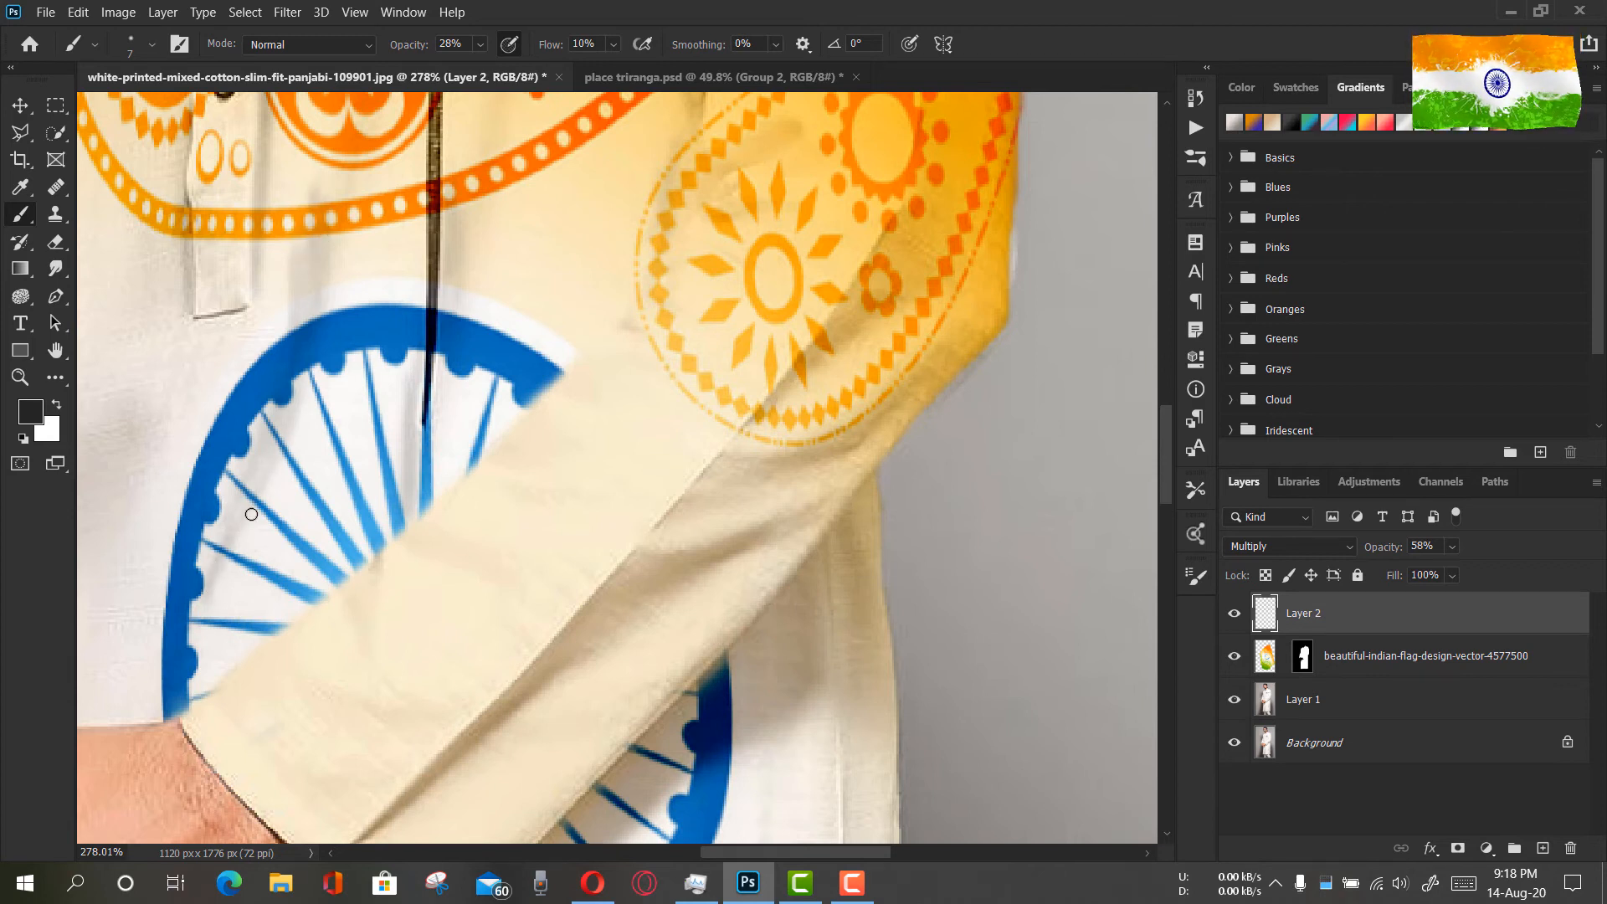
# Set the brush opacity to 44% and paint vertical fold shadows over the green medallion near the kurta's hem
pyautogui.scroll(-1, 352, 413)
pyautogui.moveTo(334, 428); pyautogui.dragTo(654, 238)
pyautogui.scroll(-8, 657, 513)
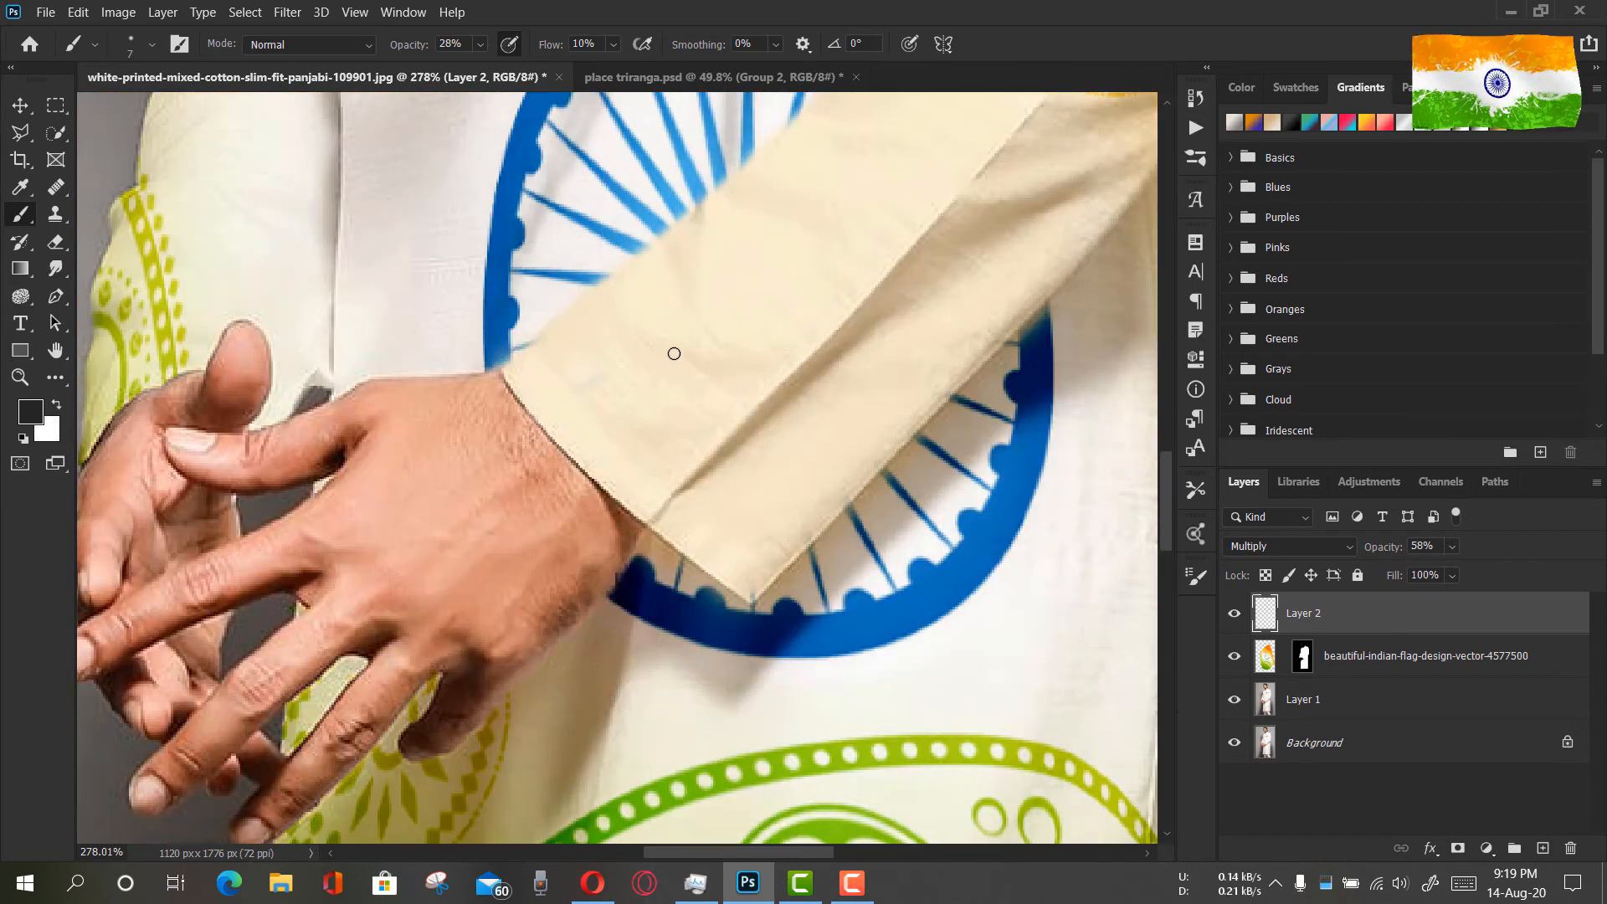
pyautogui.scroll(-3, 783, 508)
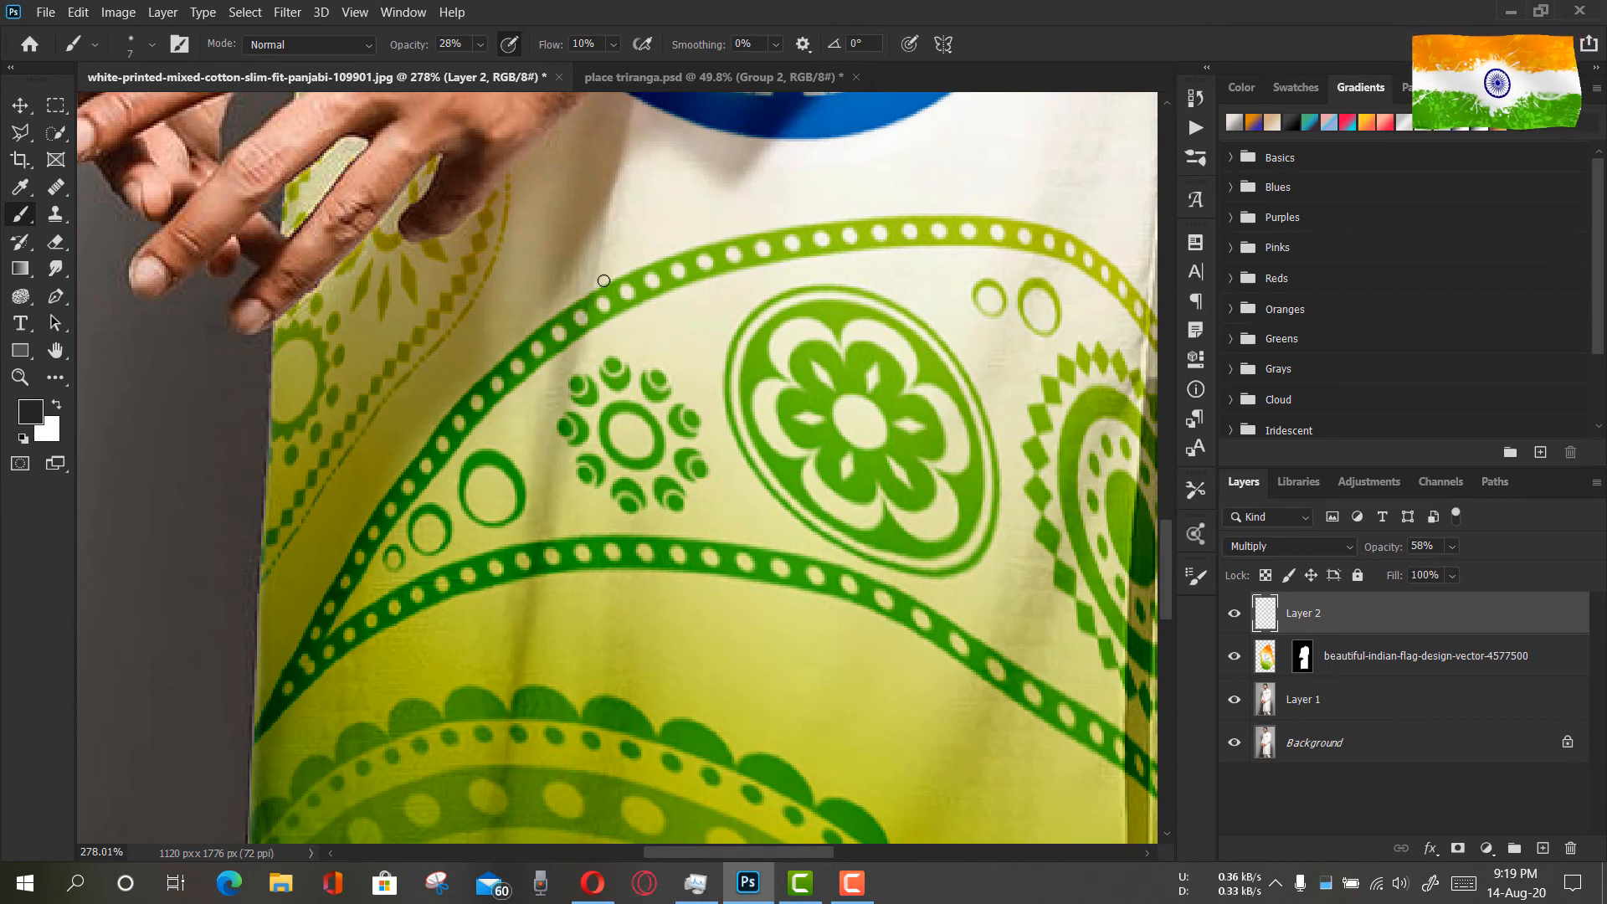
pyautogui.scroll(-5, 515, 709)
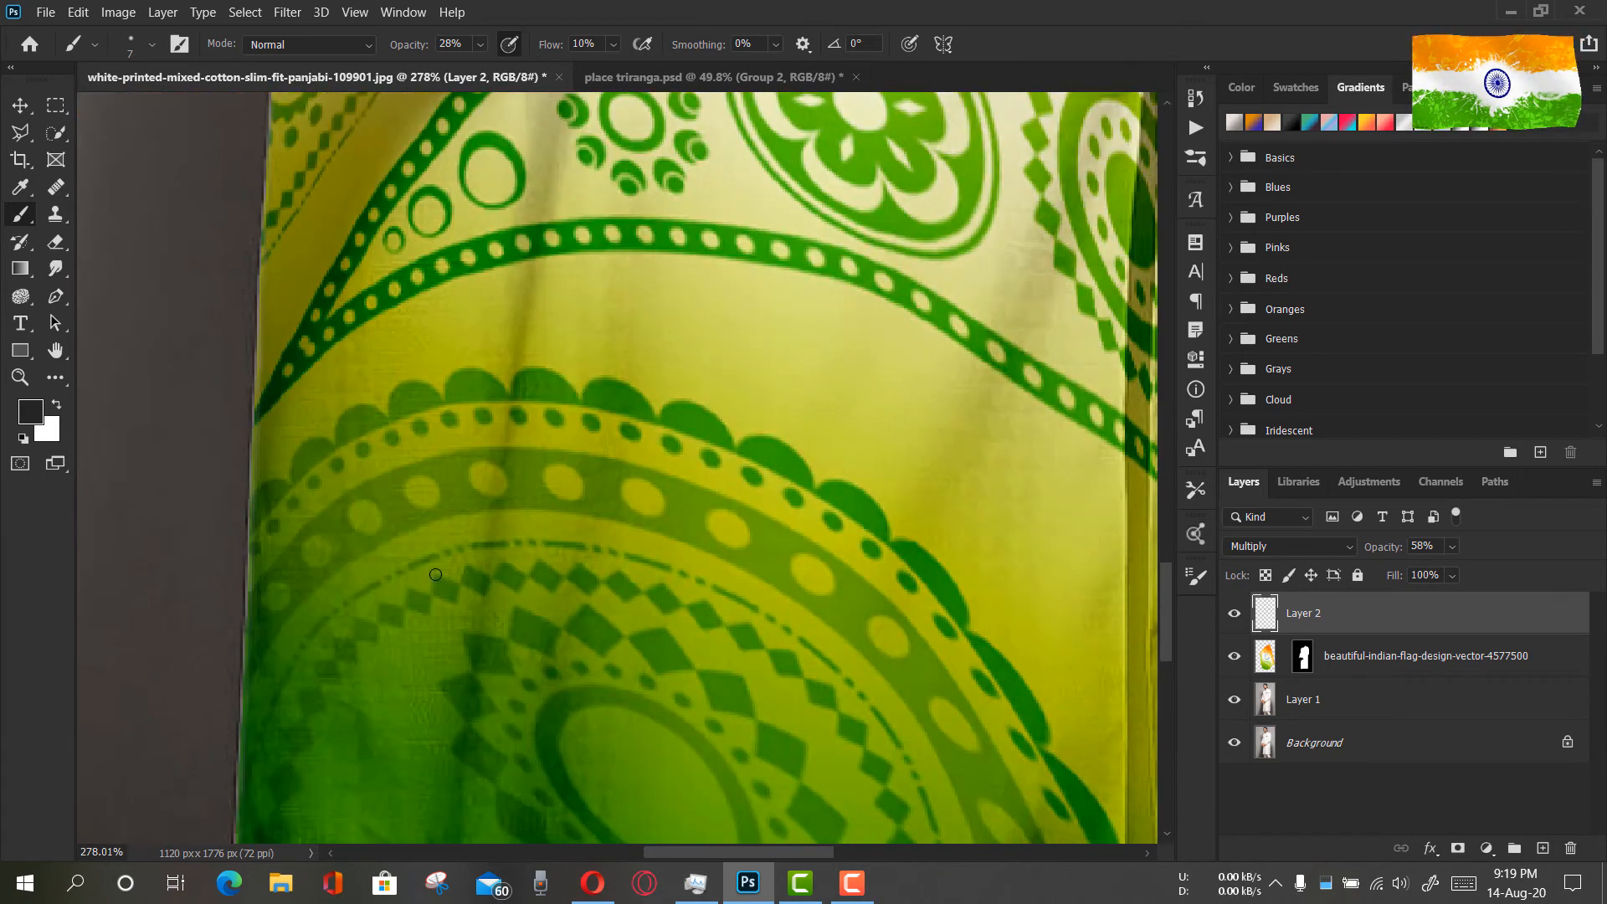
pyautogui.moveTo(414, 50); pyautogui.dragTo(427, 50)
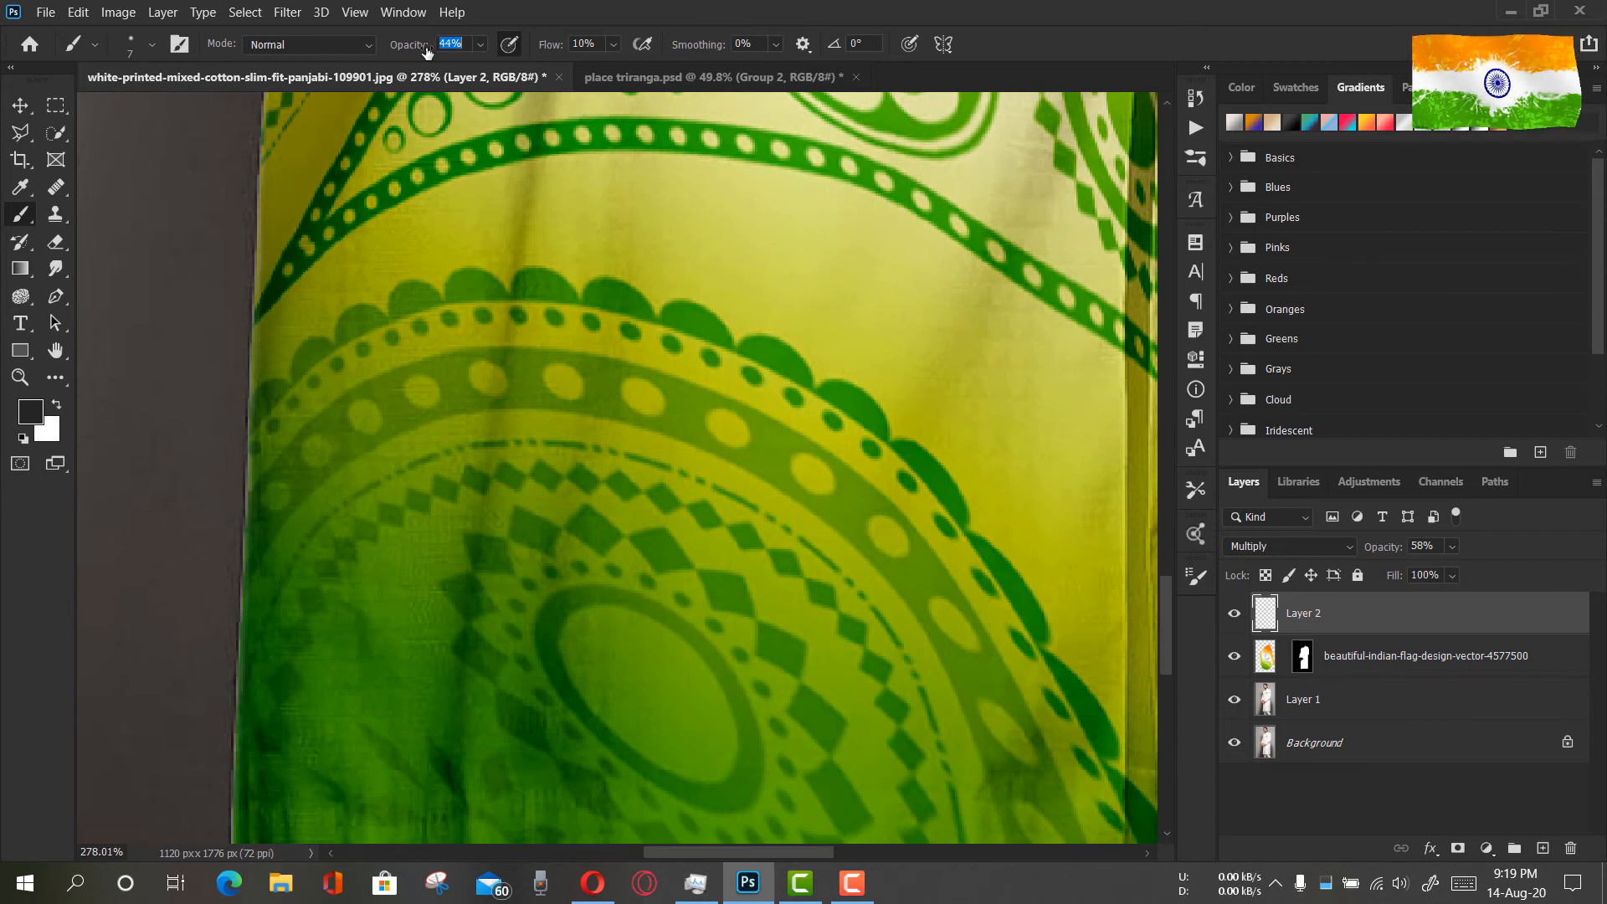
pyautogui.scroll(-1, 462, 783)
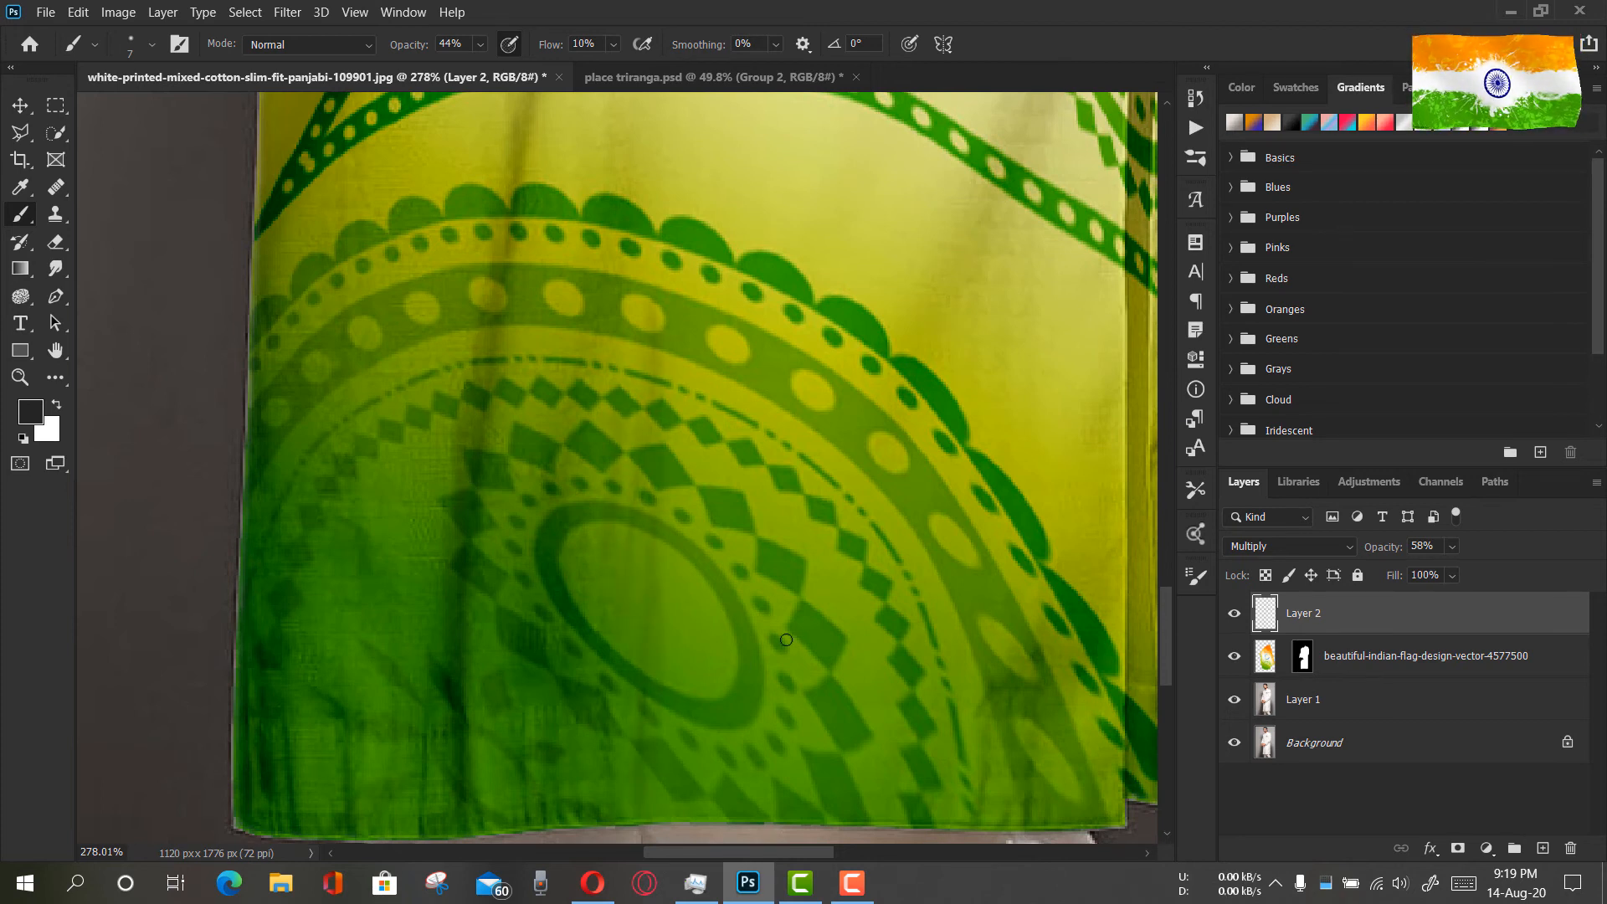
pyautogui.scroll(-1, 251, 602)
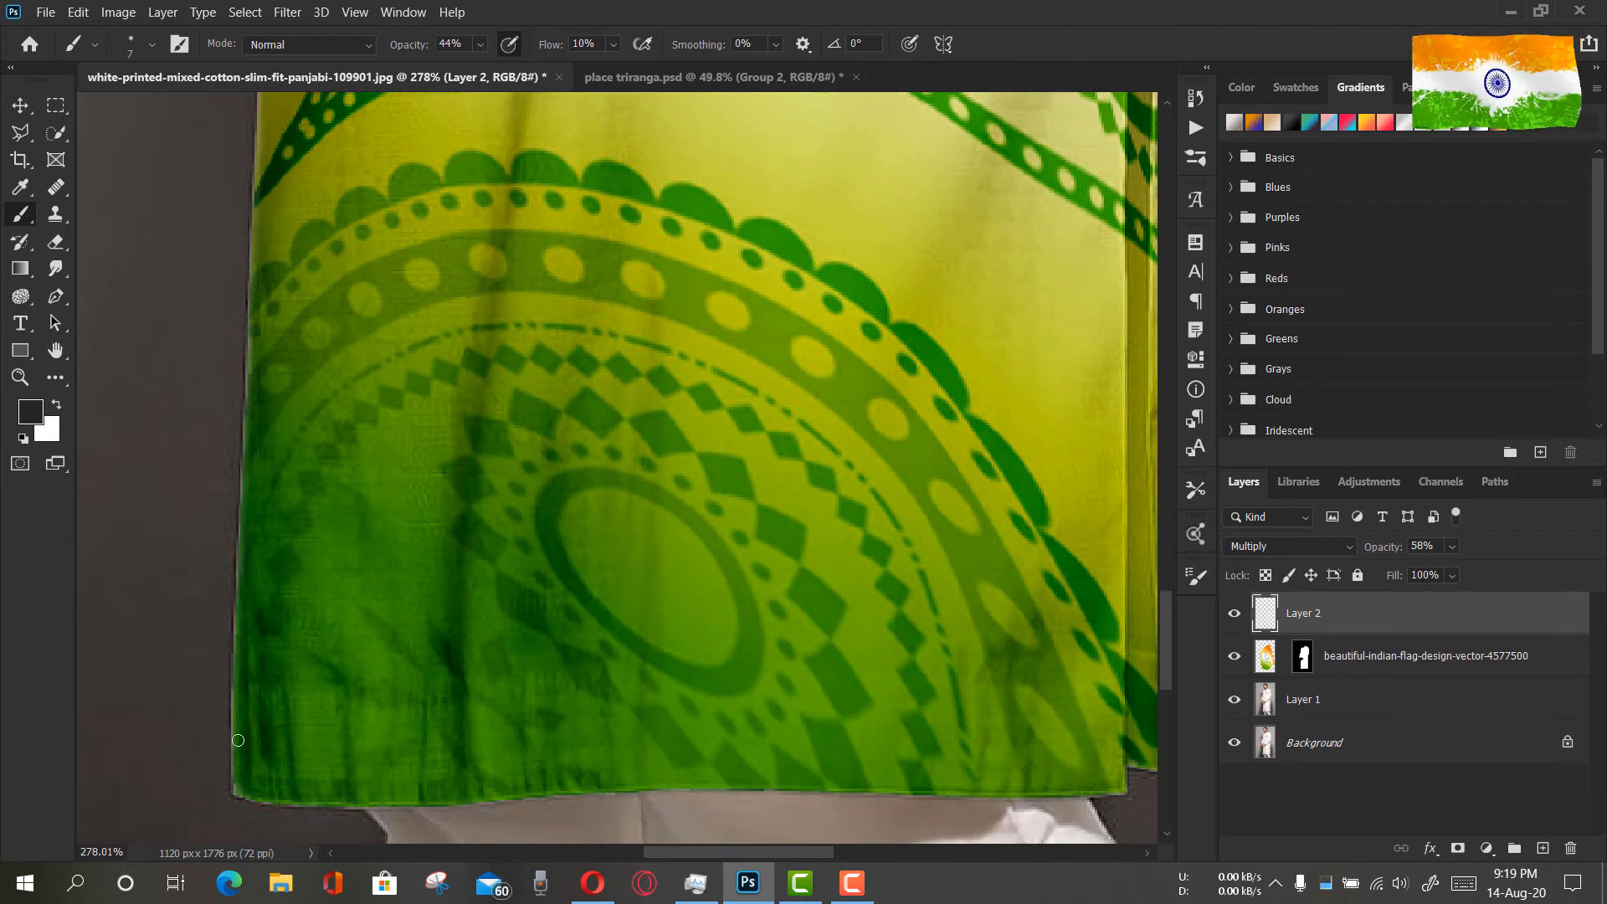
# Paint a diagonal crease shadow across the blue wheel's spokes, above the folded forearm
pyautogui.hscroll(2, 276, 742)
pyautogui.scroll(5, 276, 742)
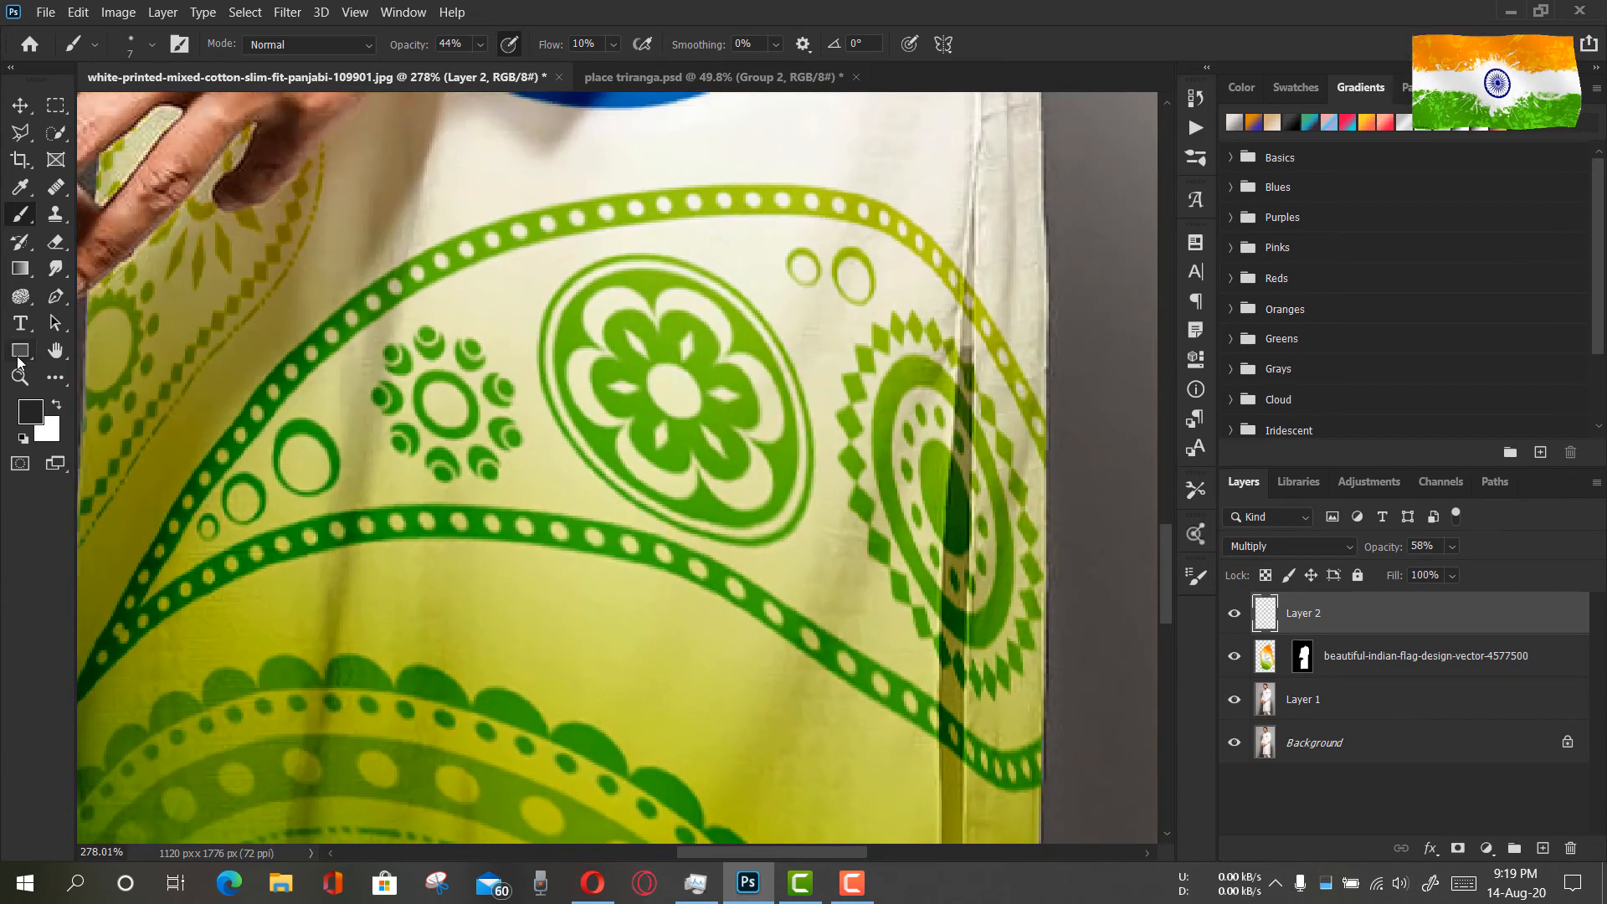
pyautogui.press('z')
pyautogui.click(627, 43)
pyautogui.moveTo(693, 290); pyautogui.dragTo(793, 434)
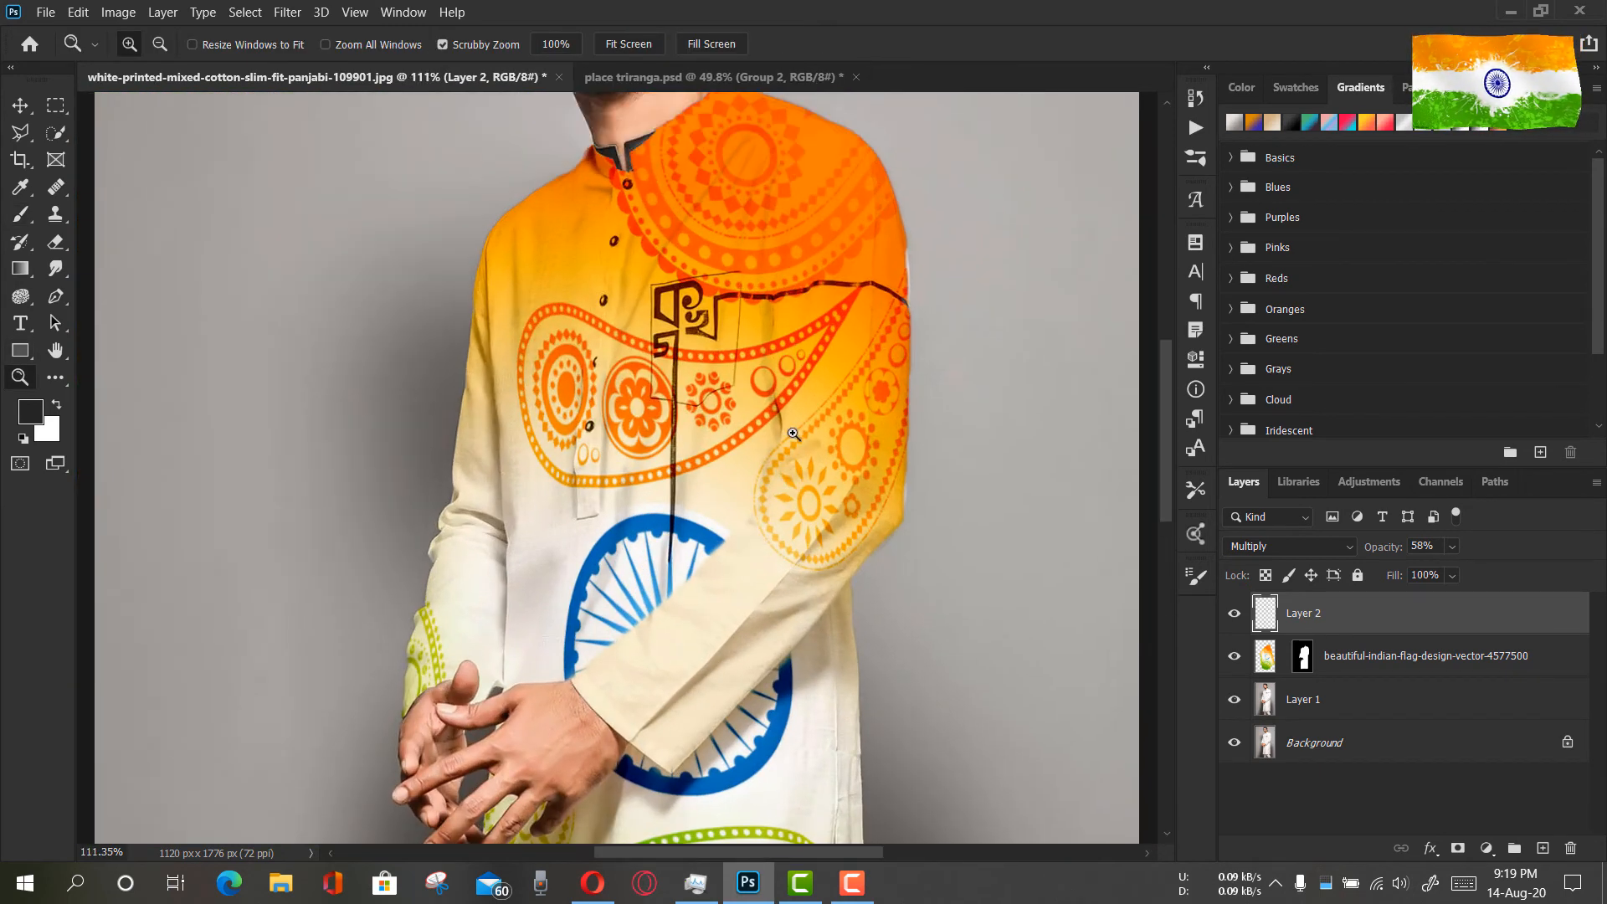
pyautogui.press('b')
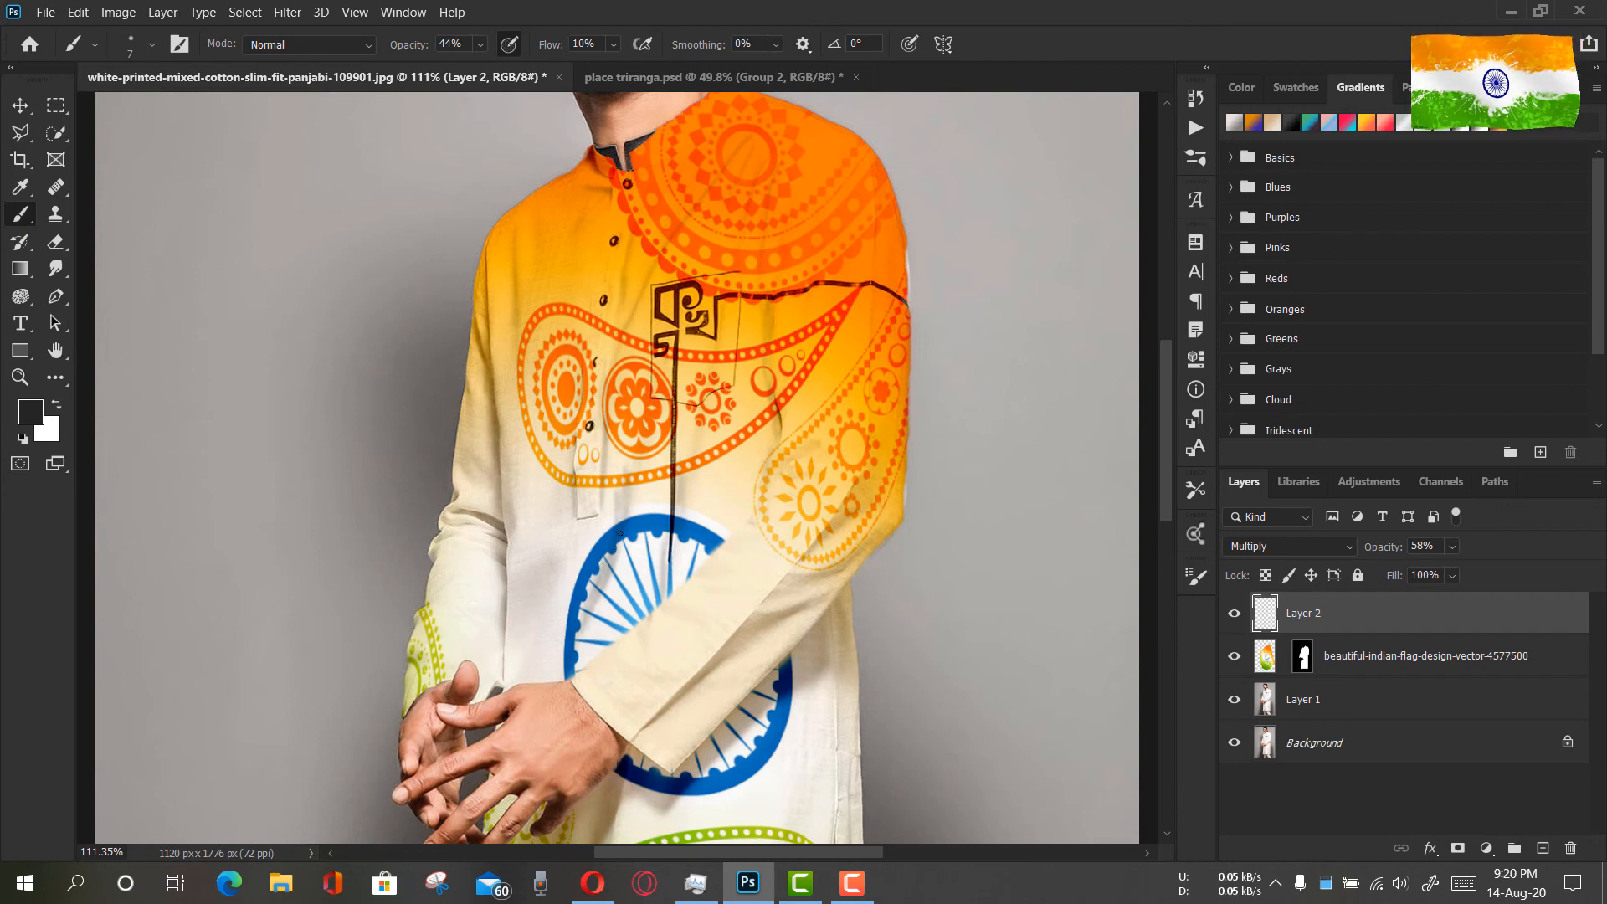
pyautogui.click(20, 377)
pyautogui.moveTo(583, 585); pyautogui.dragTo(724, 585)
pyautogui.click(20, 215)
pyautogui.moveTo(657, 544); pyautogui.dragTo(624, 638)
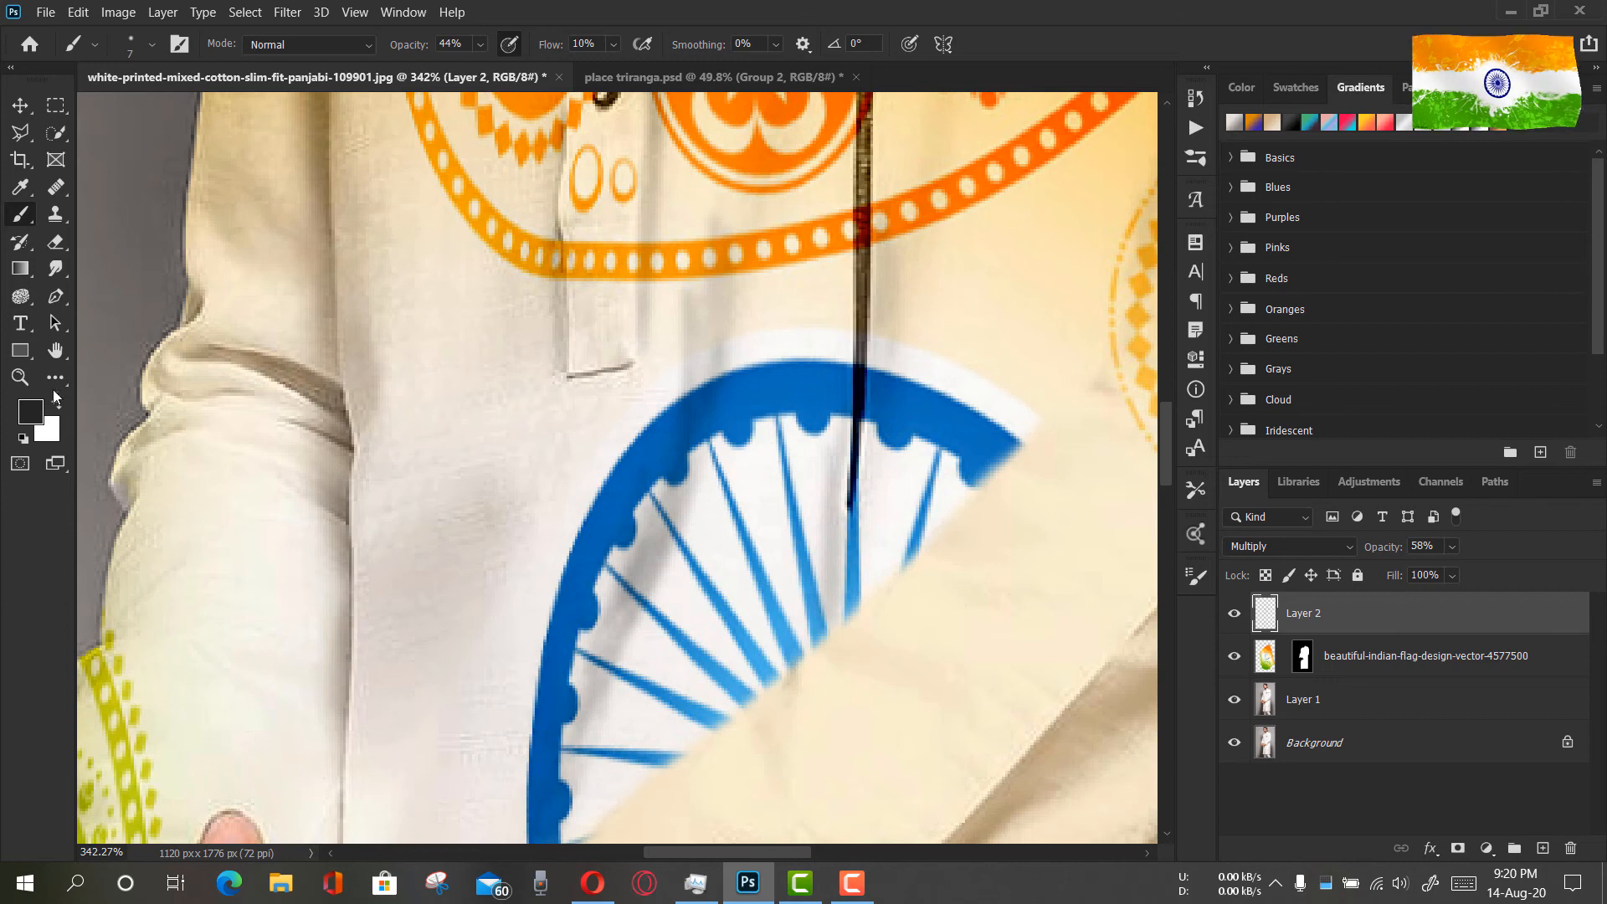
# Darken the vertical crease on the chest beside the pocket, beneath the dark printed line
pyautogui.press('z')
pyautogui.hotkey('ctrl', '0')
pyautogui.moveTo(721, 392); pyautogui.dragTo(862, 393)
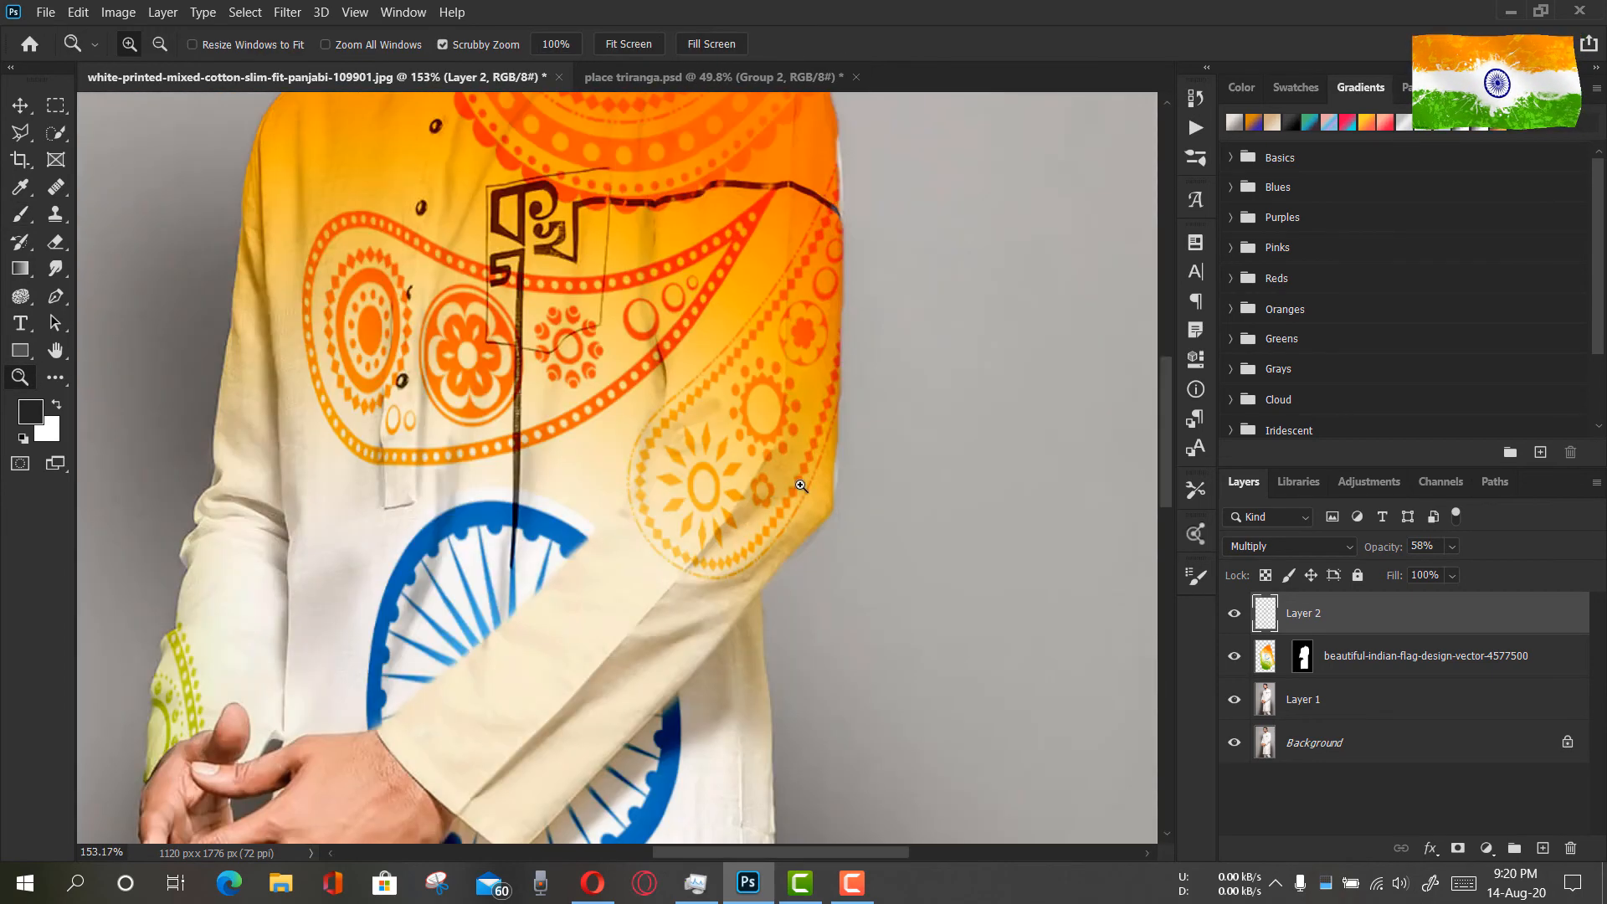
pyautogui.click(20, 215)
pyautogui.moveTo(650, 298); pyautogui.dragTo(652, 345)
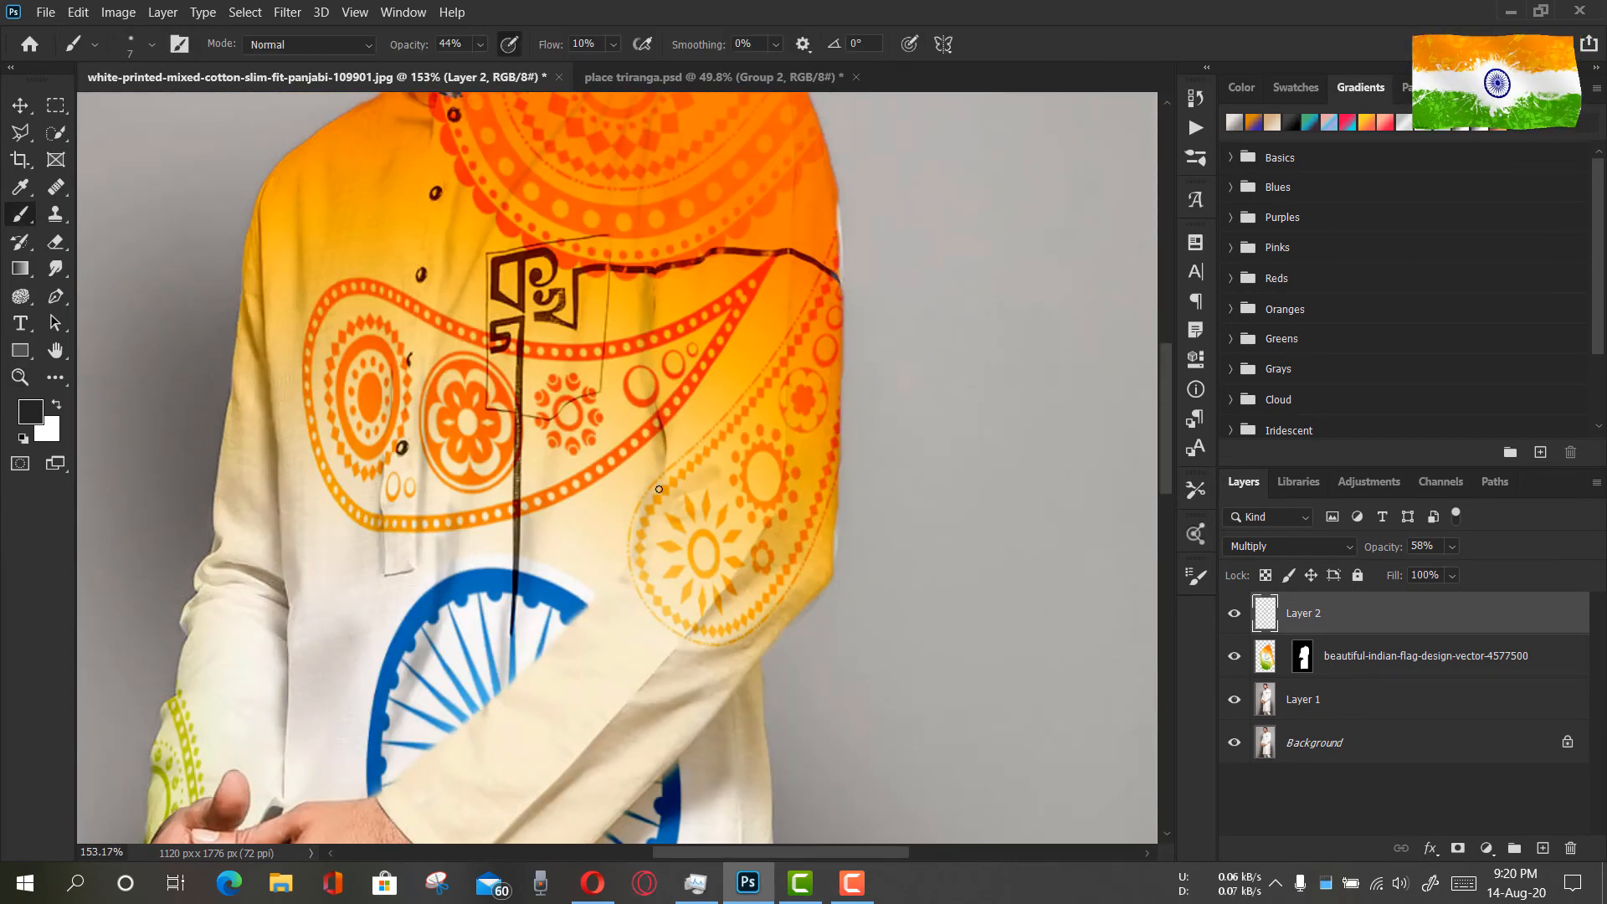
# Examine the side slit and green paisley pattern along the lower kurta down to the hem
pyautogui.scroll(-10, 871, 688)
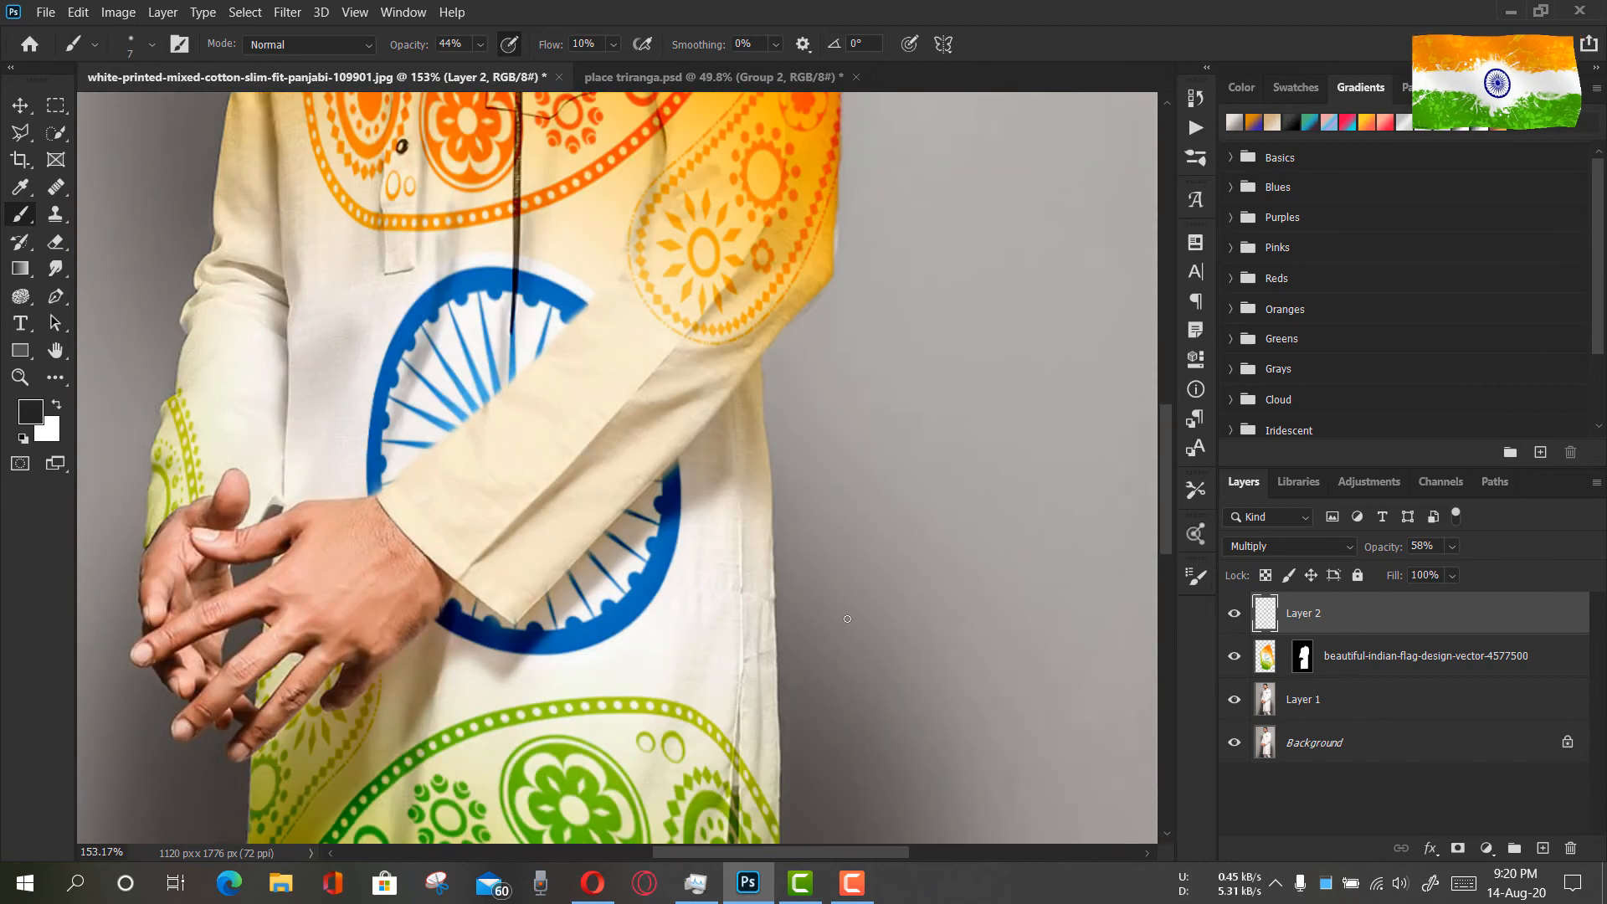
pyautogui.scroll(-3, 839, 624)
pyautogui.press('z')
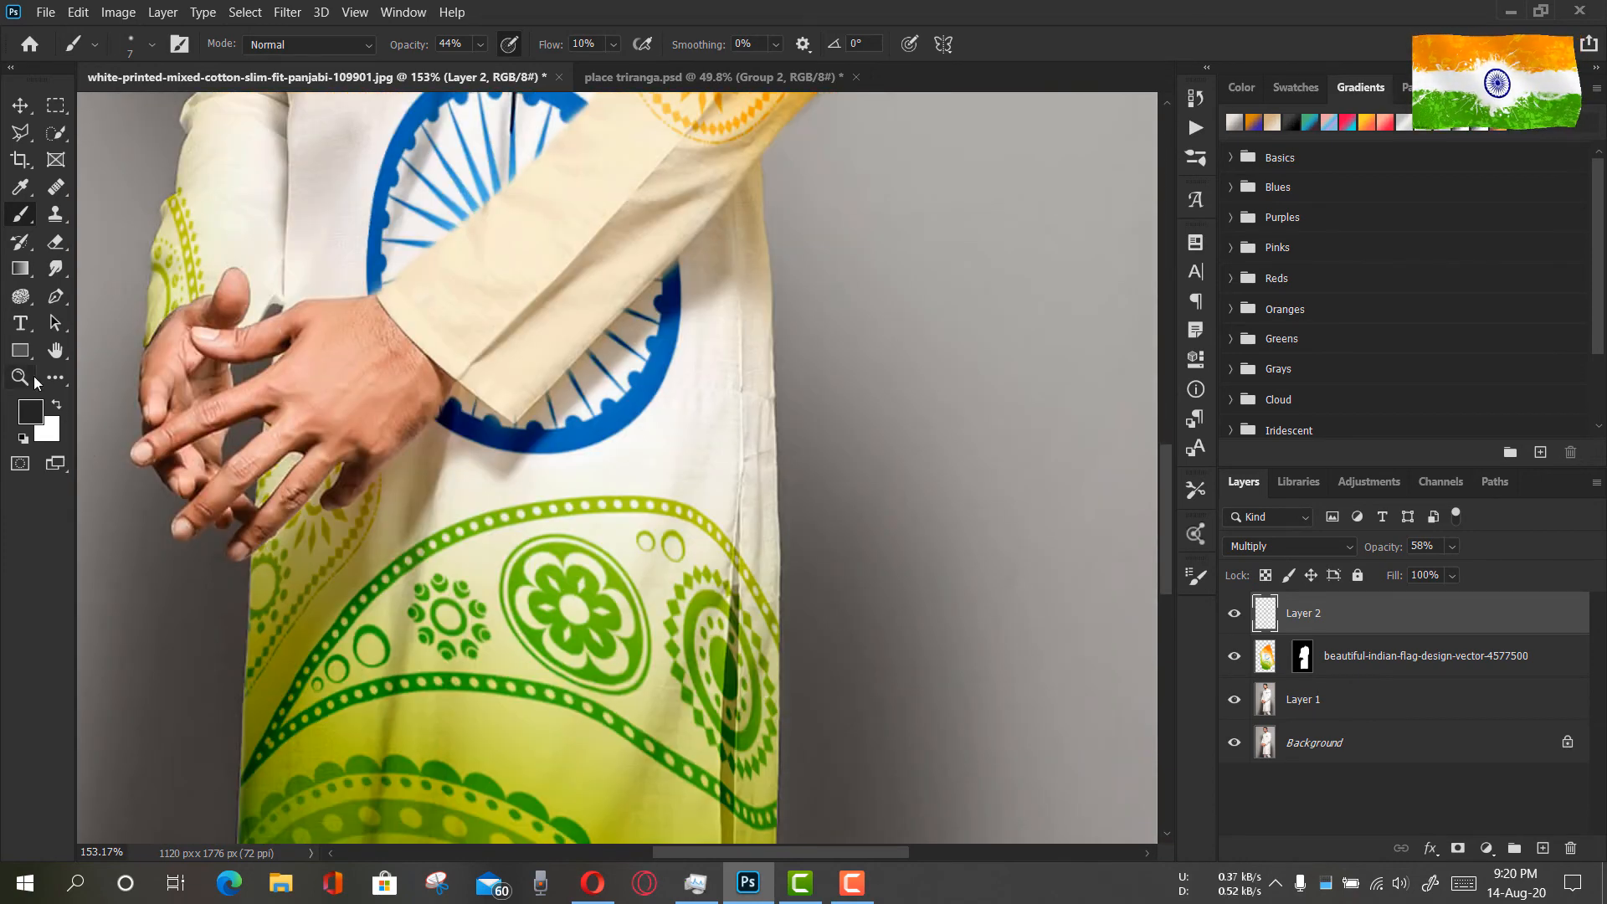
pyautogui.moveTo(736, 645); pyautogui.dragTo(794, 637)
pyautogui.scroll(-5, 786, 575)
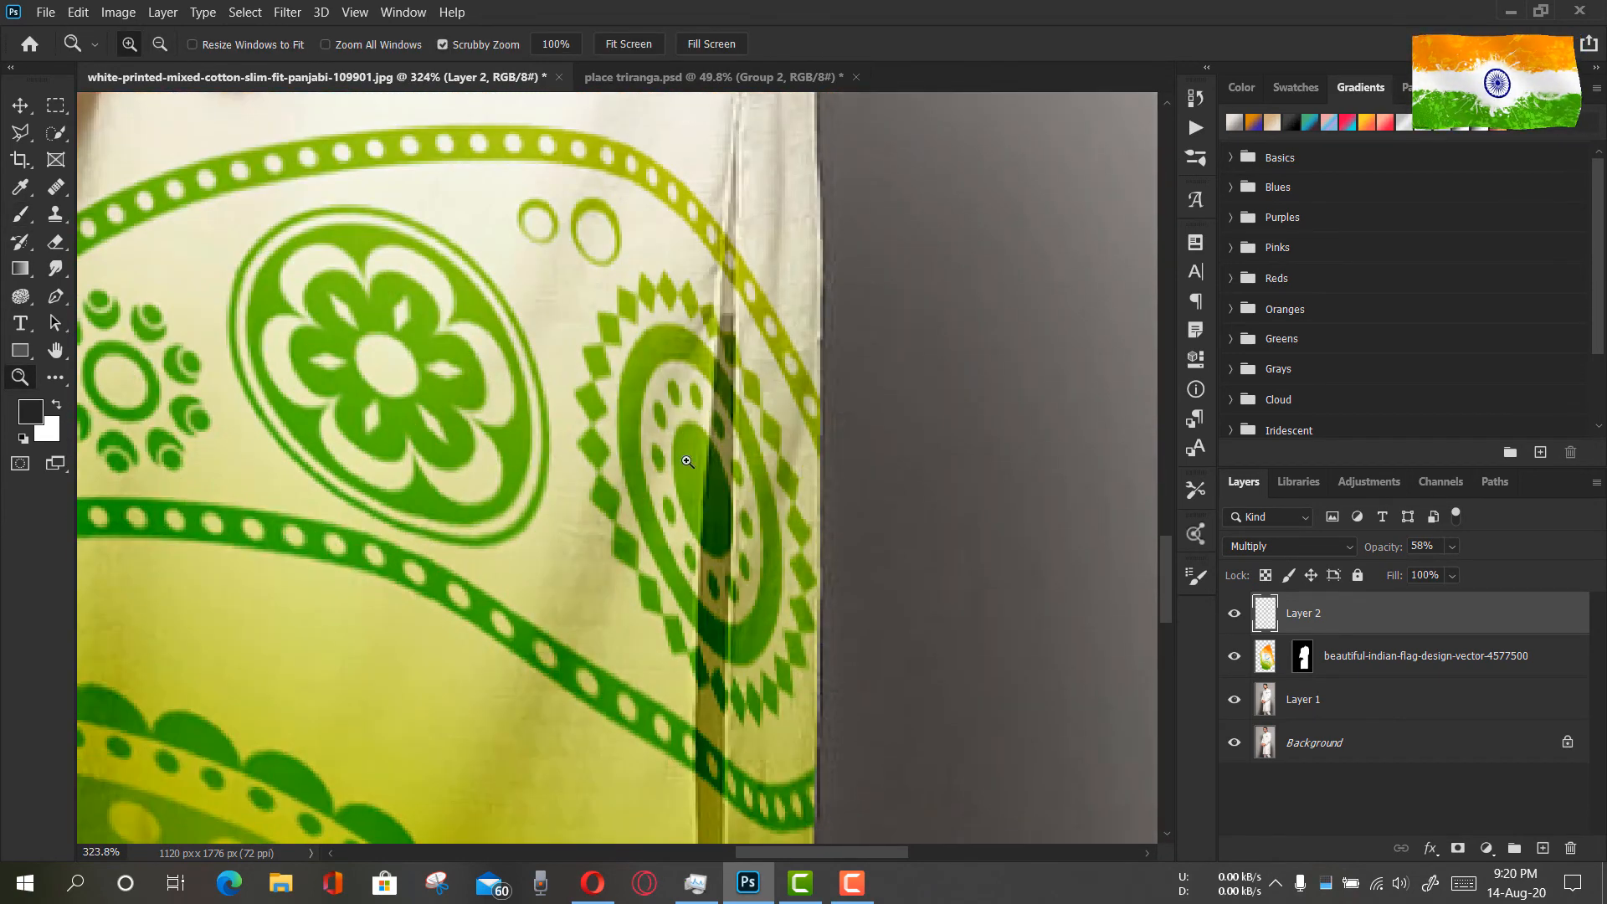
pyautogui.moveTo(674, 465); pyautogui.dragTo(665, 455)
pyautogui.scroll(-4, 710, 547)
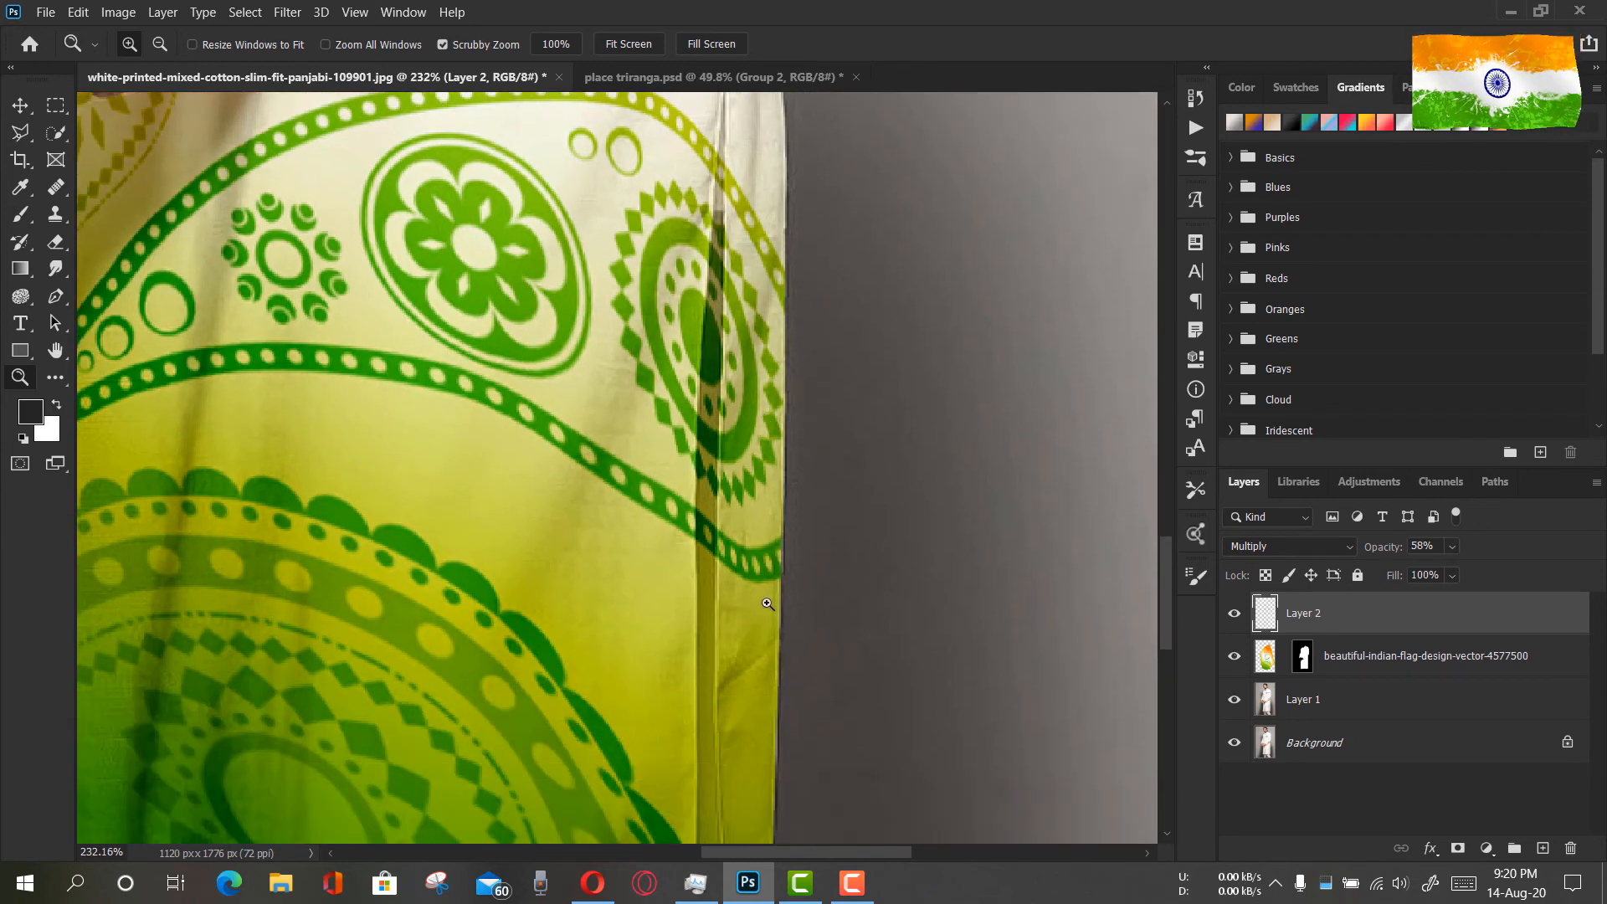
pyautogui.scroll(-6, 732, 598)
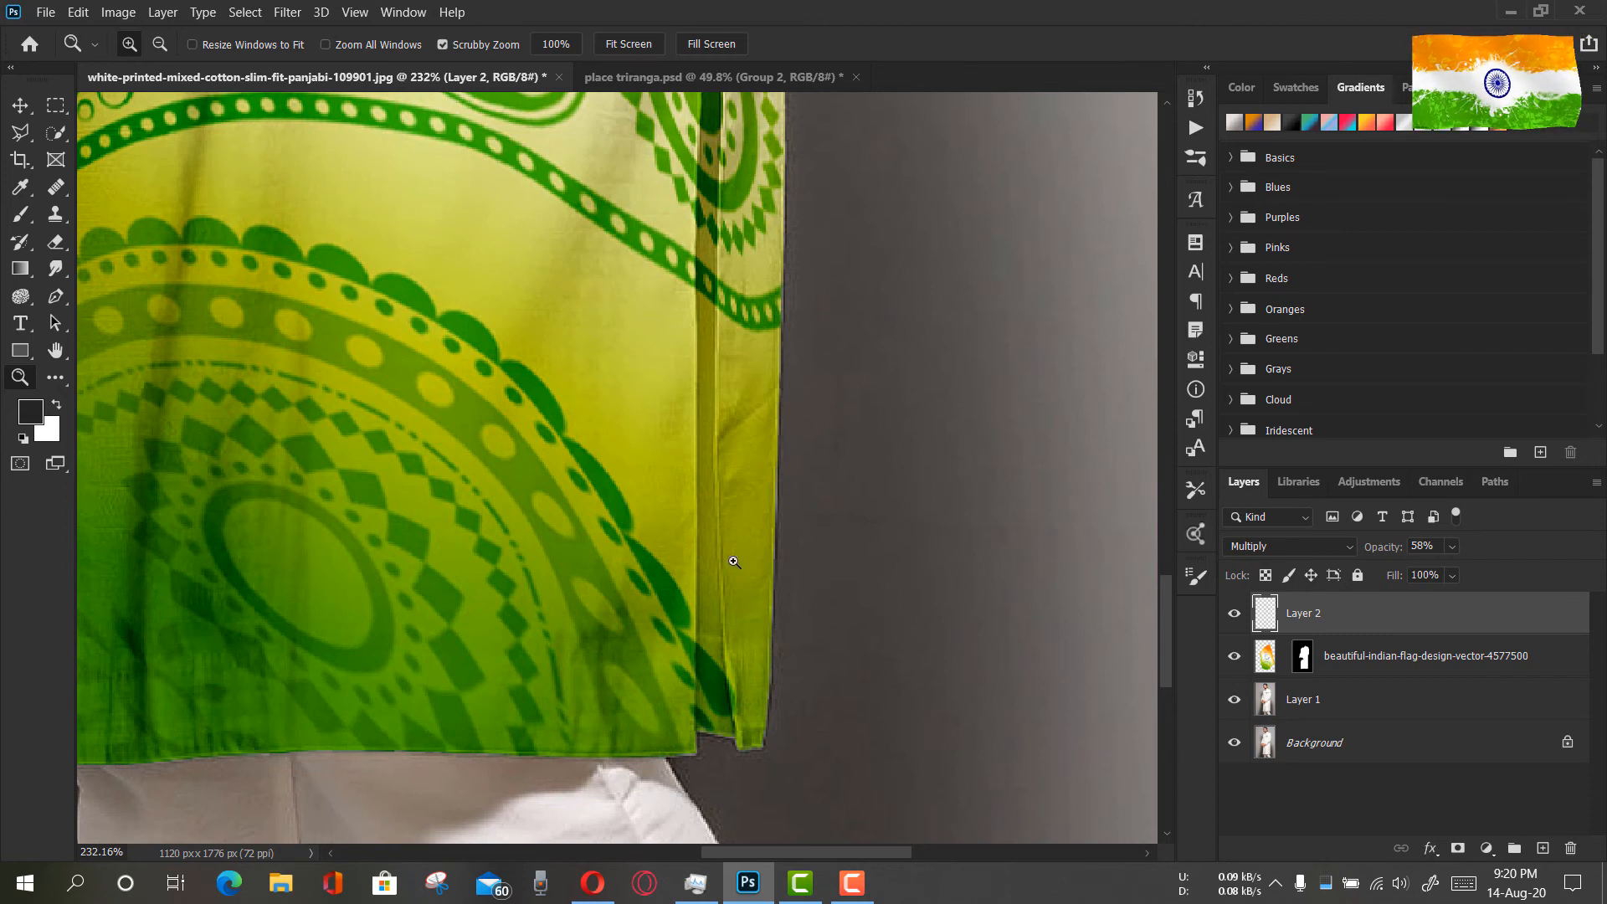
pyautogui.scroll(7, 759, 687)
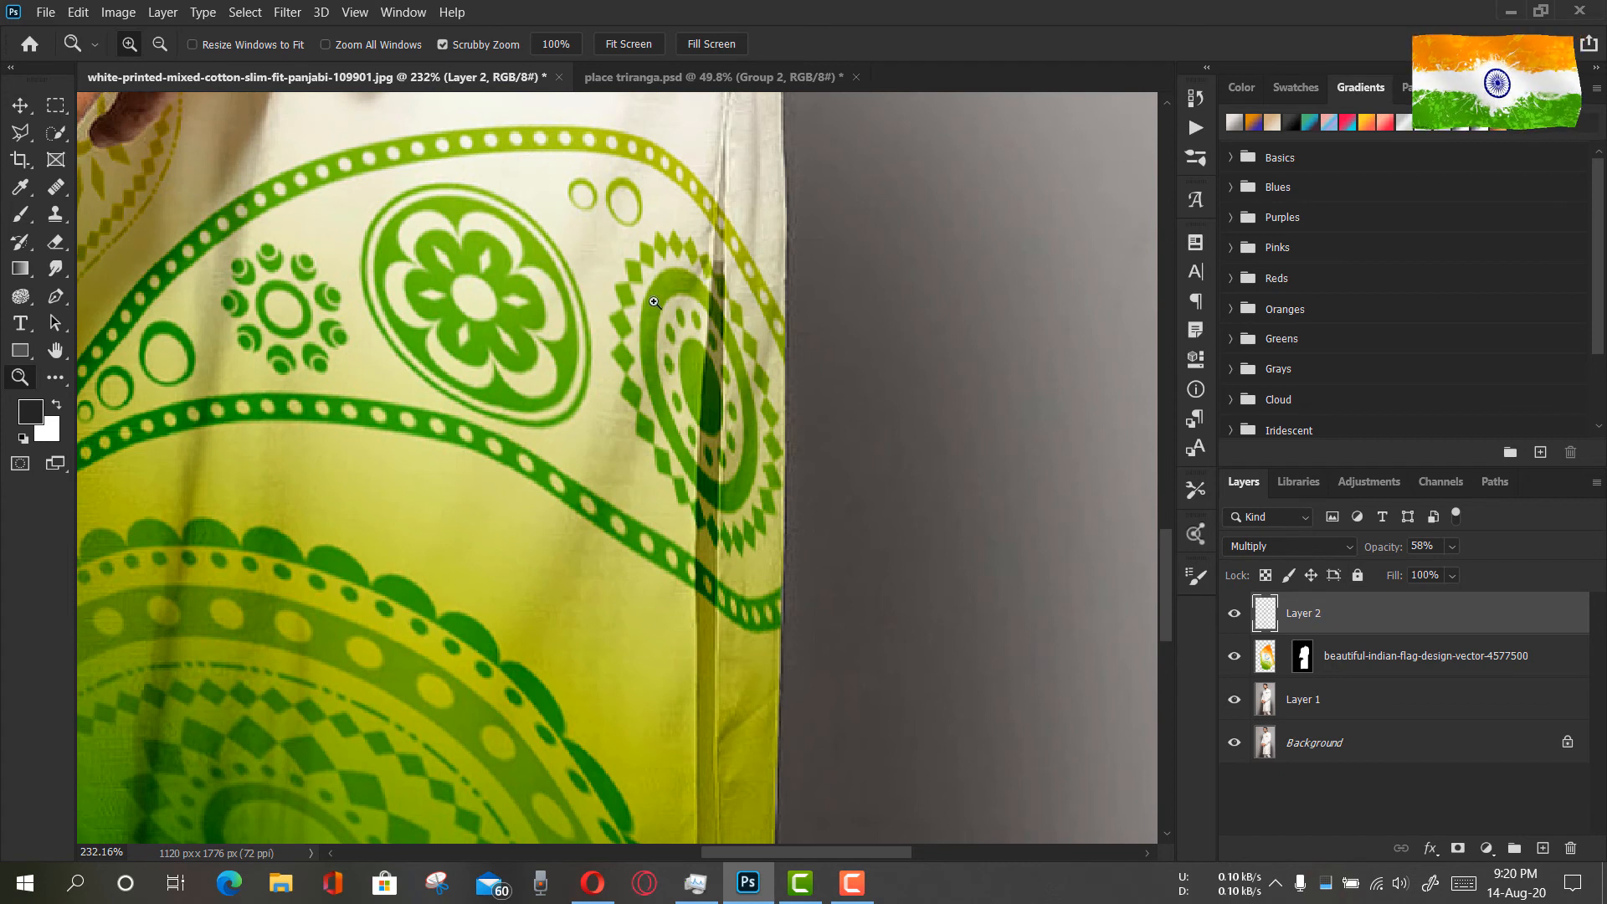
# Add a new layer, set the foreground colour to 080808, and brush a shadow along the upper side slit
pyautogui.click(1544, 849)
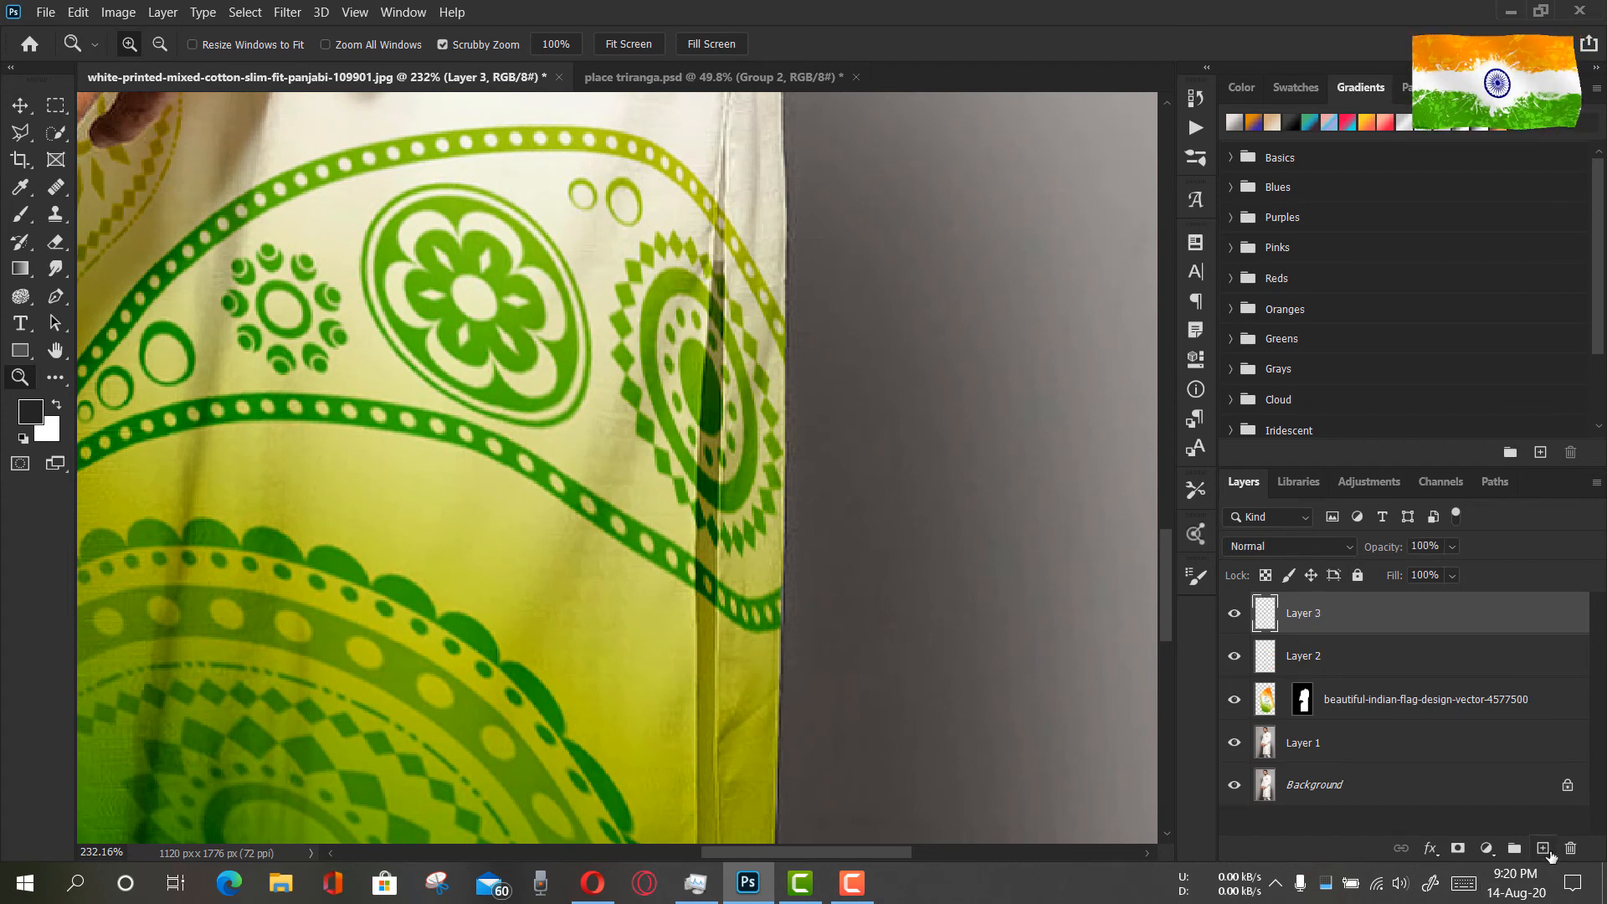
pyautogui.click(32, 421)
pyautogui.moveTo(1086, 661); pyautogui.dragTo(1045, 734)
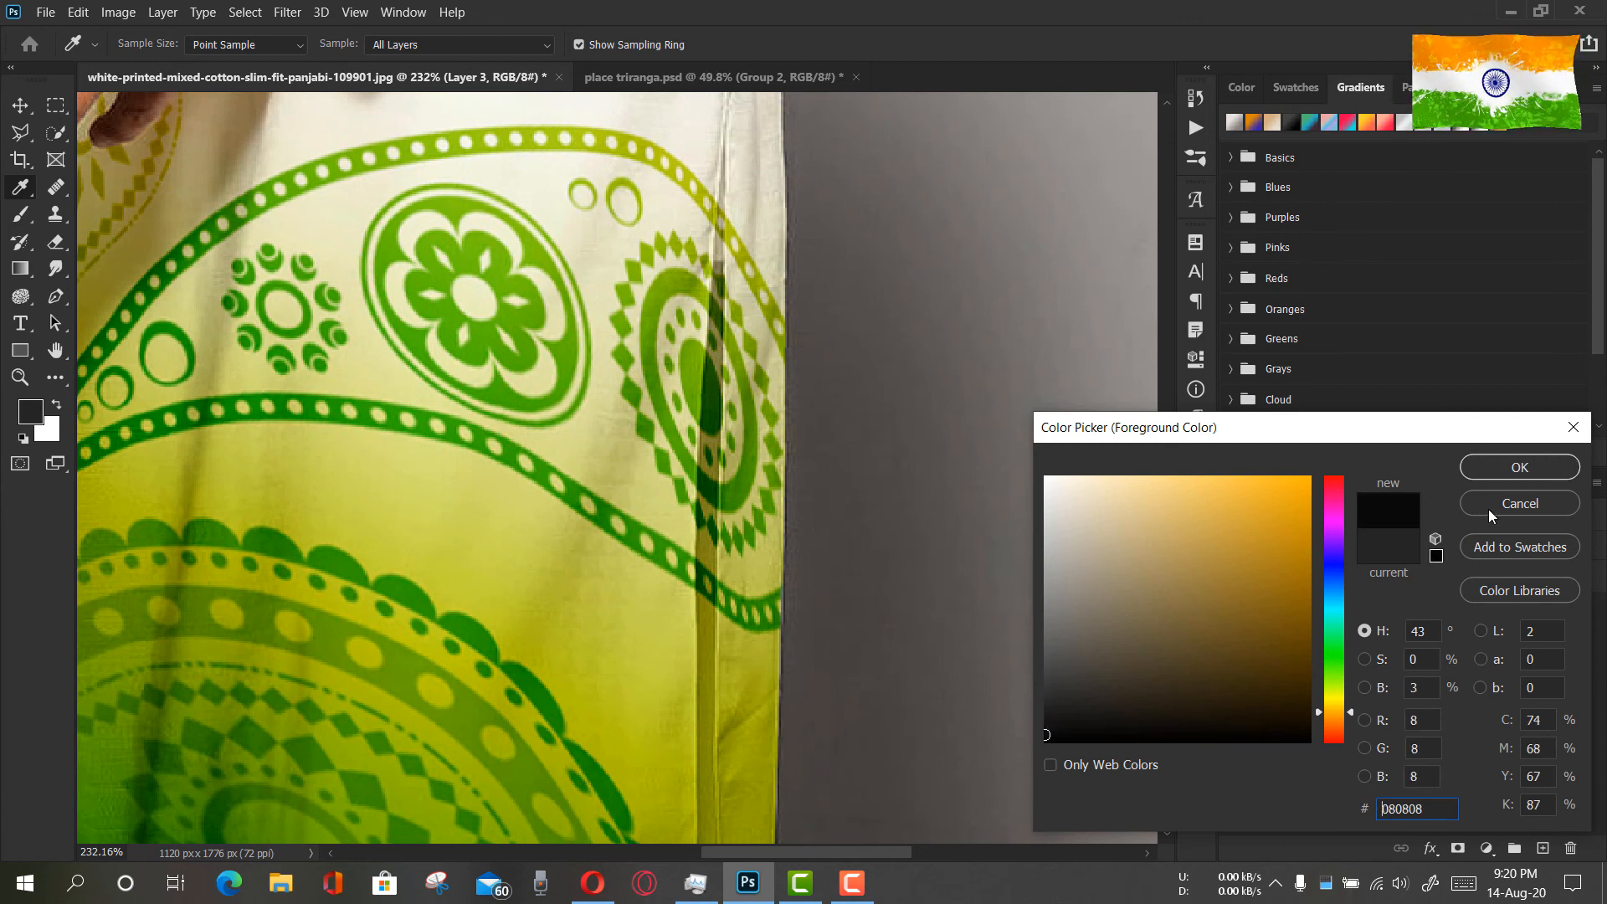
pyautogui.click(1503, 468)
pyautogui.click(20, 214)
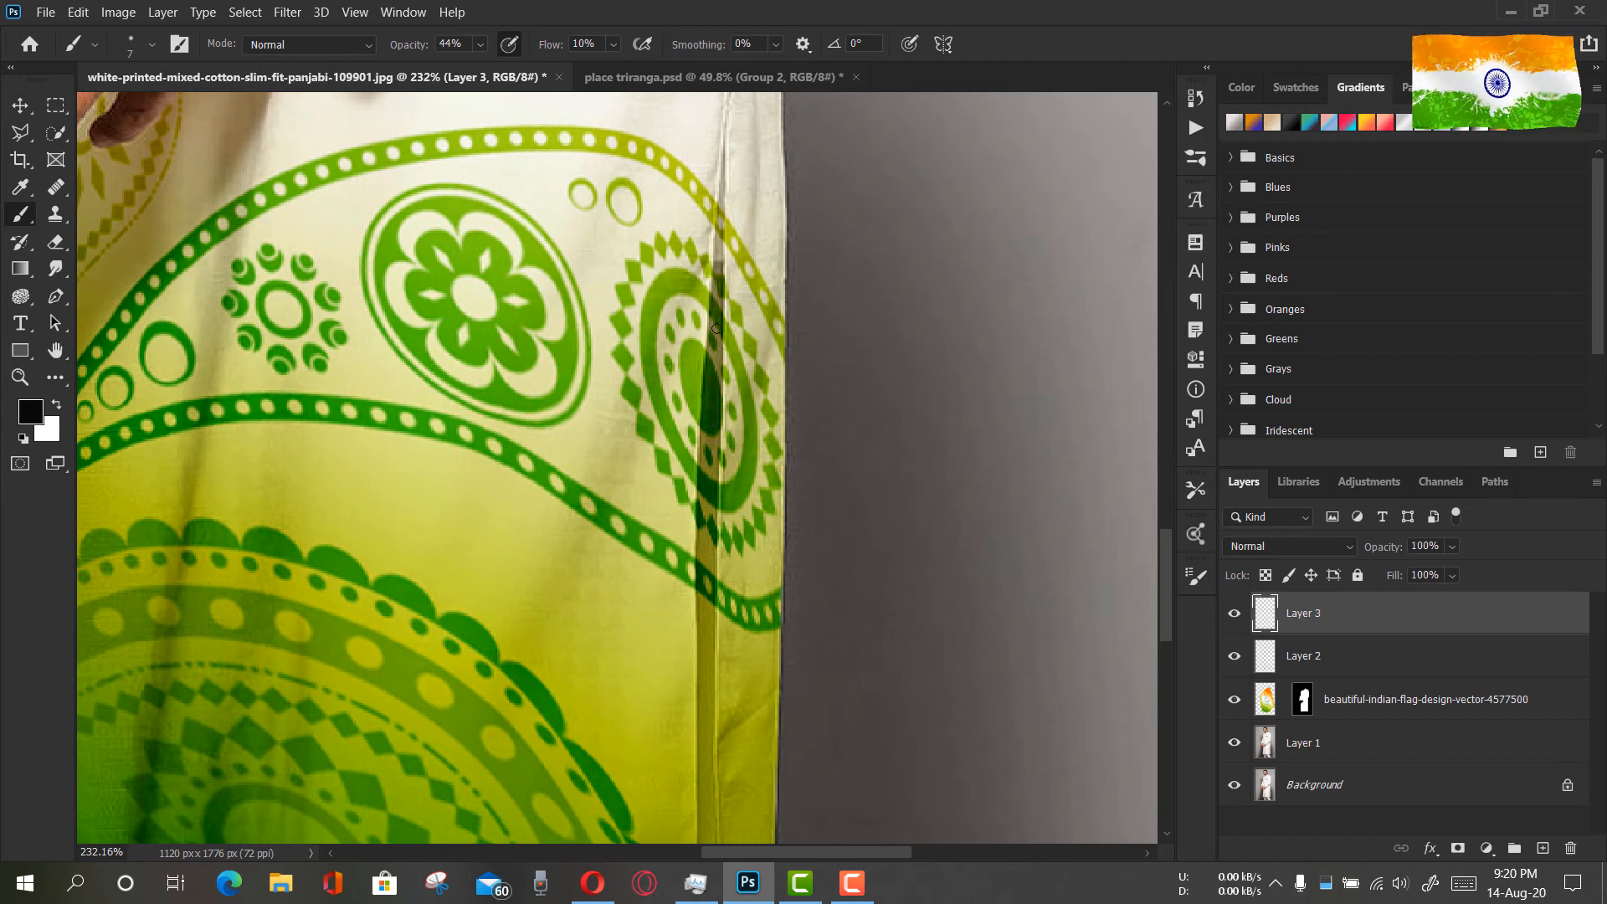
pyautogui.moveTo(719, 277)
pyautogui.mouseDown()
pyautogui.moveTo(719, 219)
pyautogui.moveTo(724, 307)
pyautogui.mouseUp()
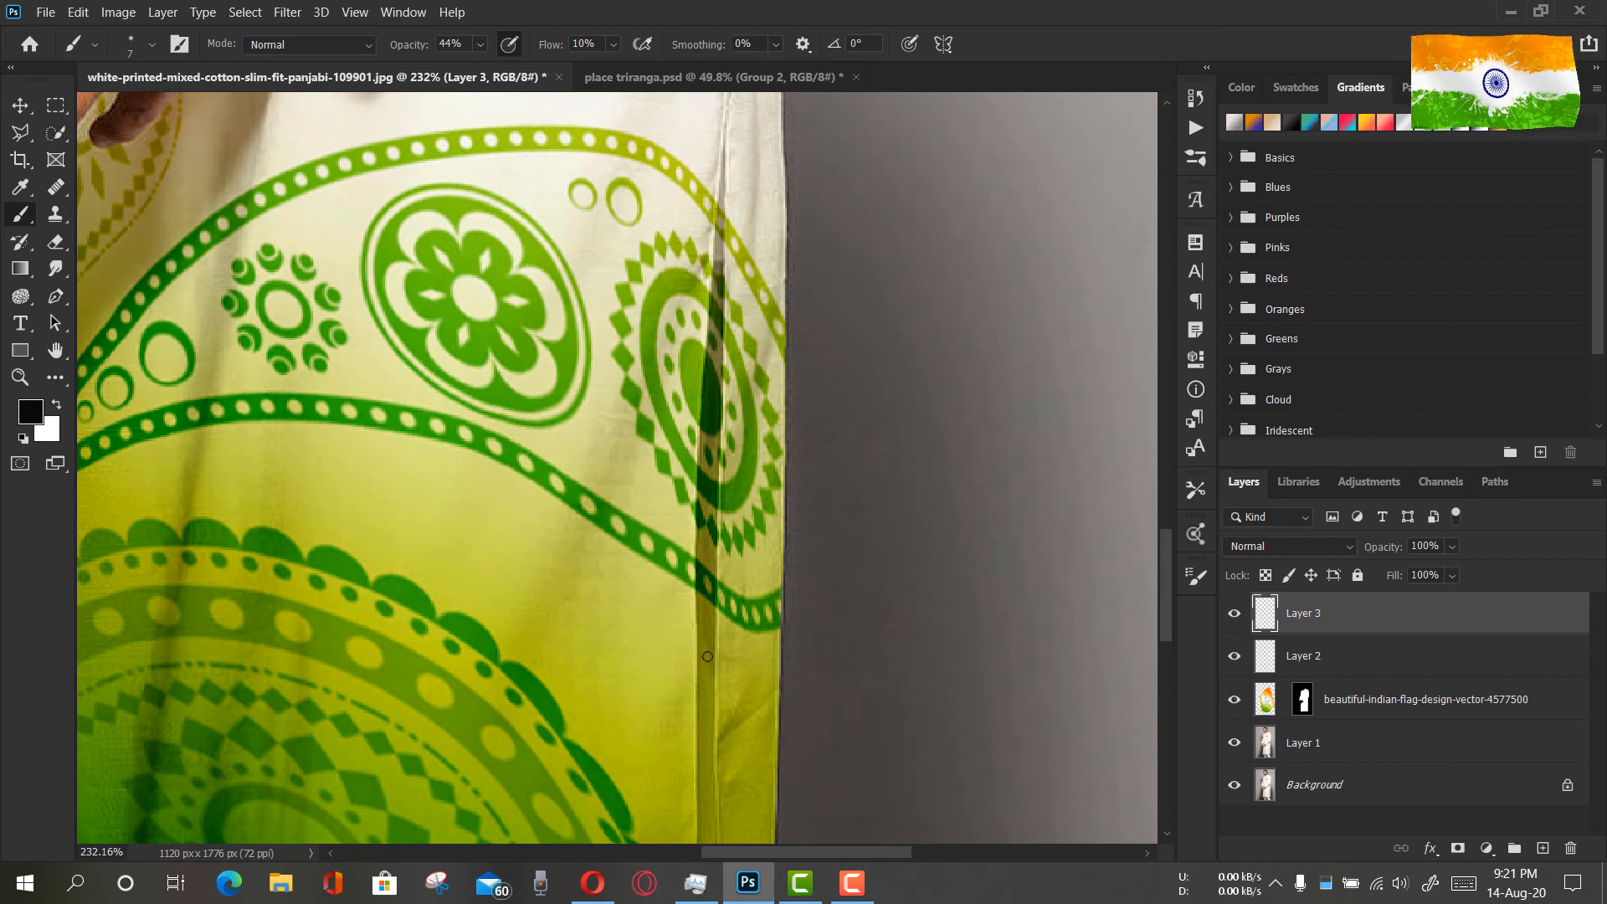
# Set the foreground colour to 0e0e0e, brush flow to 34% and opacity to 63%, and darken the side slit through the round paisley motif
pyautogui.click(30, 411)
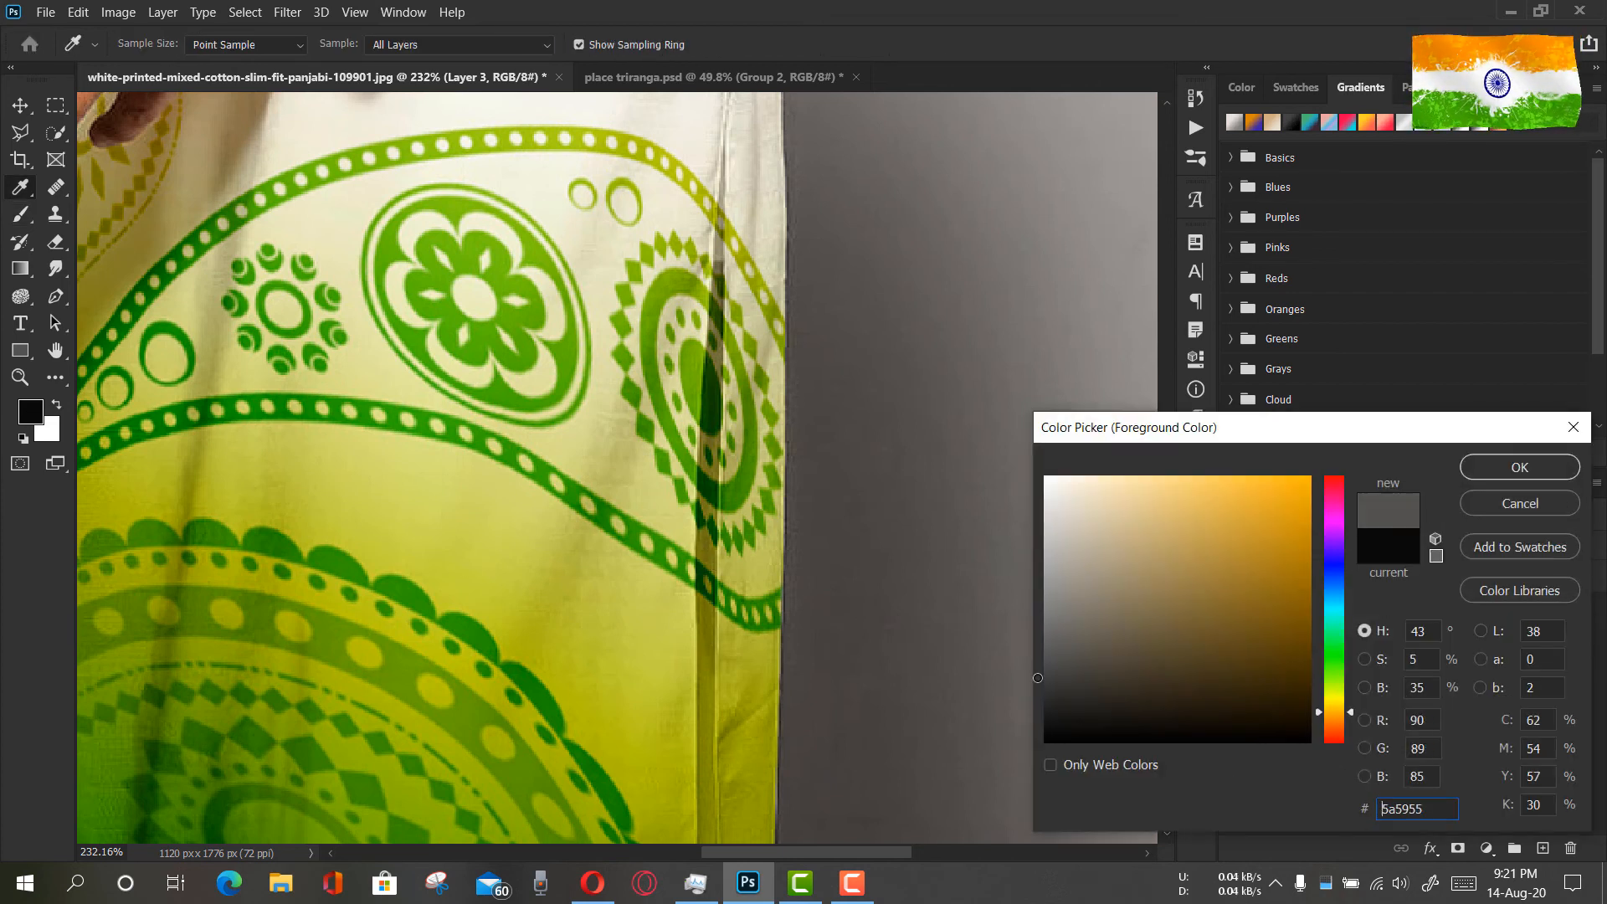
pyautogui.click(1515, 467)
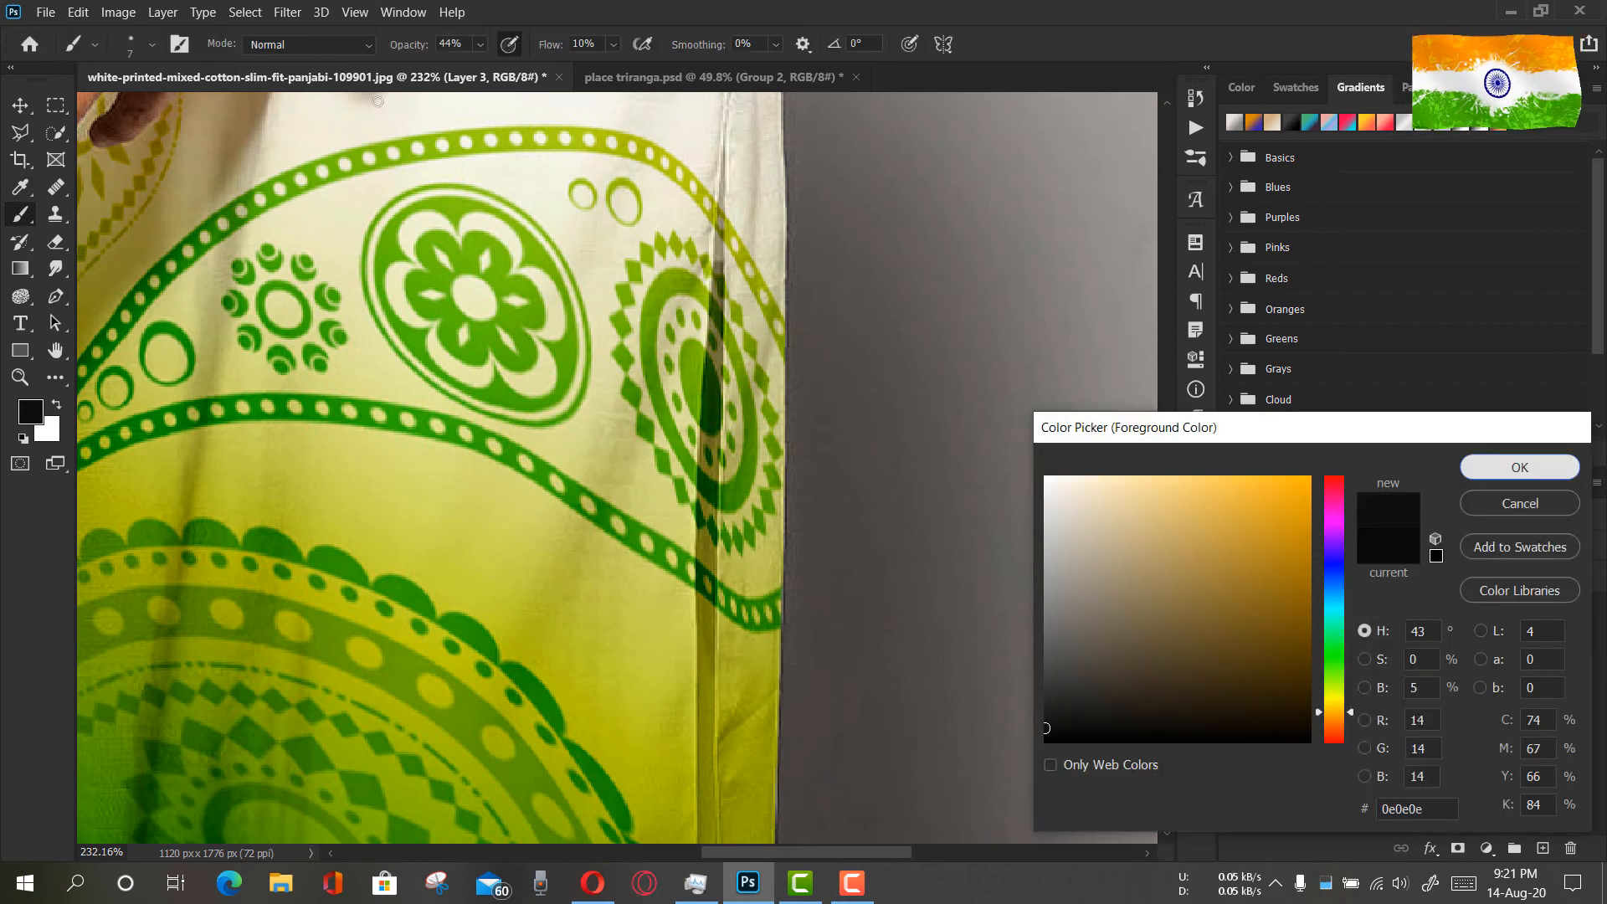
pyautogui.moveTo(557, 50); pyautogui.dragTo(579, 57)
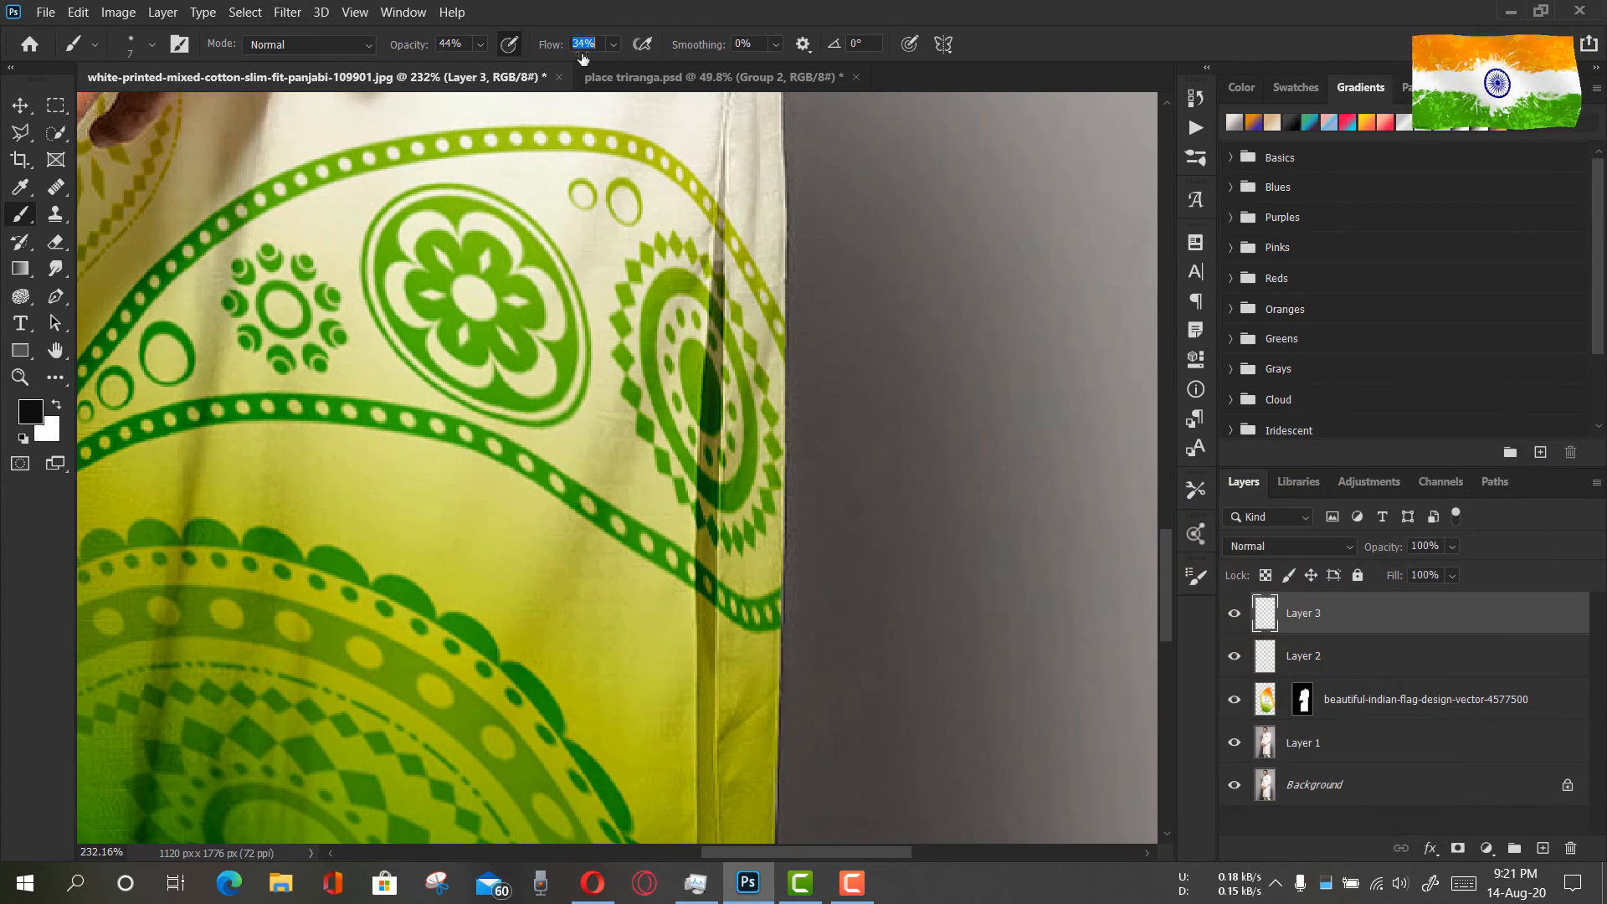
pyautogui.moveTo(421, 49); pyautogui.dragTo(437, 50)
pyautogui.moveTo(716, 232); pyautogui.dragTo(712, 338)
pyautogui.moveTo(712, 456)
pyautogui.mouseDown()
pyautogui.moveTo(700, 643)
pyautogui.moveTo(715, 571)
pyautogui.moveTo(711, 638)
pyautogui.moveTo(708, 583)
pyautogui.mouseUp()
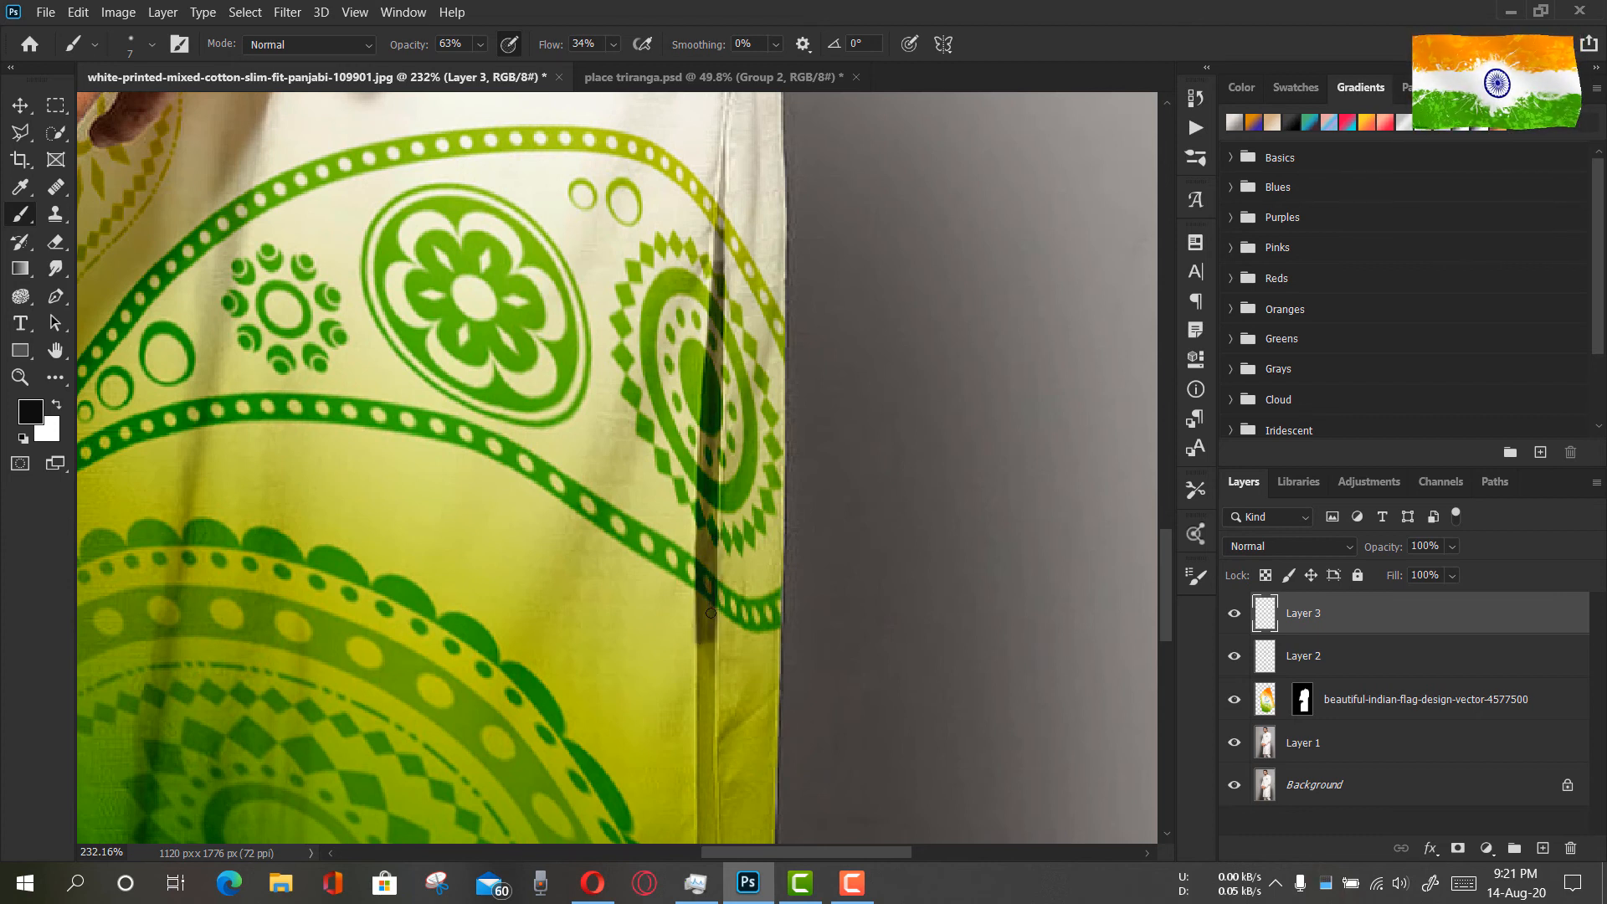
# Brush the dark shadow down the side slit from the green dotted band through the plain yellow section
pyautogui.press('z')
pyautogui.scroll(5, 761, 592)
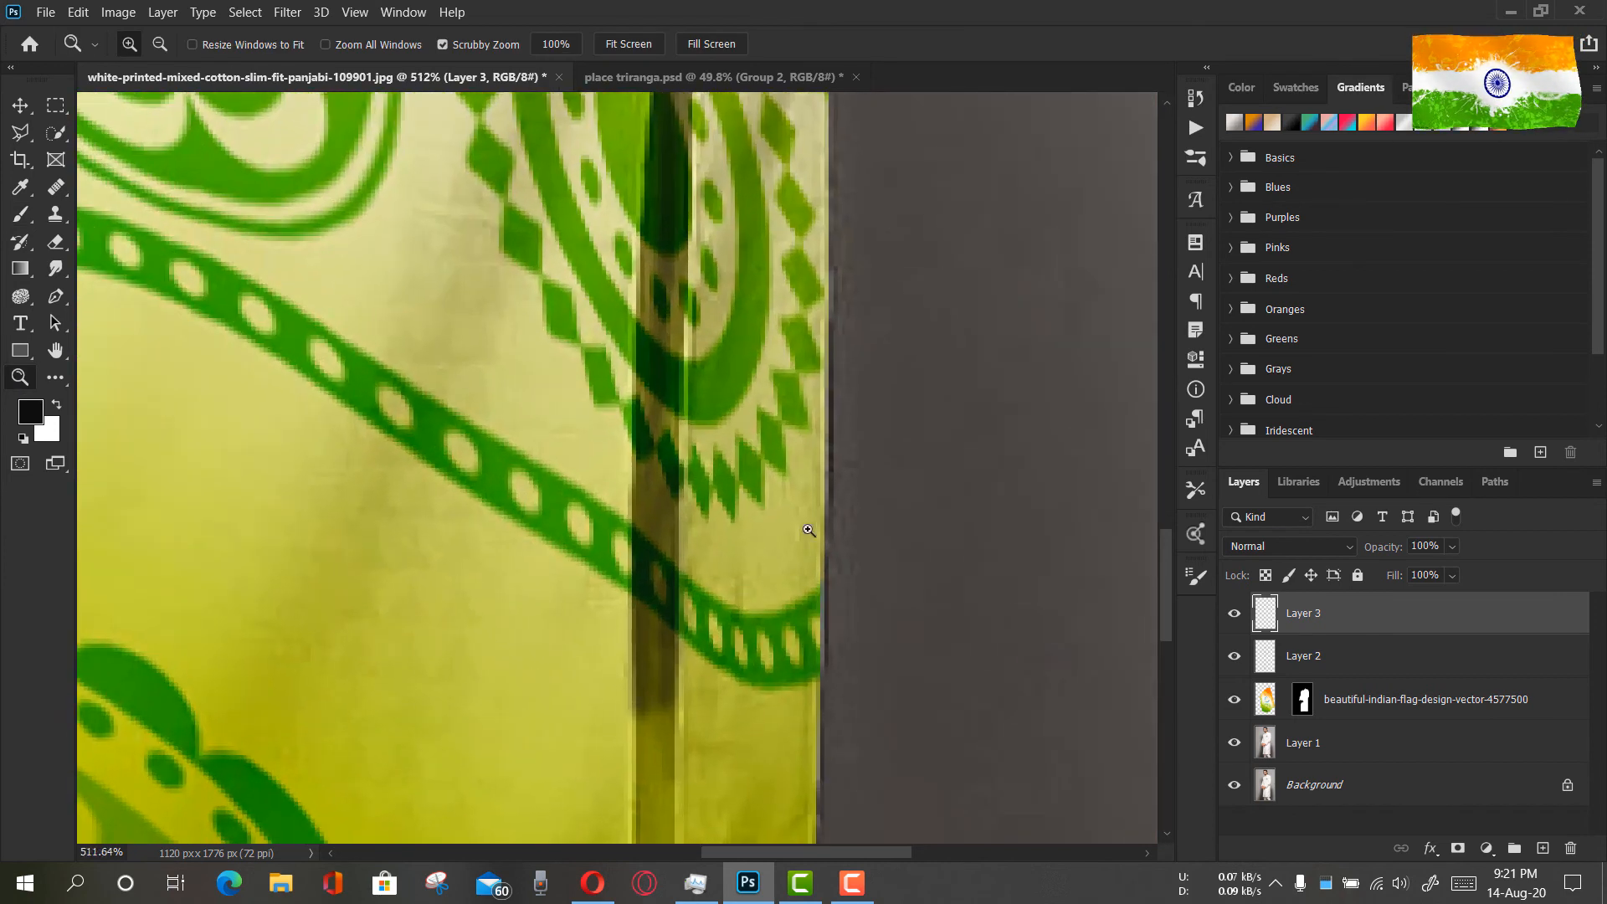
pyautogui.scroll(-5, 795, 519)
pyautogui.click(20, 216)
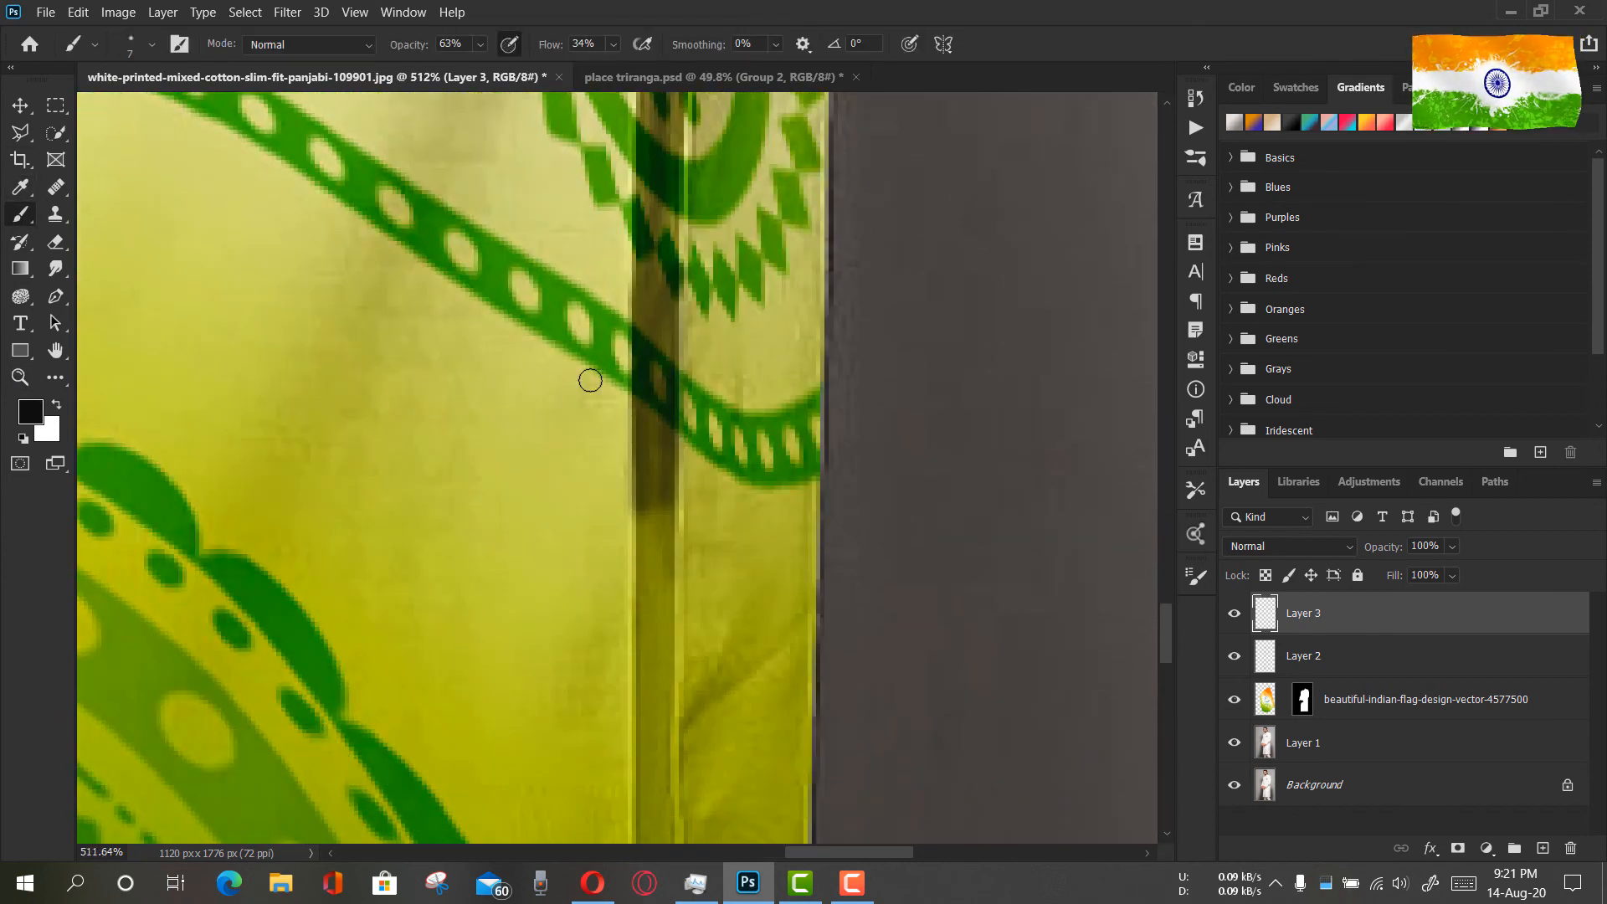
pyautogui.moveTo(649, 344)
pyautogui.mouseDown()
pyautogui.moveTo(644, 575)
pyautogui.moveTo(676, 477)
pyautogui.moveTo(664, 530)
pyautogui.moveTo(663, 444)
pyautogui.moveTo(655, 602)
pyautogui.moveTo(659, 526)
pyautogui.moveTo(658, 585)
pyautogui.mouseUp()
pyautogui.scroll(-5, 660, 435)
pyautogui.moveTo(650, 288)
pyautogui.mouseDown()
pyautogui.moveTo(646, 594)
pyautogui.moveTo(648, 551)
pyautogui.mouseUp()
pyautogui.scroll(-10, 647, 551)
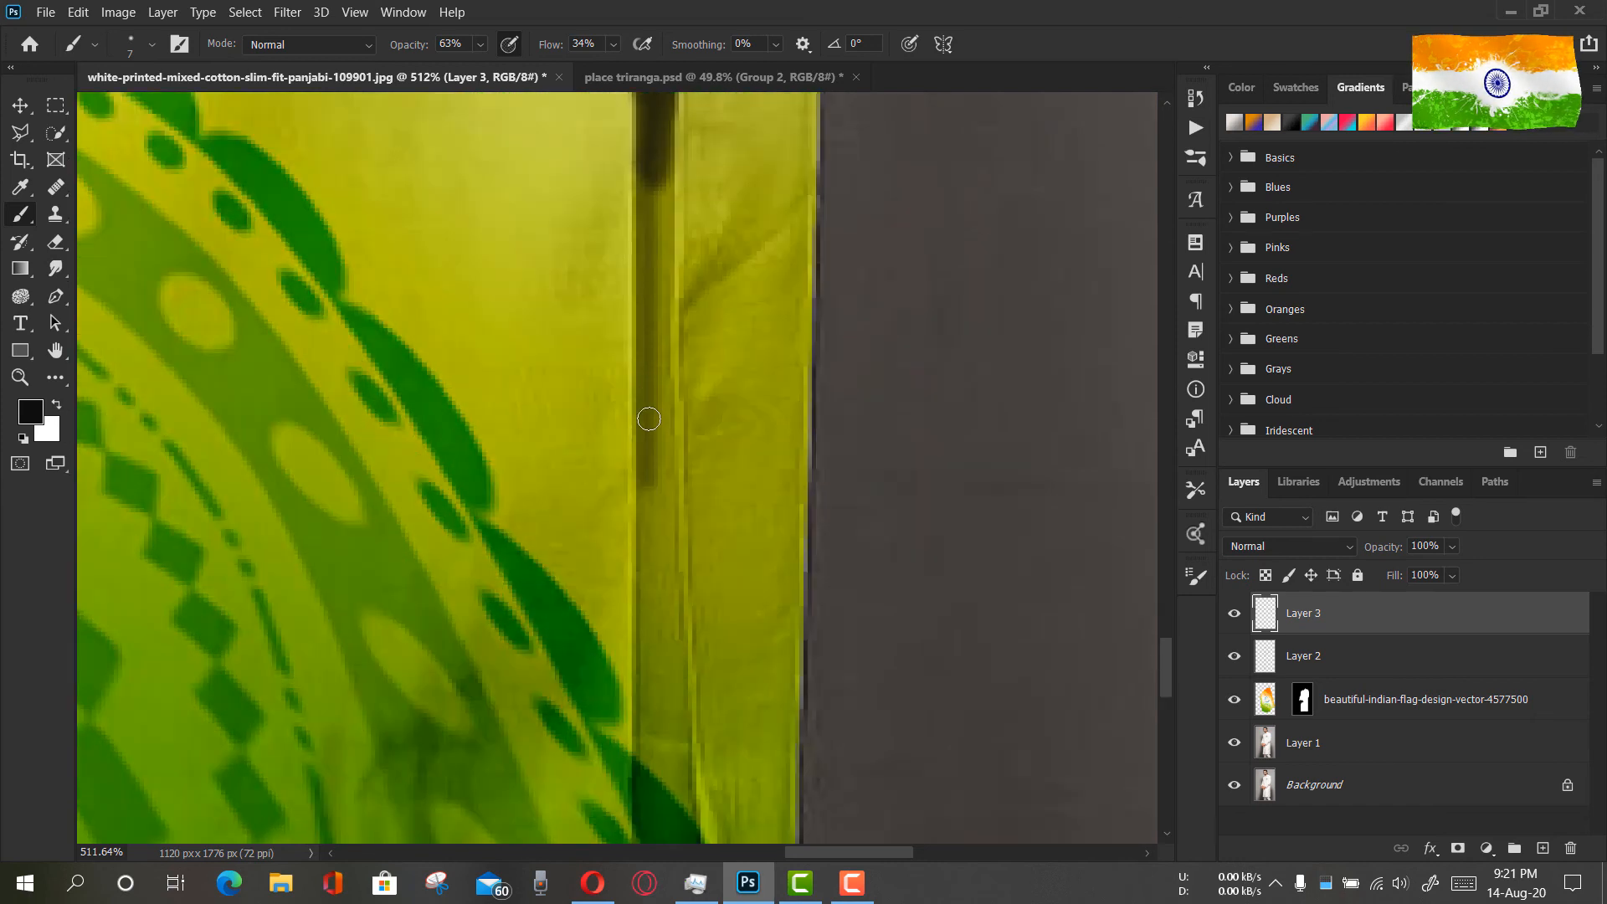
pyautogui.moveTo(669, 615); pyautogui.dragTo(668, 462)
# Set the brush size to 18 px and paint the shadow along the lower side slit down to the hem
pyautogui.rightClick(668, 462)
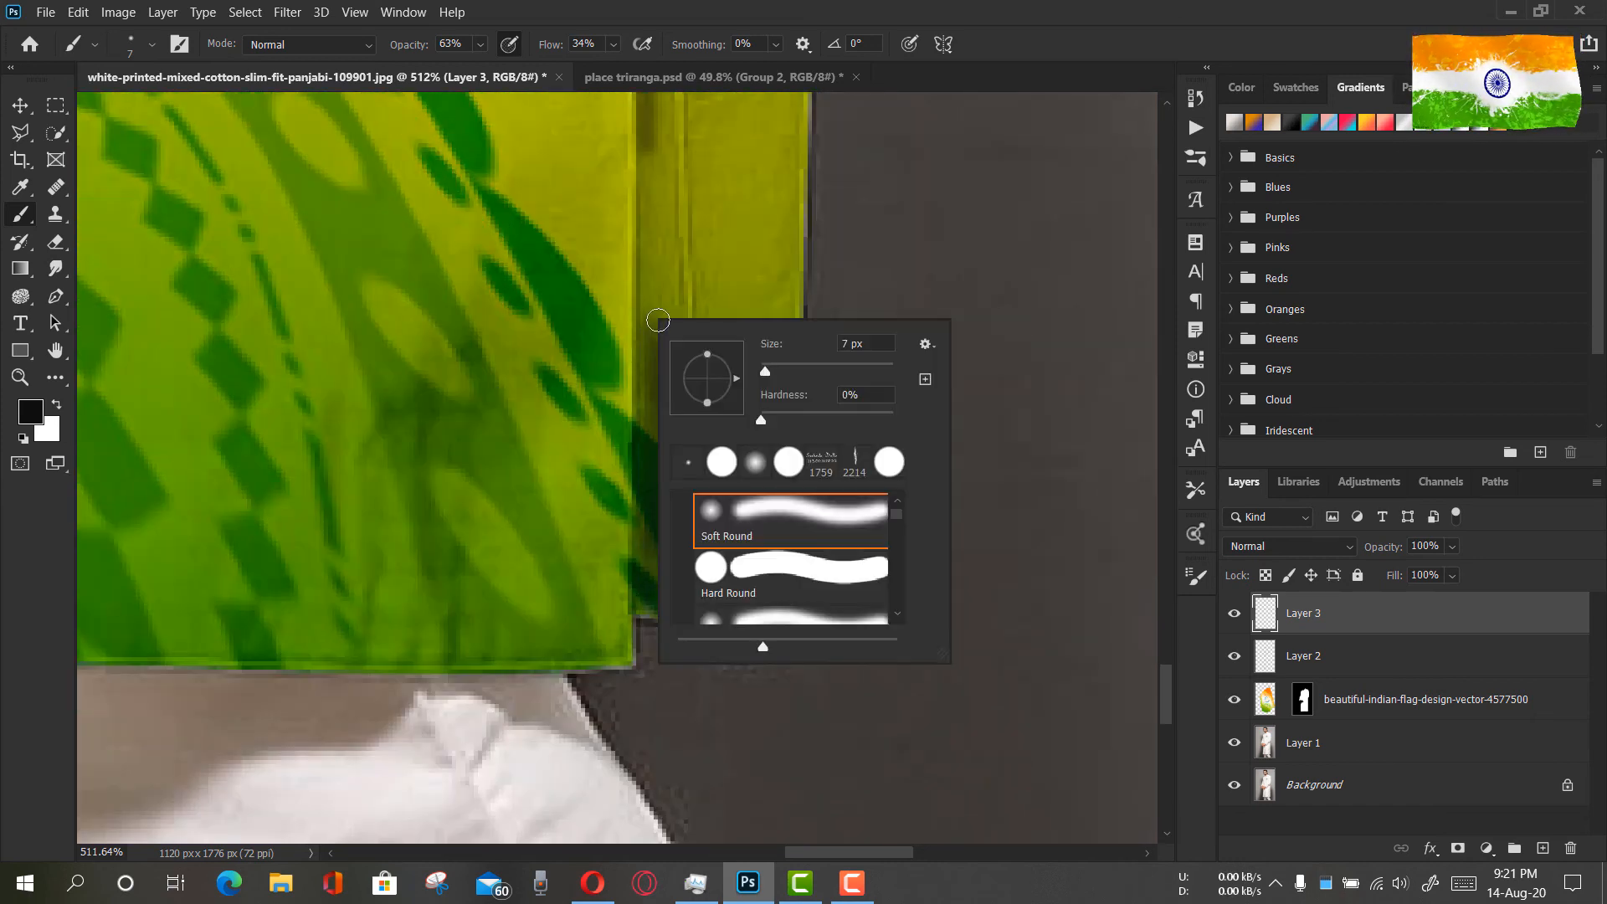
pyautogui.write('18')
pyautogui.press('Return')
pyautogui.moveTo(668, 586); pyautogui.dragTo(665, 354)
pyautogui.scroll(5, 664, 355)
pyautogui.moveTo(657, 150)
pyautogui.mouseDown()
pyautogui.moveTo(667, 756)
pyautogui.moveTo(650, 151)
pyautogui.moveTo(661, 745)
pyautogui.mouseUp()
# Add a layer mask to Layer 3 and mask out the shadow spill along both edges of the slit with a 6 px brush
pyautogui.click(1457, 847)
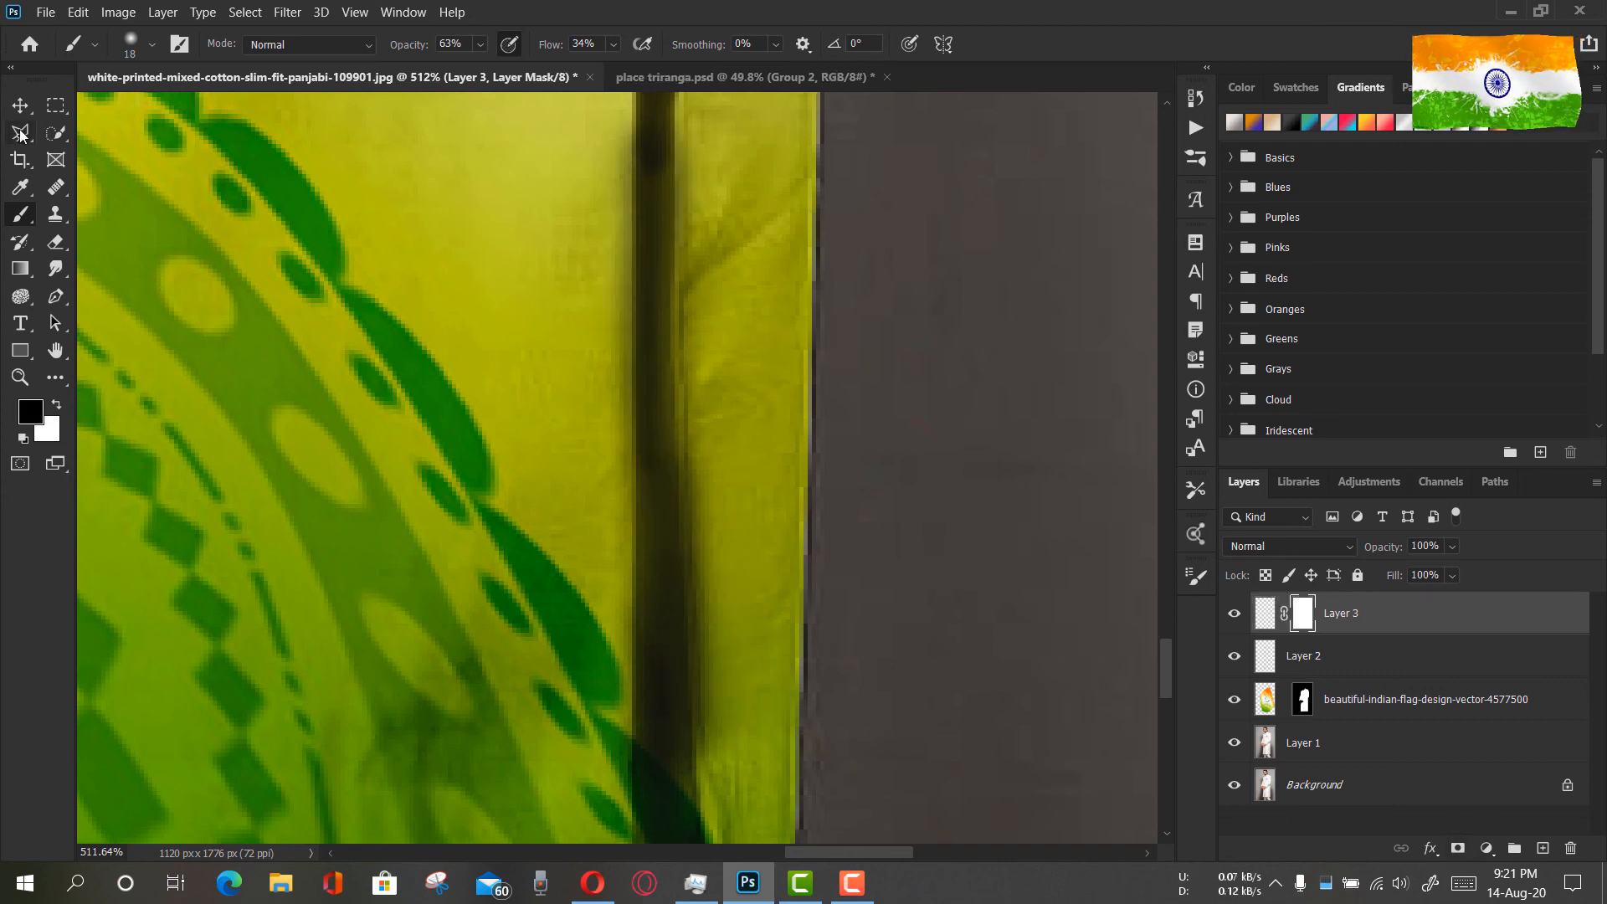
pyautogui.rightClick(509, 268)
pyautogui.moveTo(620, 319); pyautogui.dragTo(613, 319)
pyautogui.click(626, 126)
pyautogui.keyDown('shift'); pyautogui.click(621, 832); pyautogui.keyUp('shift')
pyautogui.keyDown('shift'); pyautogui.click(623, 116); pyautogui.keyUp('shift')
pyautogui.click(686, 111)
pyautogui.keyDown('shift'); pyautogui.click(716, 834); pyautogui.keyUp('shift')
pyautogui.keyDown('shift'); pyautogui.click(689, 139); pyautogui.keyUp('shift')
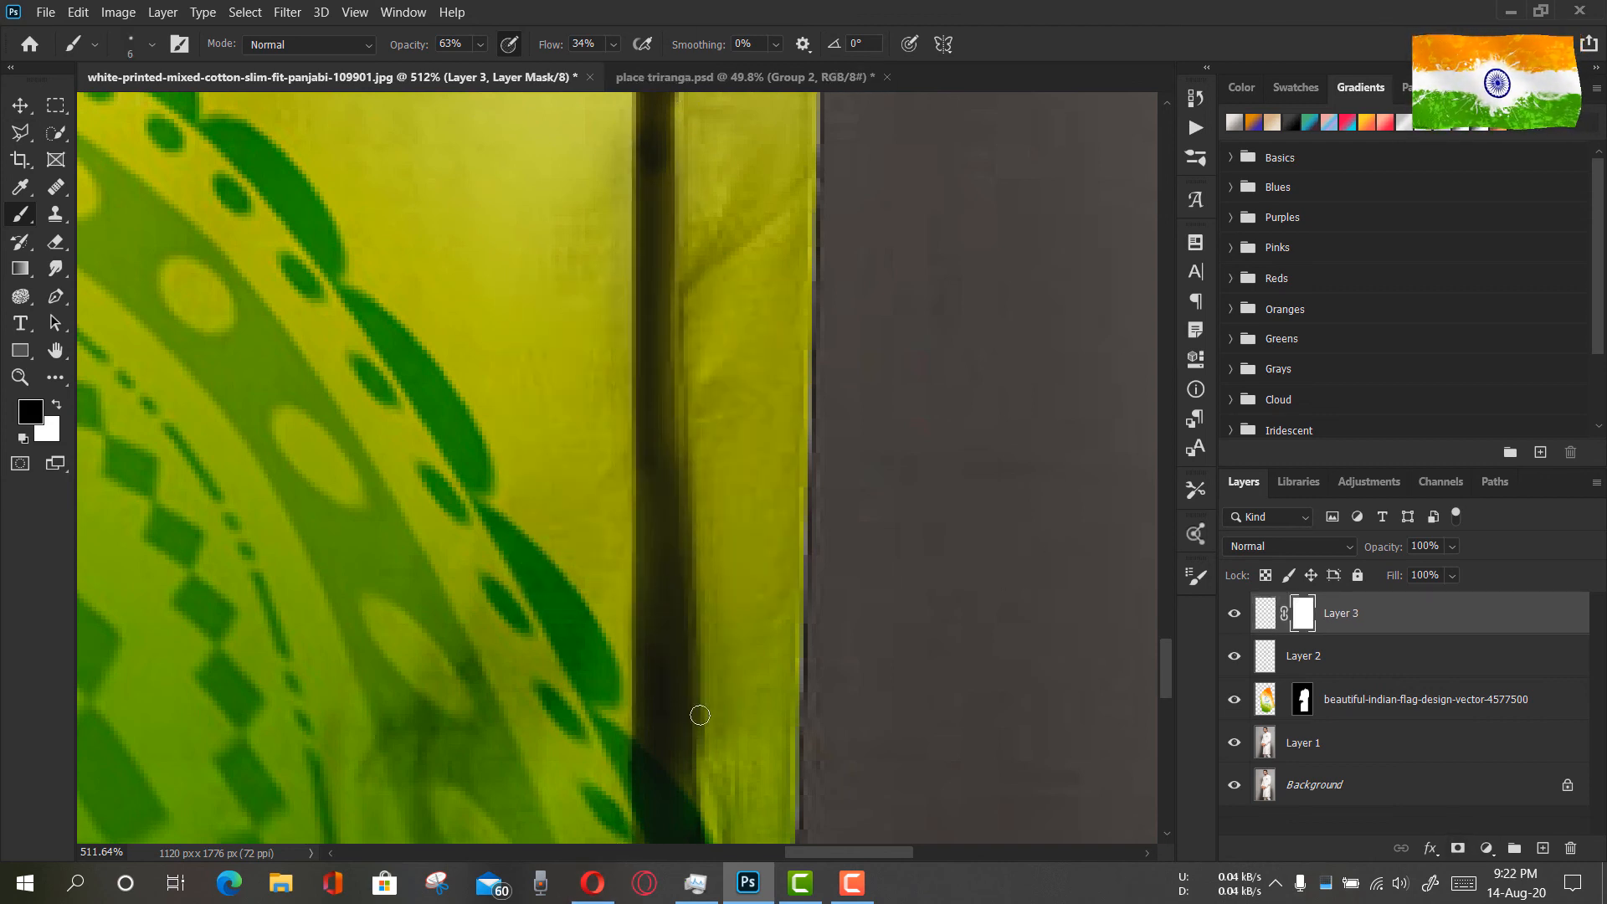
pyautogui.keyDown('shift'); pyautogui.click(715, 836); pyautogui.keyUp('shift')
pyautogui.keyDown('shift'); pyautogui.click(676, 287); pyautogui.keyUp('shift')
pyautogui.keyDown('shift'); pyautogui.click(711, 784); pyautogui.keyUp('shift')
pyautogui.keyDown('shift'); pyautogui.click(674, 295); pyautogui.keyUp('shift')
pyautogui.keyDown('shift'); pyautogui.click(686, 184); pyautogui.keyUp('shift')
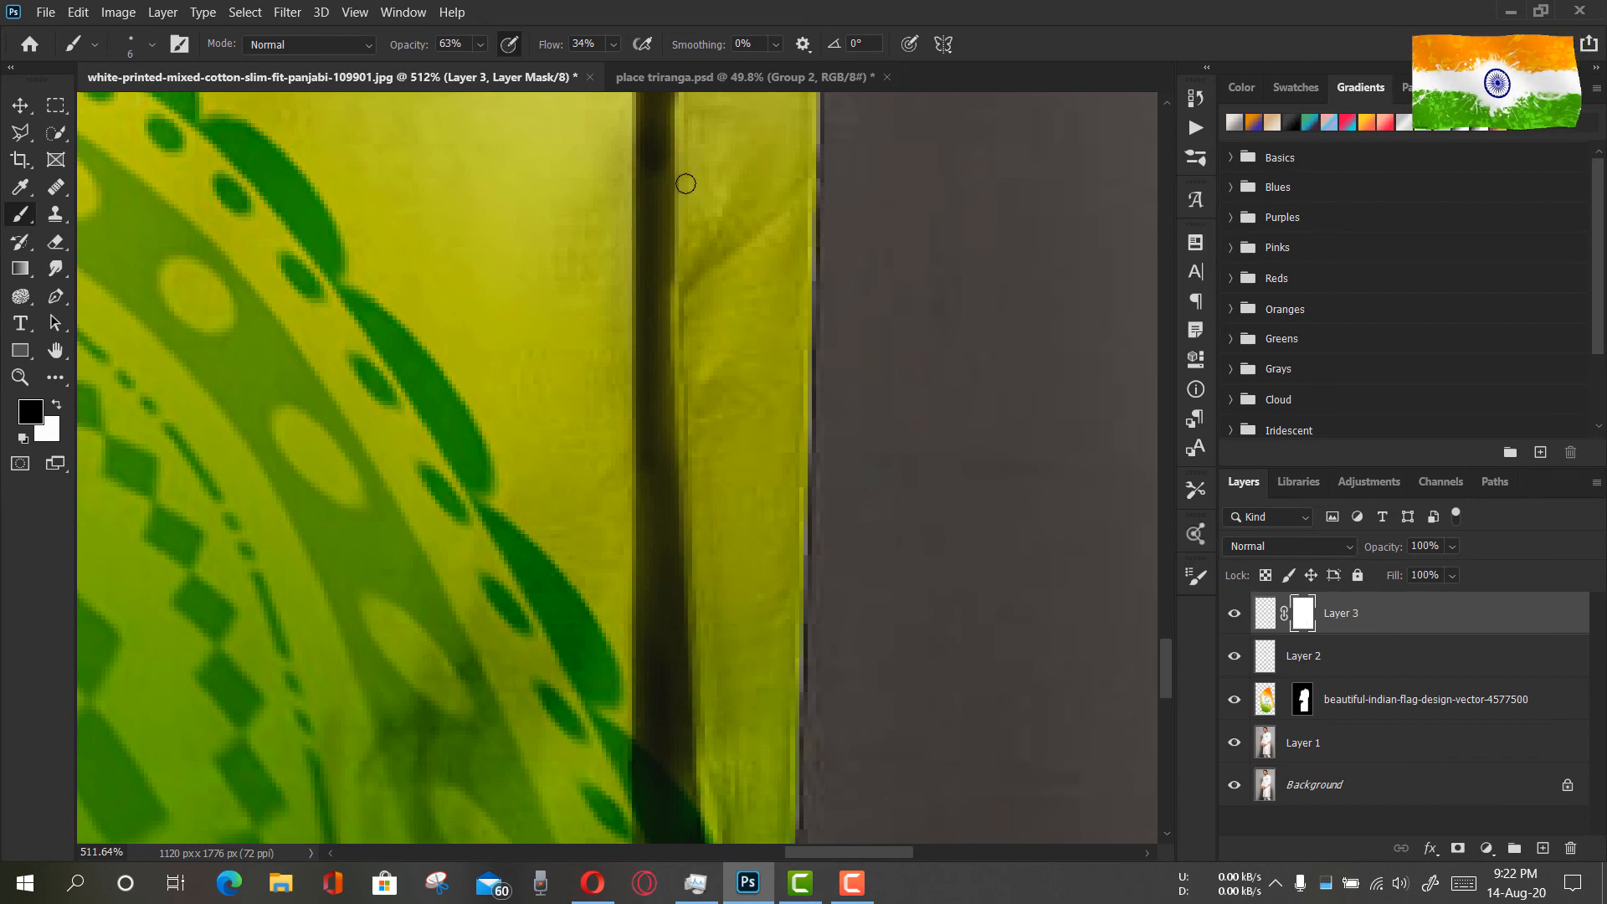
# Return to Layer 3's pixels and darken the slit just below the green dotted band
pyautogui.scroll(1, 688, 191)
pyautogui.click(1271, 616)
pyautogui.moveTo(663, 350); pyautogui.dragTo(666, 517)
pyautogui.scroll(2, 666, 517)
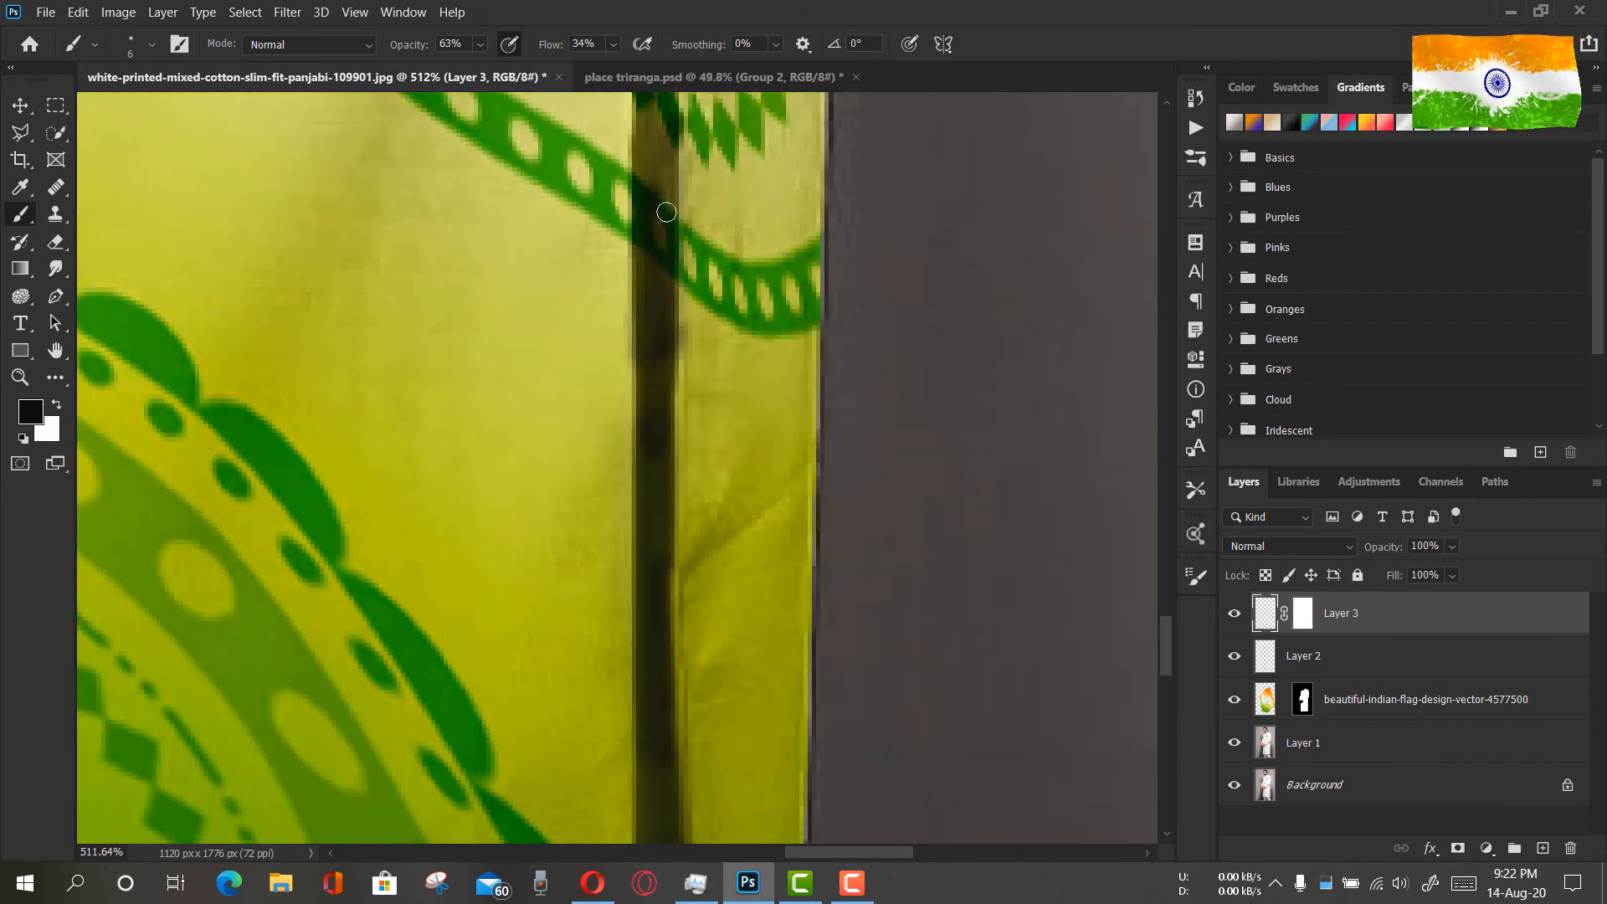
# Examine the side slit shadow on the whole figure and up close from the hem to the forearm
pyautogui.press('z')
pyautogui.click(651, 44)
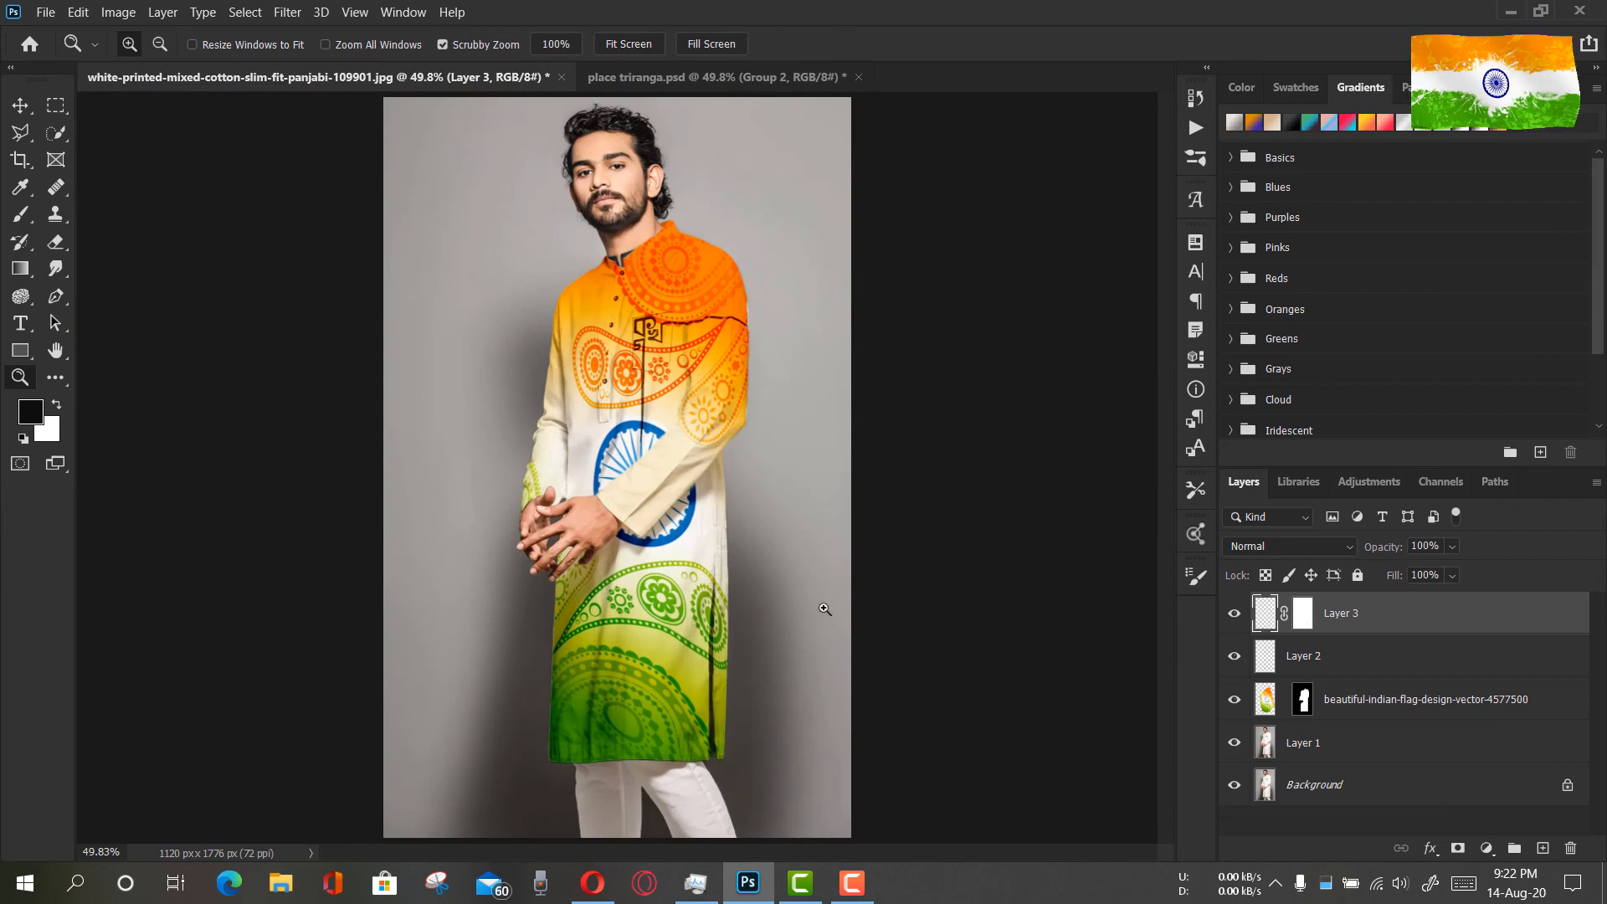
pyautogui.moveTo(718, 764); pyautogui.dragTo(803, 753)
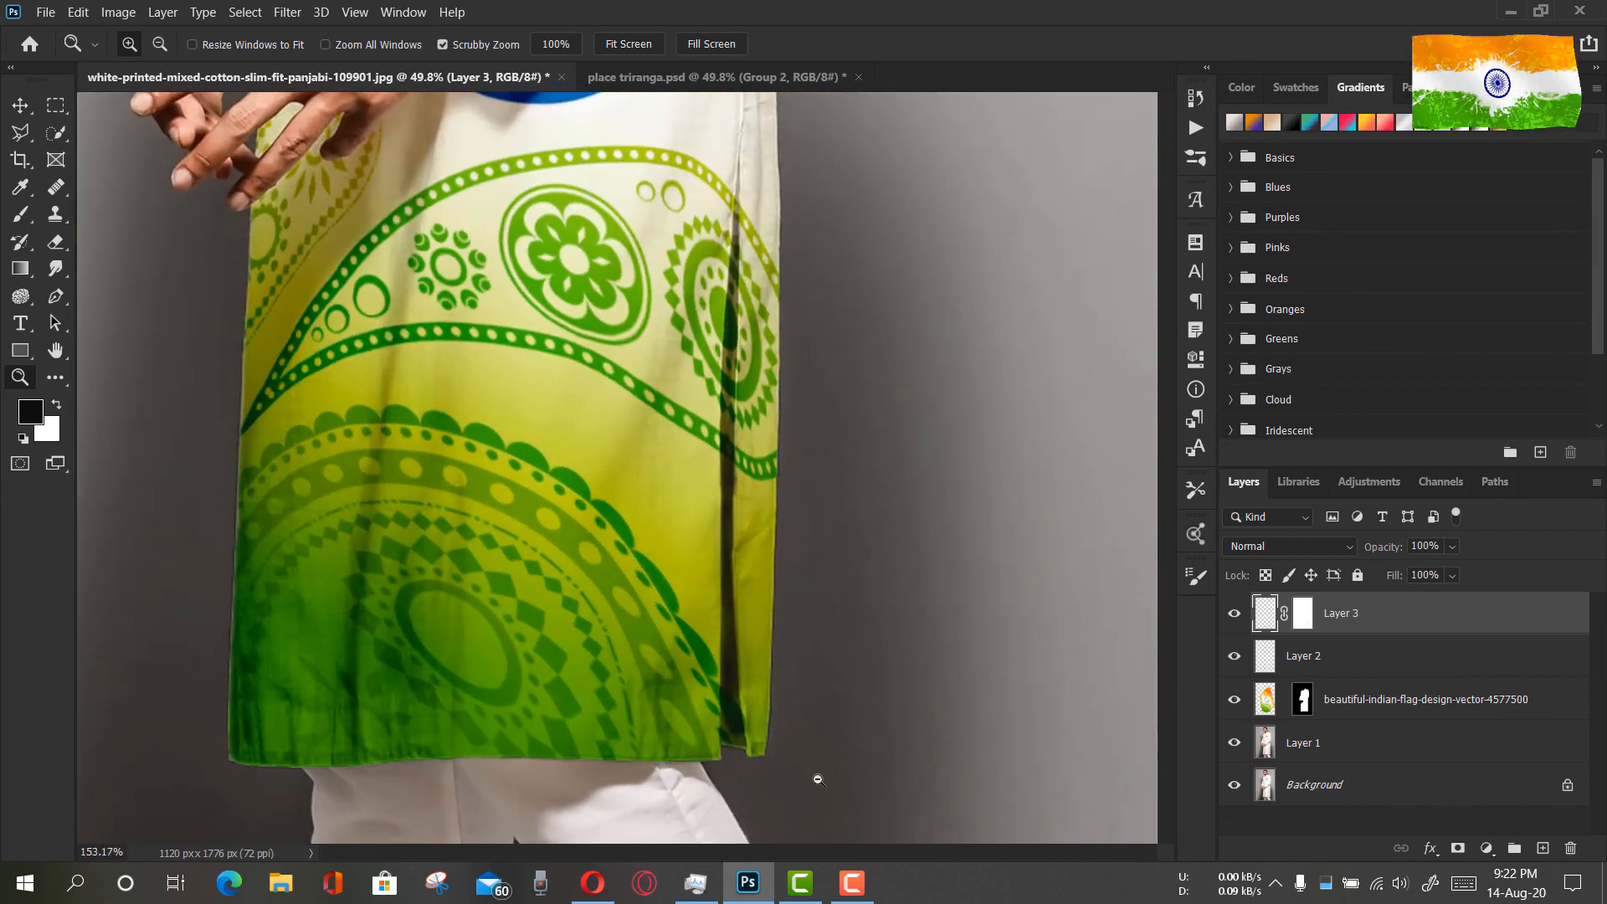
pyautogui.scroll(-2, 831, 684)
pyautogui.click(20, 216)
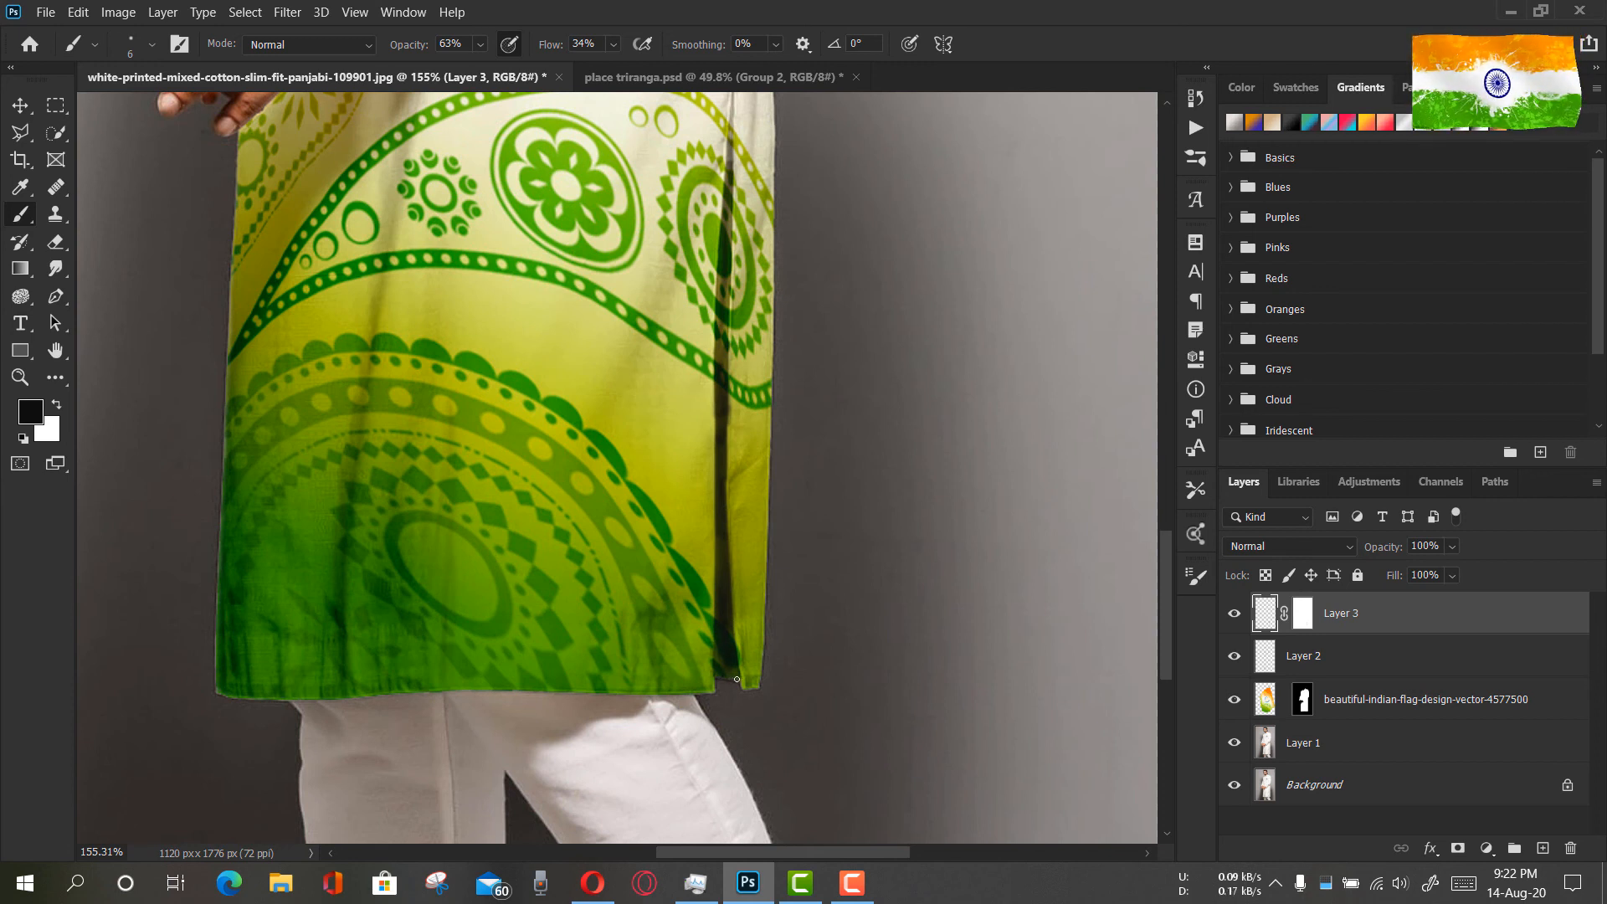
pyautogui.scroll(3, 756, 326)
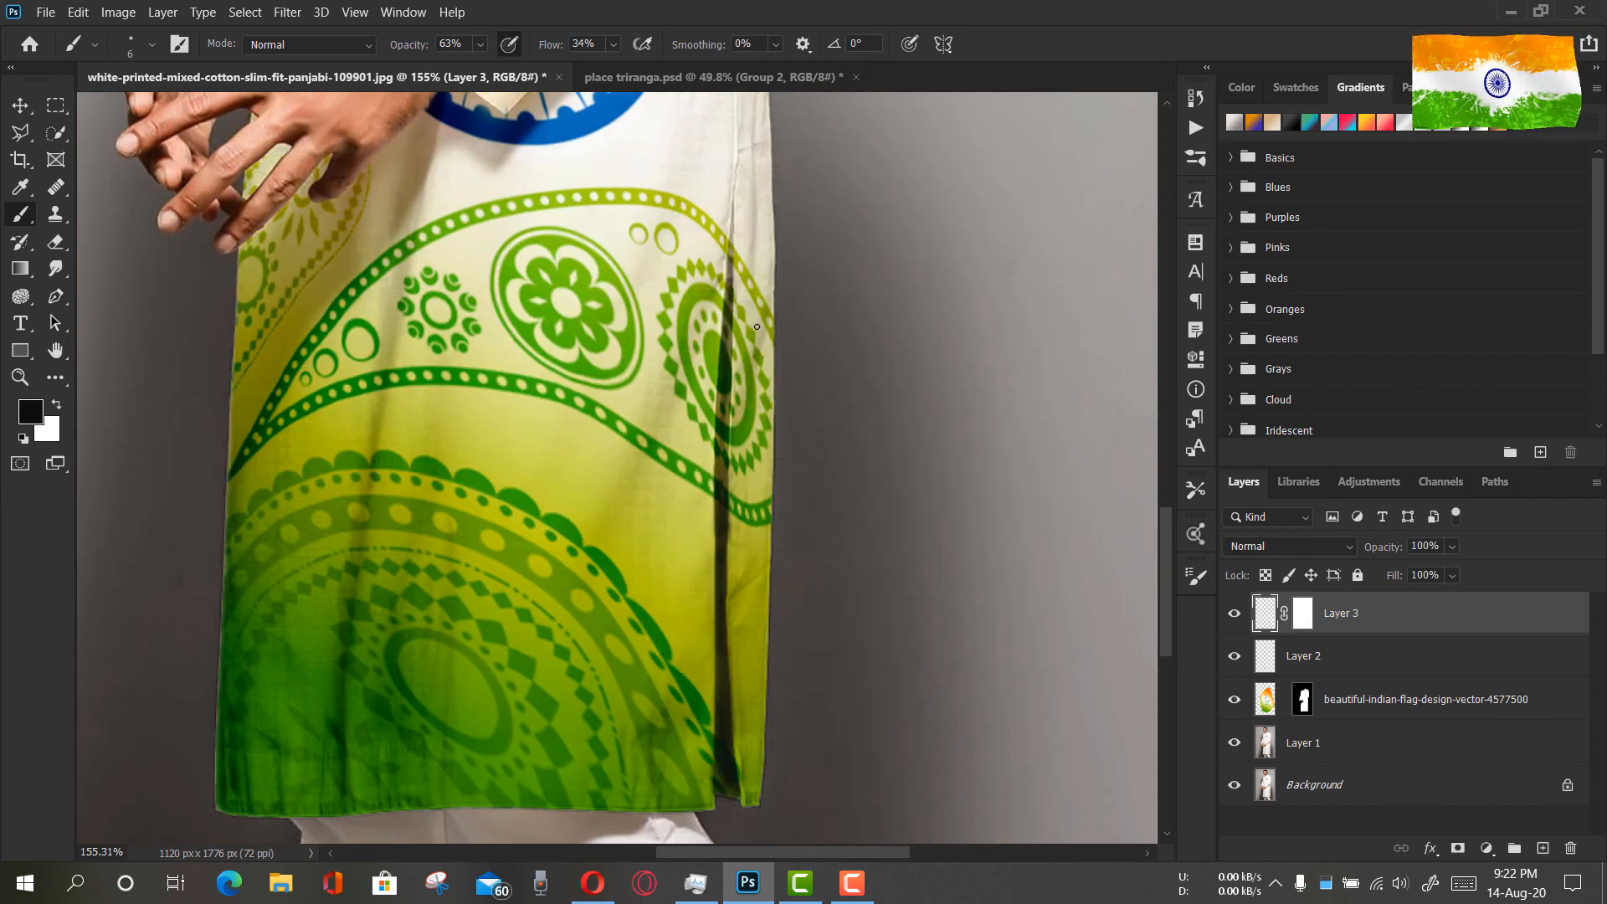
pyautogui.scroll(9, 685, 274)
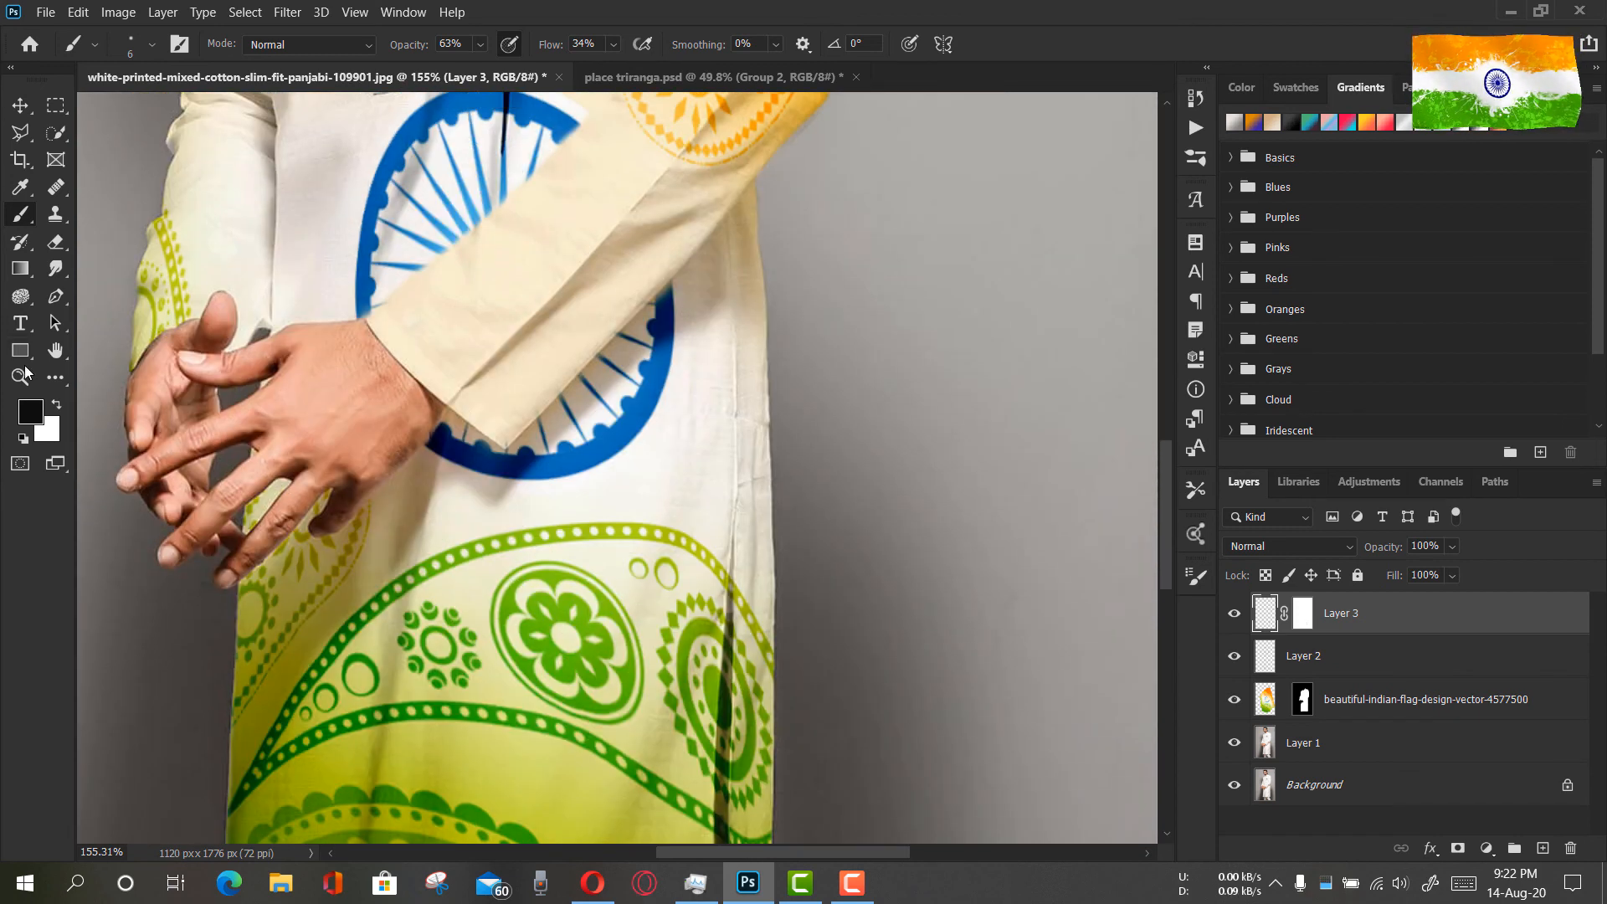
pyautogui.click(20, 377)
pyautogui.click(625, 43)
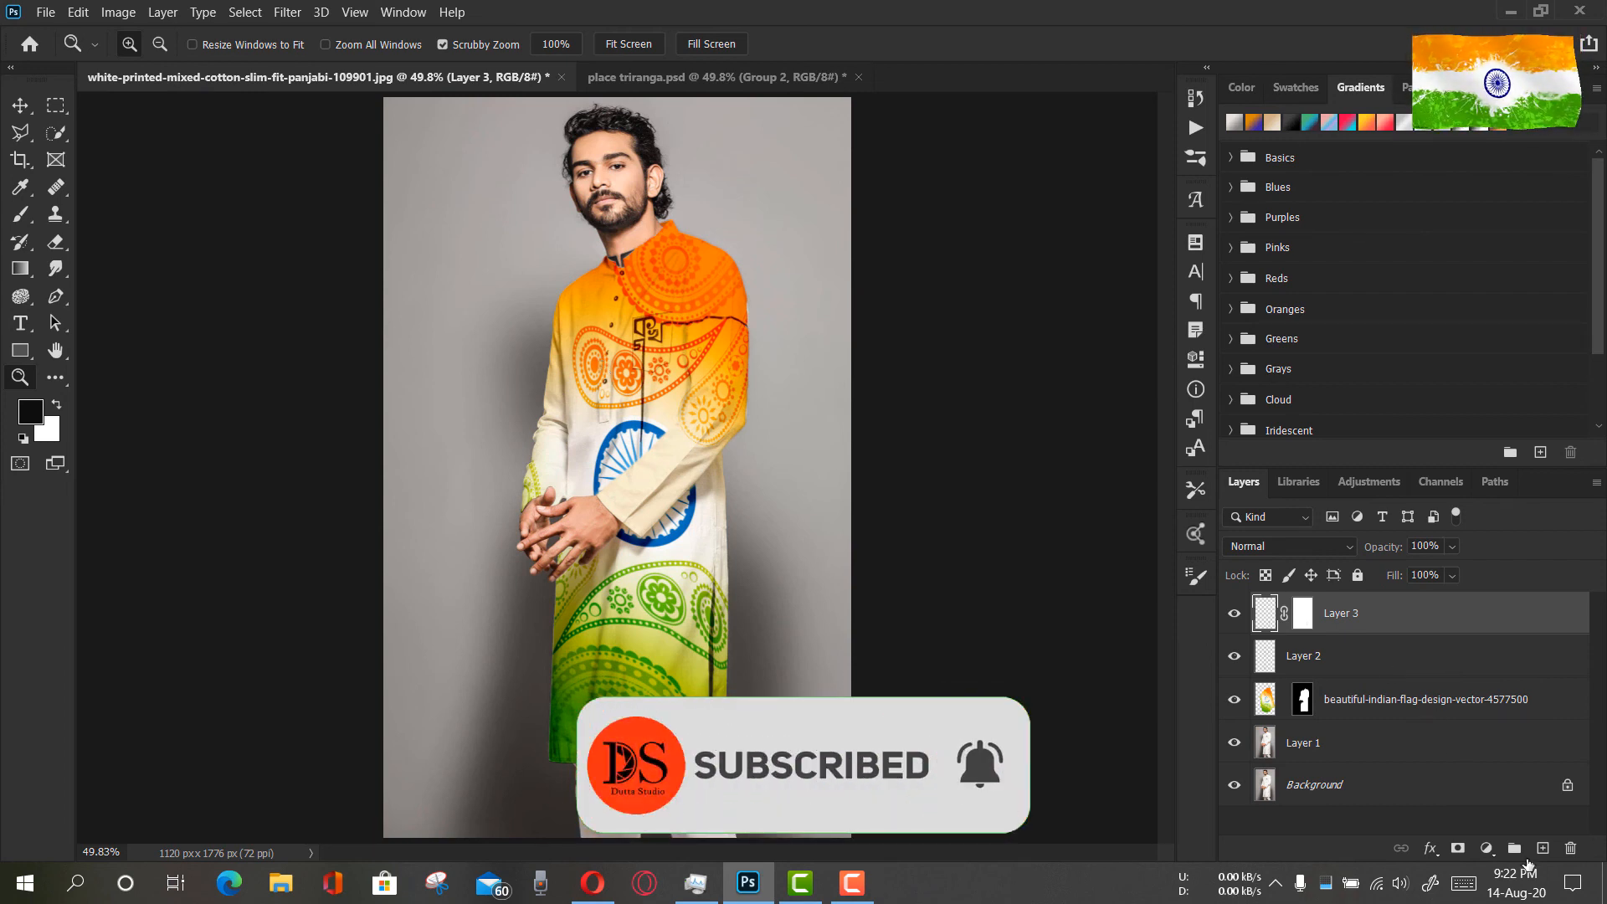
# Add a new layer above Layer 3 and sample the dark green near the kurta's hem as the foreground colour
pyautogui.click(1543, 848)
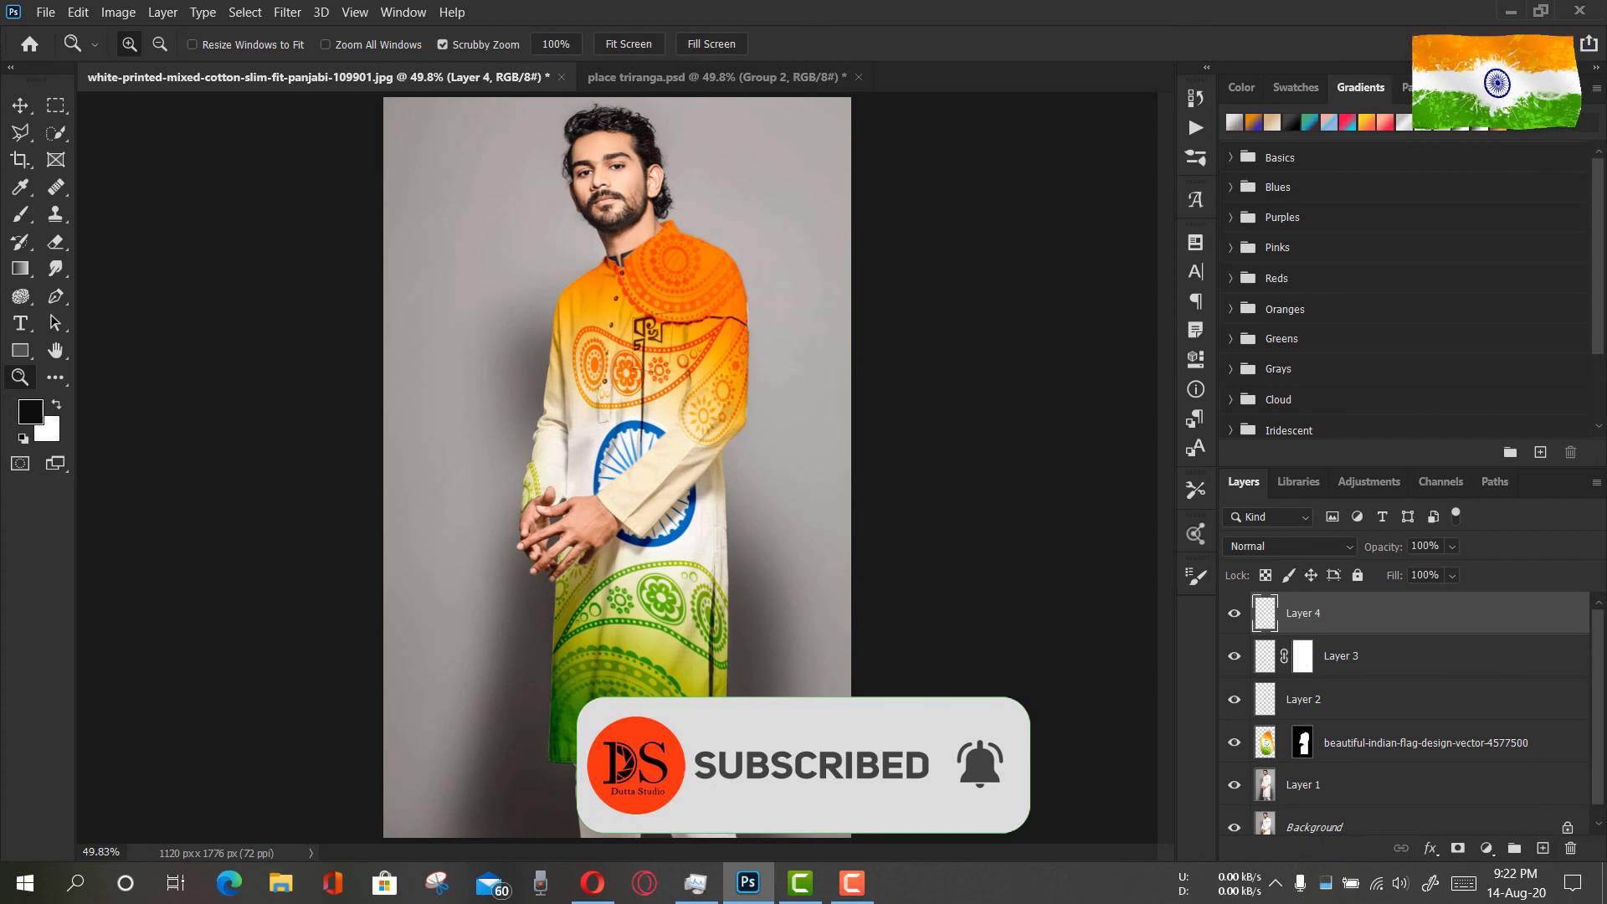
pyautogui.moveTo(628, 747); pyautogui.dragTo(741, 748)
pyautogui.scroll(-4, 619, 720)
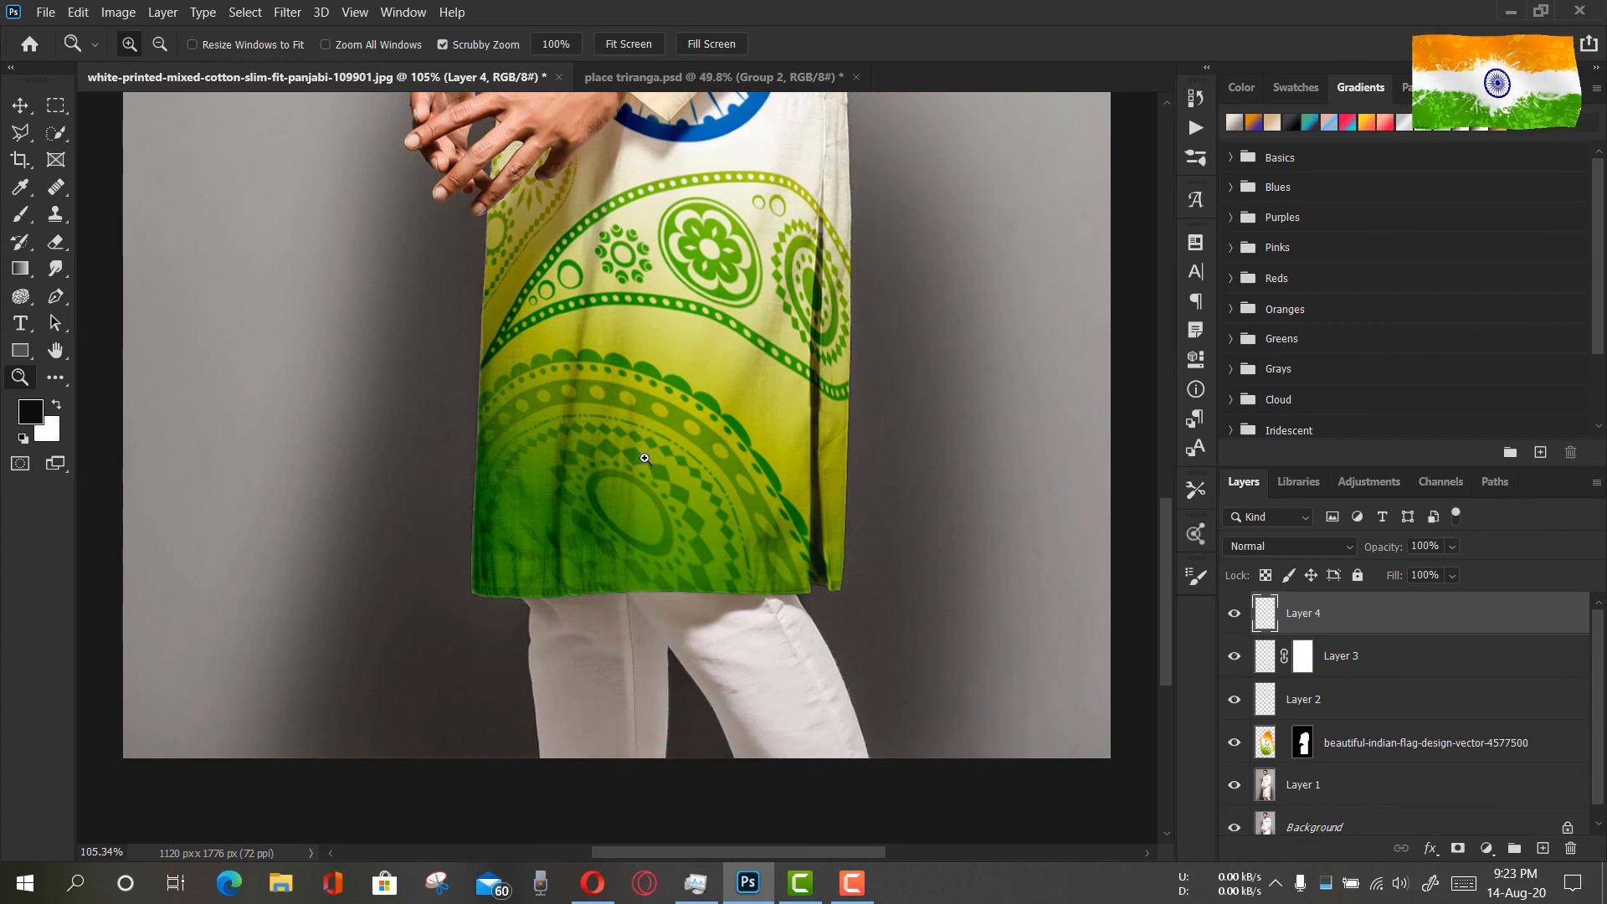
pyautogui.click(21, 213)
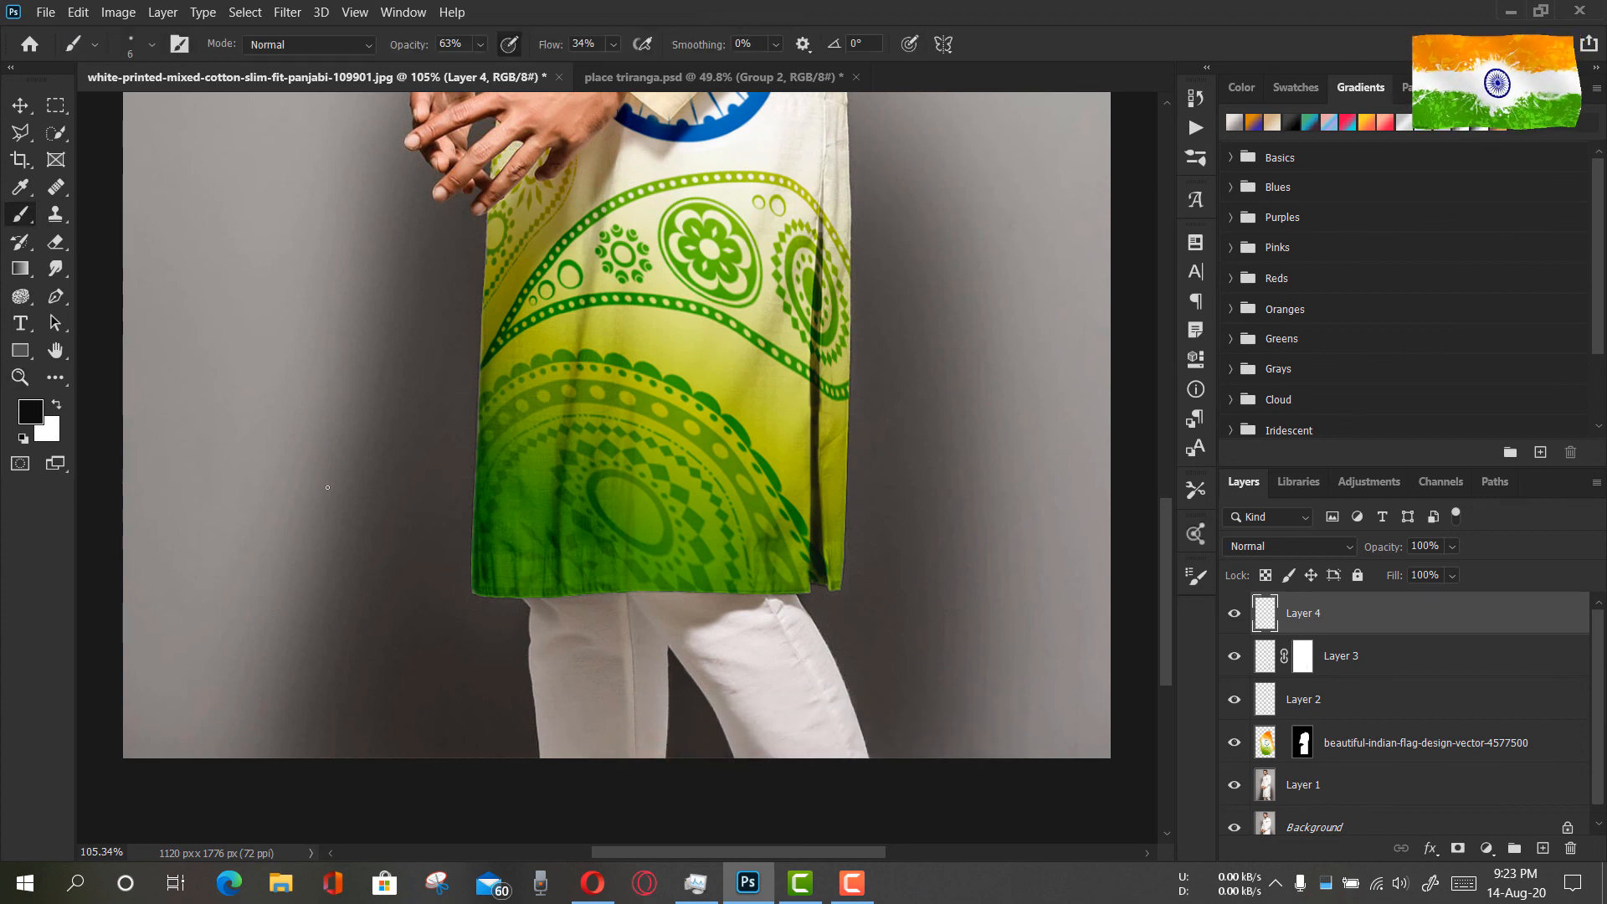
pyautogui.press('i')
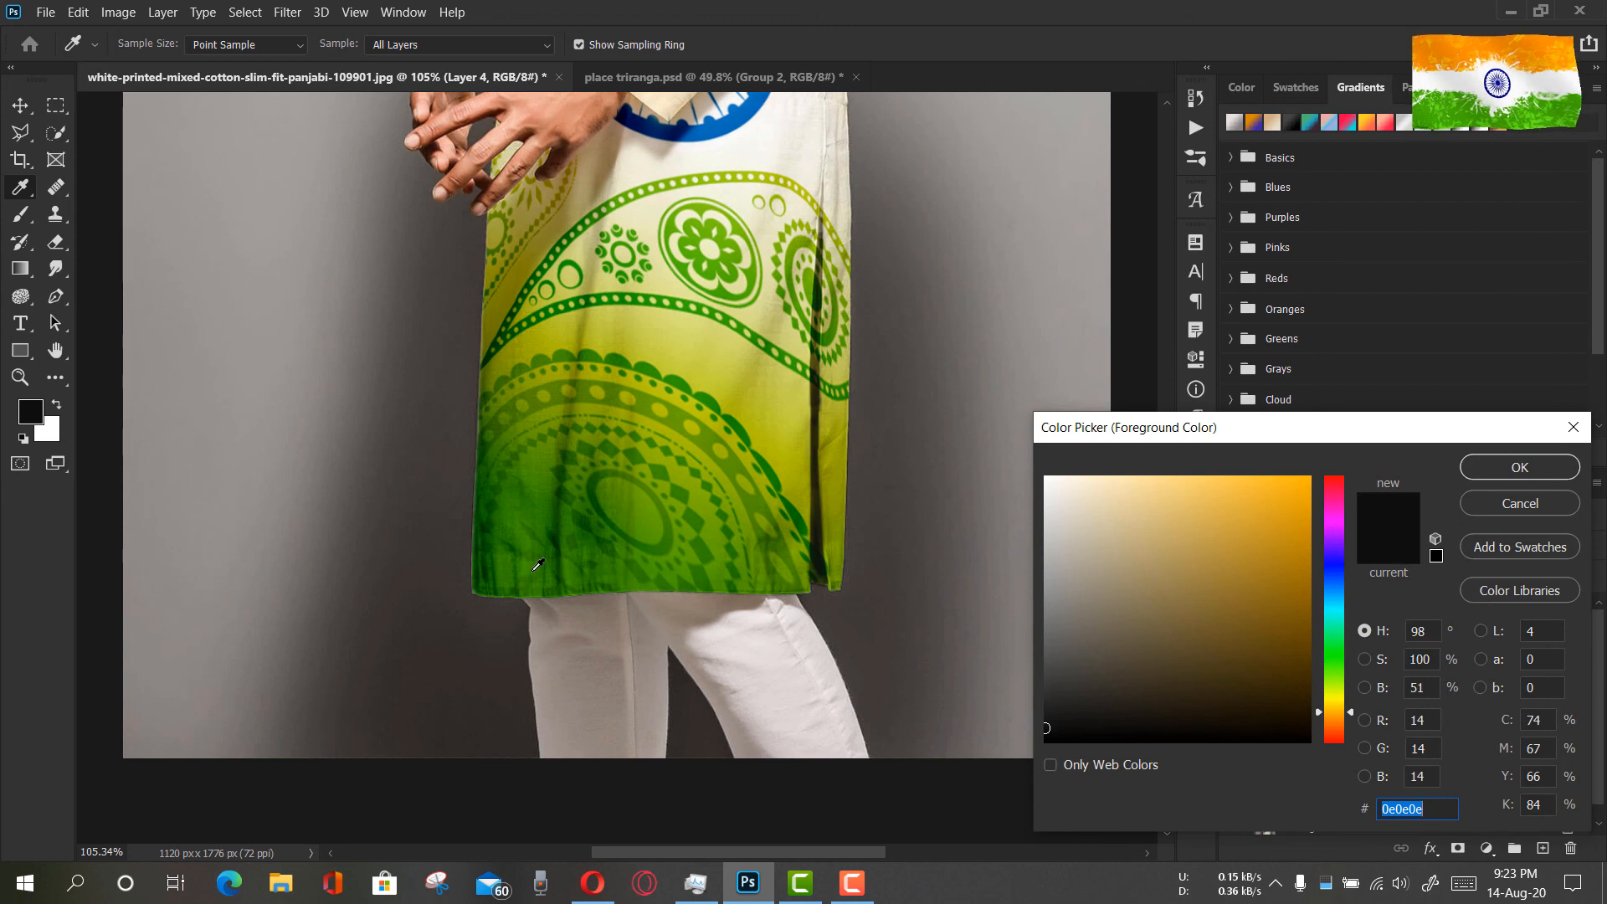
pyautogui.click(538, 567)
pyautogui.click(1518, 466)
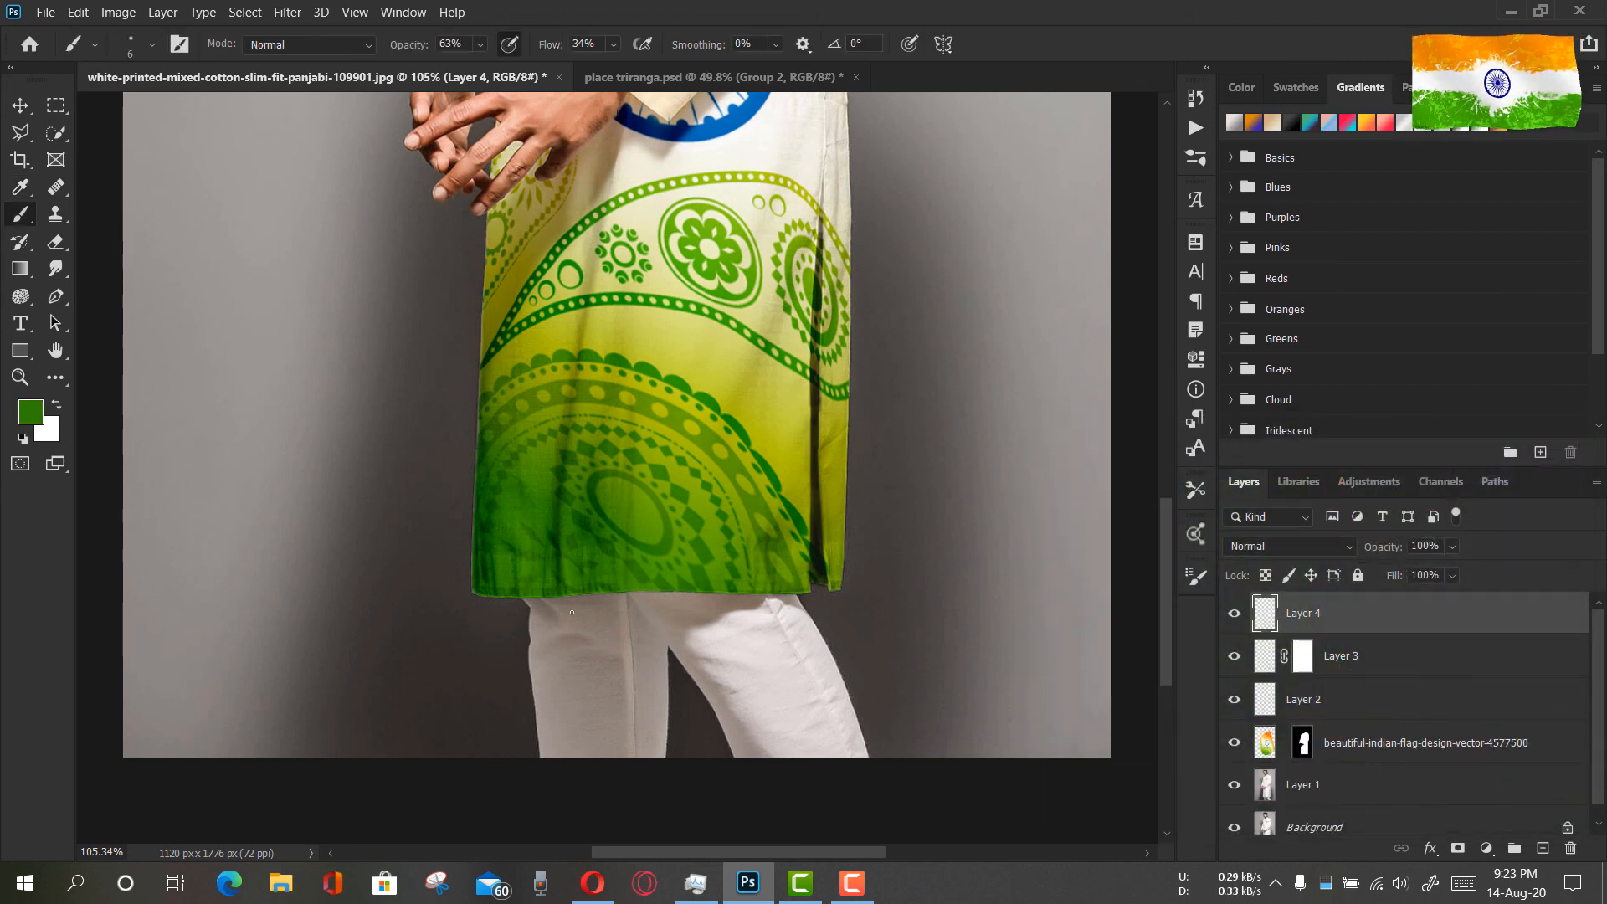
# Paint a soft green colour cast on the white trousers just below the hem with a 48 px brush at 36% opacity
pyautogui.rightClick(757, 568)
pyautogui.moveTo(682, 567); pyautogui.dragTo(702, 569)
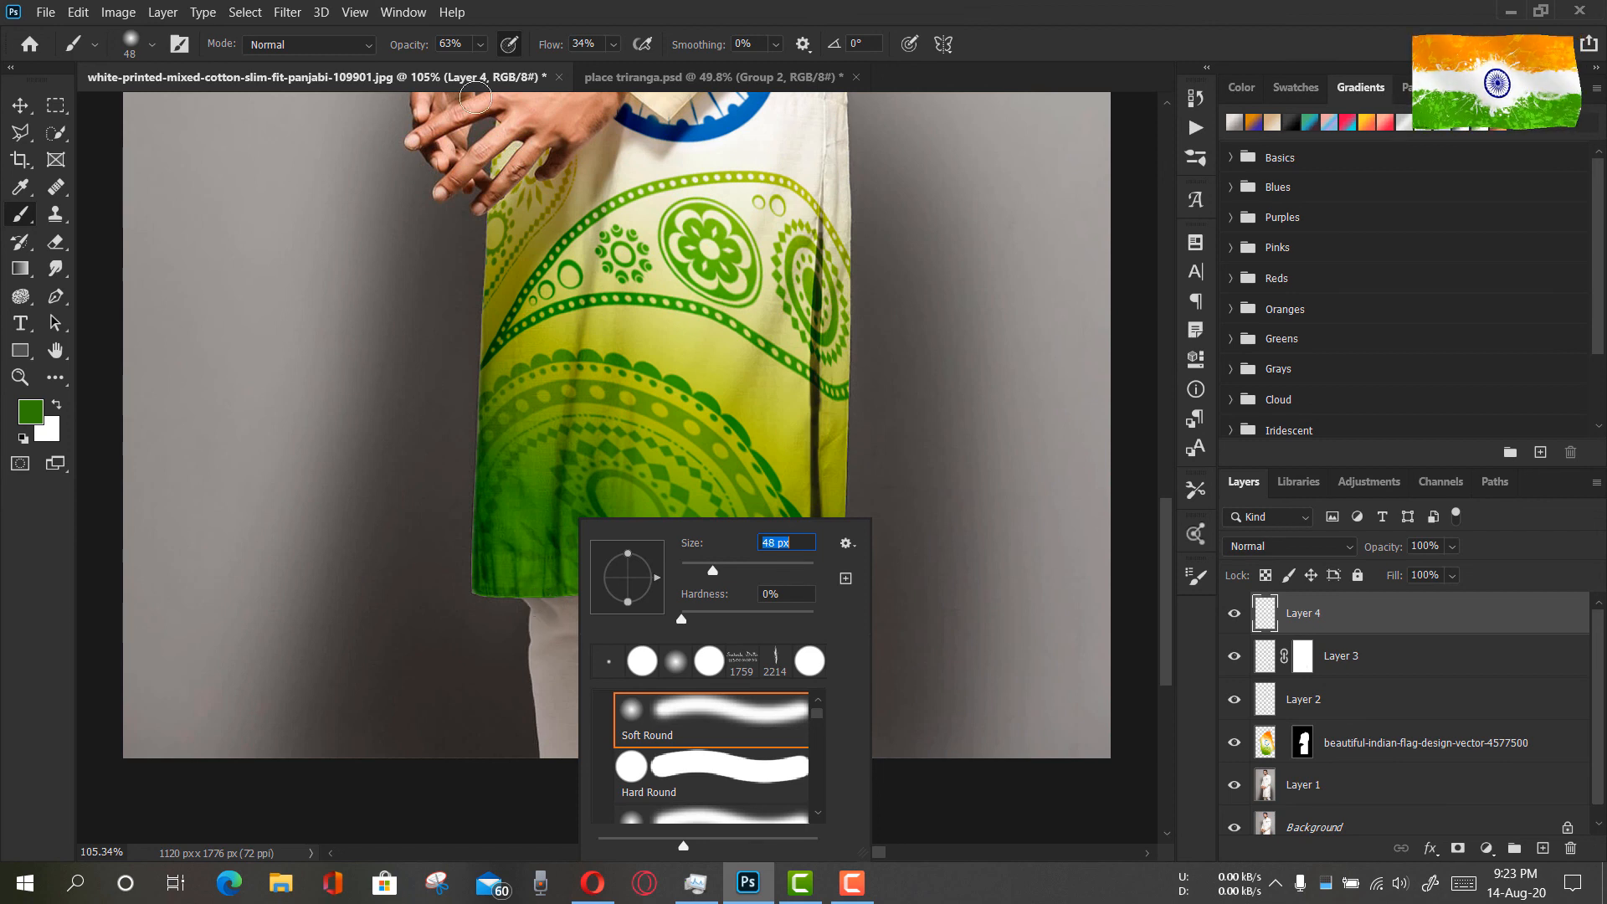
pyautogui.moveTo(419, 49); pyautogui.dragTo(396, 50)
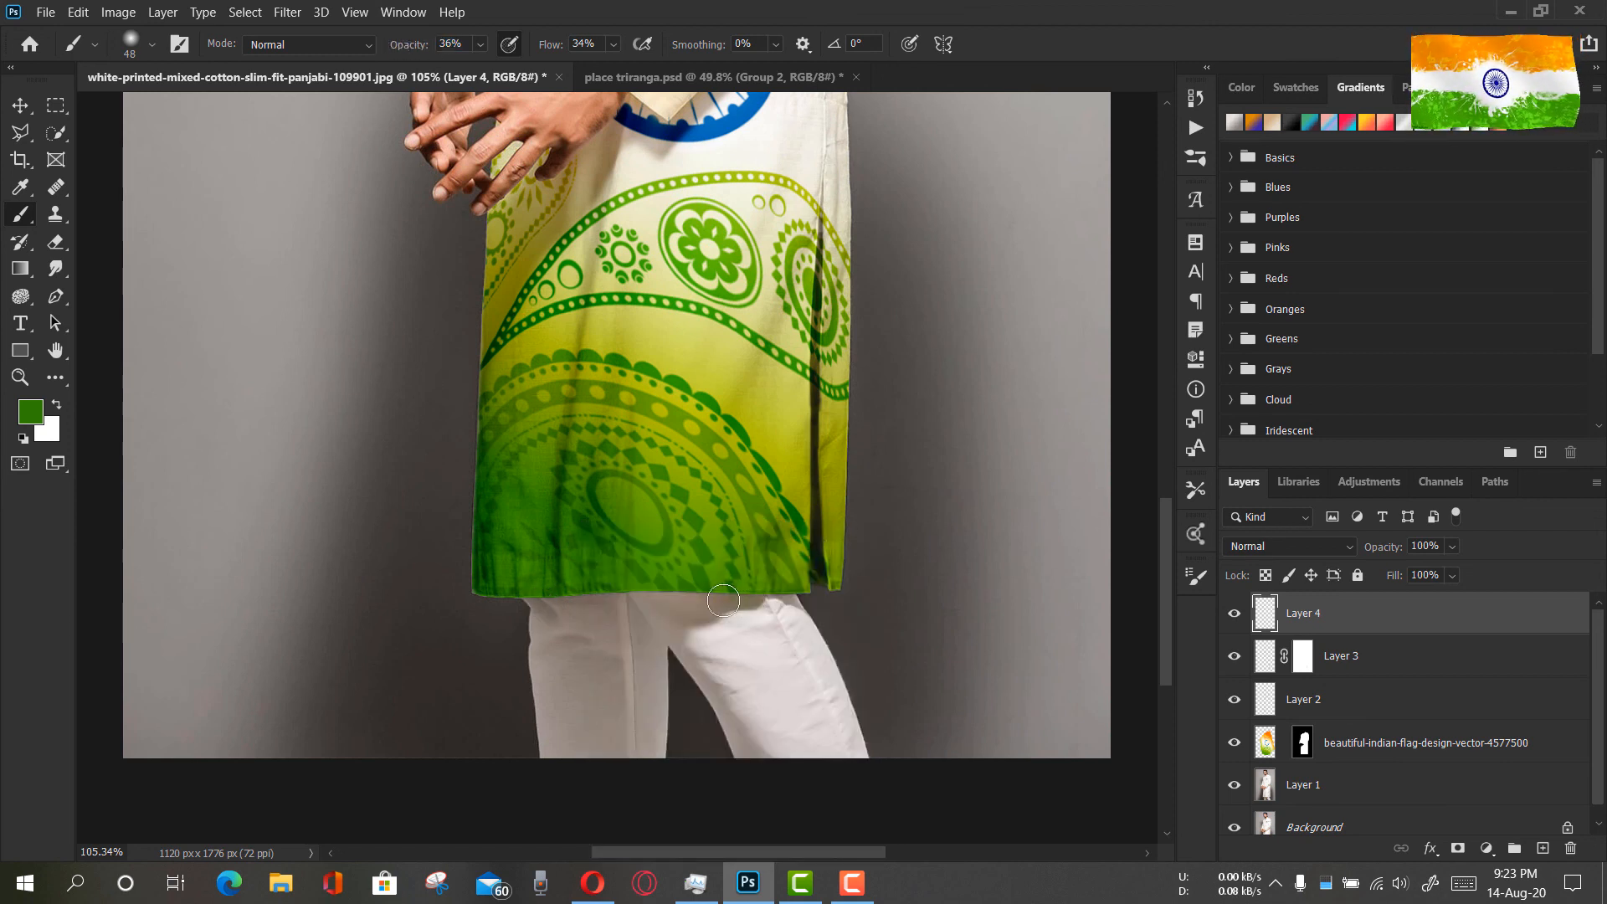
pyautogui.moveTo(633, 600)
pyautogui.mouseDown()
pyautogui.moveTo(542, 609)
pyautogui.moveTo(540, 631)
pyautogui.moveTo(582, 606)
pyautogui.moveTo(701, 600)
pyautogui.mouseUp()
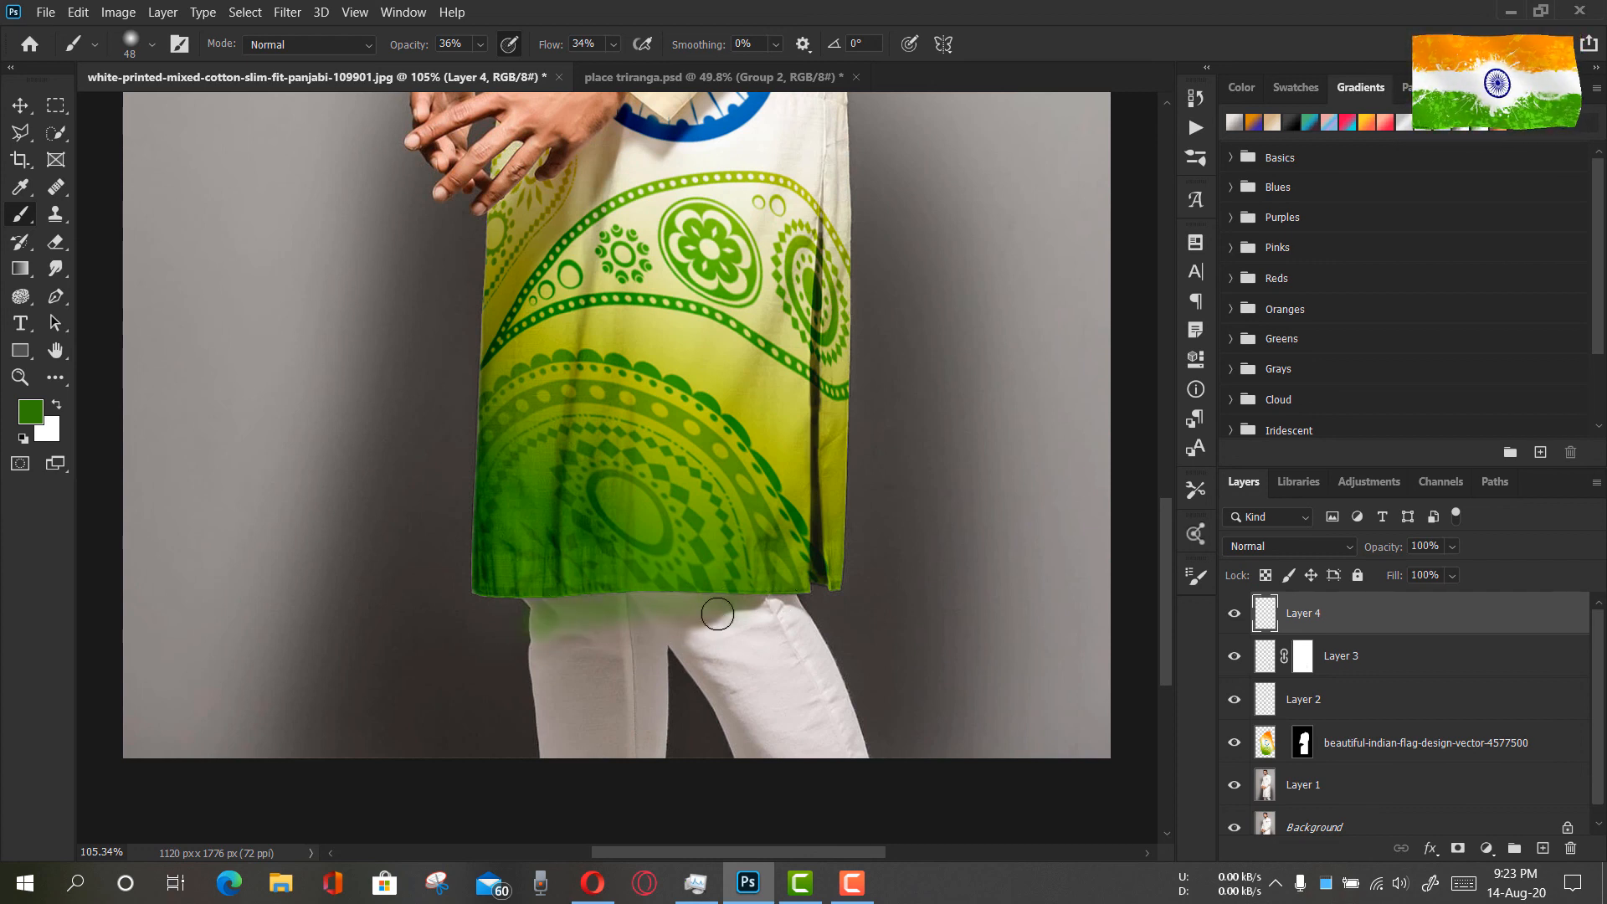
# Set Layer 4's blend mode to Multiply, add a layer mask to it, and reset the colours to default
pyautogui.click(1311, 546)
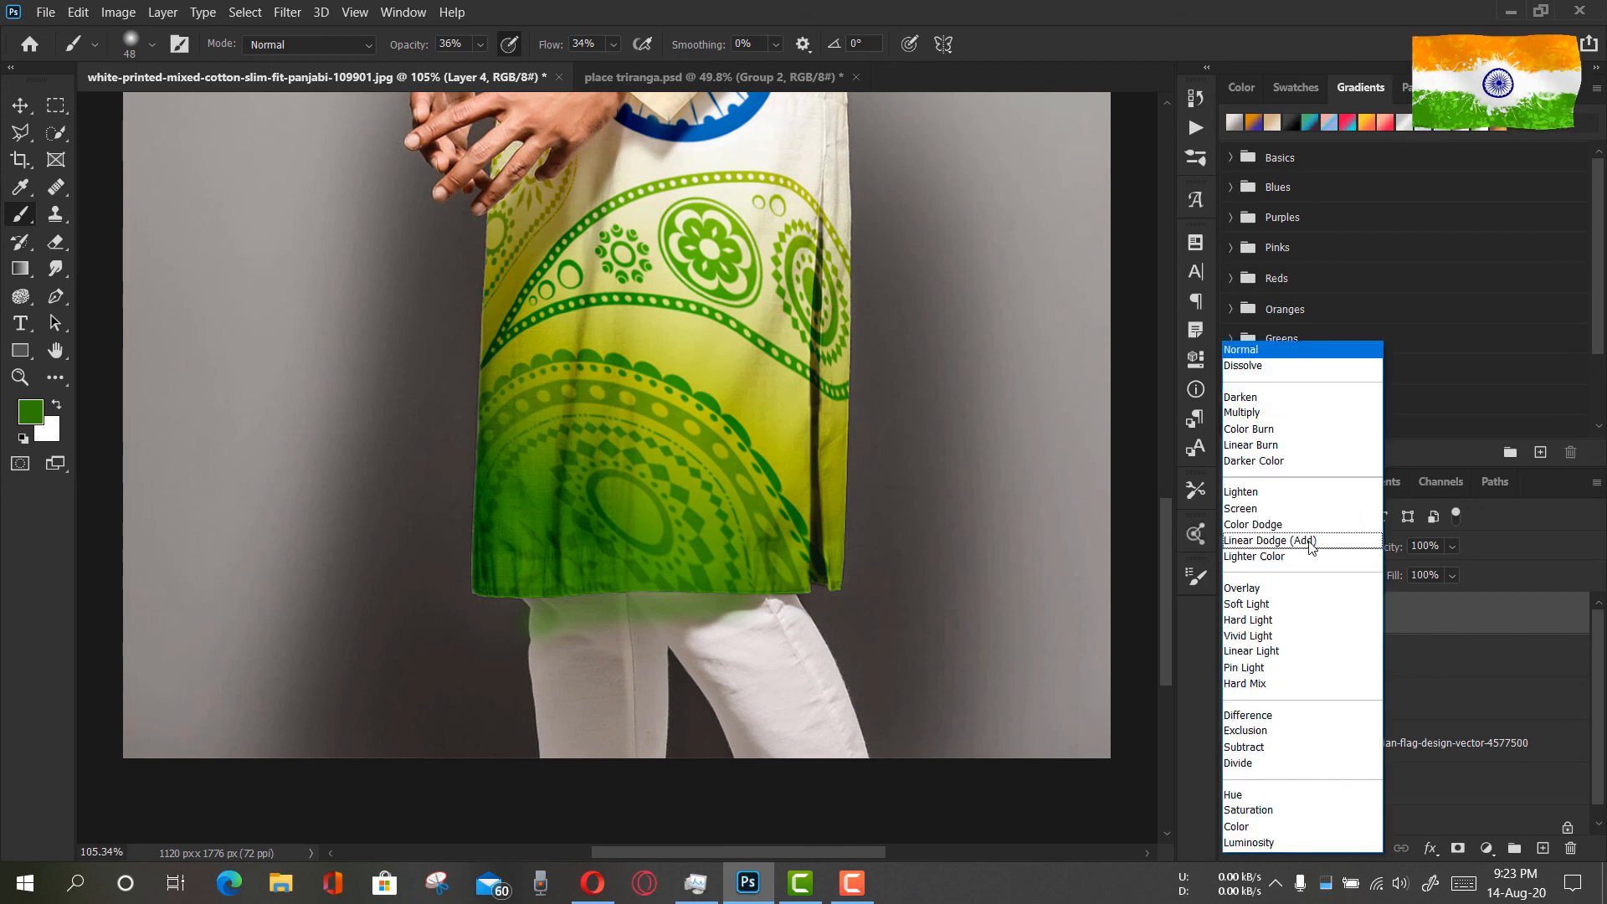
pyautogui.click(1290, 417)
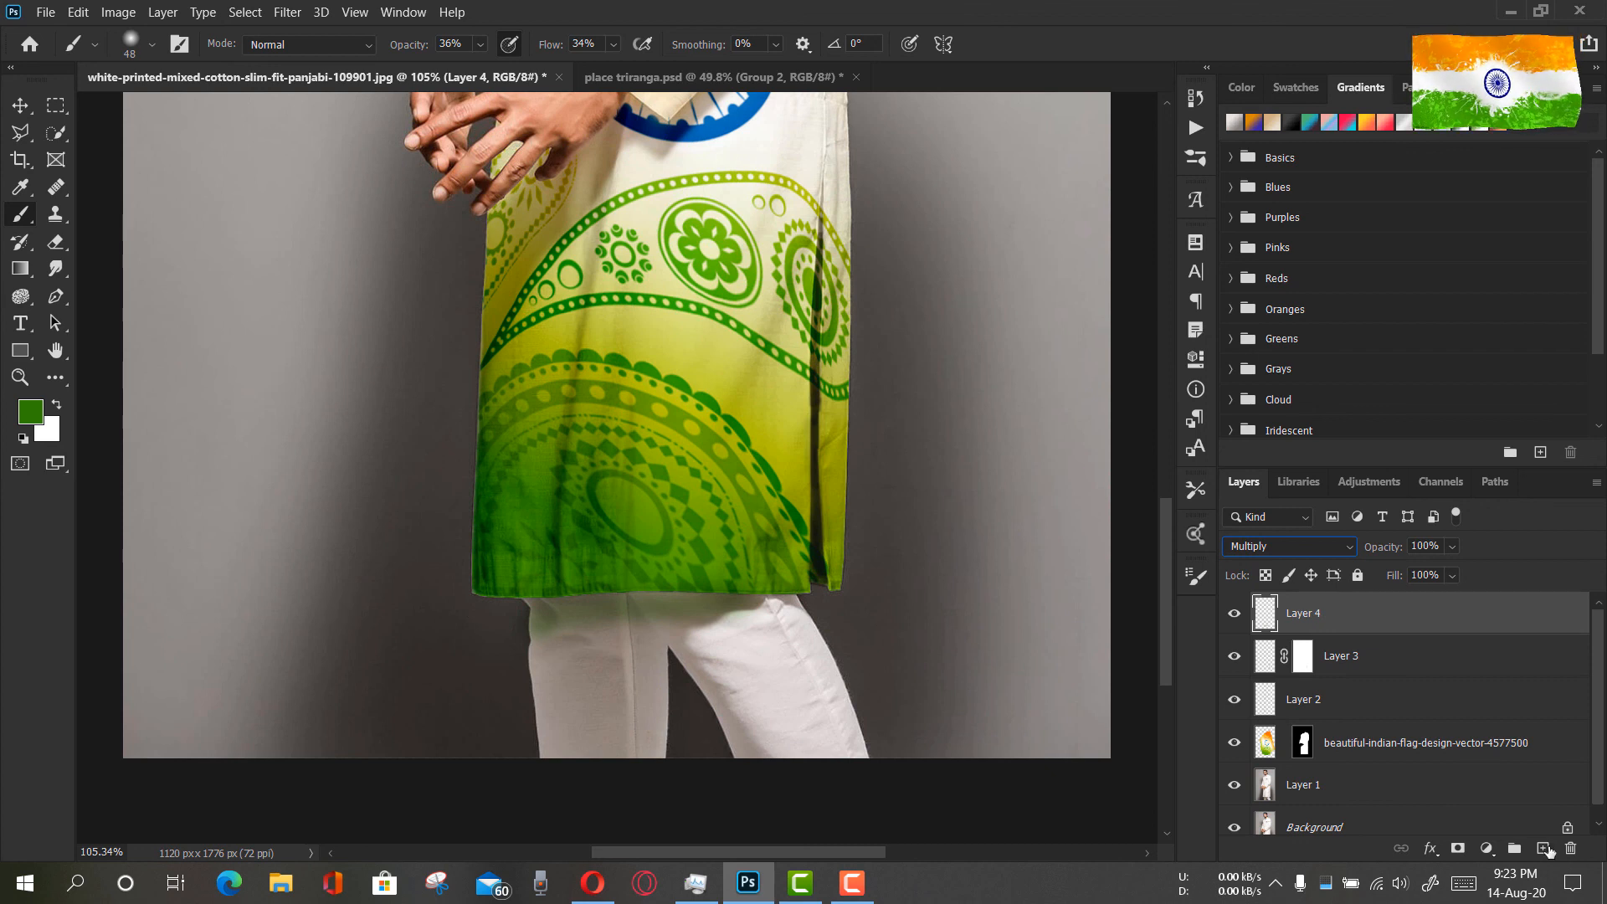
pyautogui.click(1456, 848)
pyautogui.press('d')
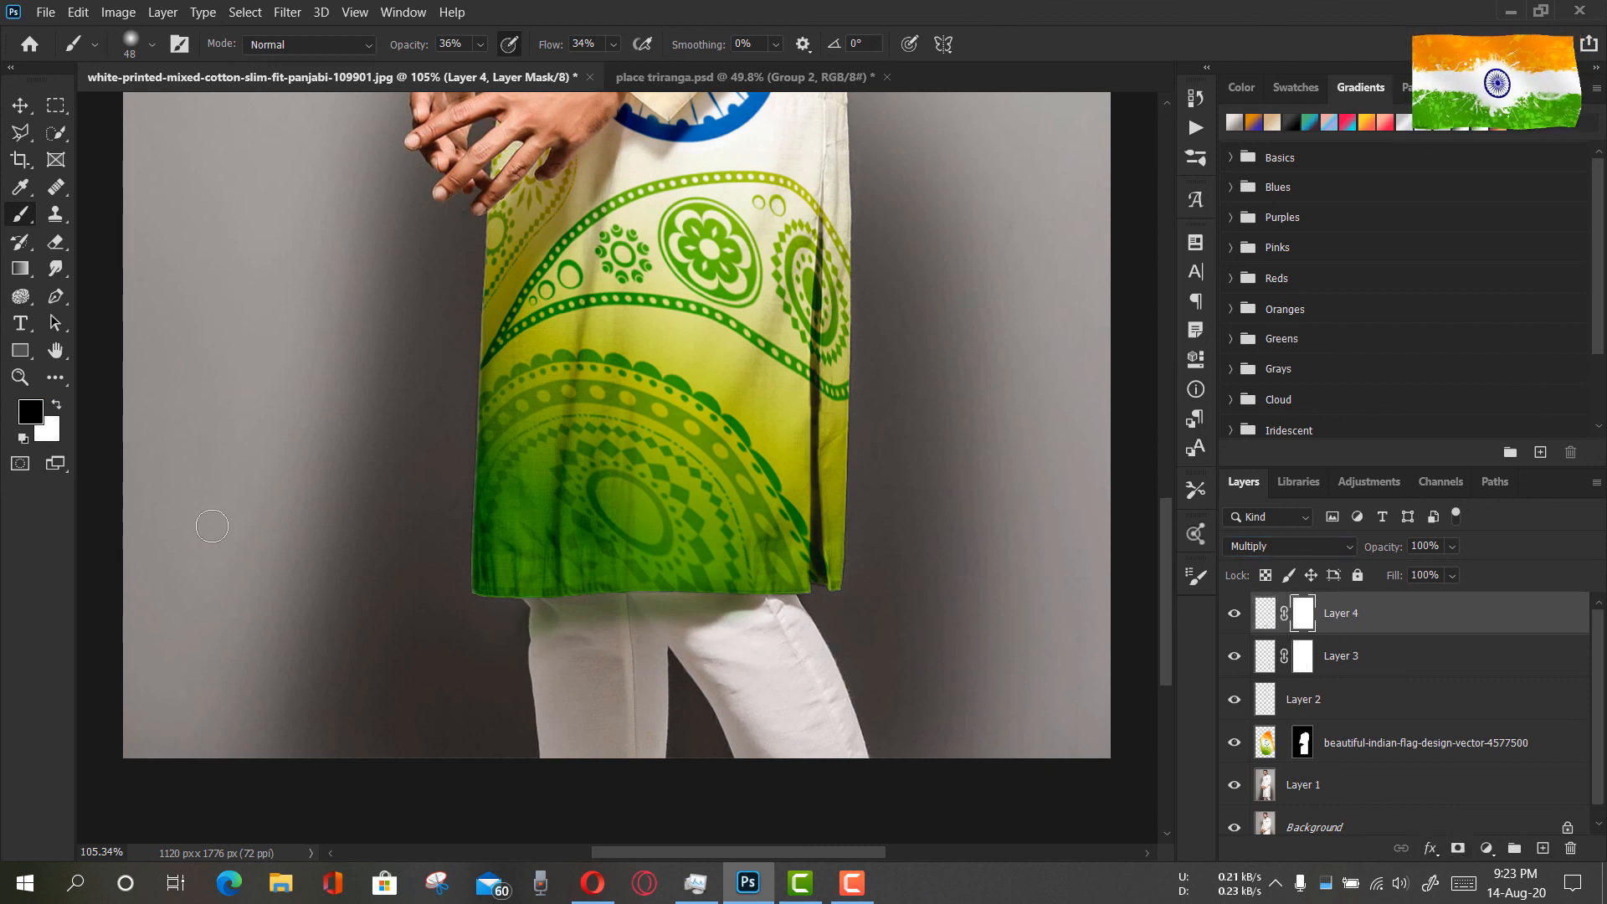
pyautogui.click(20, 376)
pyautogui.click(629, 43)
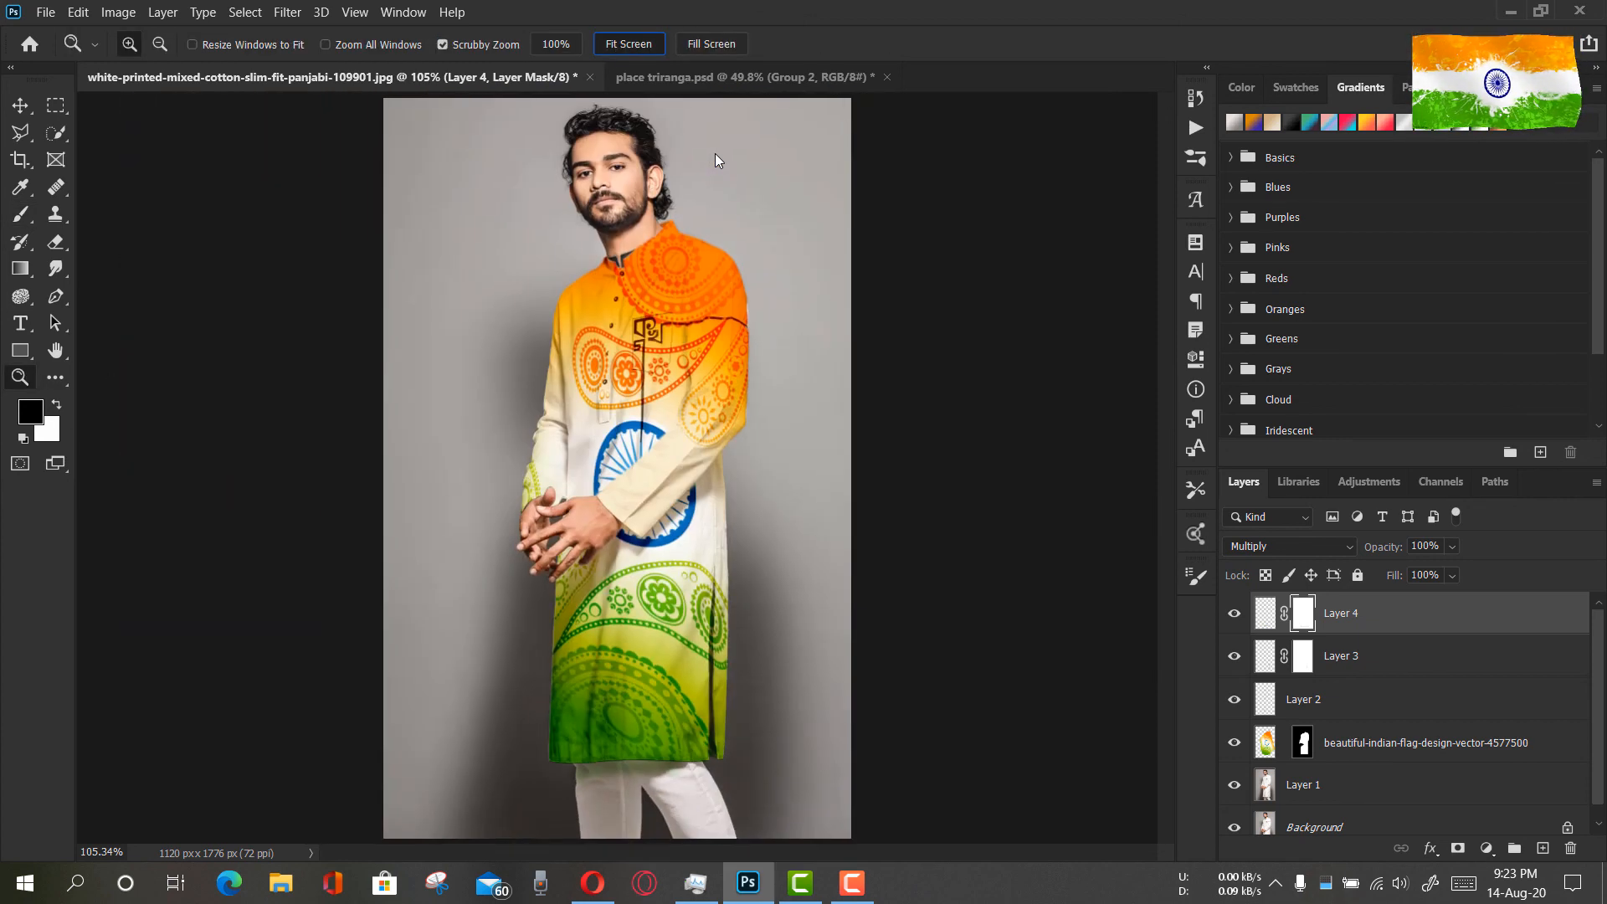